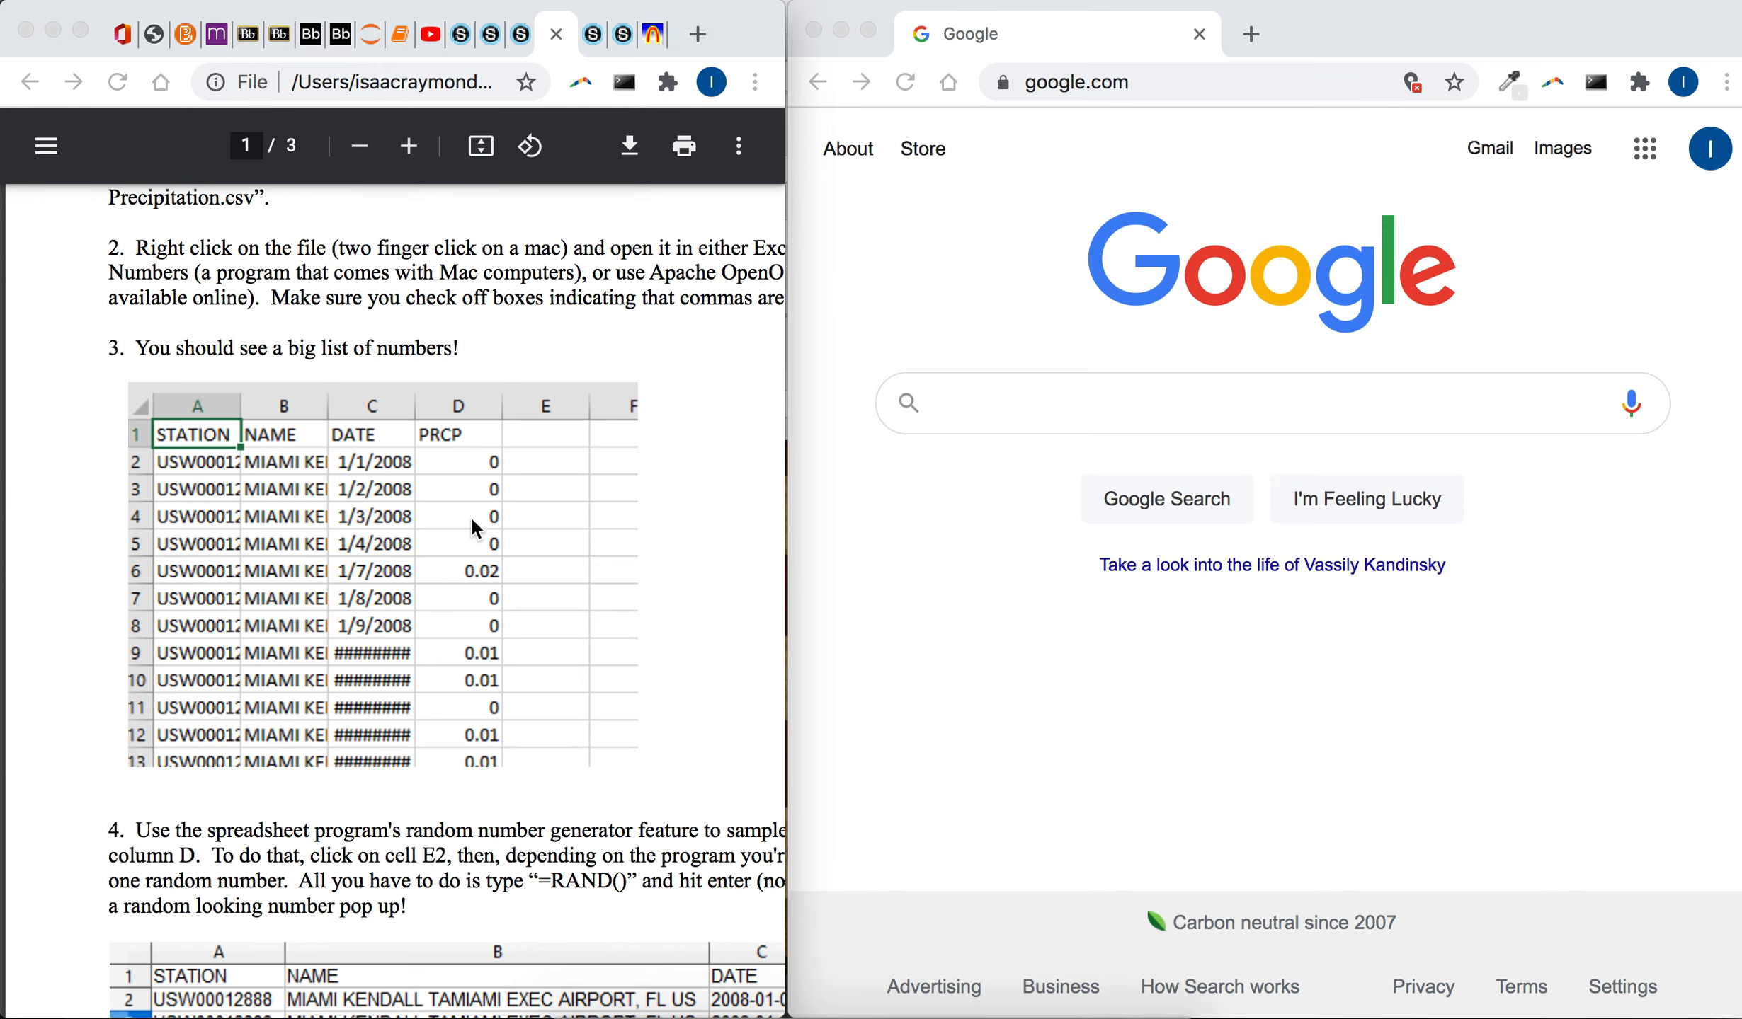
- Return to the beginning of the project directions and search Google for "google sheets"
scroll(473, 528, "up", 5)
scroll(473, 527, "left", 1)
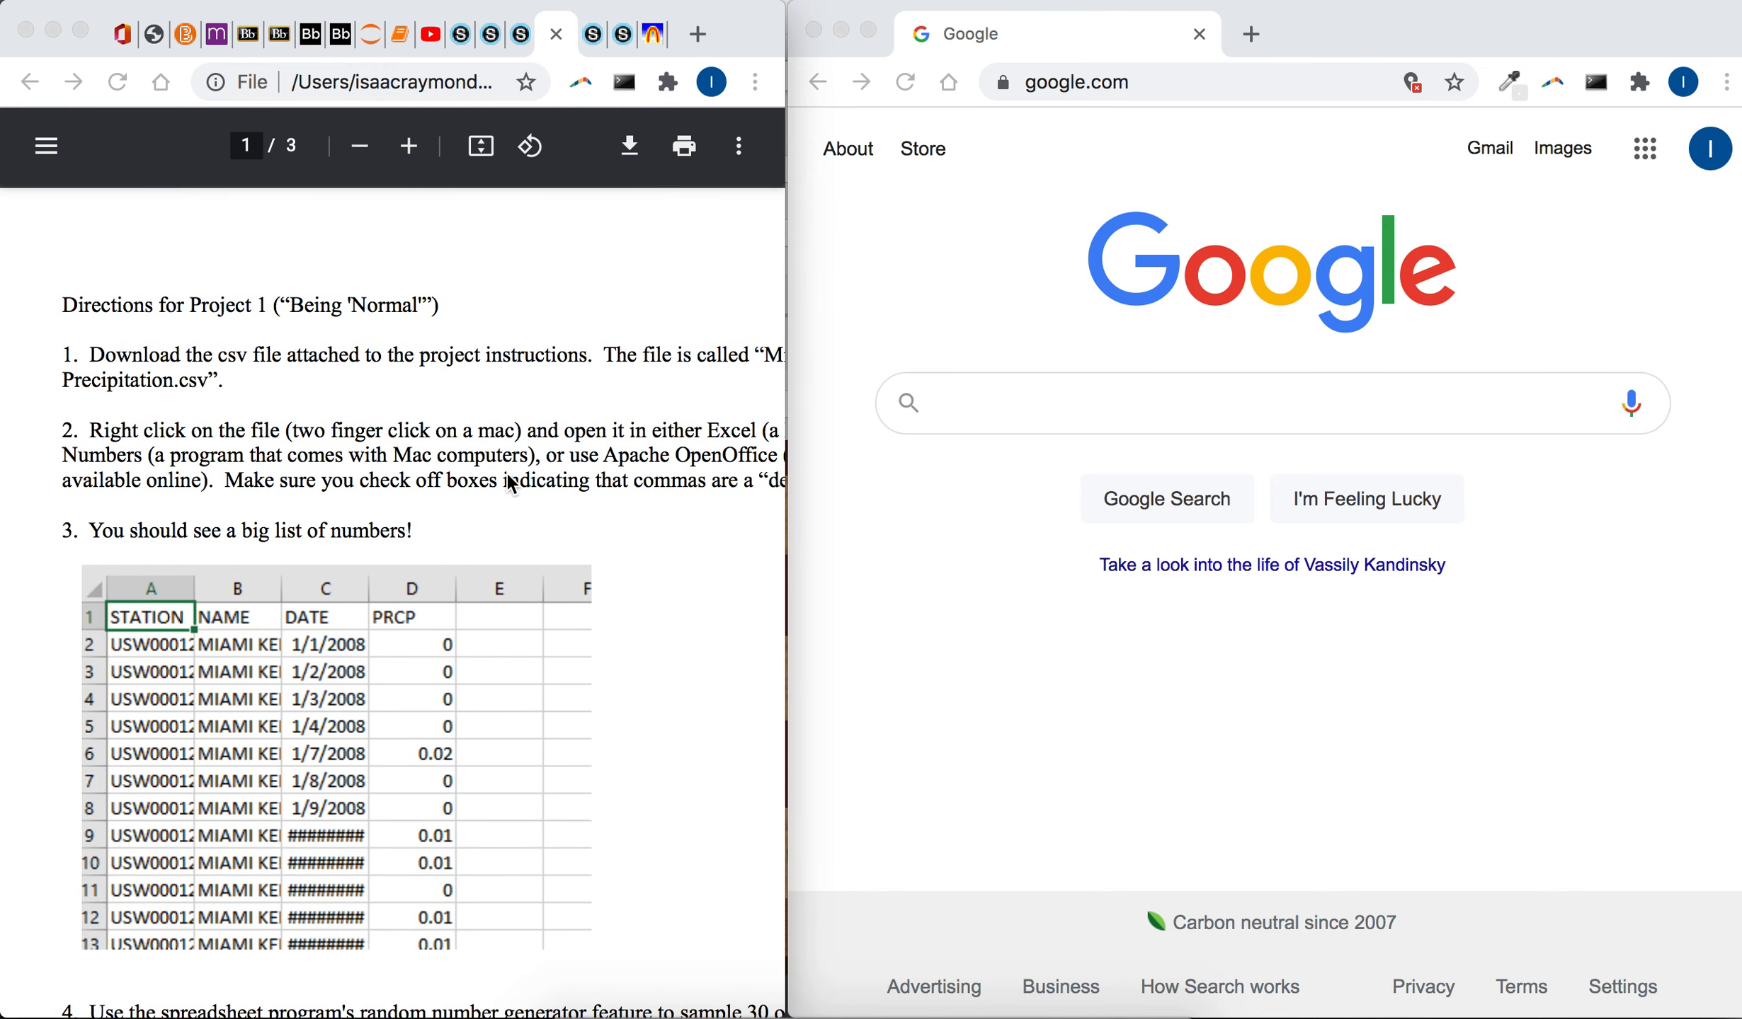
left_click(235, 362)
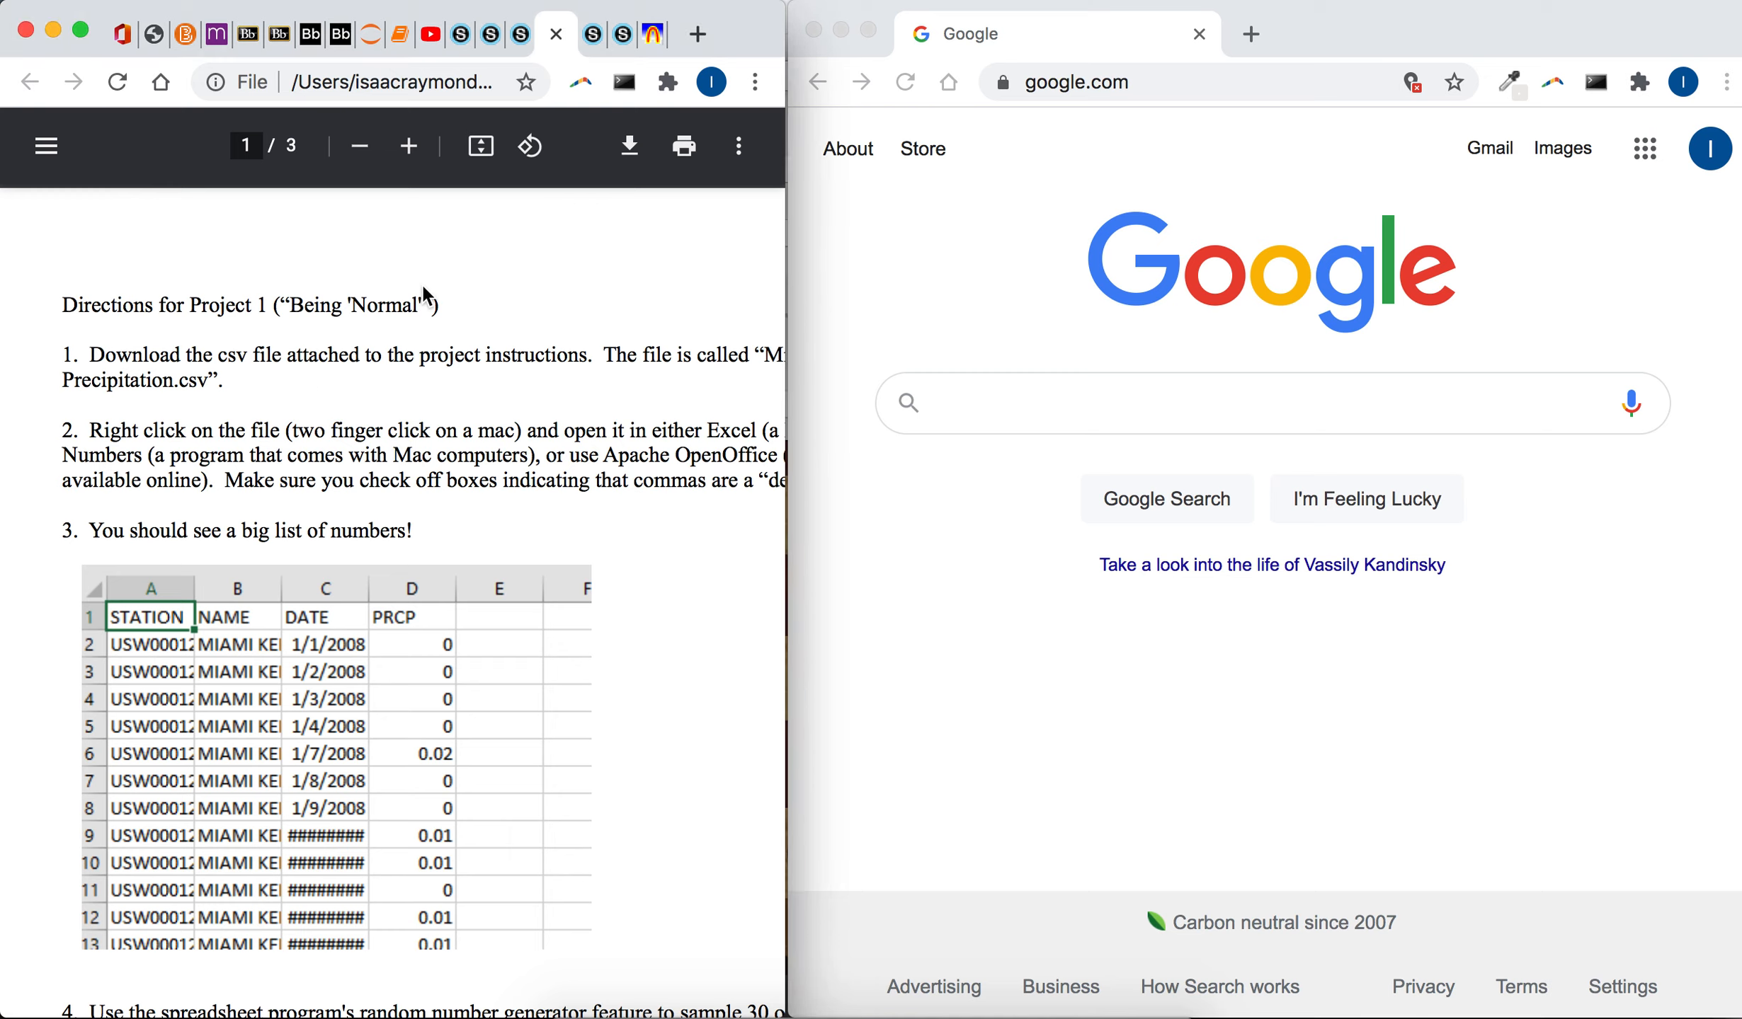
left_click(1028, 404)
type("google sheets")
key("Return")
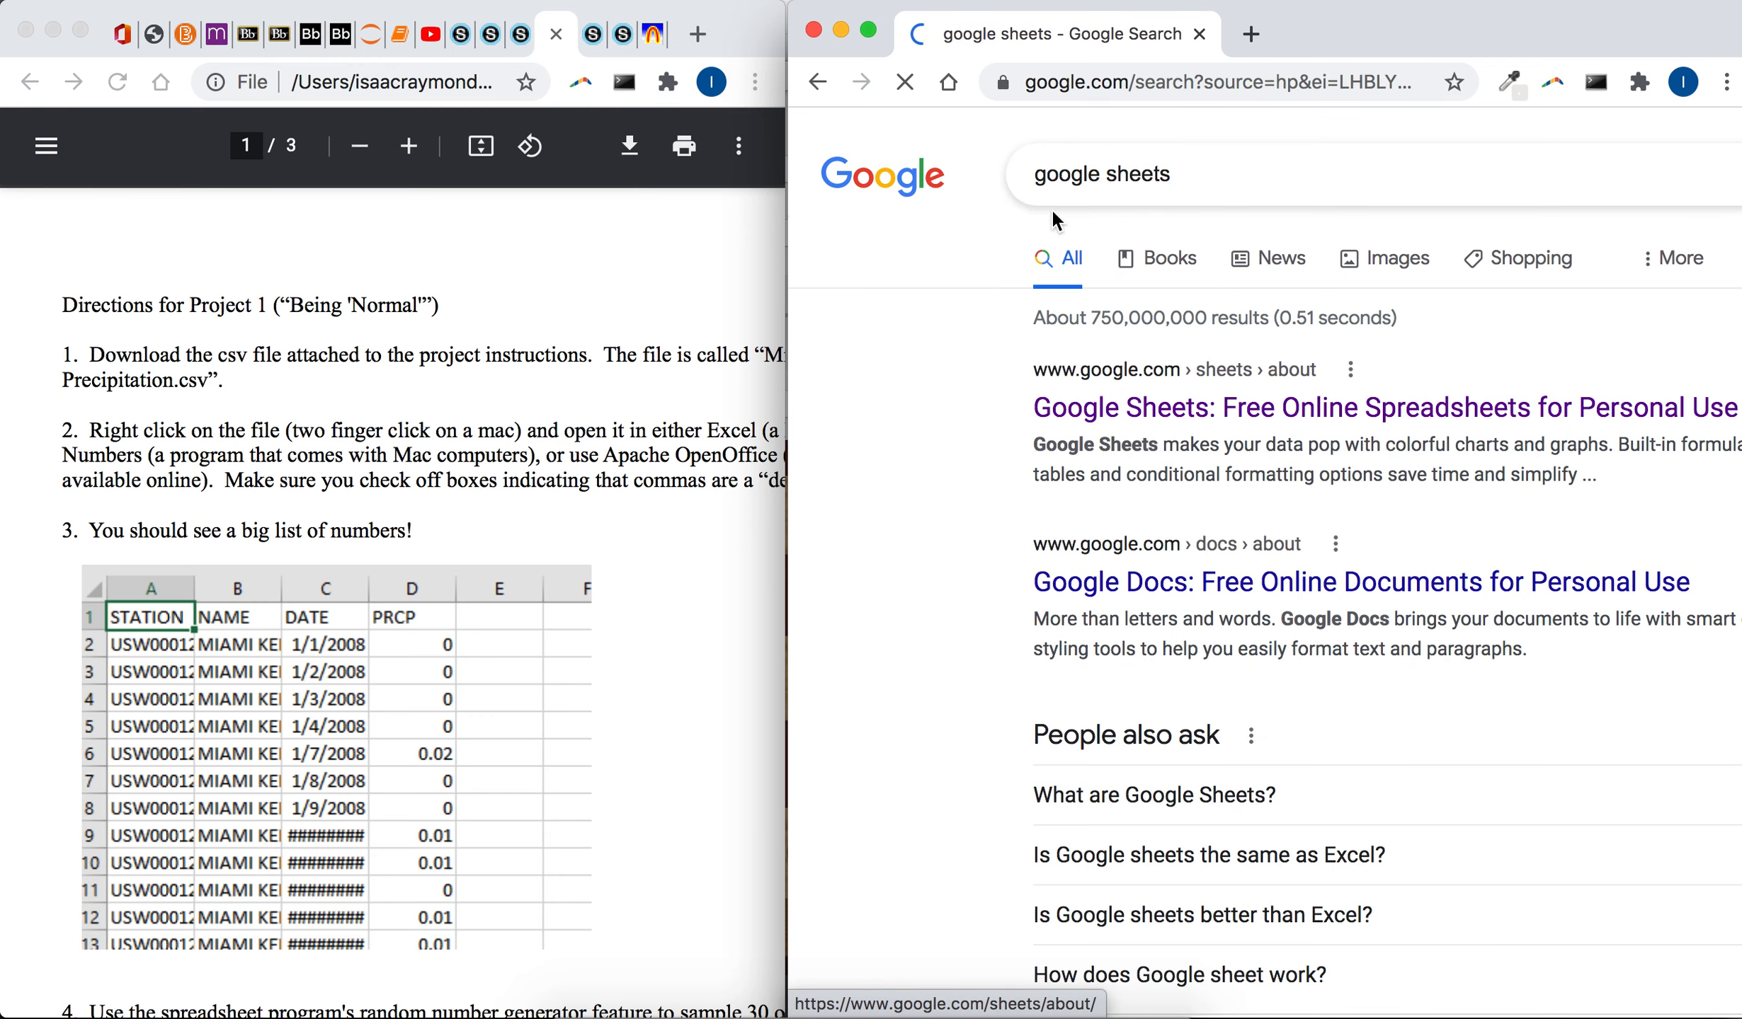
- Open Google Sheets from the search results and create a blank spreadsheet
left_click(1160, 431)
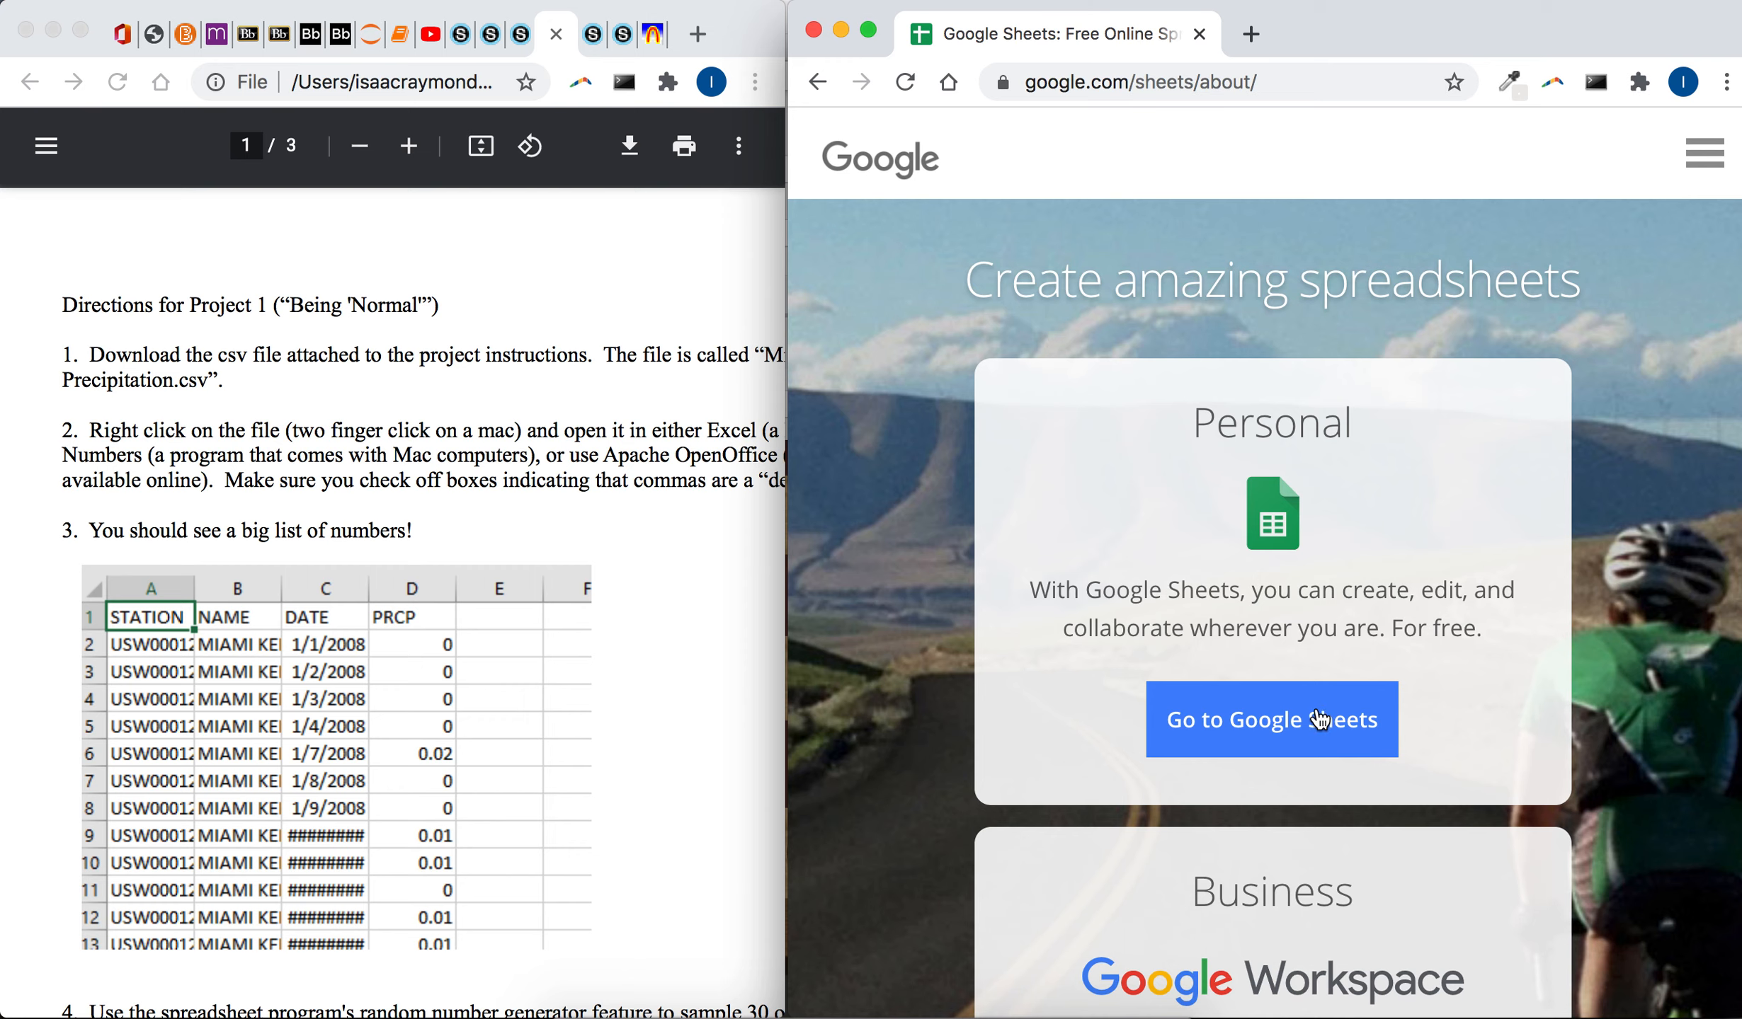
left_click(1317, 715)
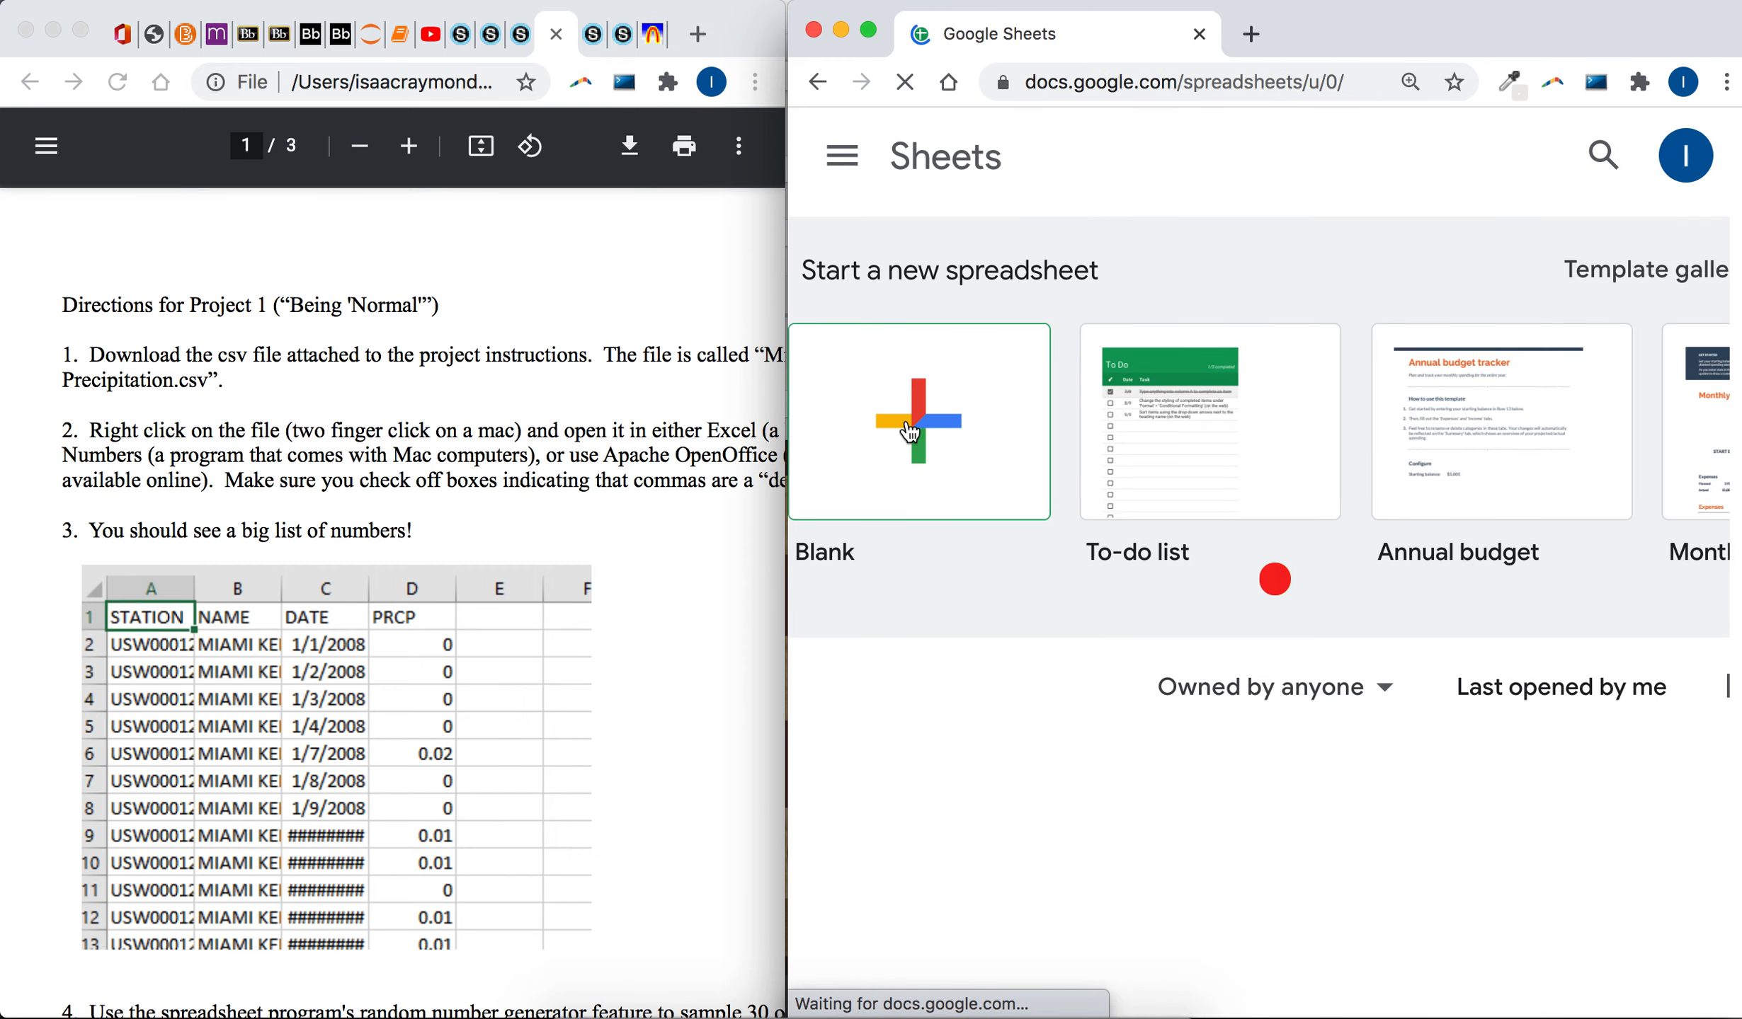
left_click(910, 431)
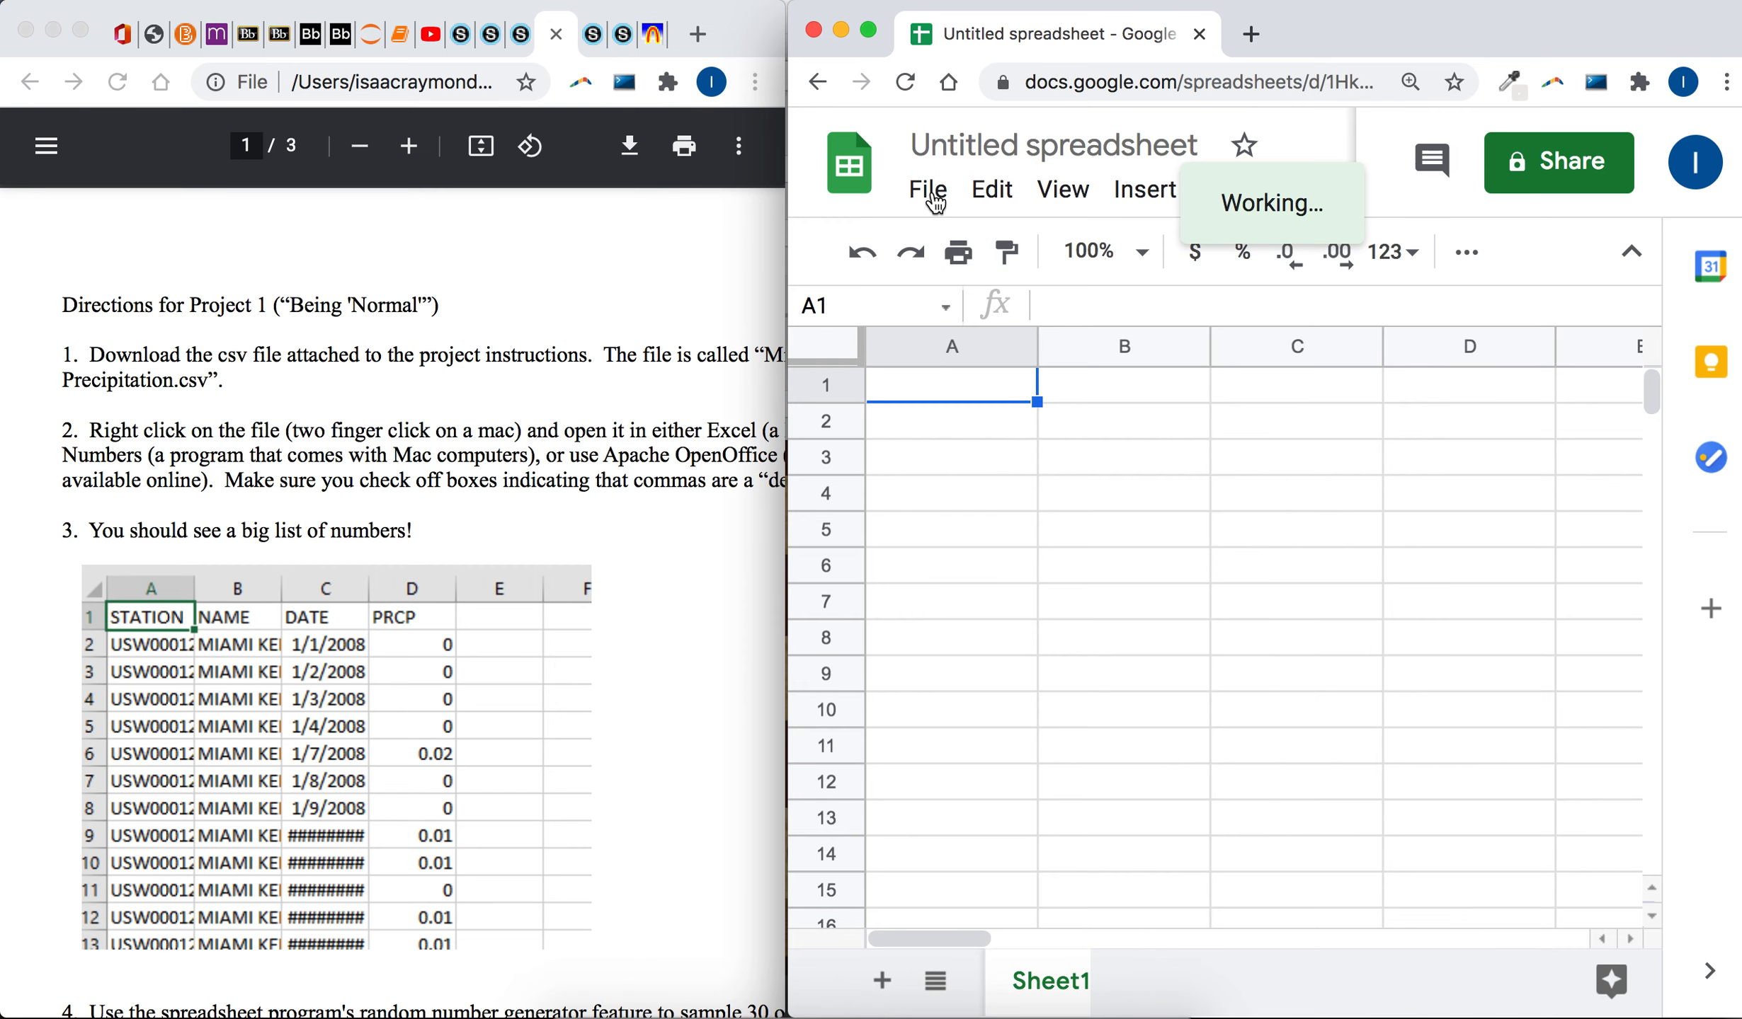
- Upload and open the file Miami_Precipitation (1).csv from the Downloads folder of the device
left_click(934, 202)
mouse_move(929, 191)
left_click(984, 386)
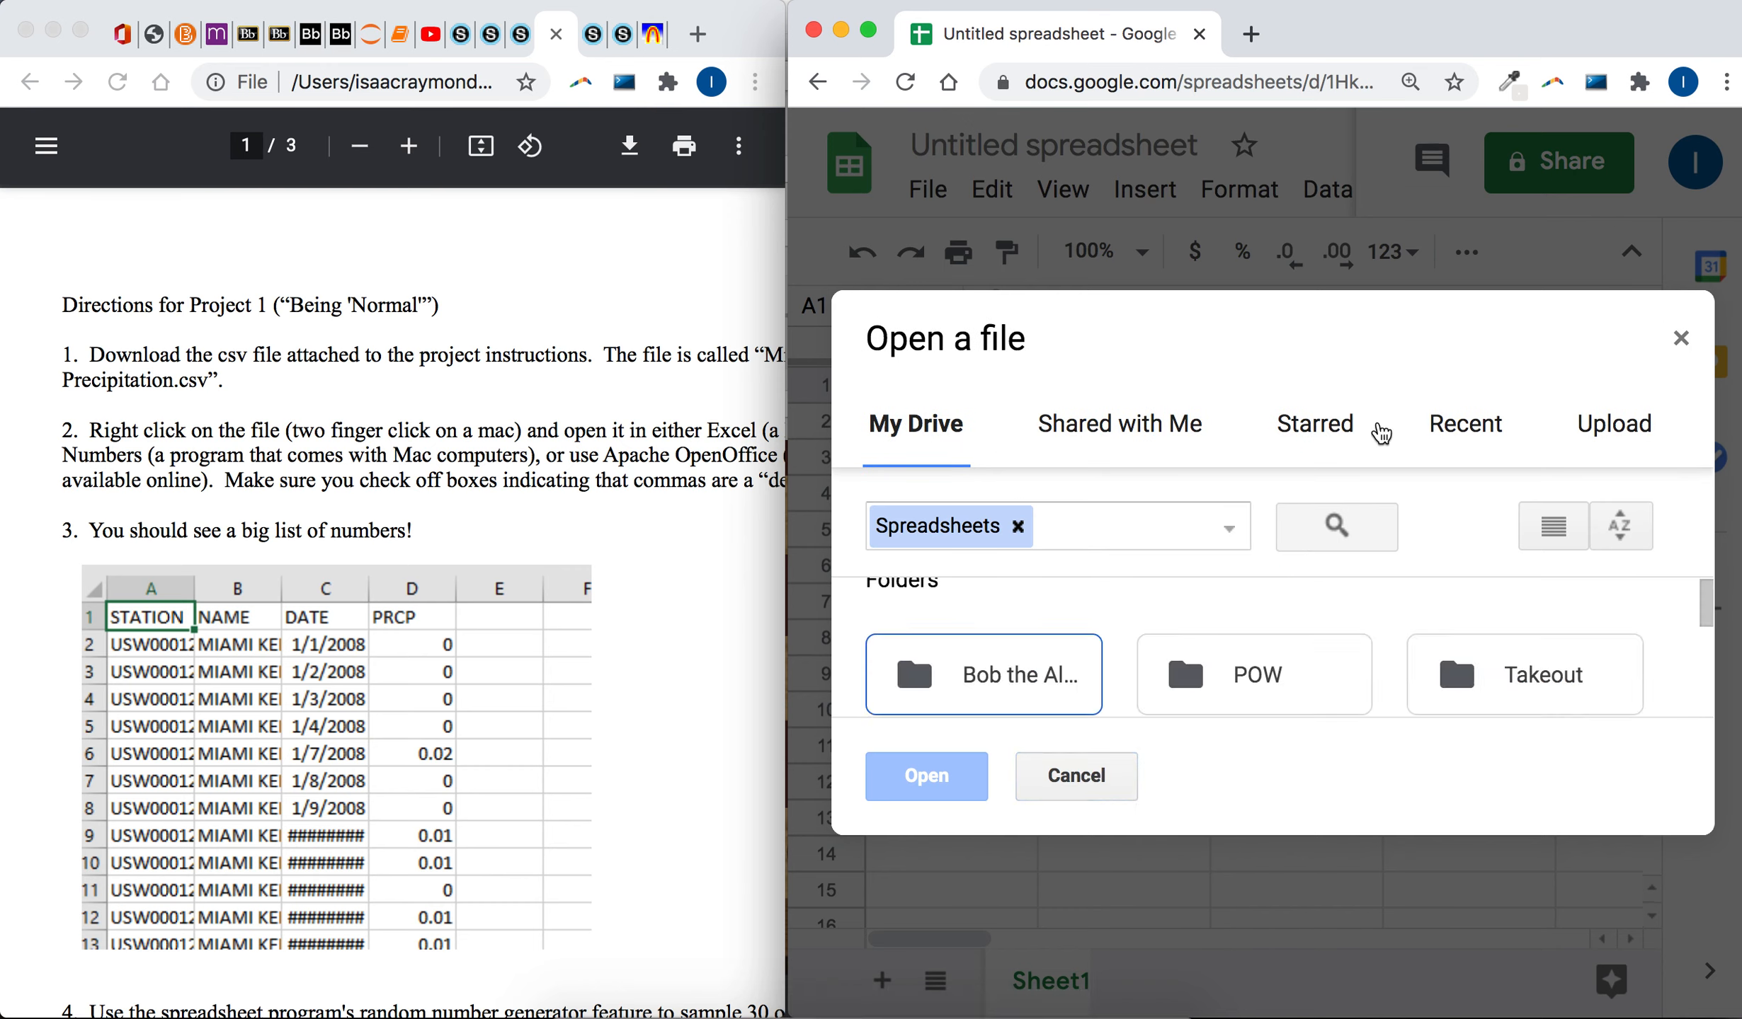
left_click(1618, 428)
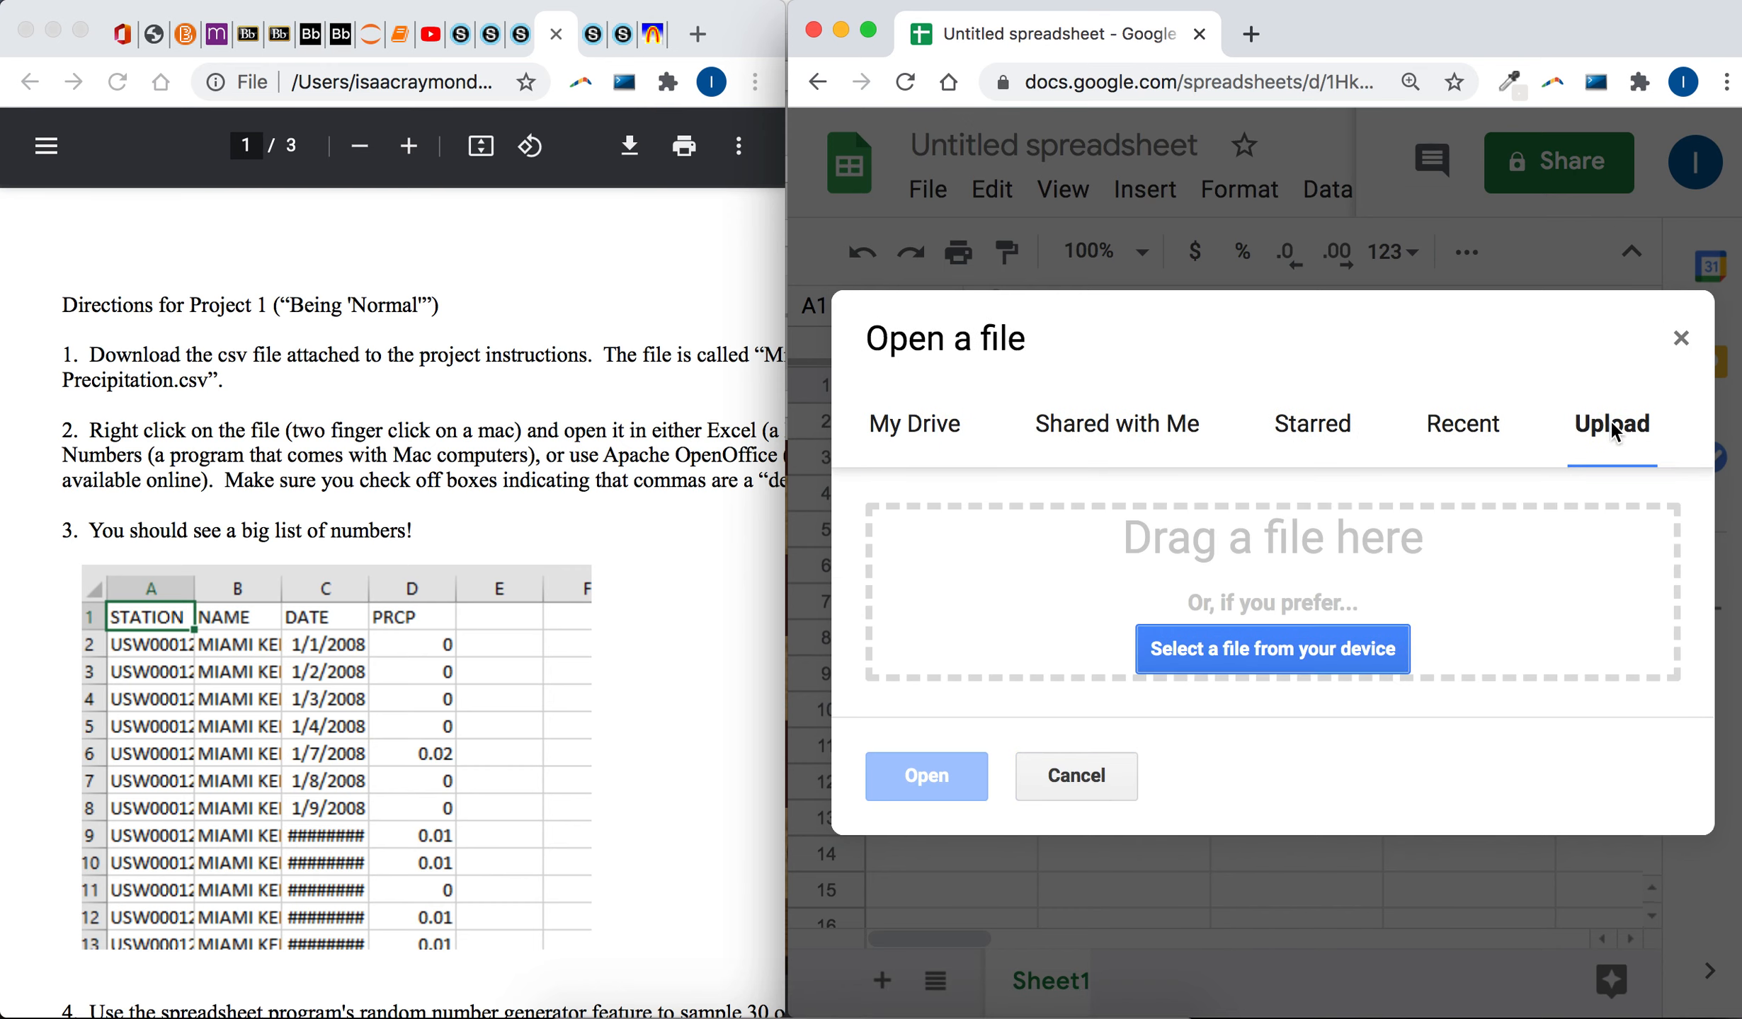
left_click(1207, 650)
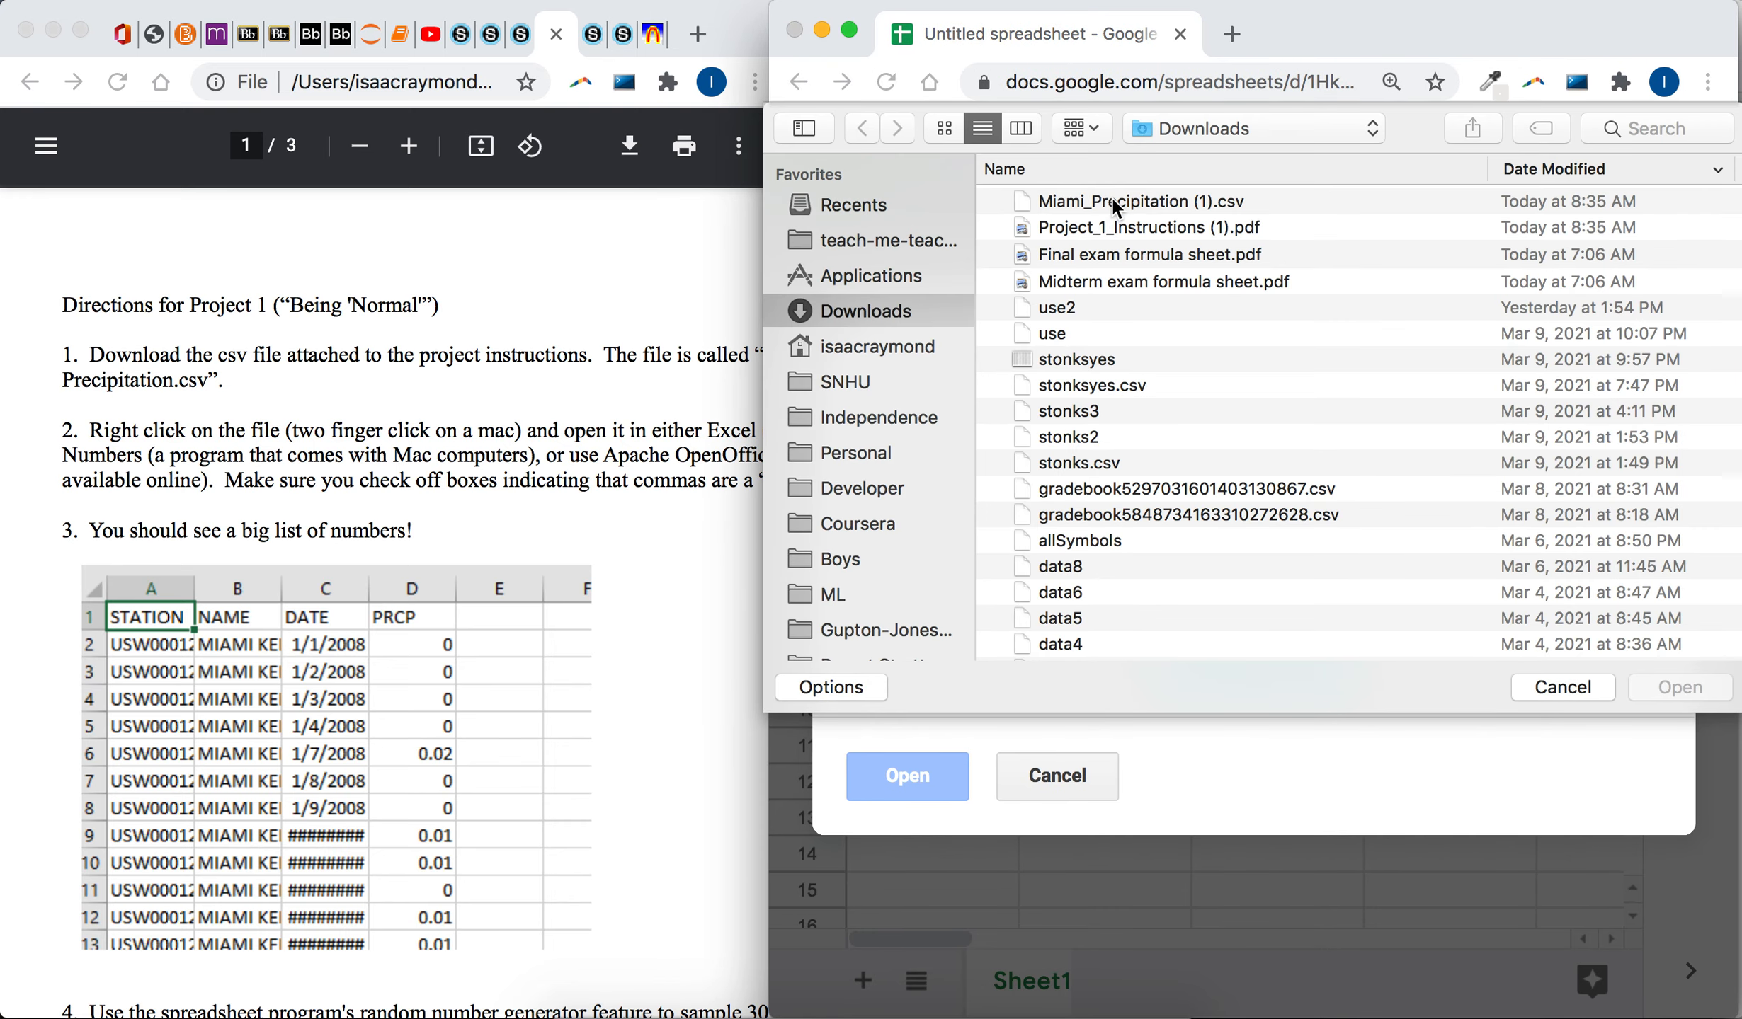
left_click(1110, 198)
double_click(1112, 197)
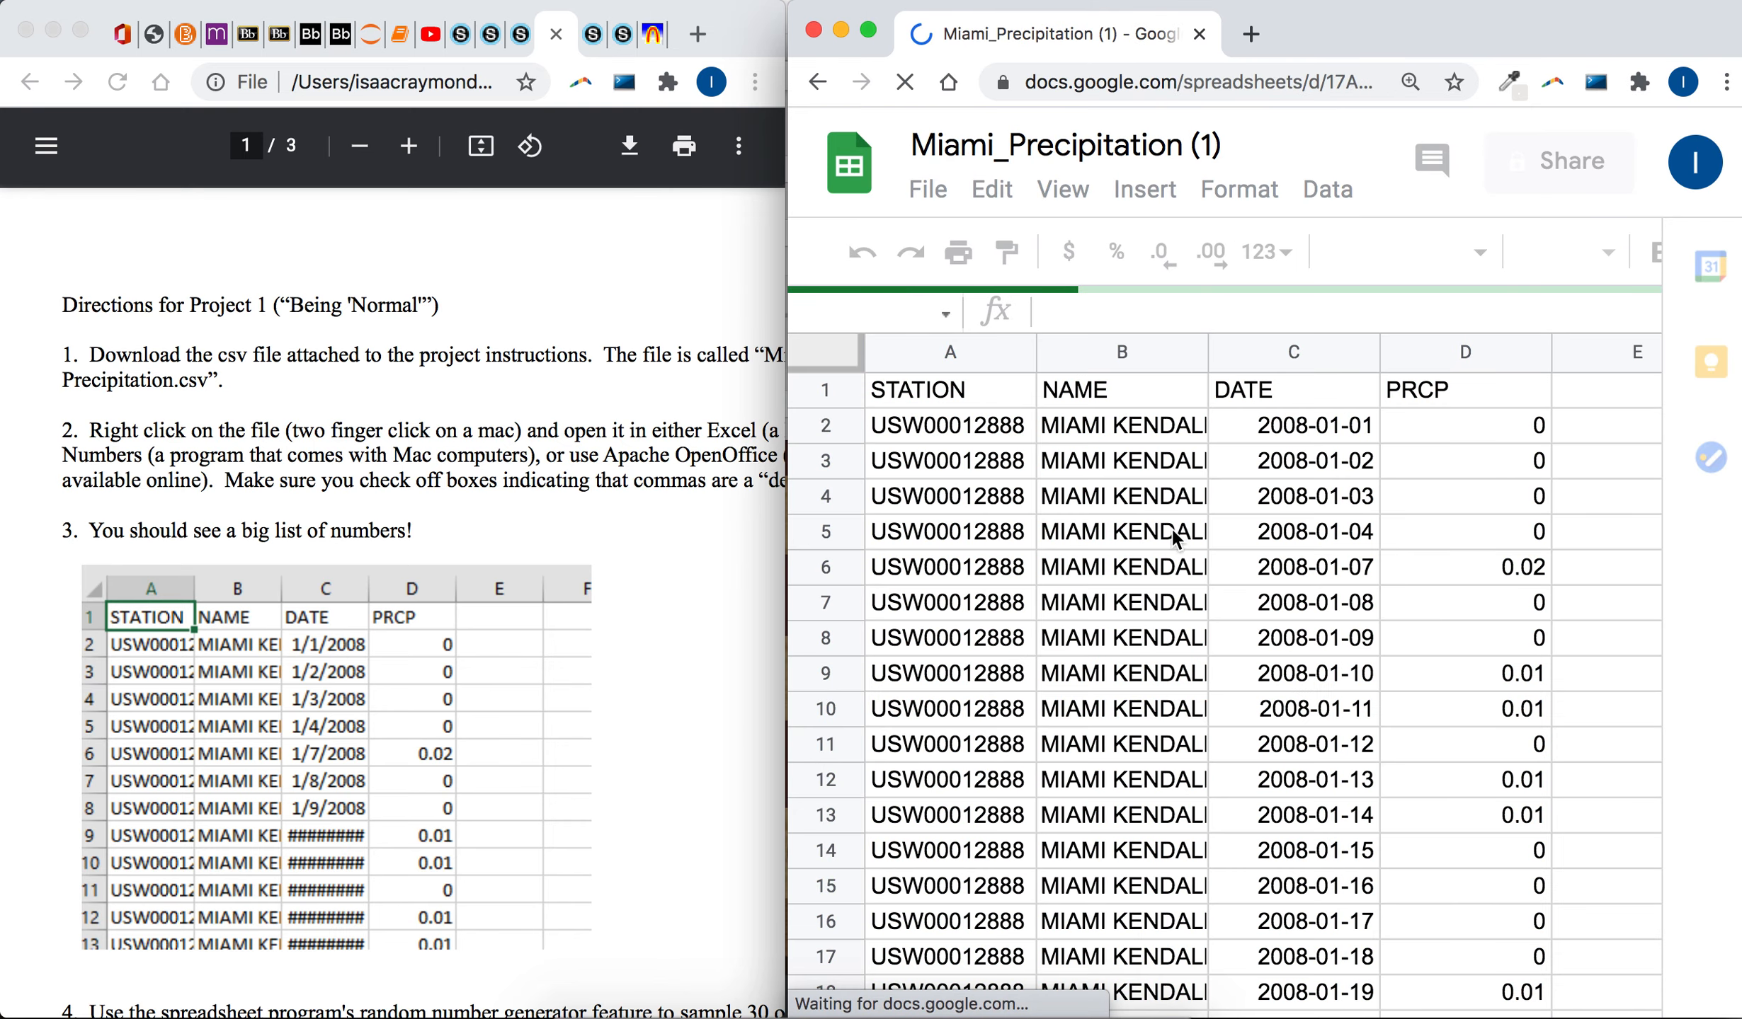
- Following instruction 4 of the directions, enter the formula =rand() in cell E2 of the precipitation sheet
scroll(625, 543, "down", 10)
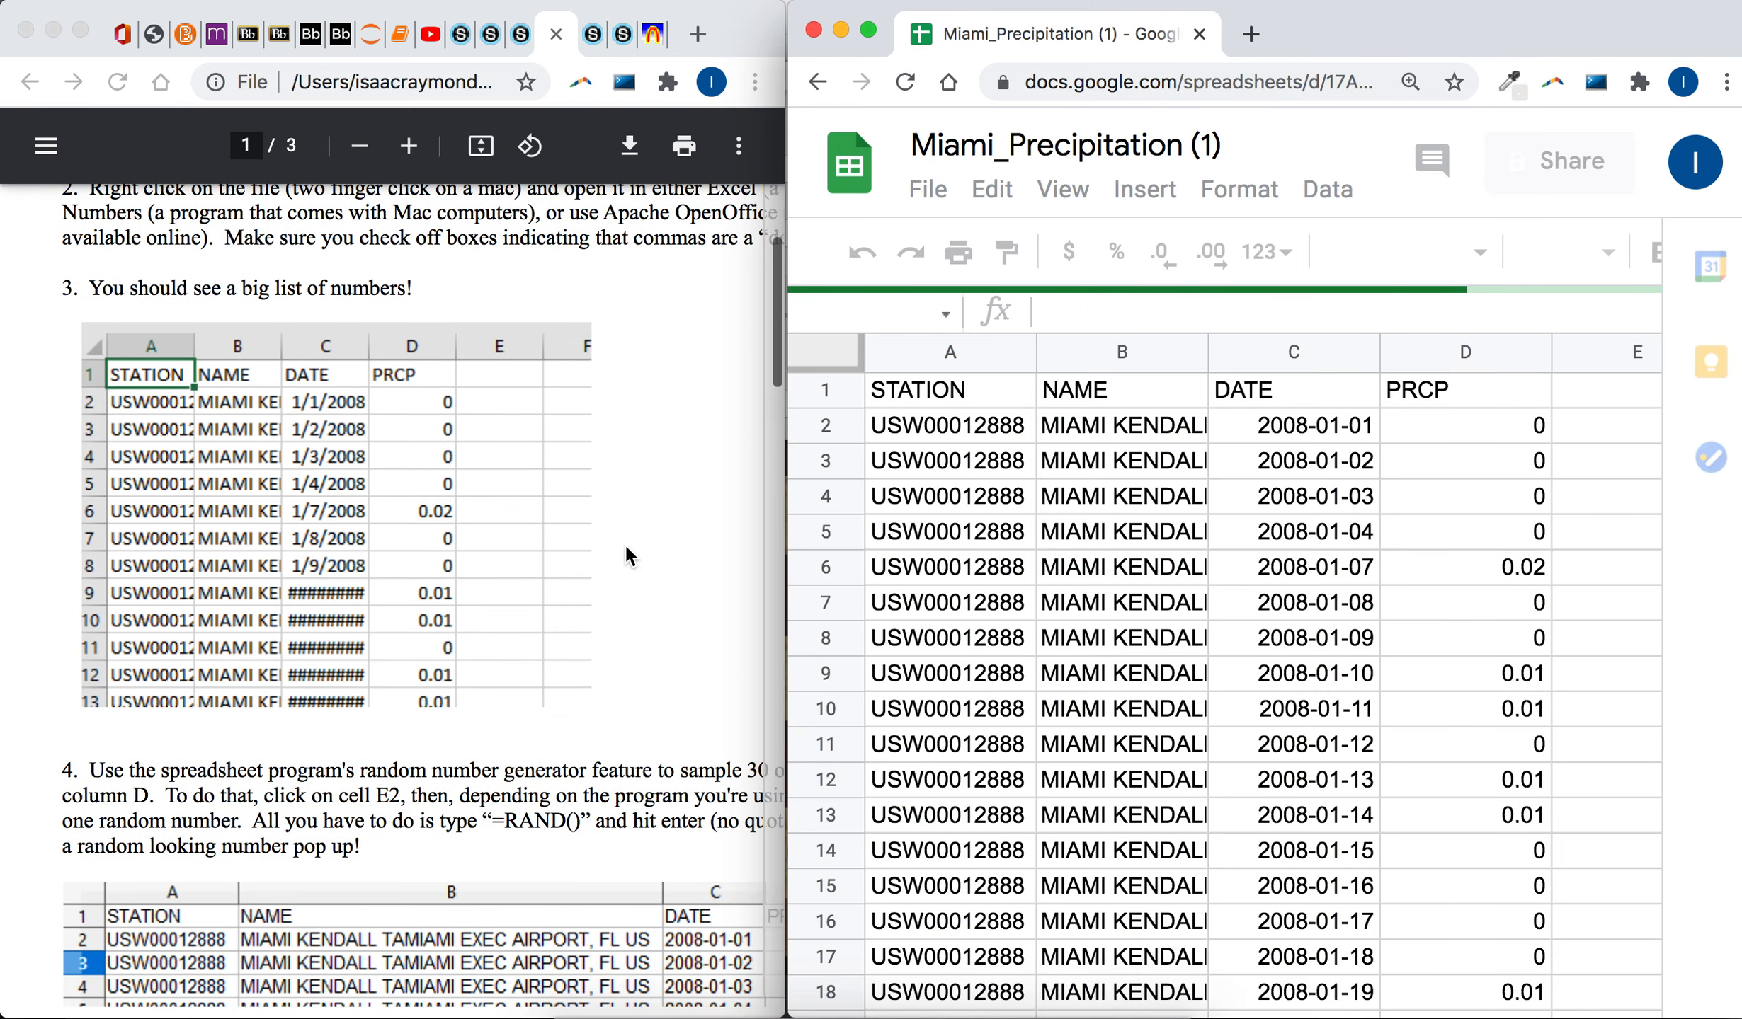
scroll(627, 554, "down", 2)
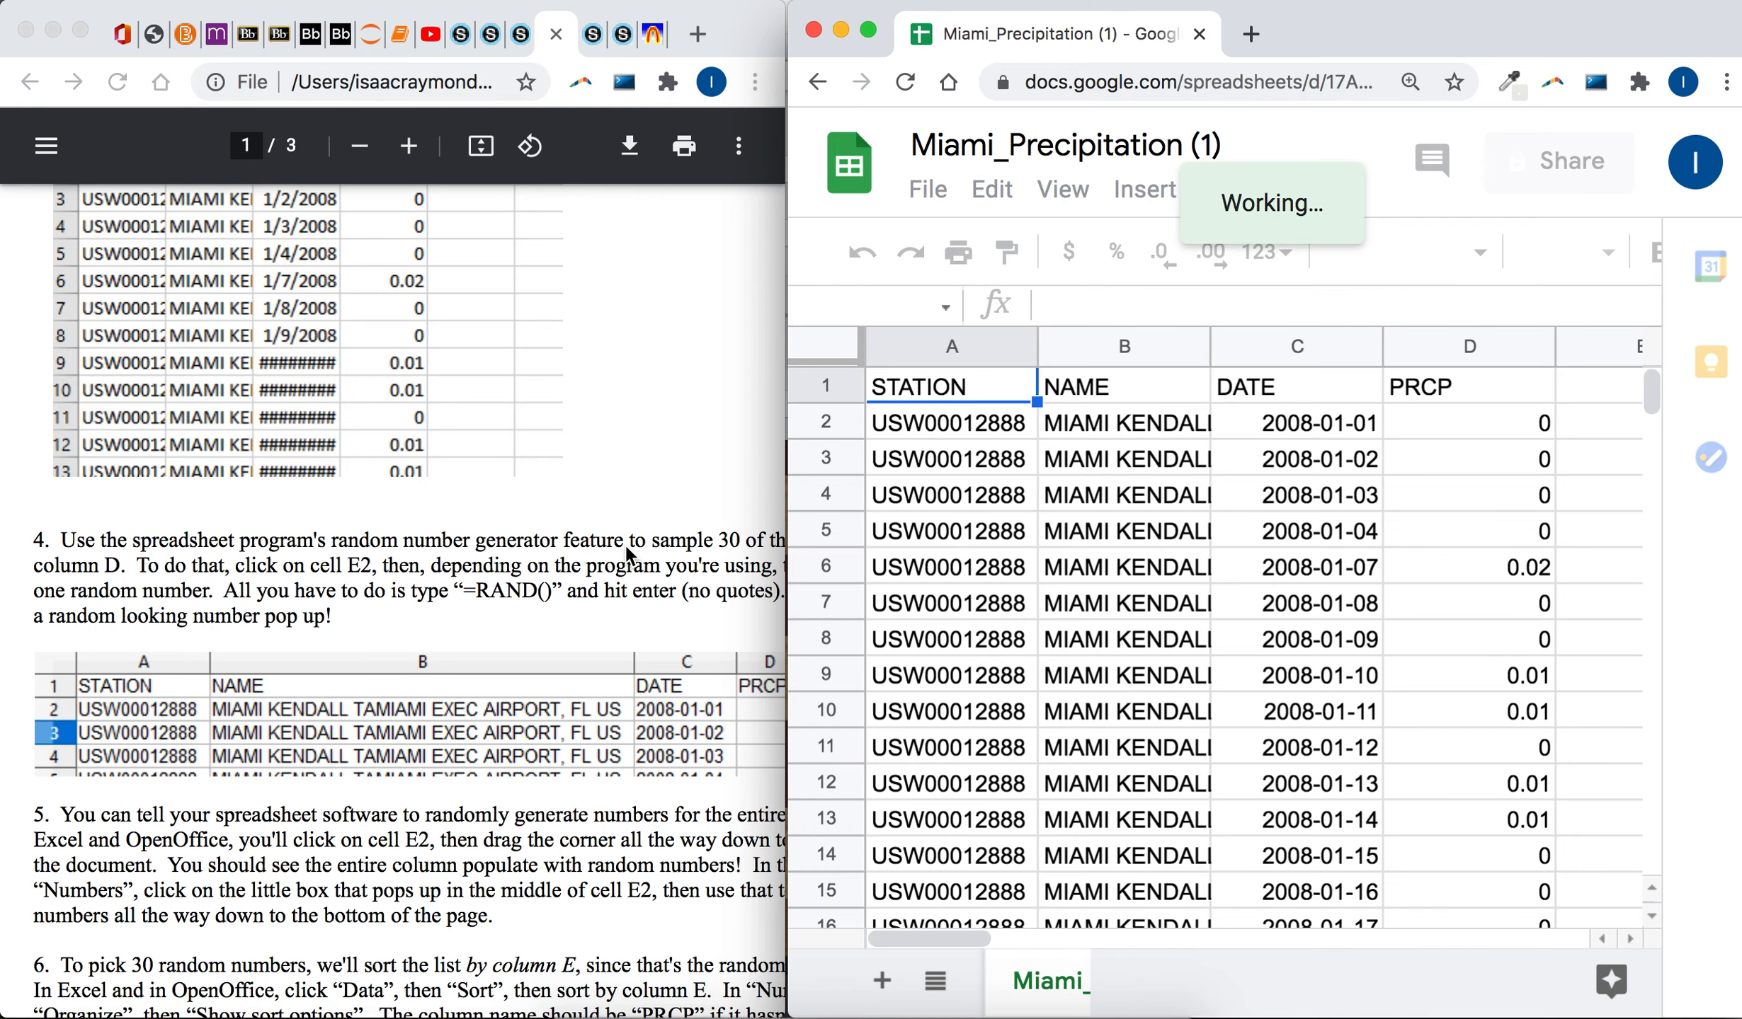
scroll(625, 543, "down", 4)
left_click(625, 543)
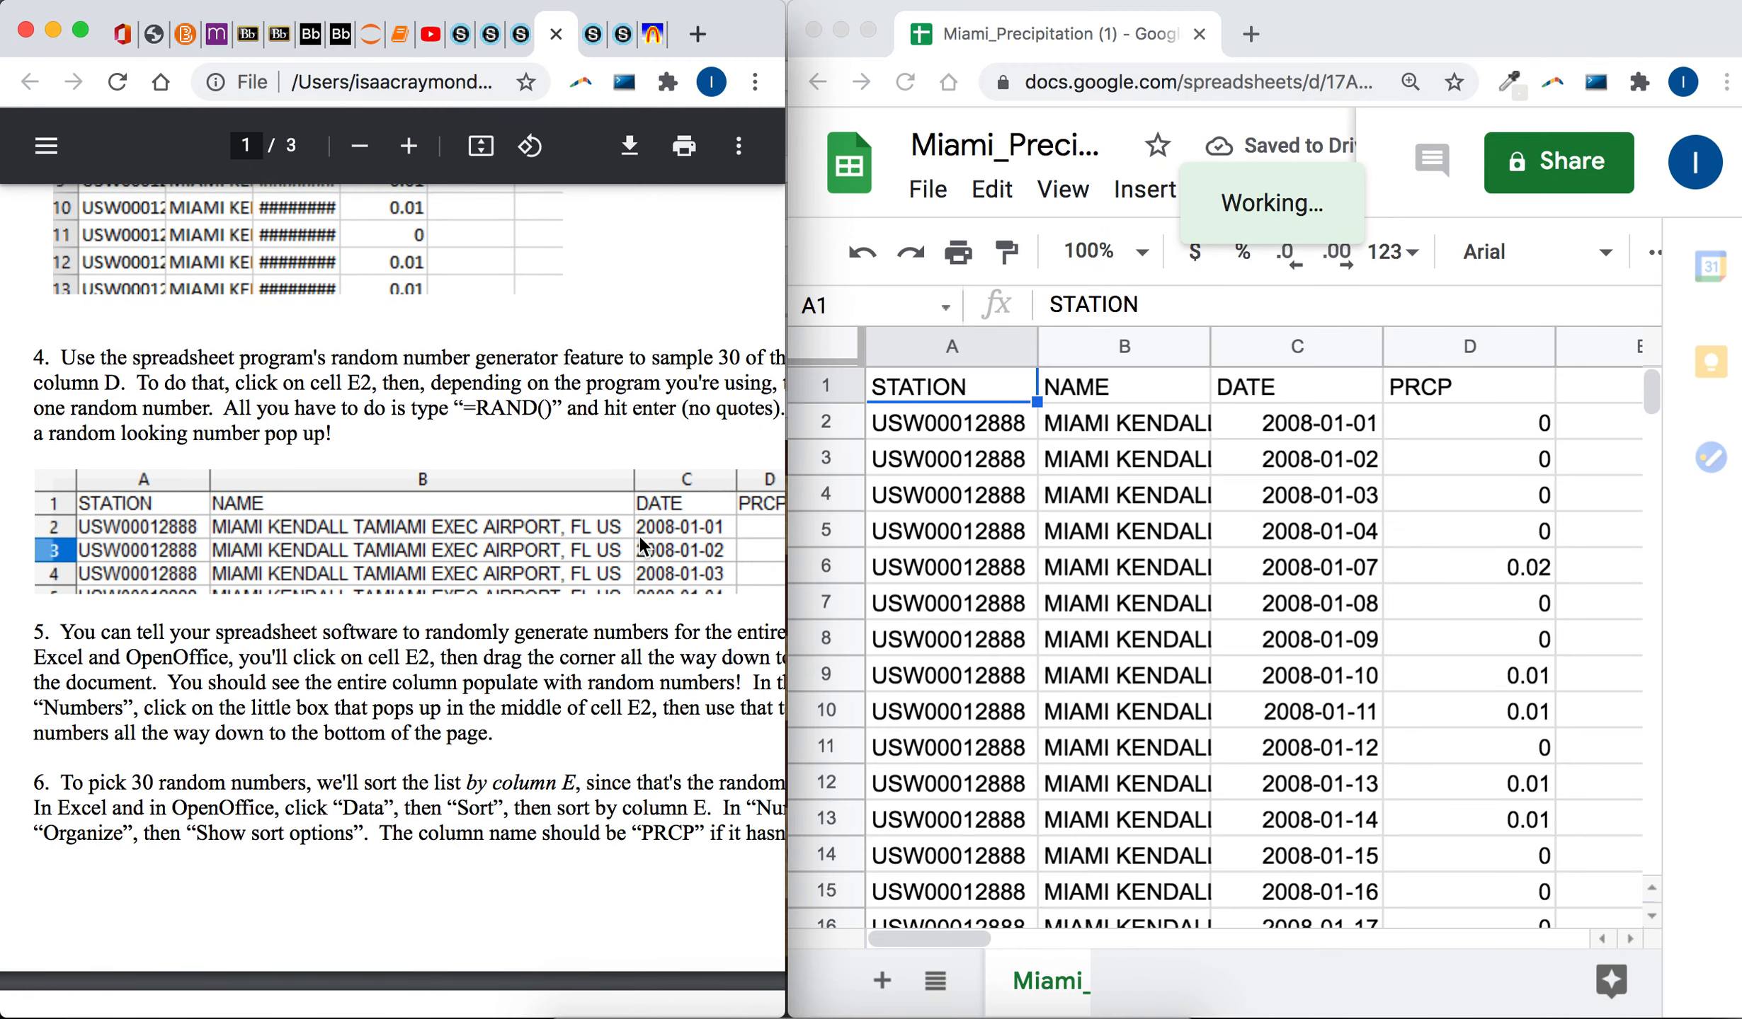
scroll(637, 535, "right", 2)
left_click(1591, 414)
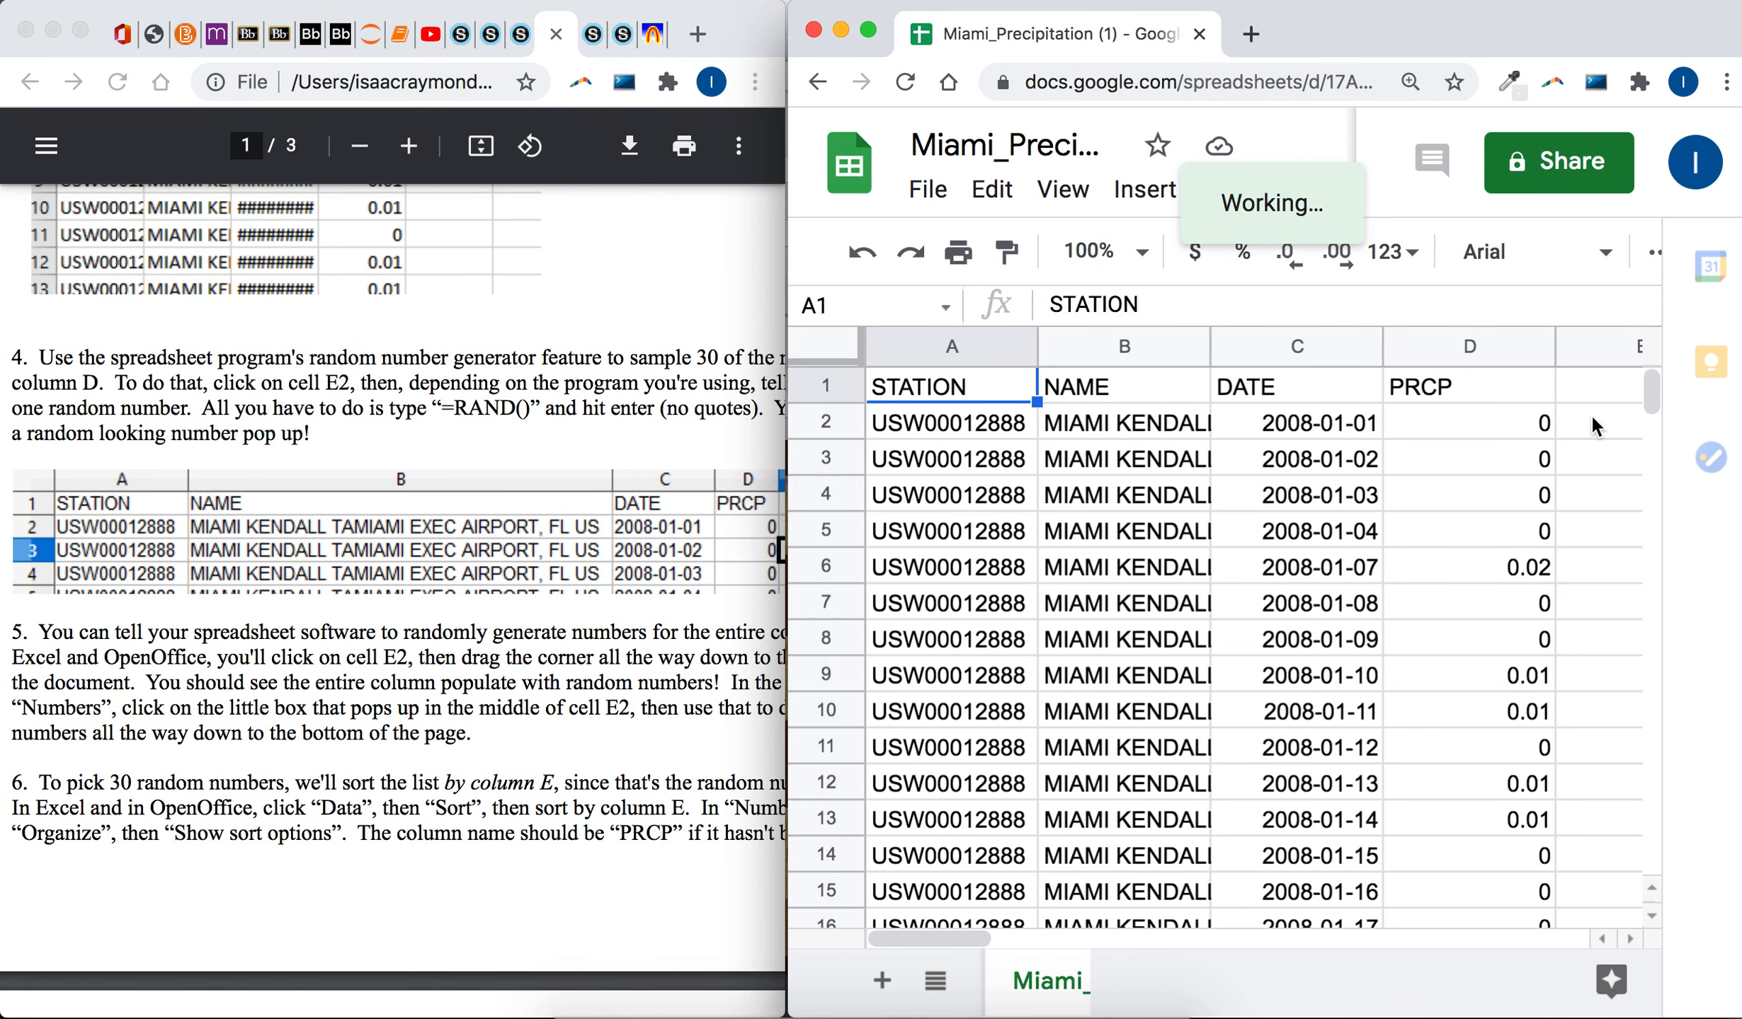
key("Down")
key("Right")
key("Right")
key("Right")
key("Right")
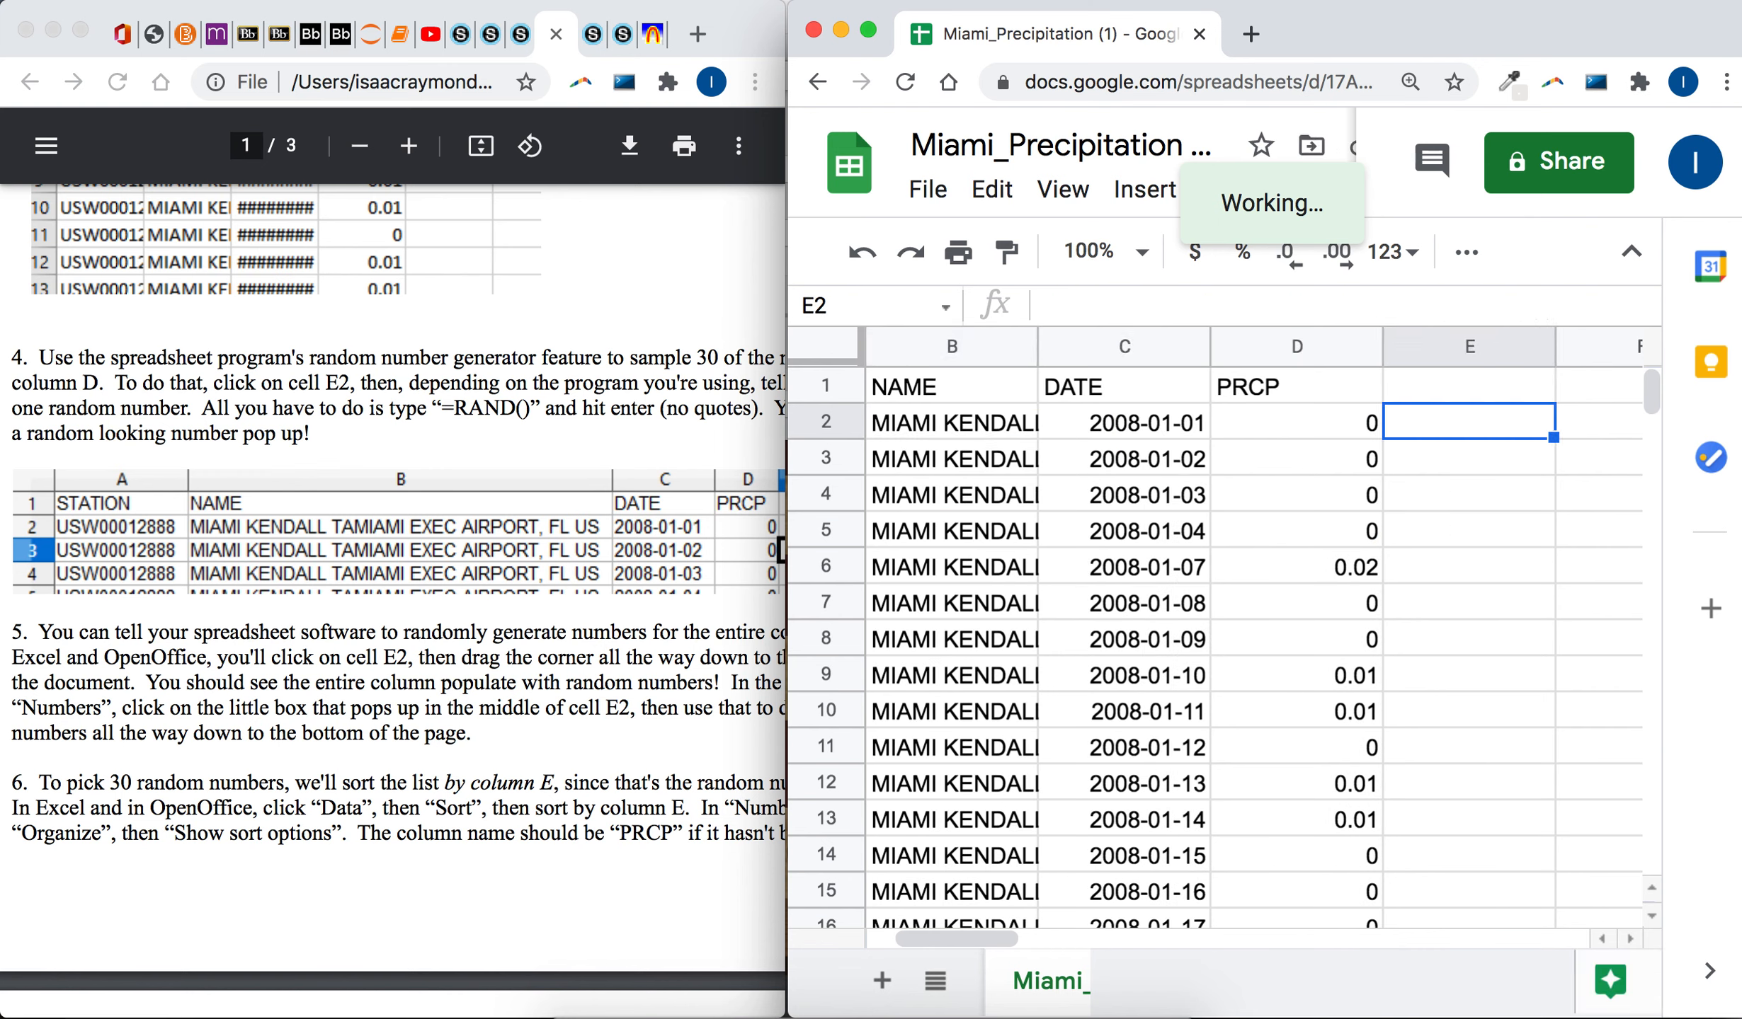
type("=ran")
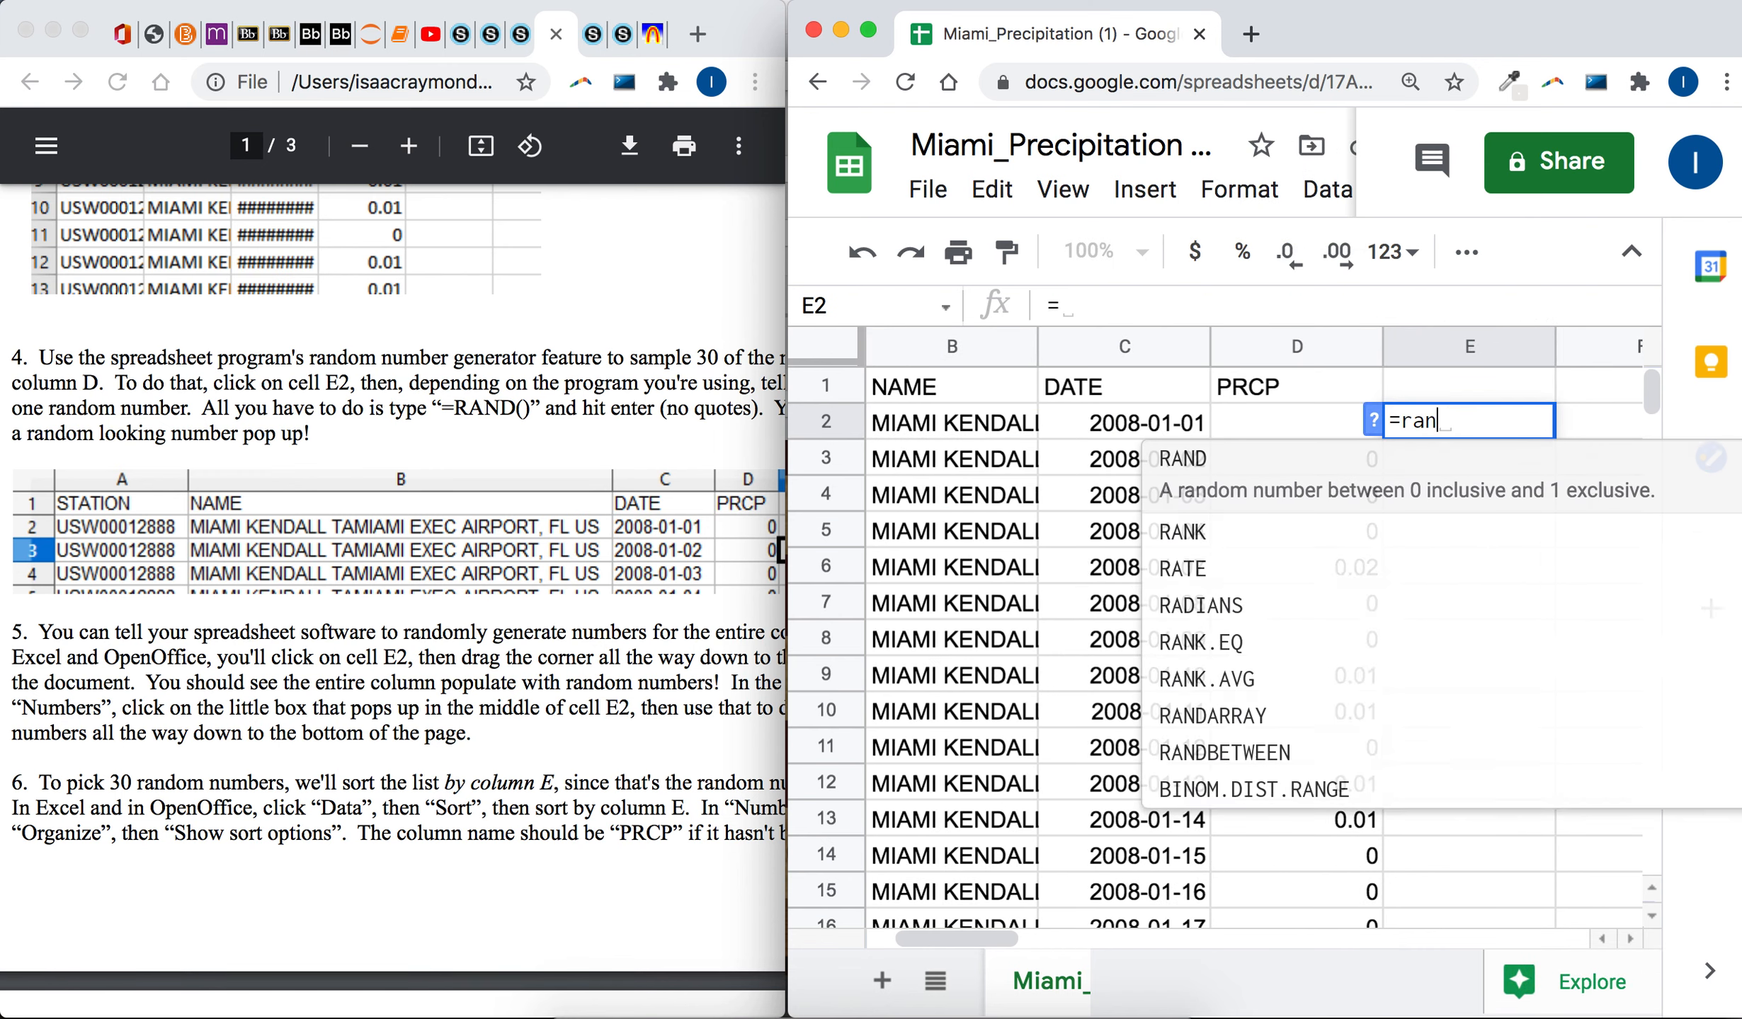
type("d()")
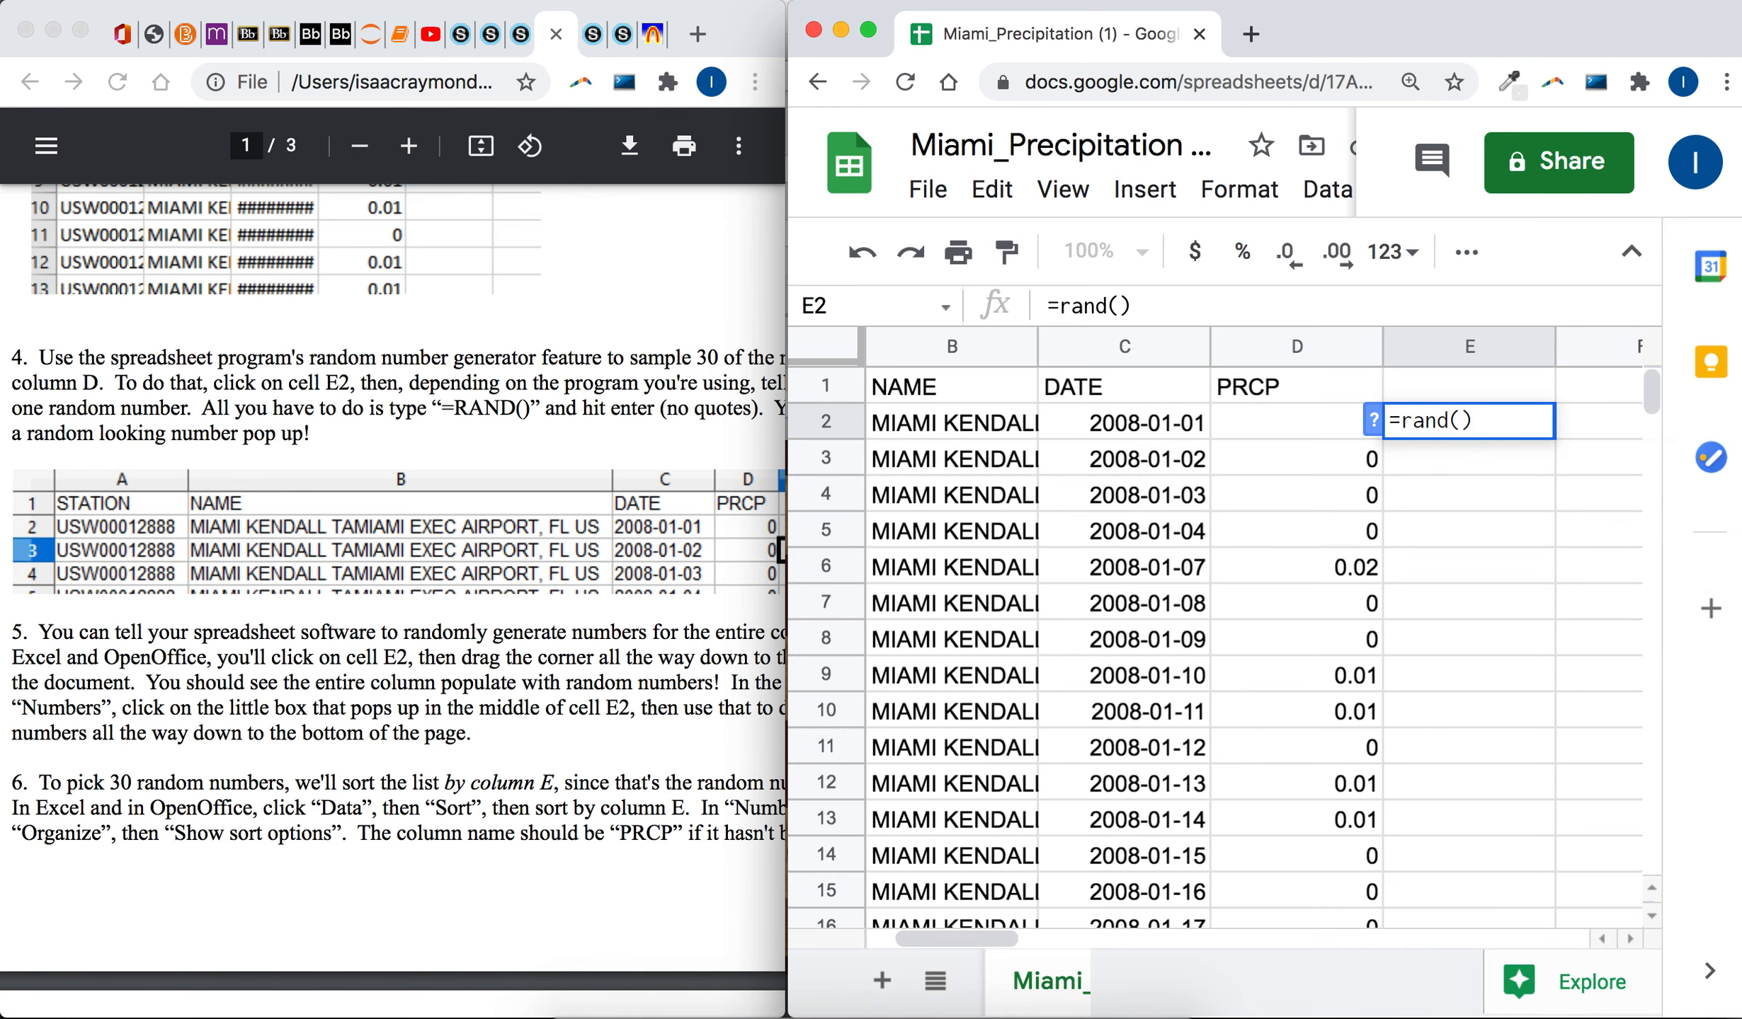
key("Return")
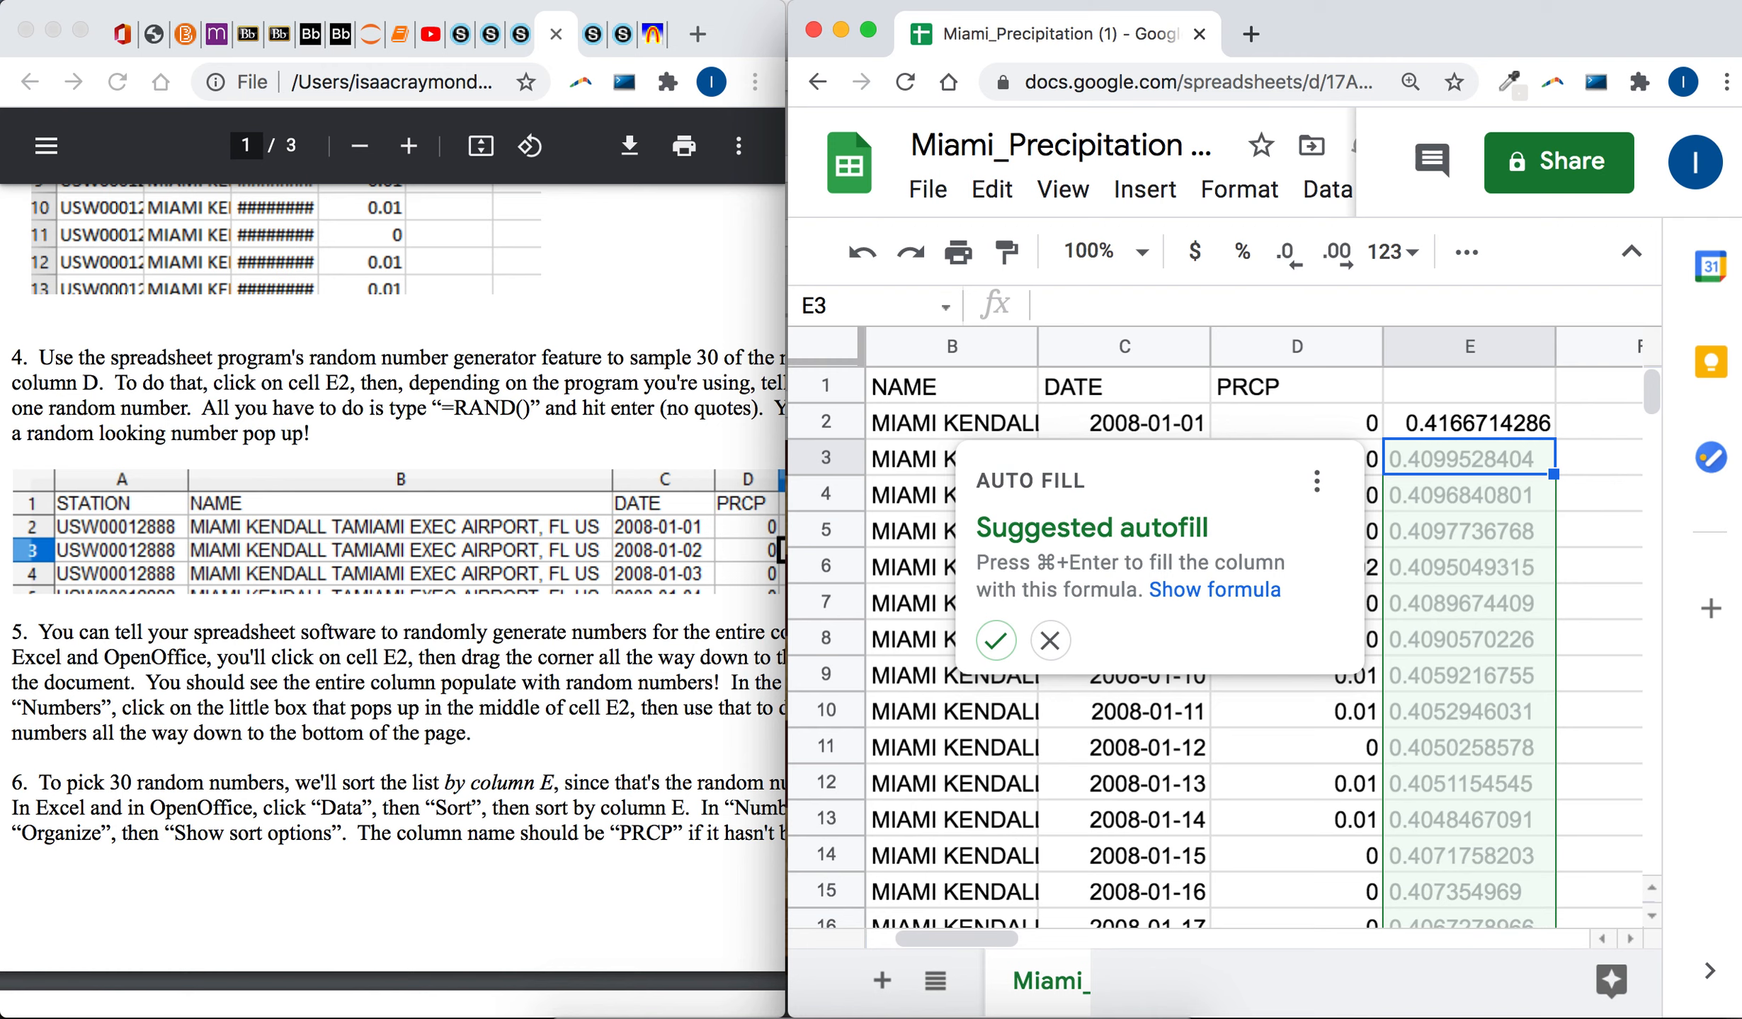
- Close the Dictionary window and fill the E2 formula down column E to the last data row, E942
left_click(1481, 414)
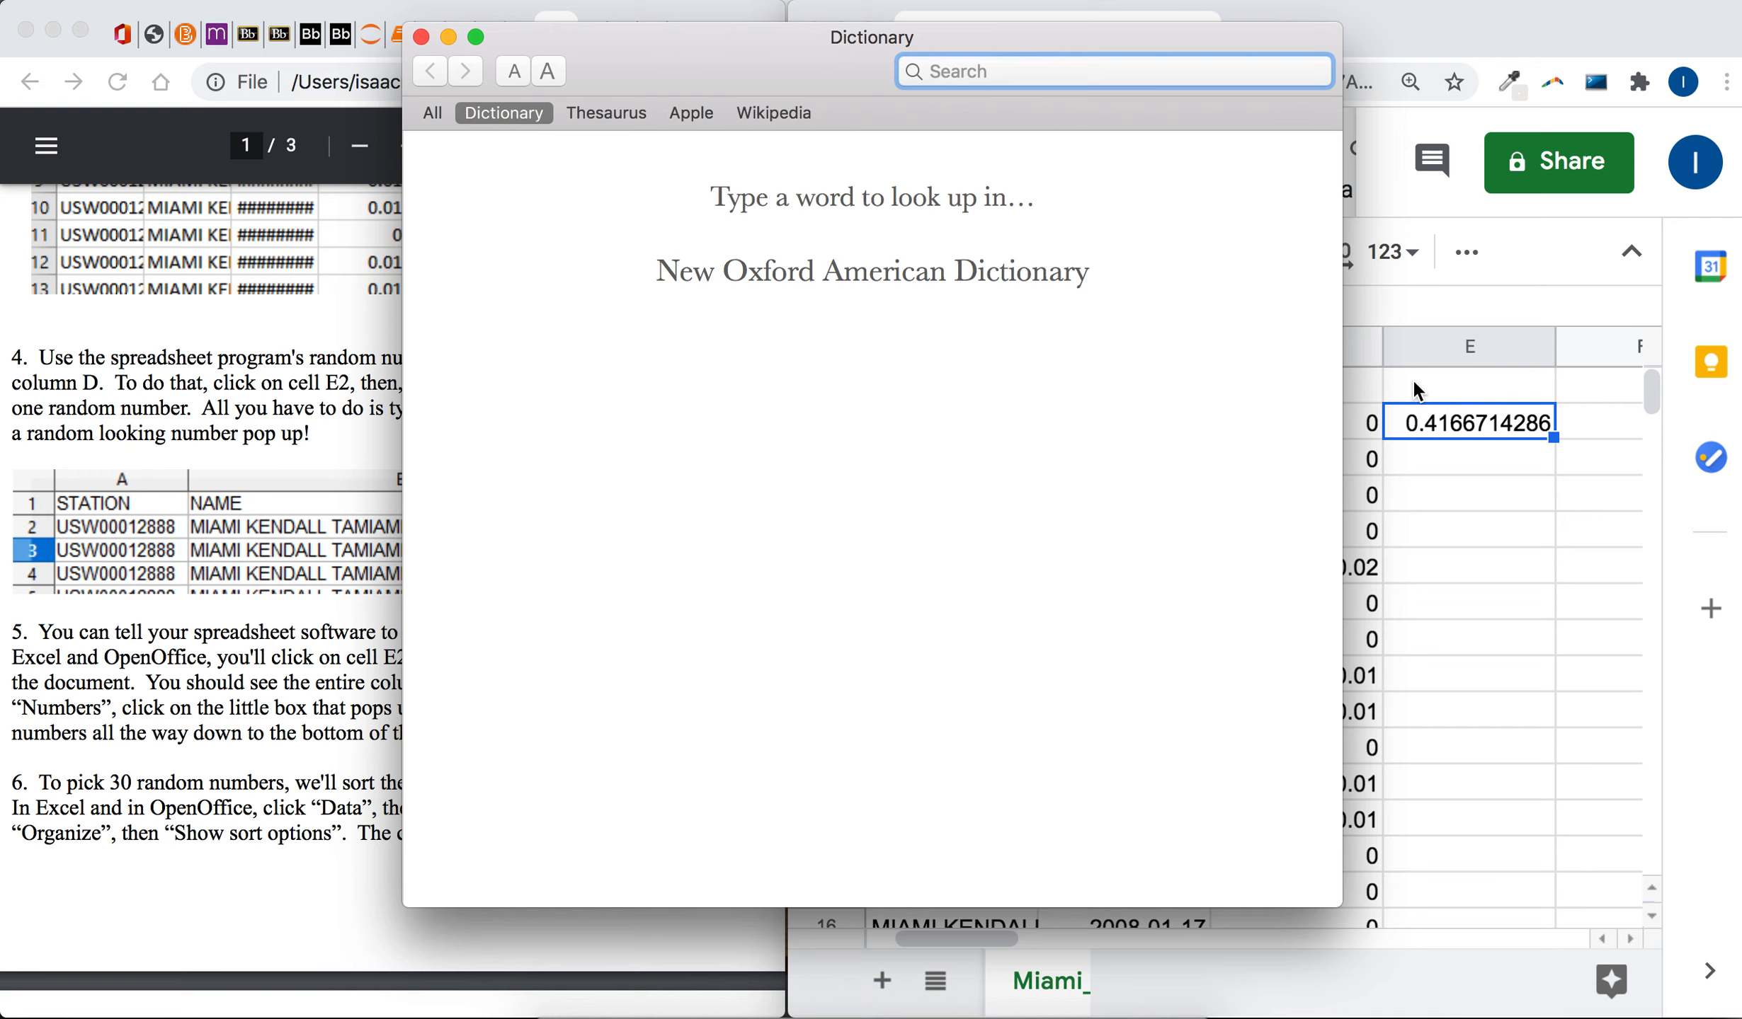
left_click(420, 36)
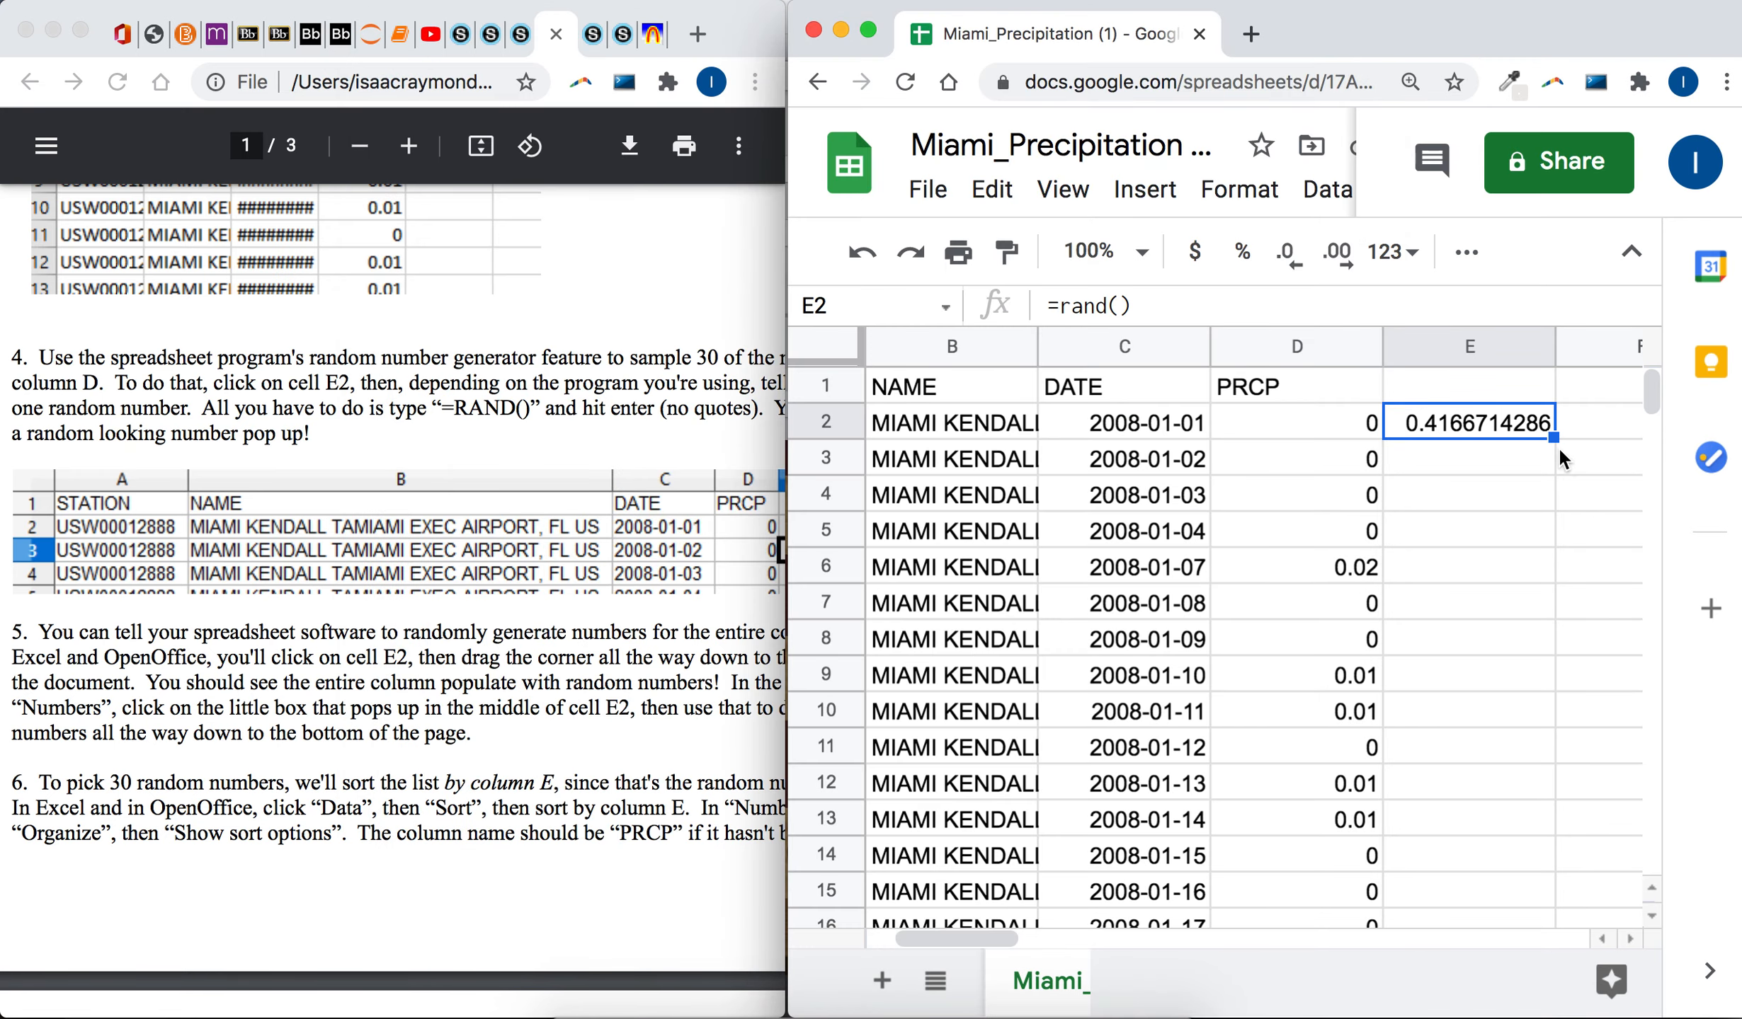
left_click_drag(1553, 439, 1446, 796)
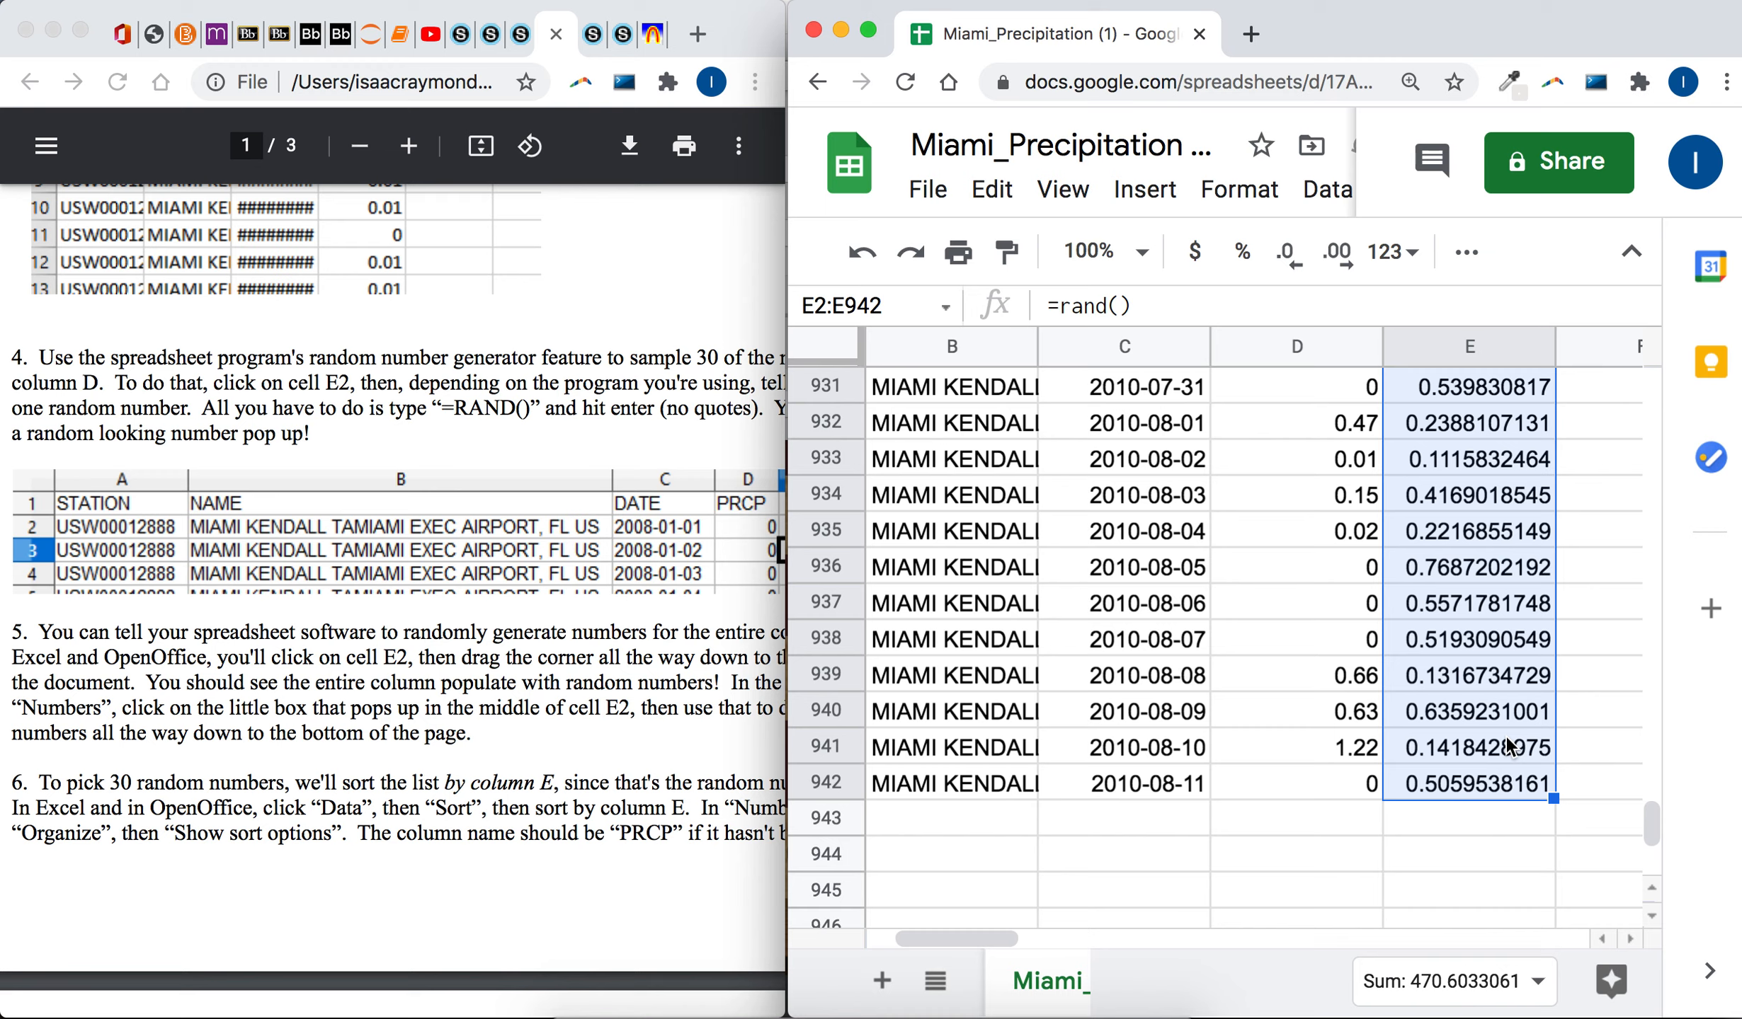
- Review the random numbers in column E from the last data row back up to cell E2
scroll(1508, 745, "up", 20)
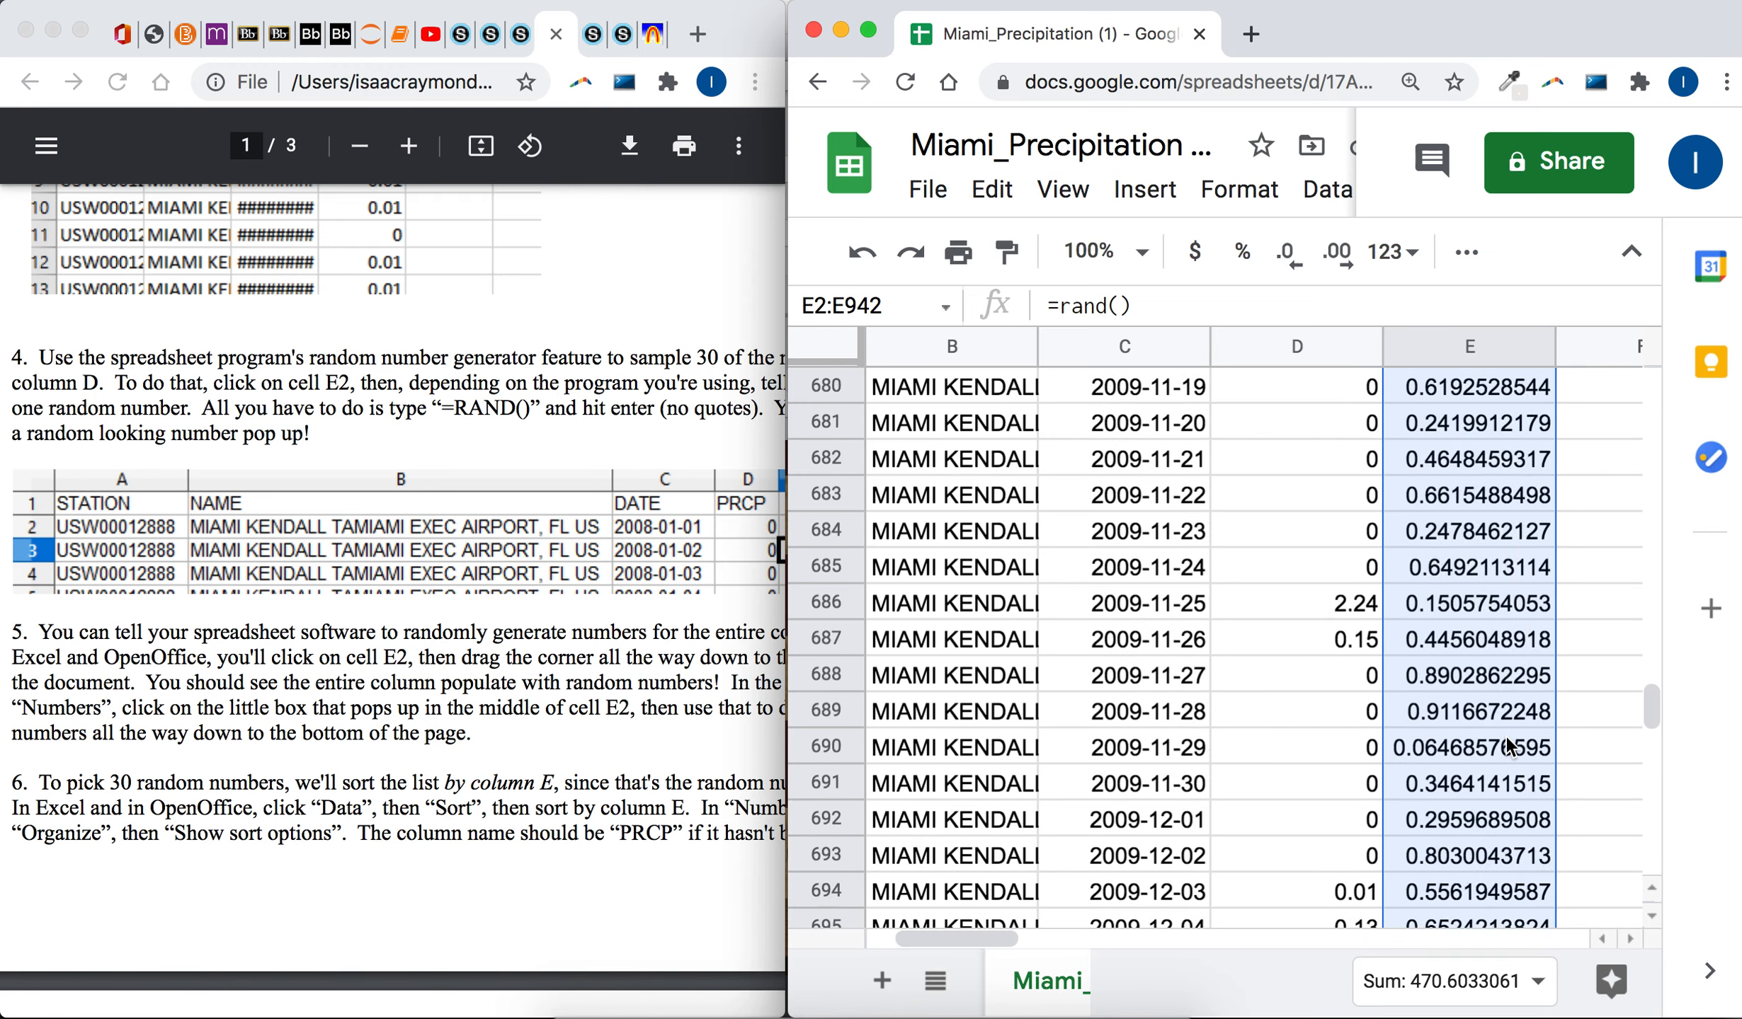
scroll(1508, 745, "up", 20)
scroll(1540, 751, "up", 20)
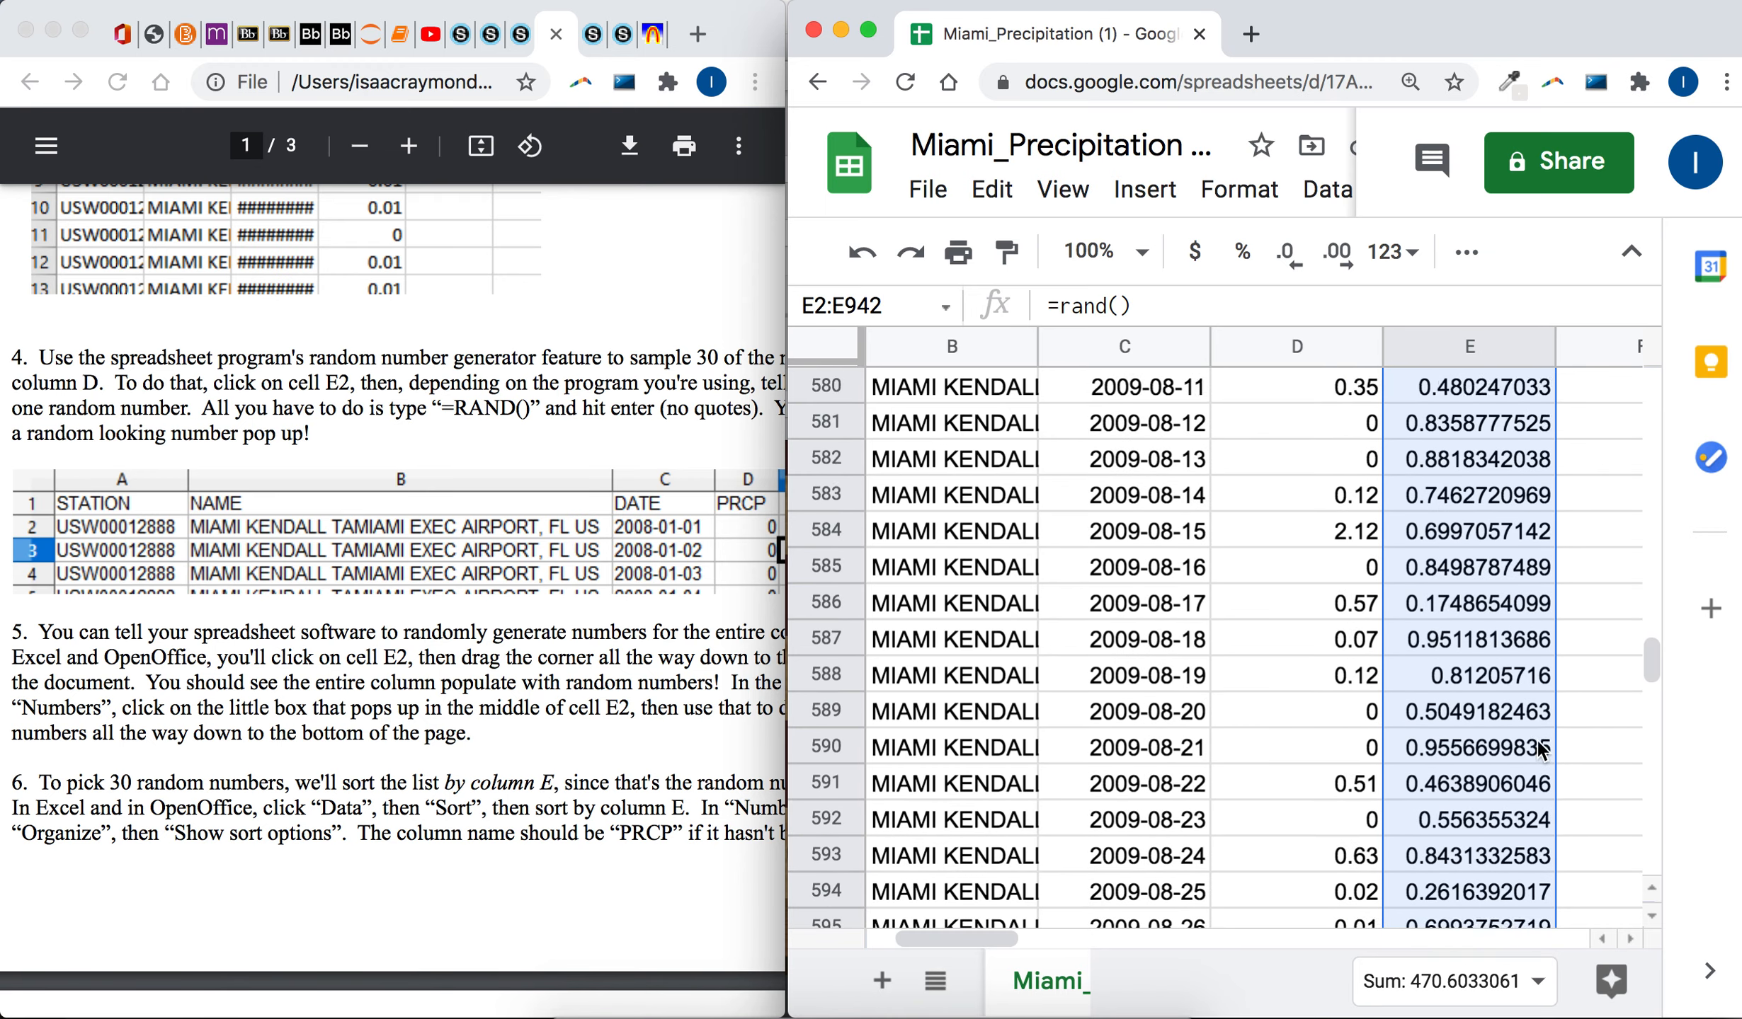
scroll(1539, 751, "right", 5)
scroll(1543, 749, "up", 20)
scroll(1543, 749, "right", 2)
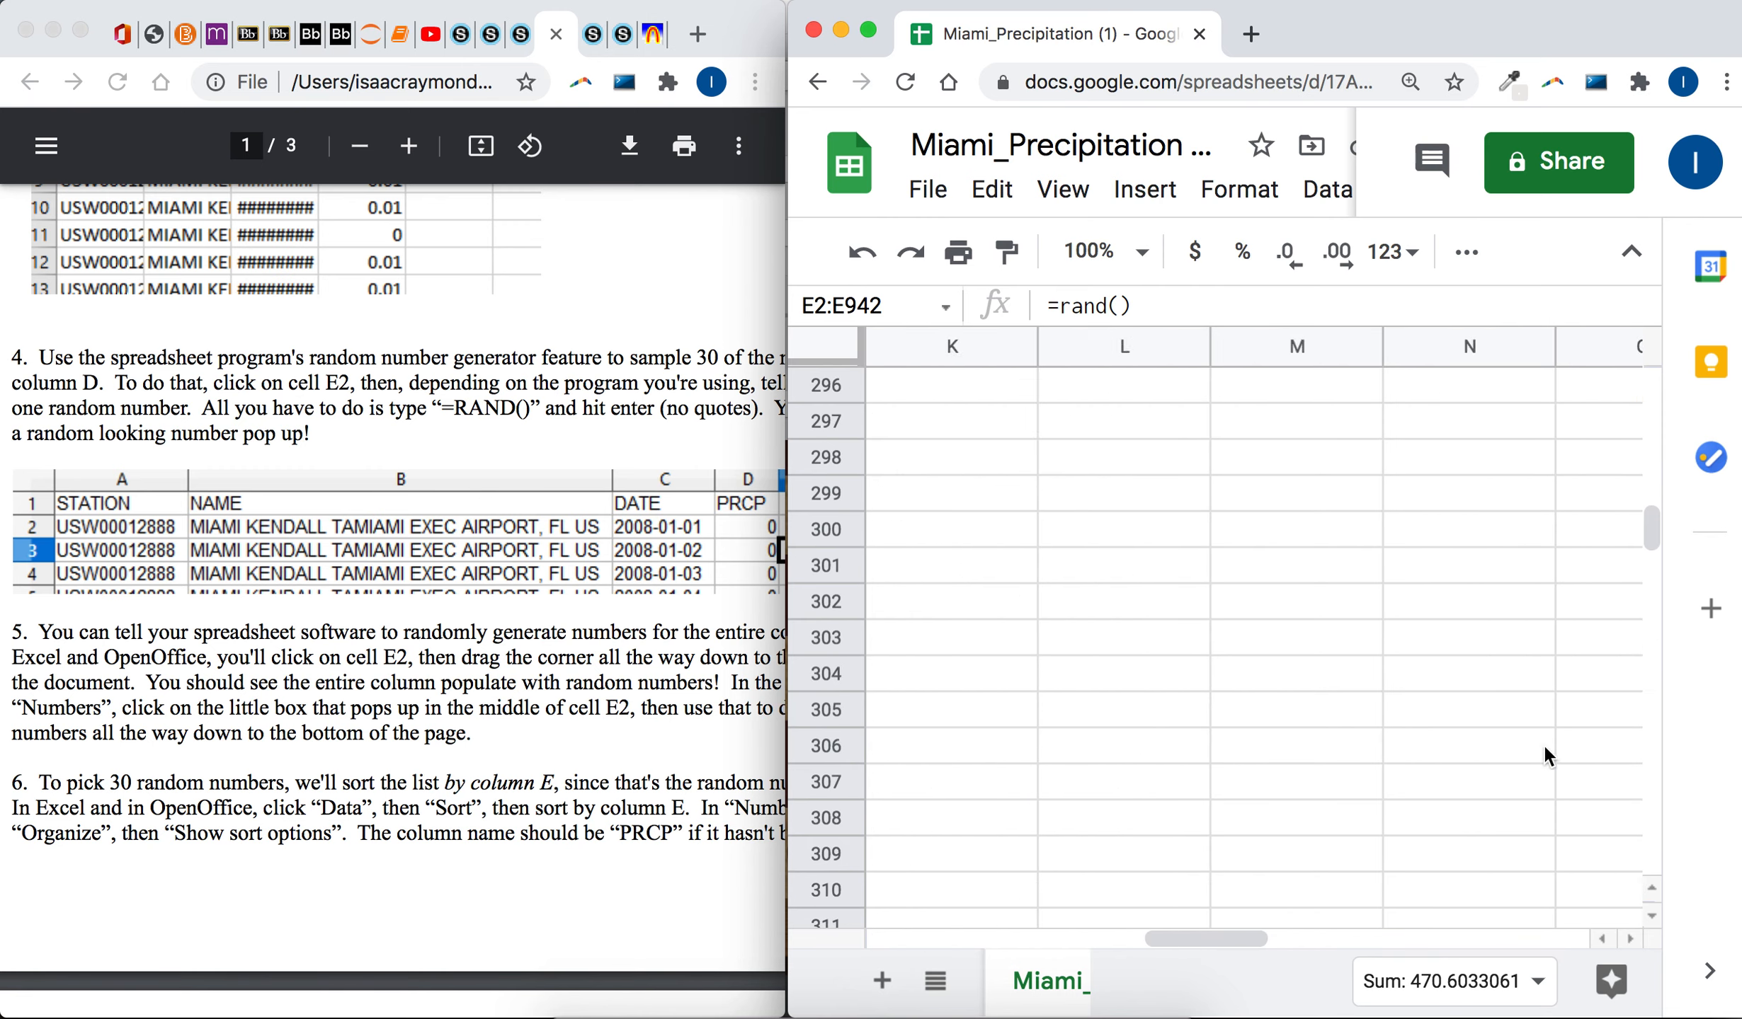
scroll(1550, 750, "left", 10)
scroll(1578, 779, "up", 20)
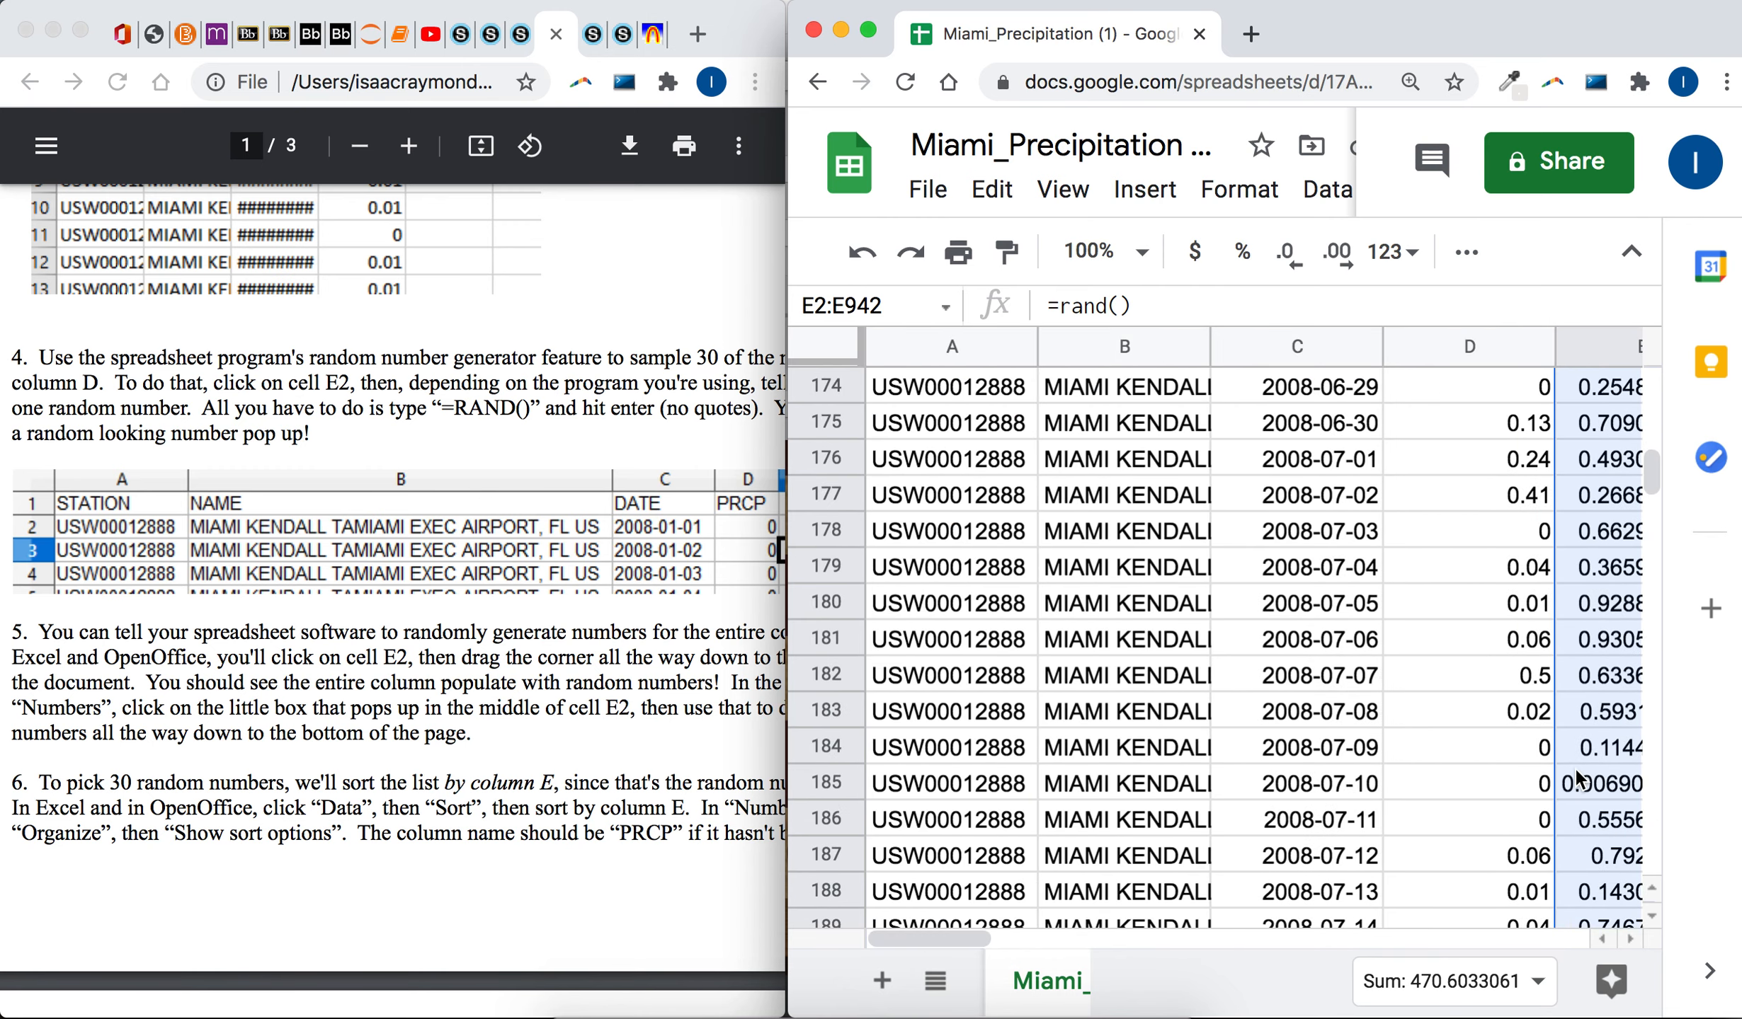
scroll(1578, 779, "up", 4)
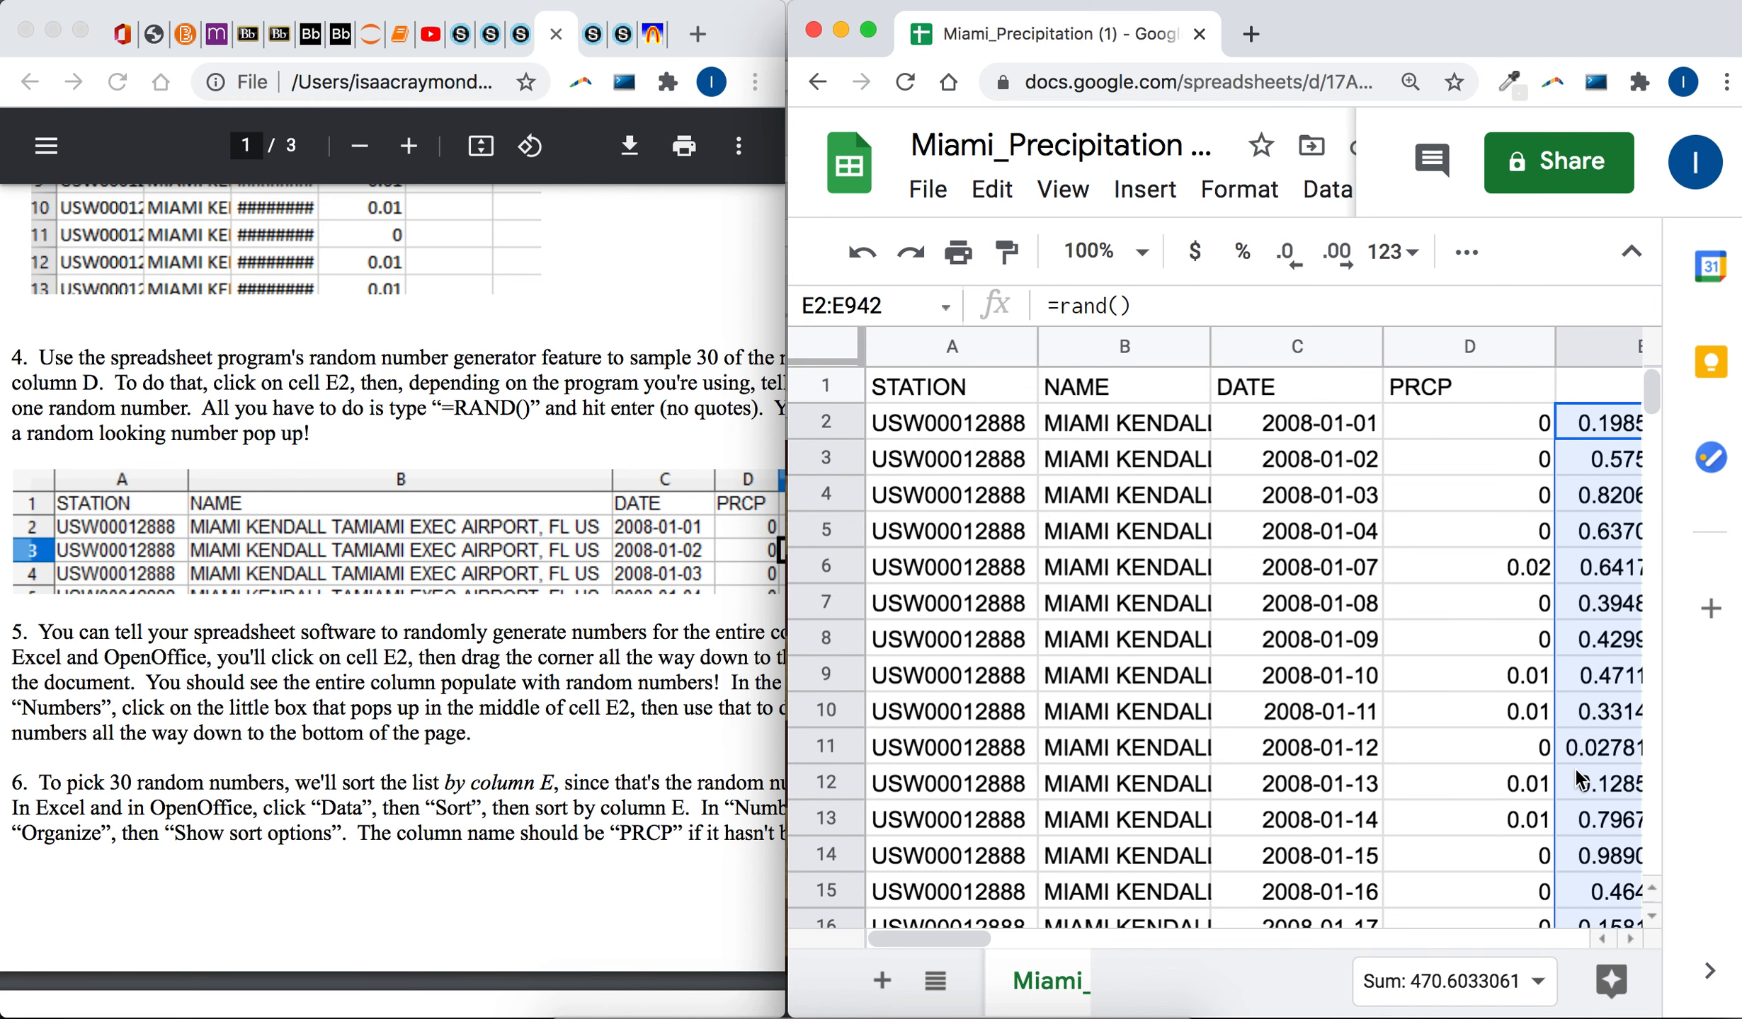
left_click(1604, 425)
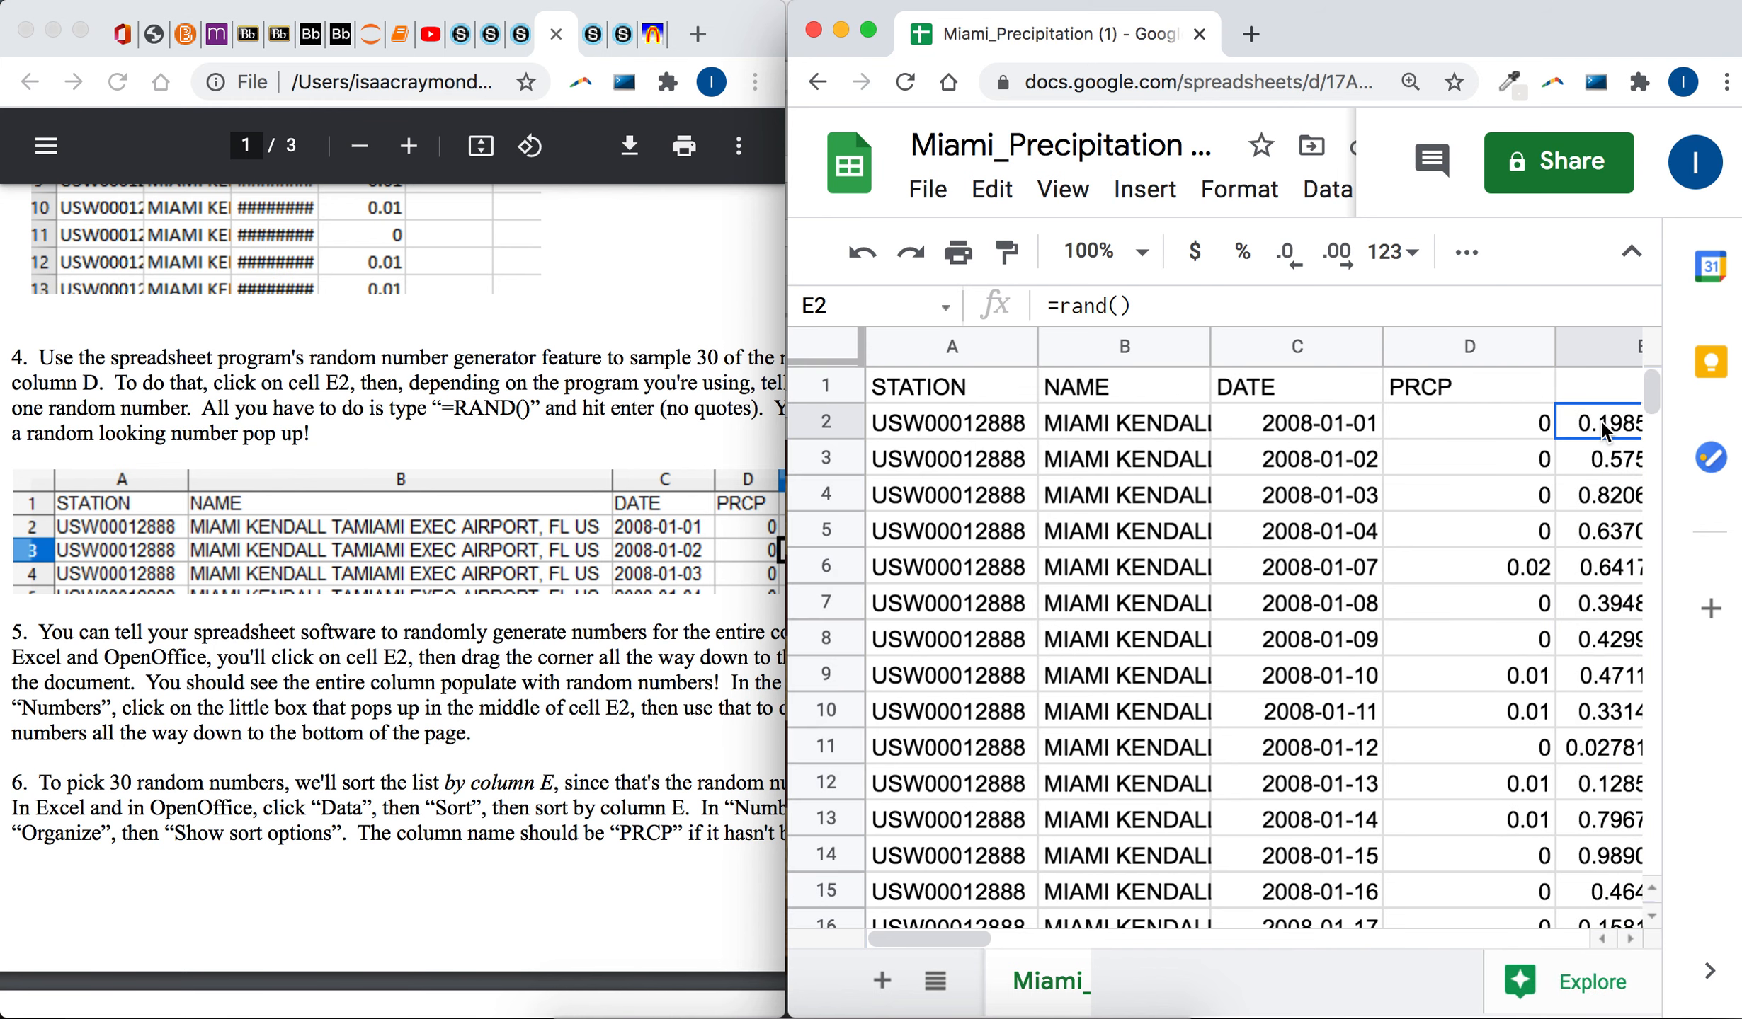
key("Right")
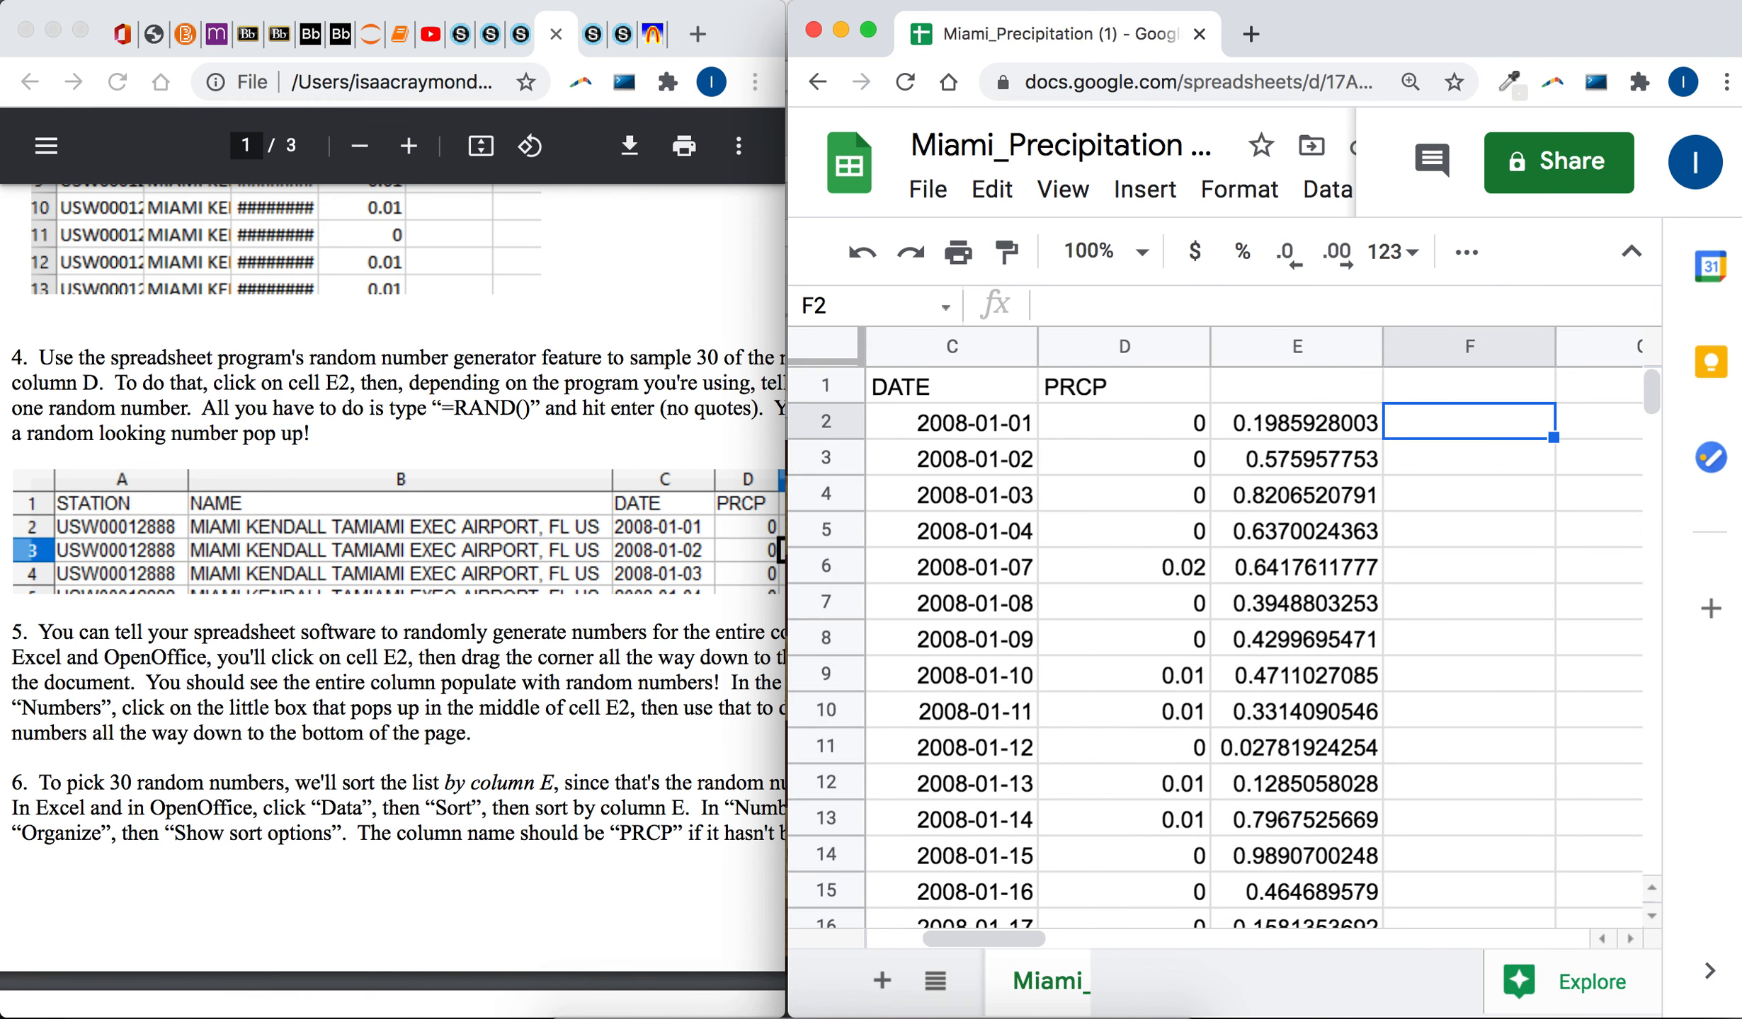
key("Left")
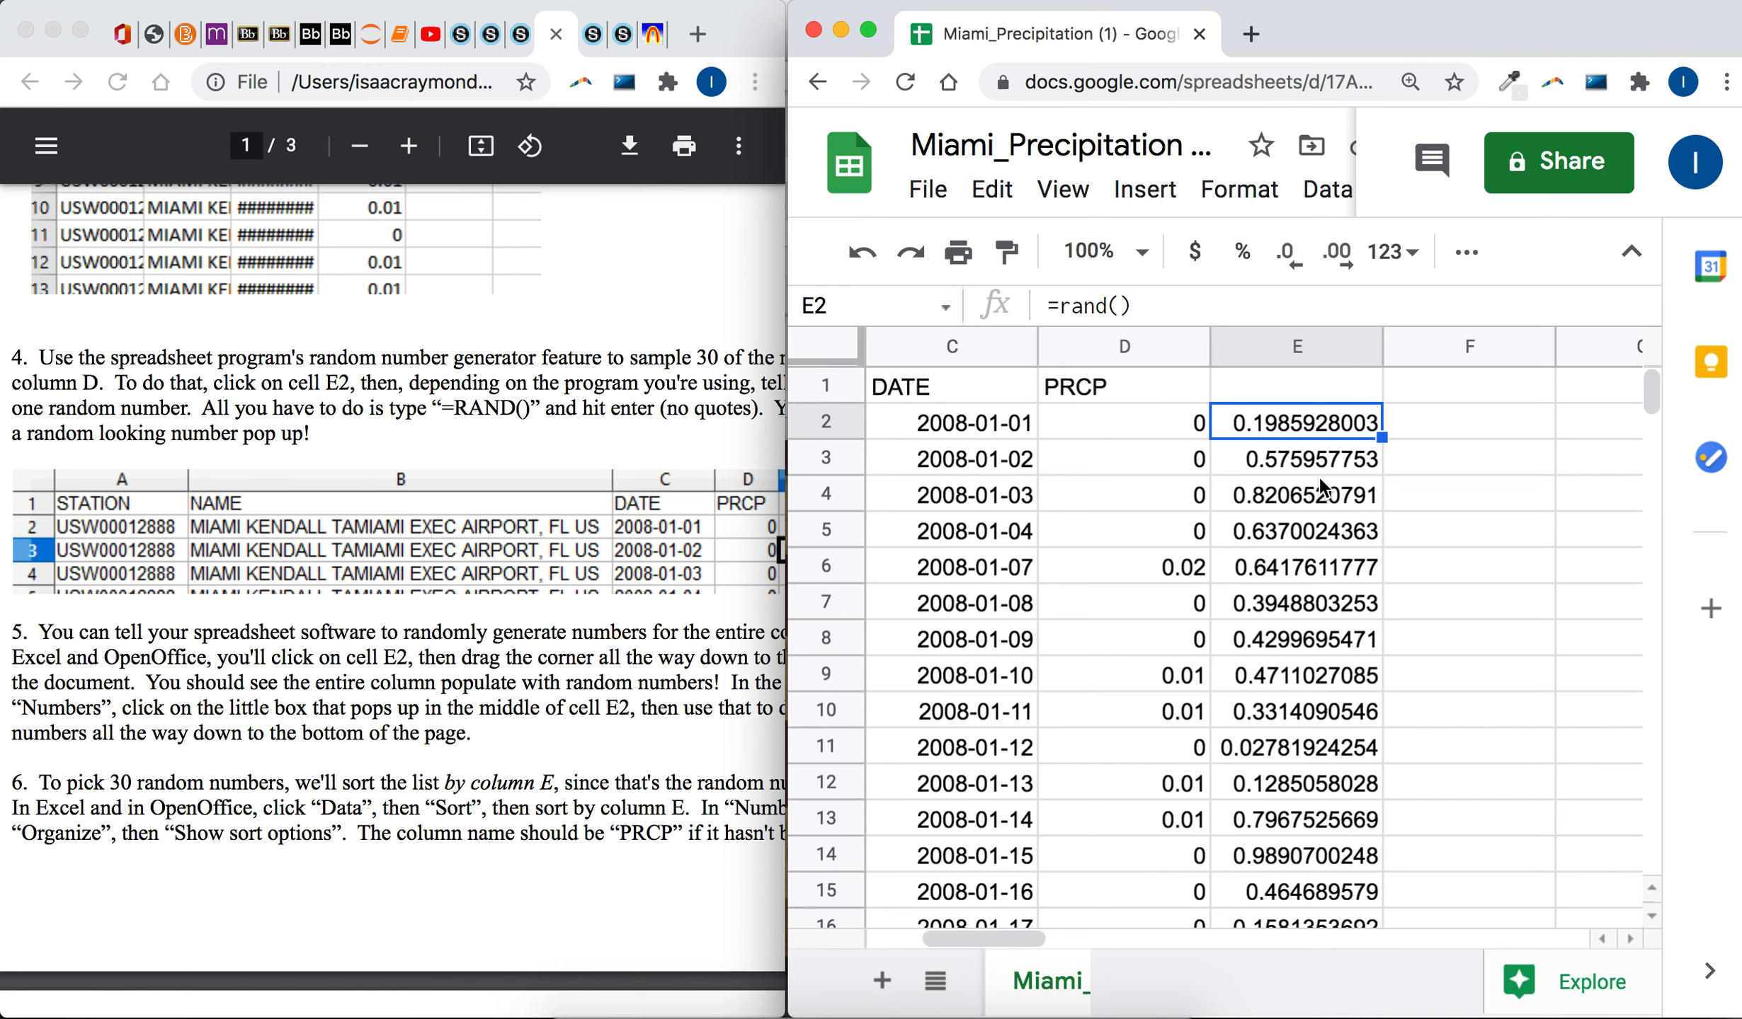
- Following instruction 6 of the directions, sort the whole sheet by the random numbers in column E, A → Z
left_click(626, 754)
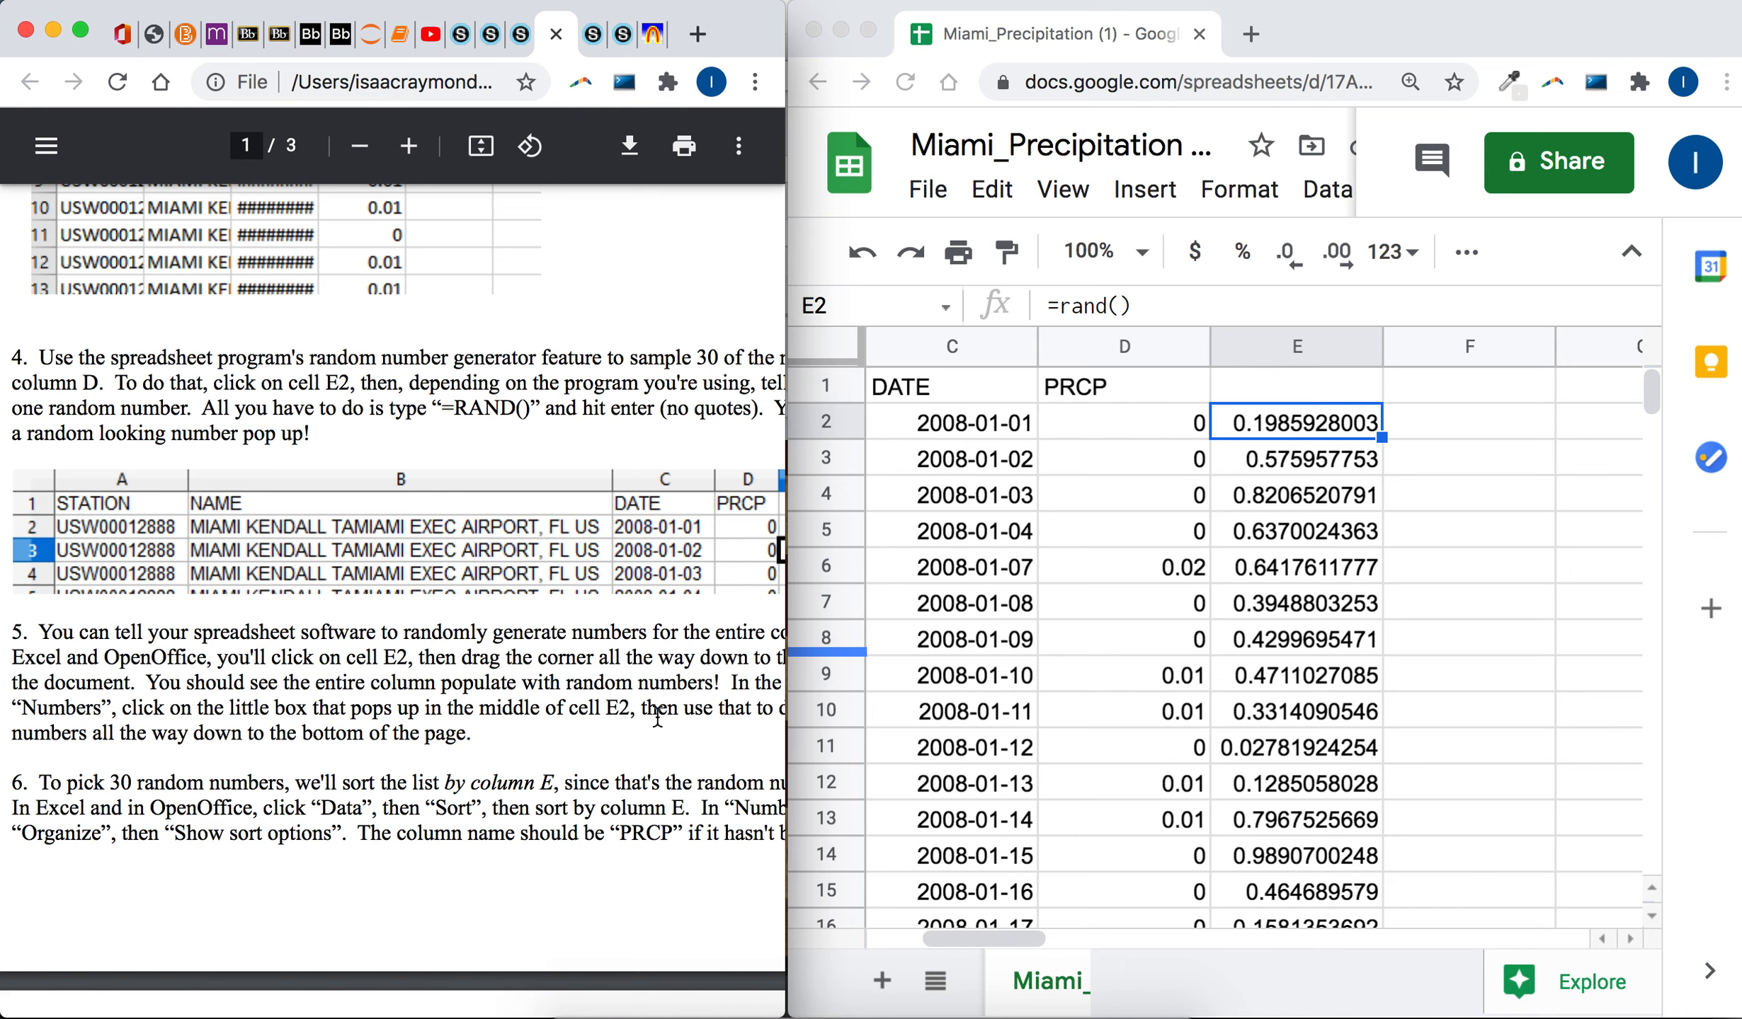
scroll(658, 717, "down", 5)
scroll(658, 716, "down", 1)
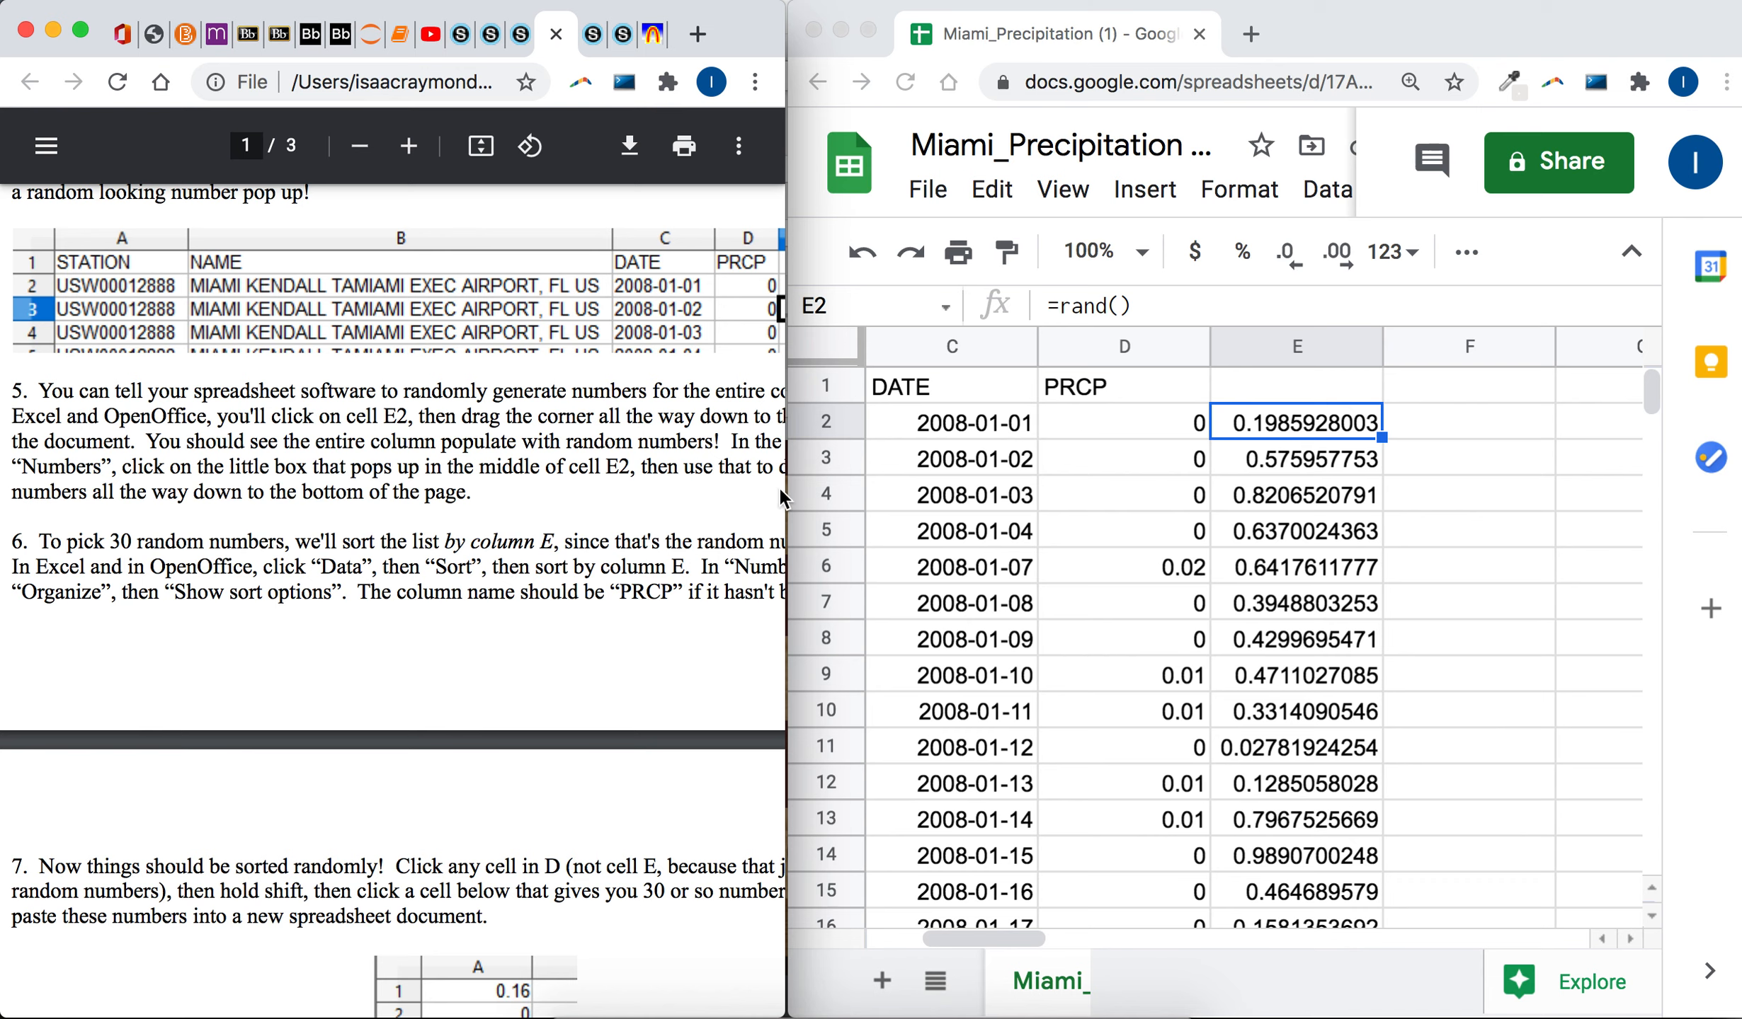
left_click(1261, 352)
left_click(1261, 349)
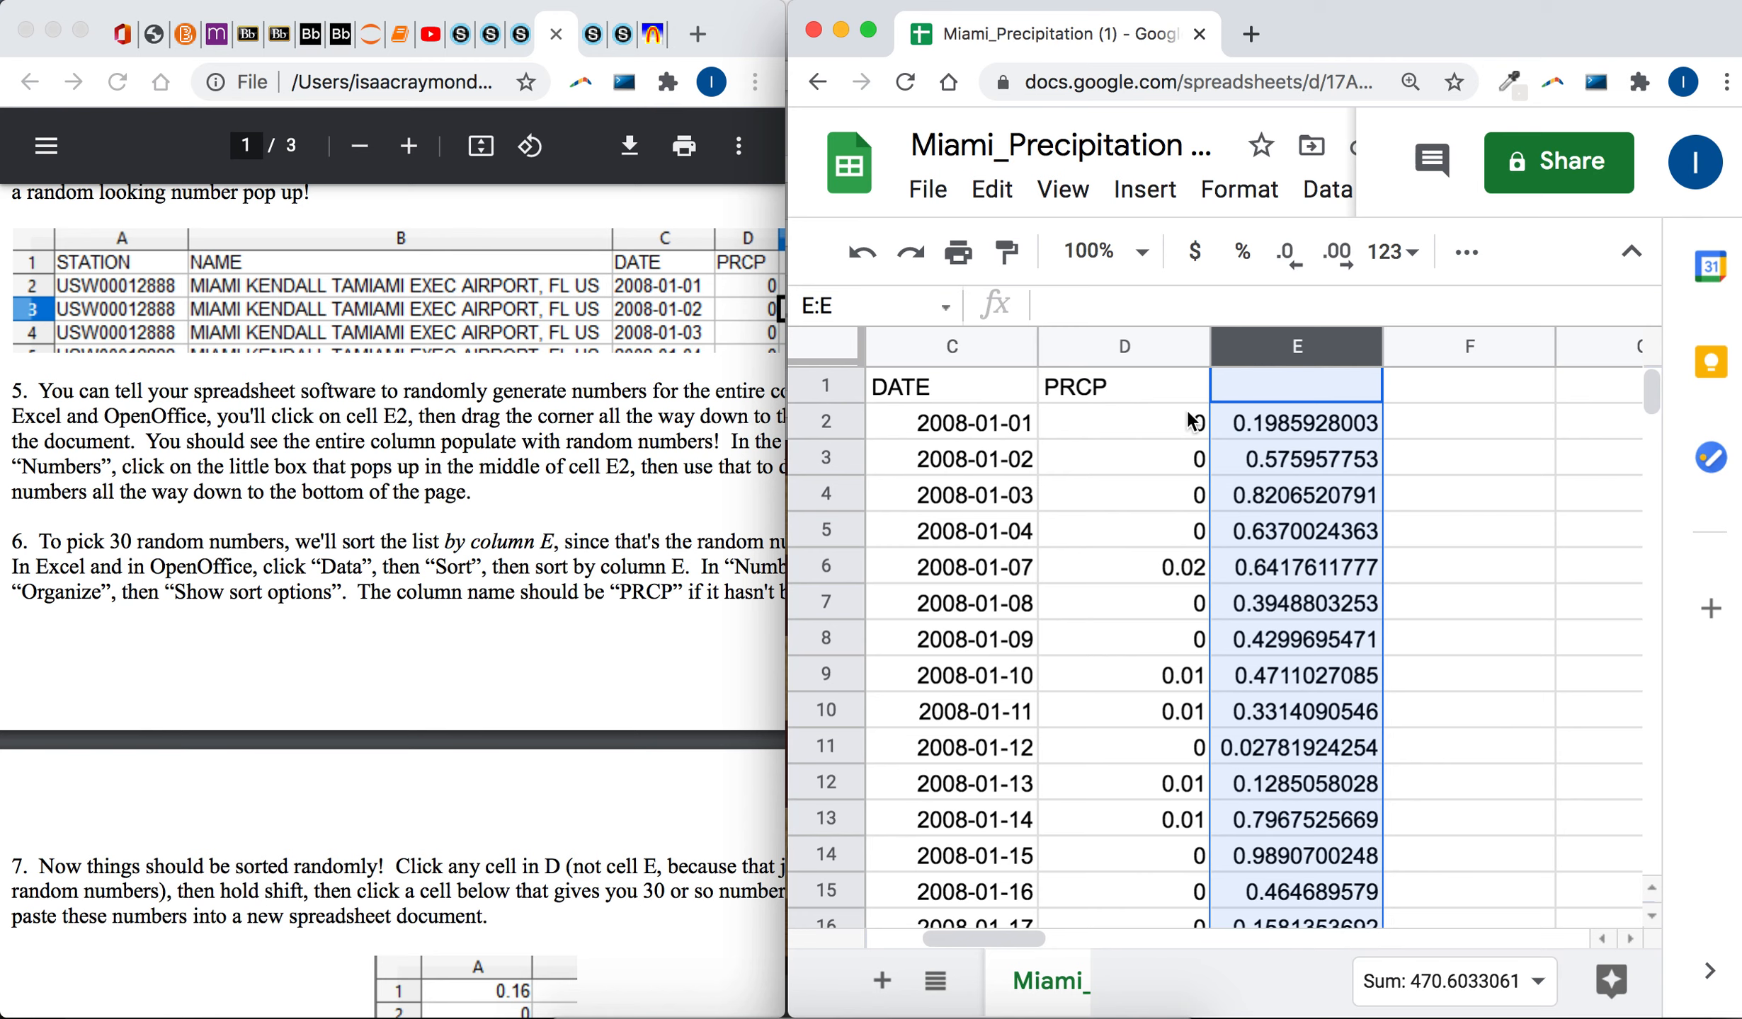
right_click(1290, 338)
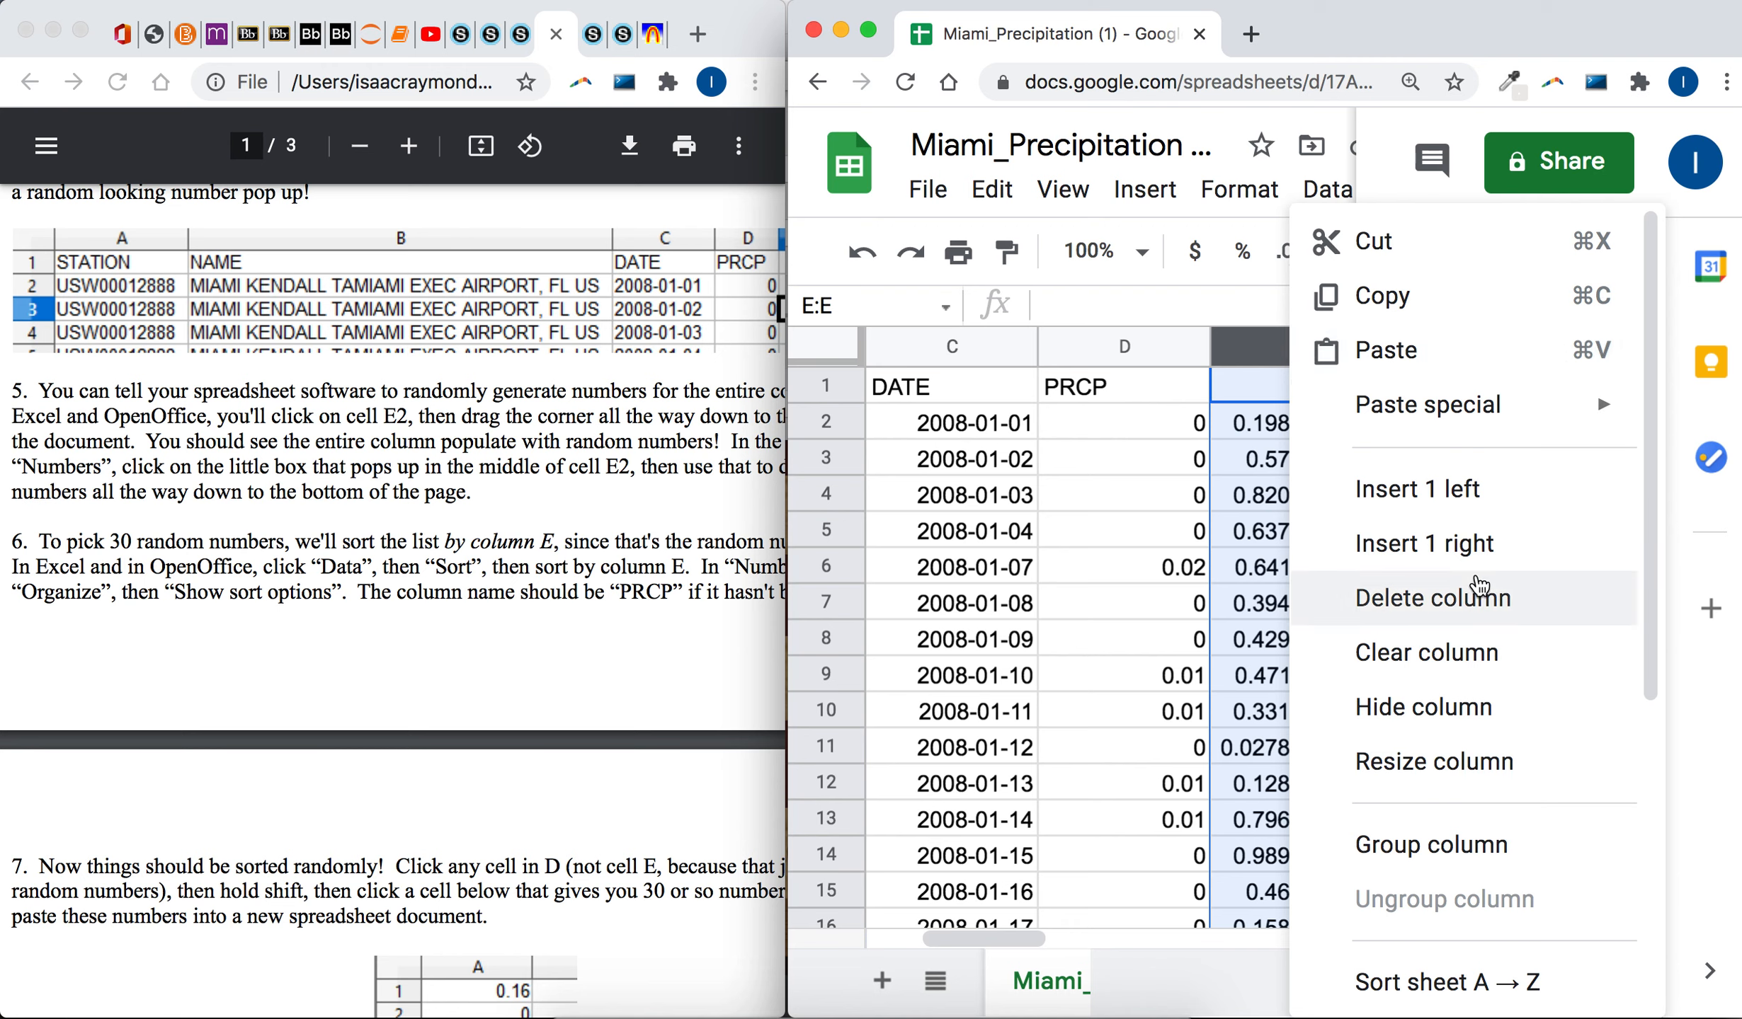
scroll(1479, 584, "down", 2)
scroll(1478, 584, "down", 2)
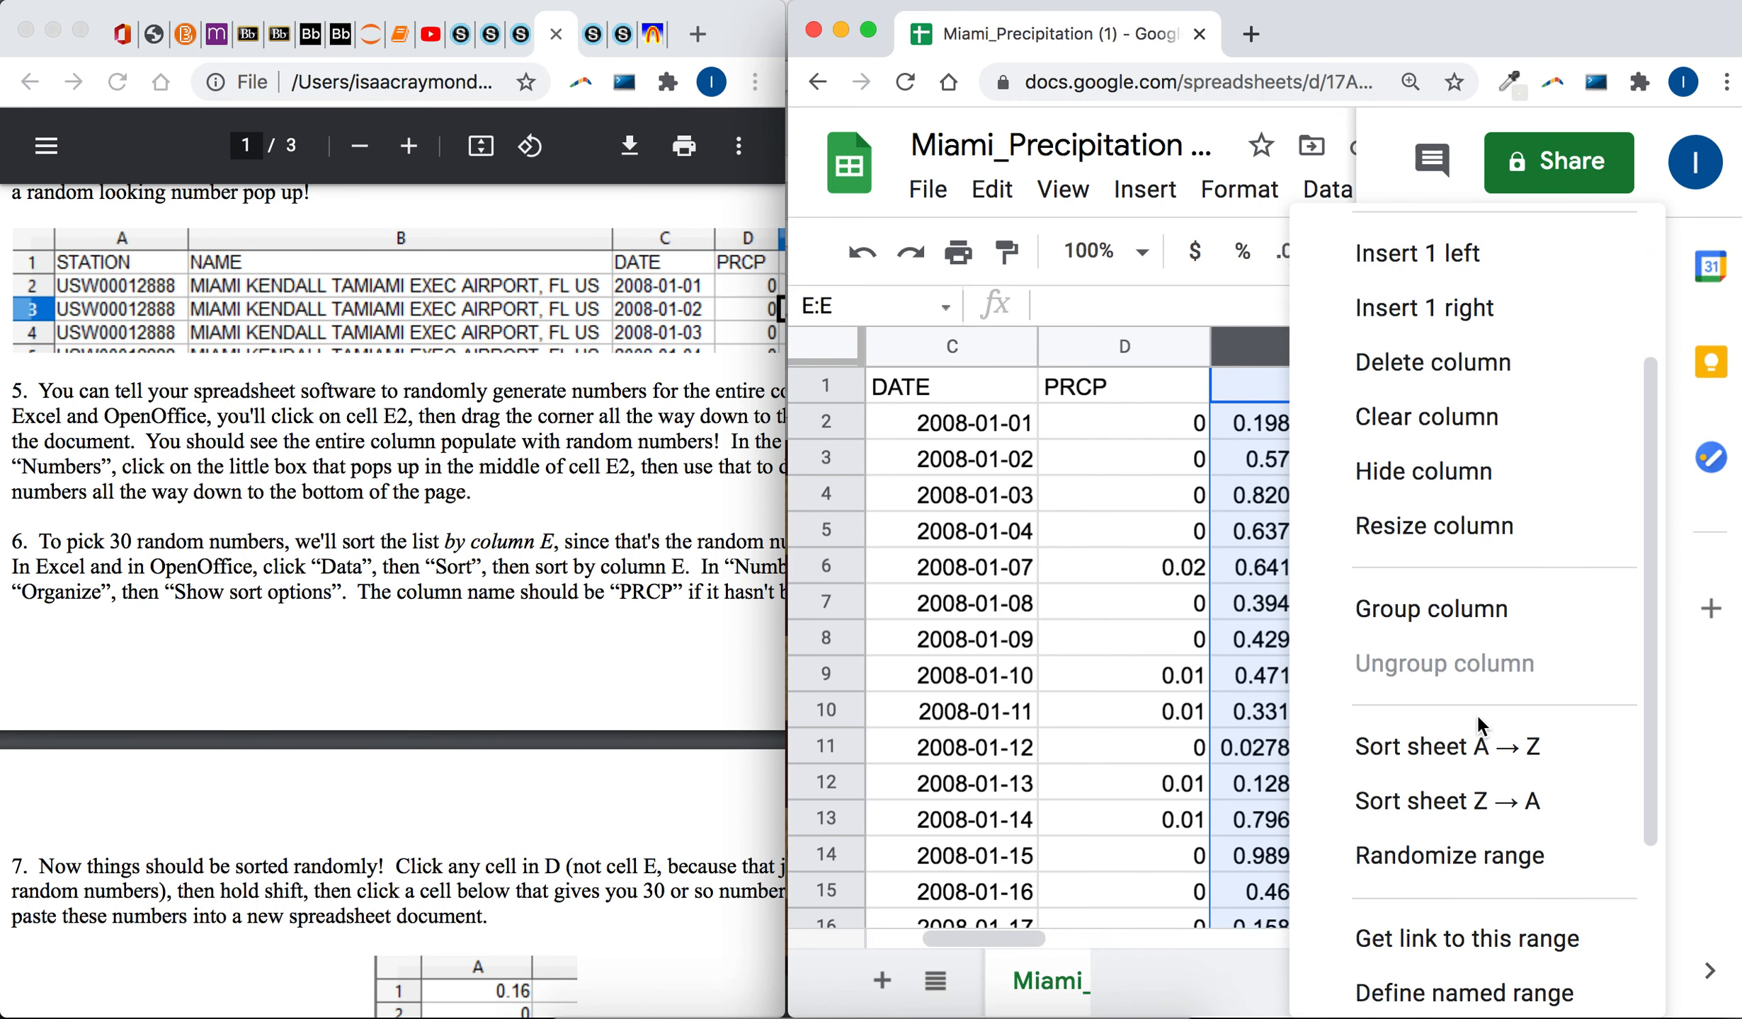
left_click(1483, 758)
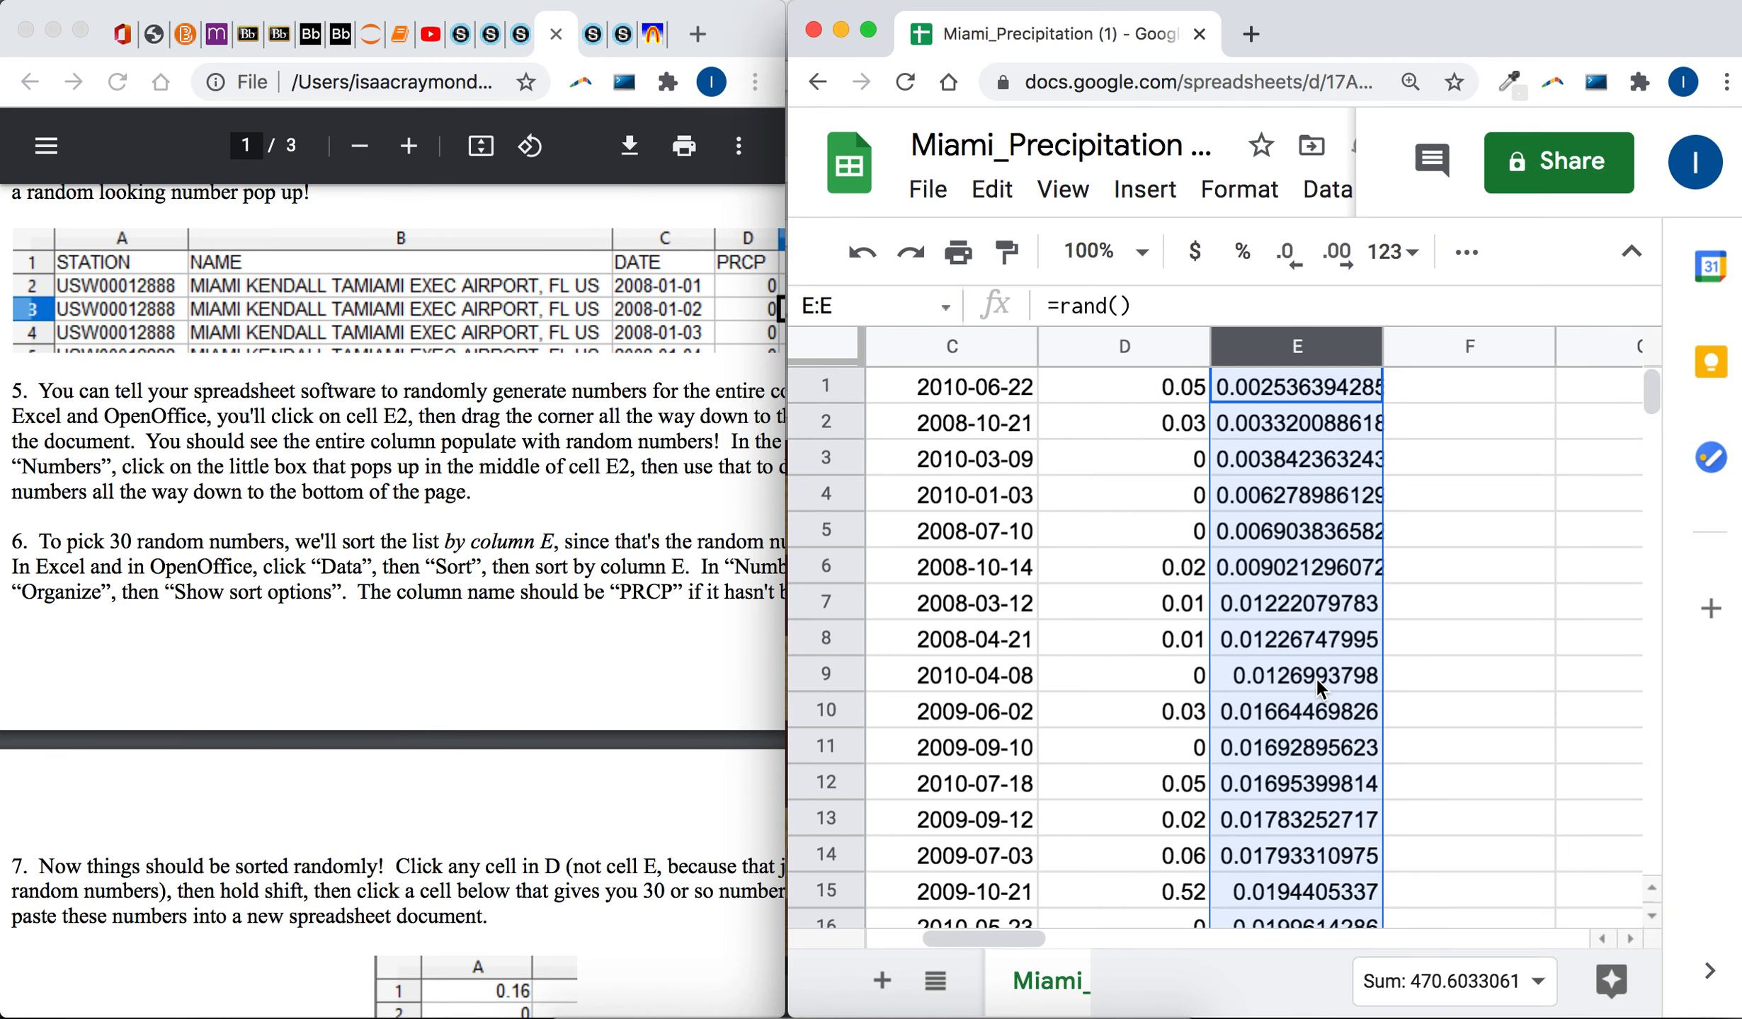
- Look over the sorted precipitation values in column D alongside the random numbers in column E
scroll(1315, 676, "left", 2)
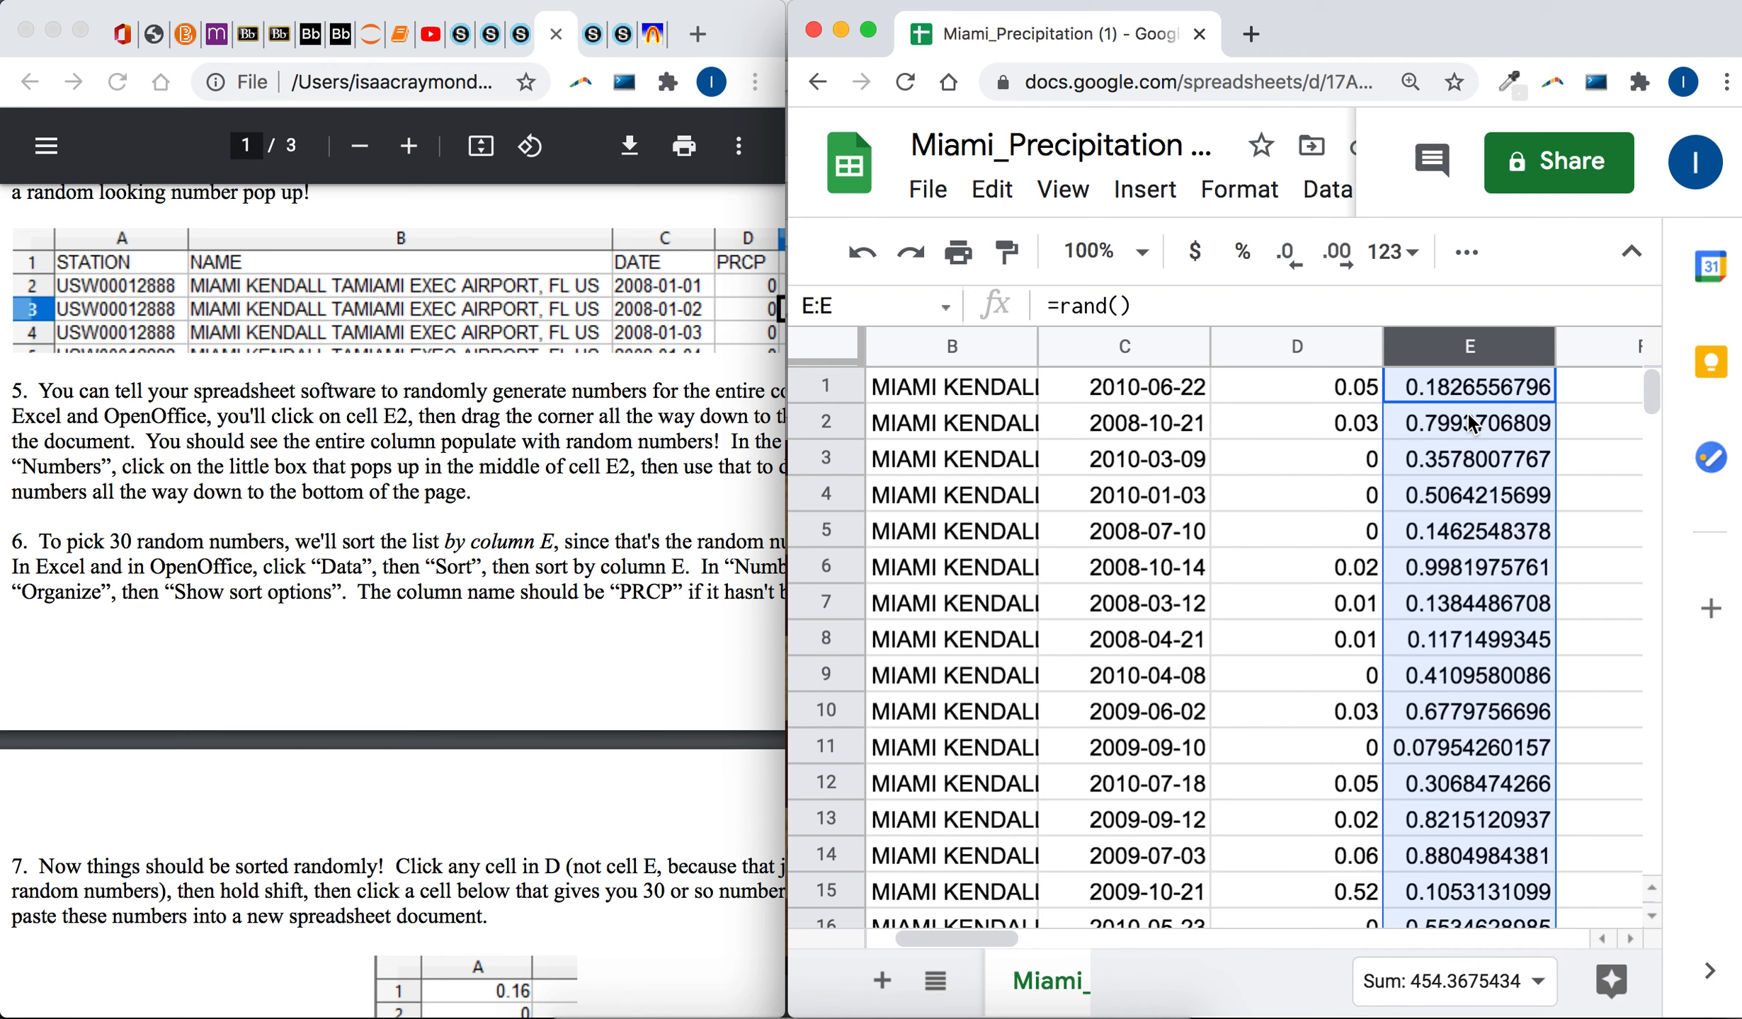
left_click(1358, 395)
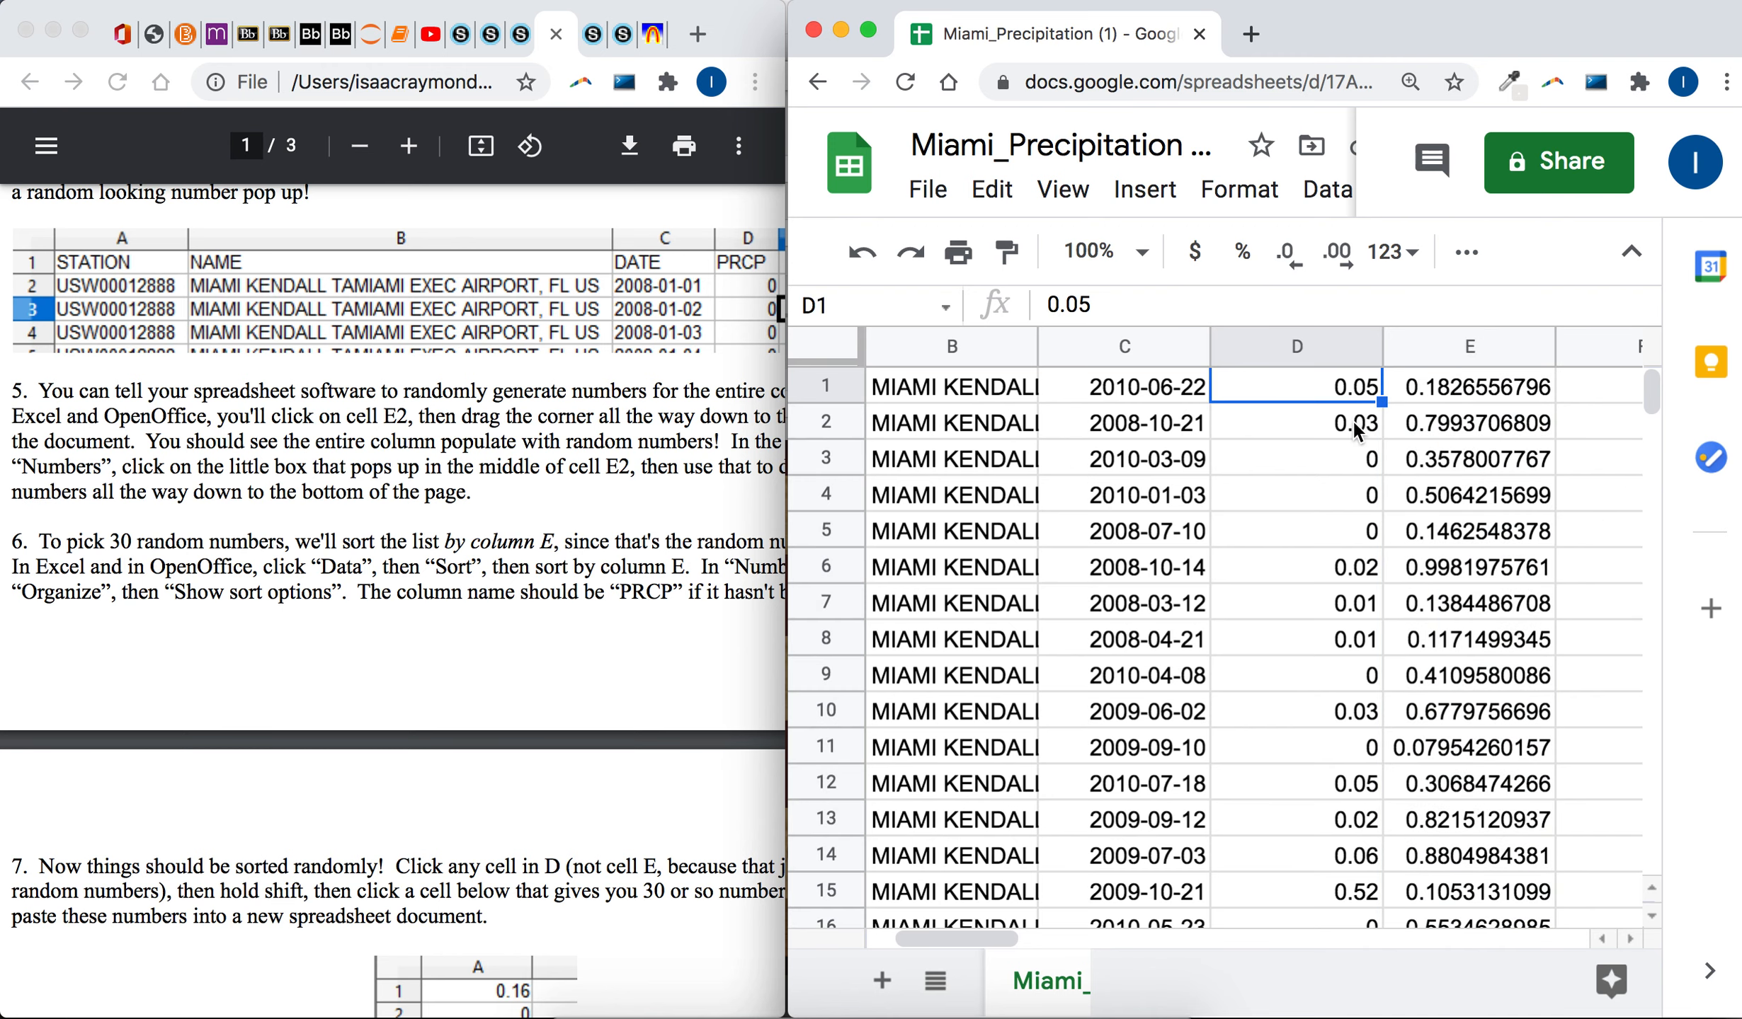
left_click(1356, 427)
key("Down")
key("Down")
key("Down")
key("Down")
key("Down")
key("Down")
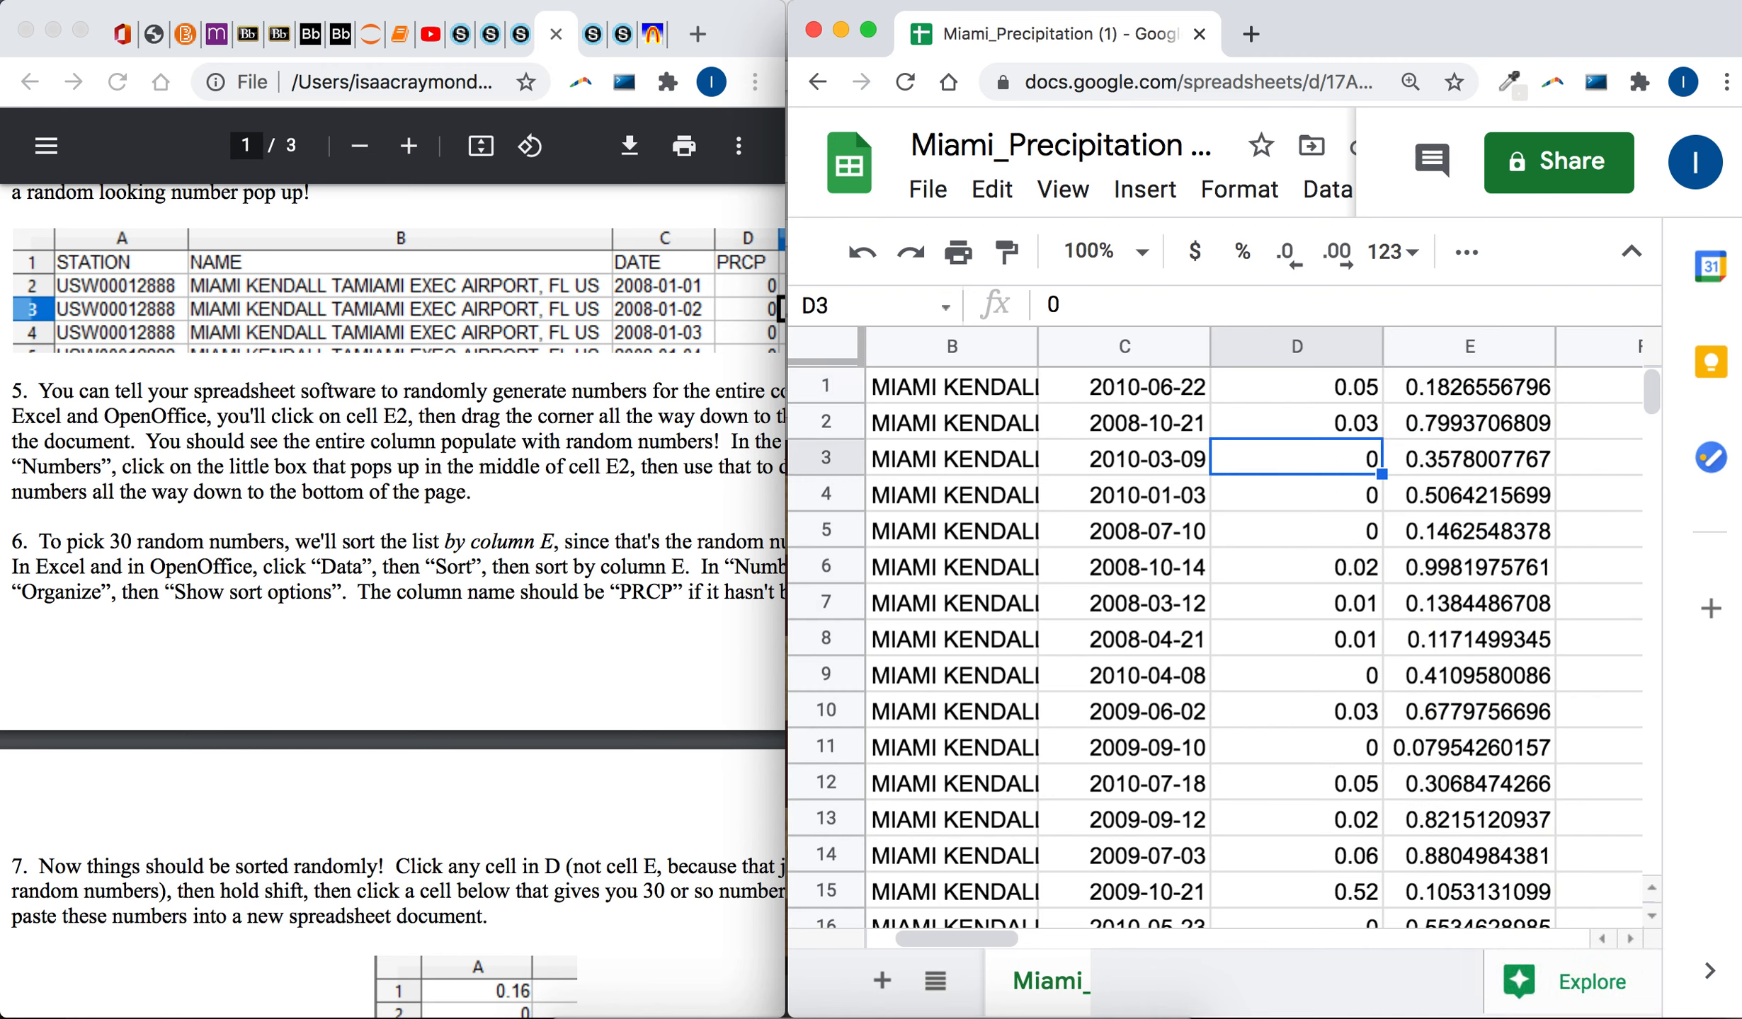
left_click(1502, 508)
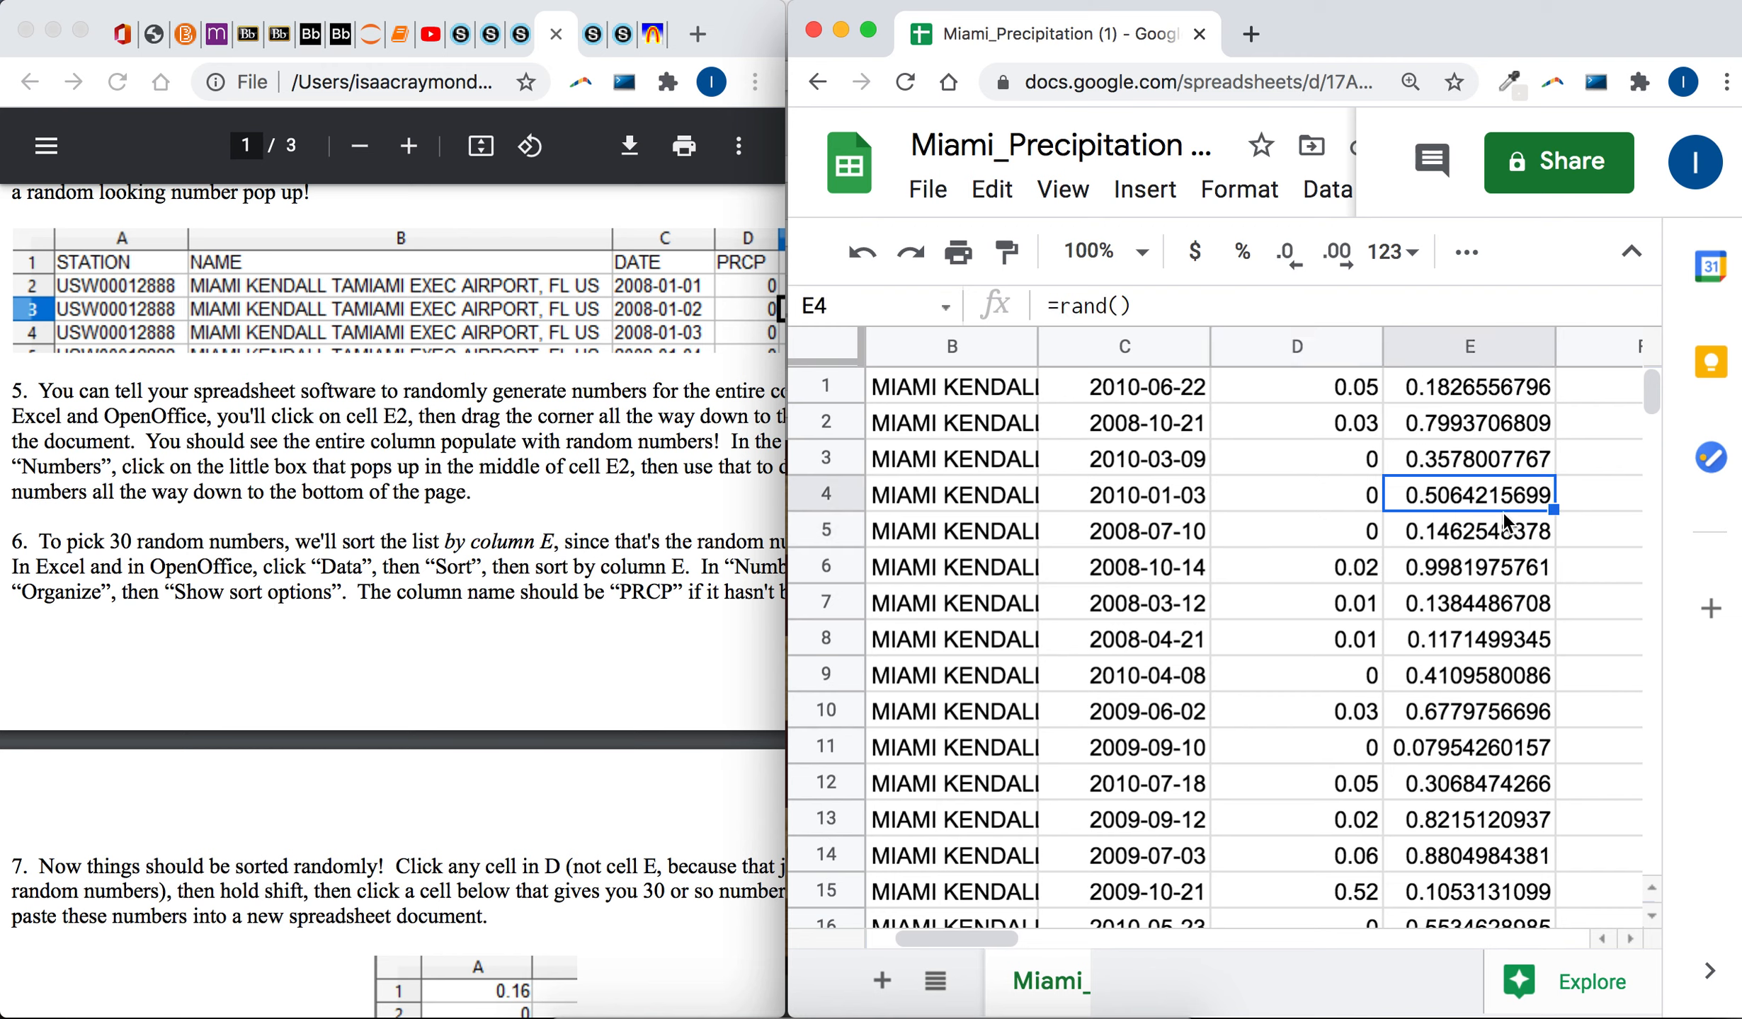
left_click(1503, 539)
- Sort the whole sheet by the random numbers in column E once more
left_click(1469, 396)
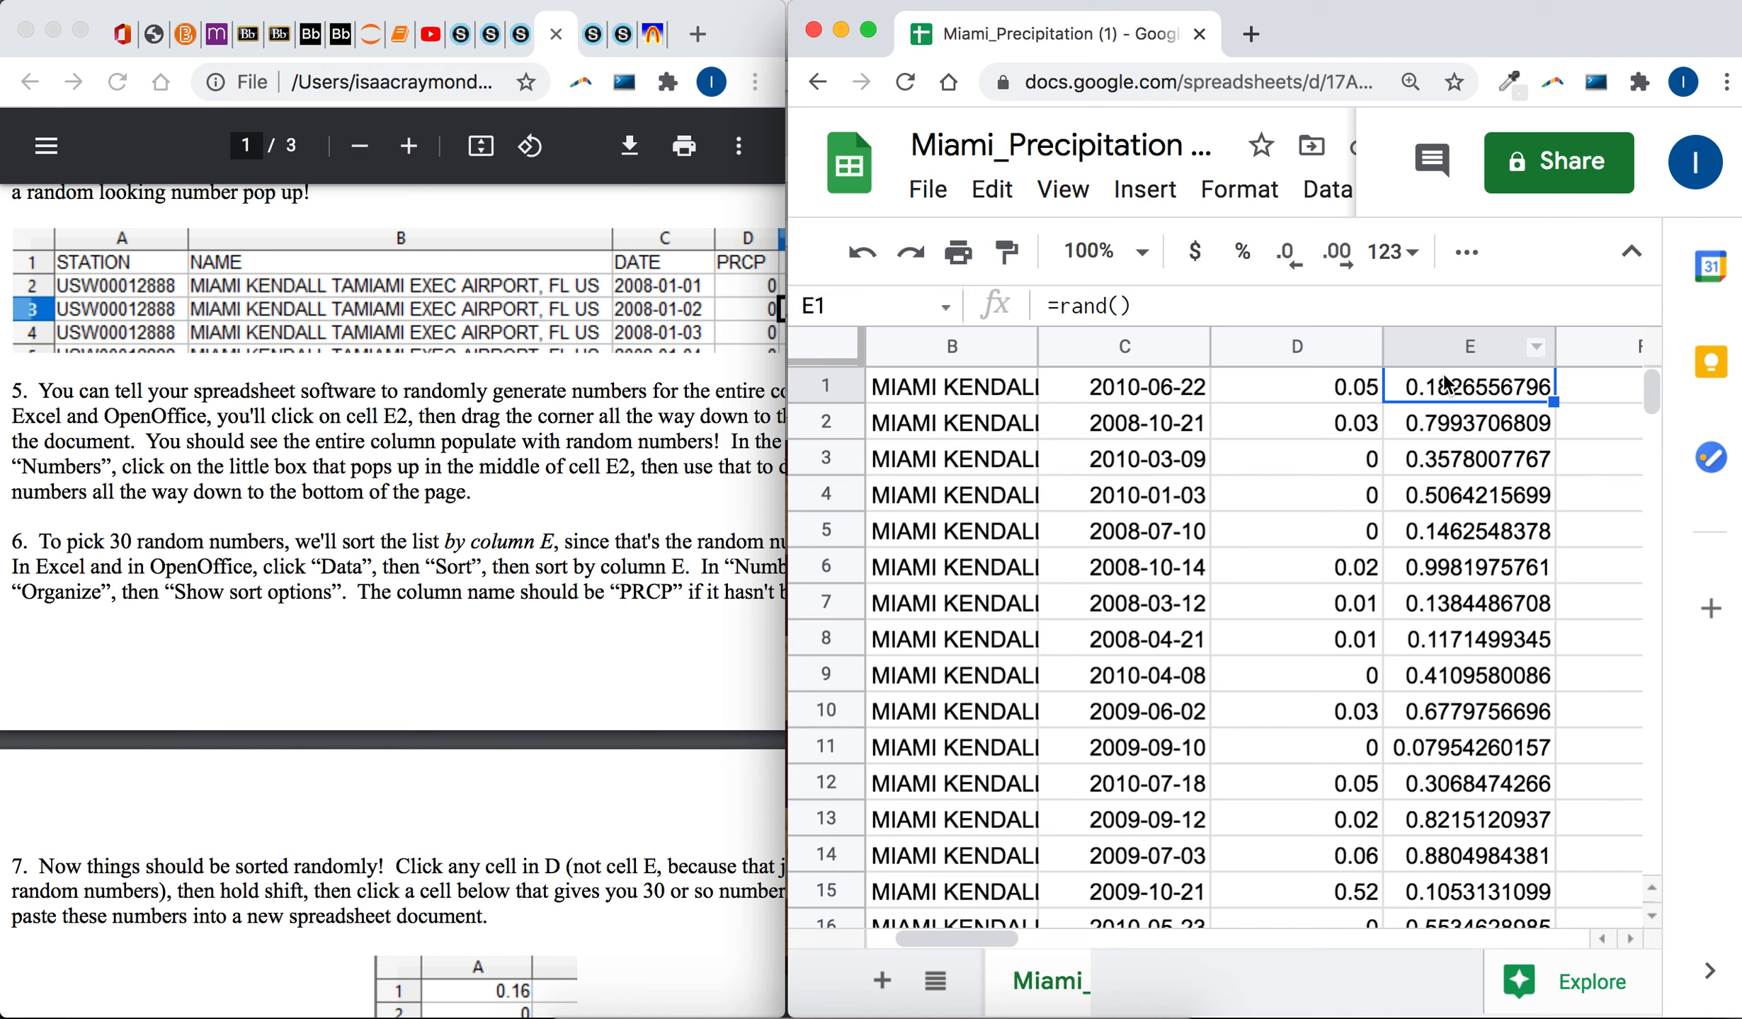
left_click(1423, 427)
key("Down")
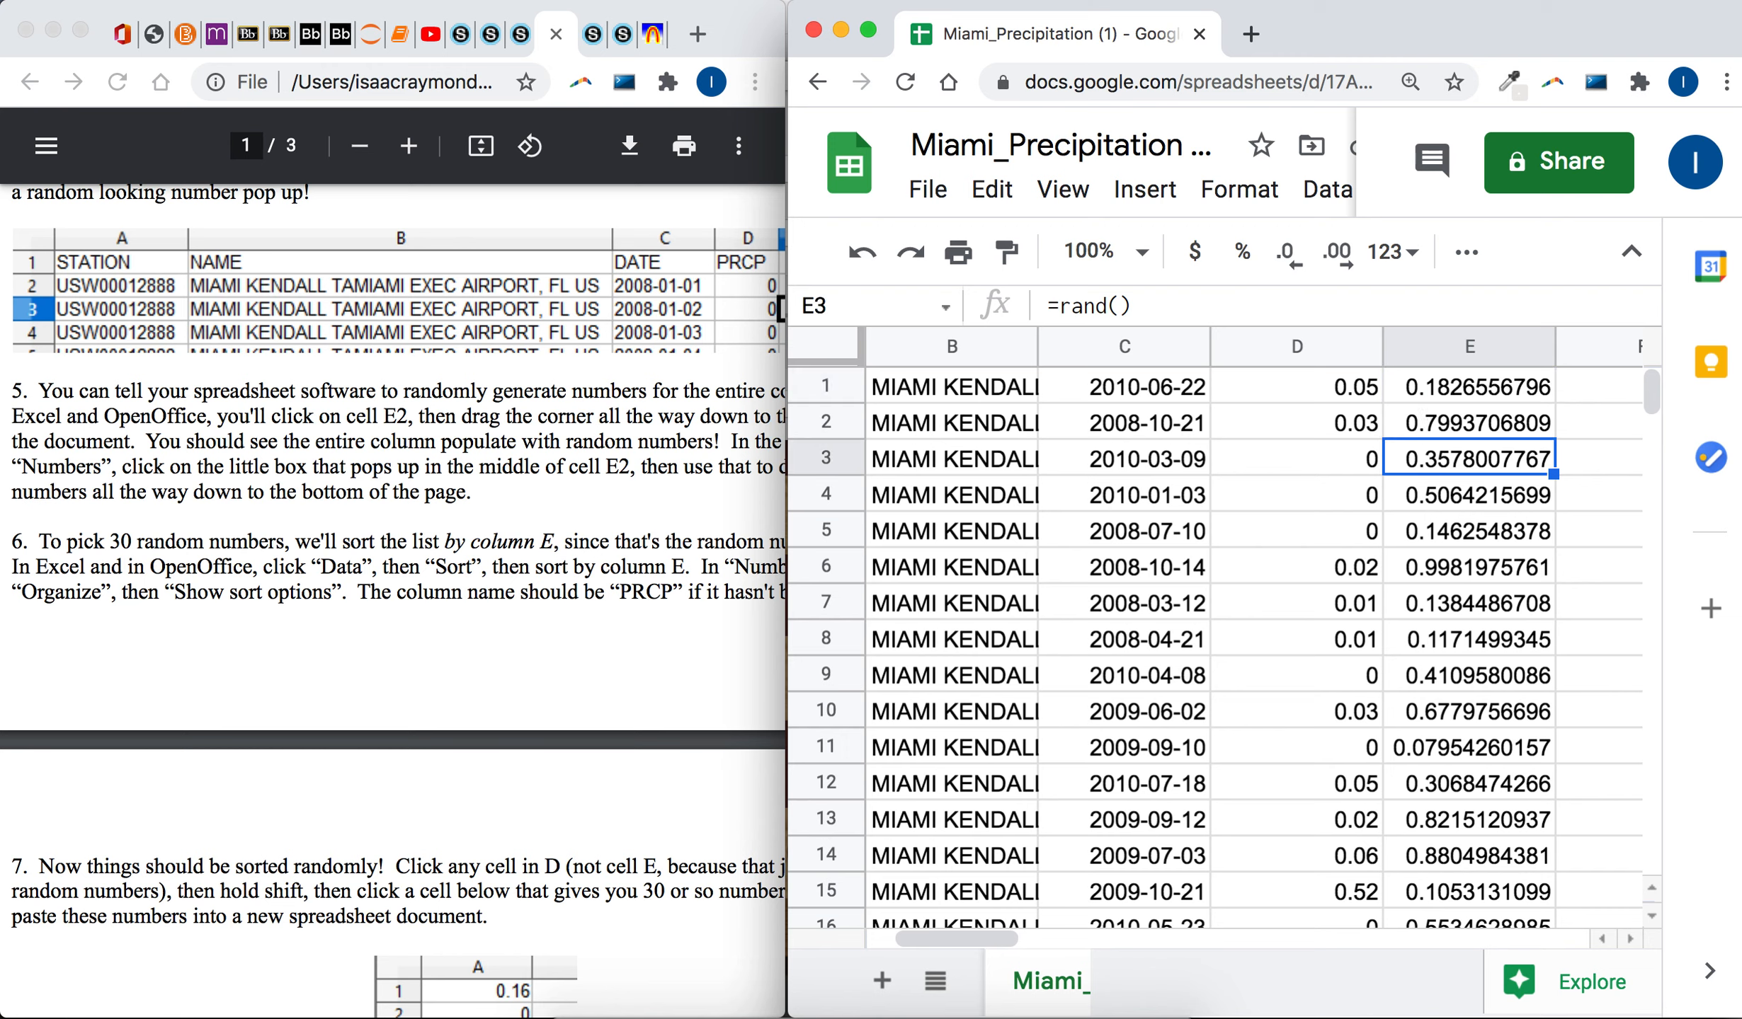
key("Up")
key("Up")
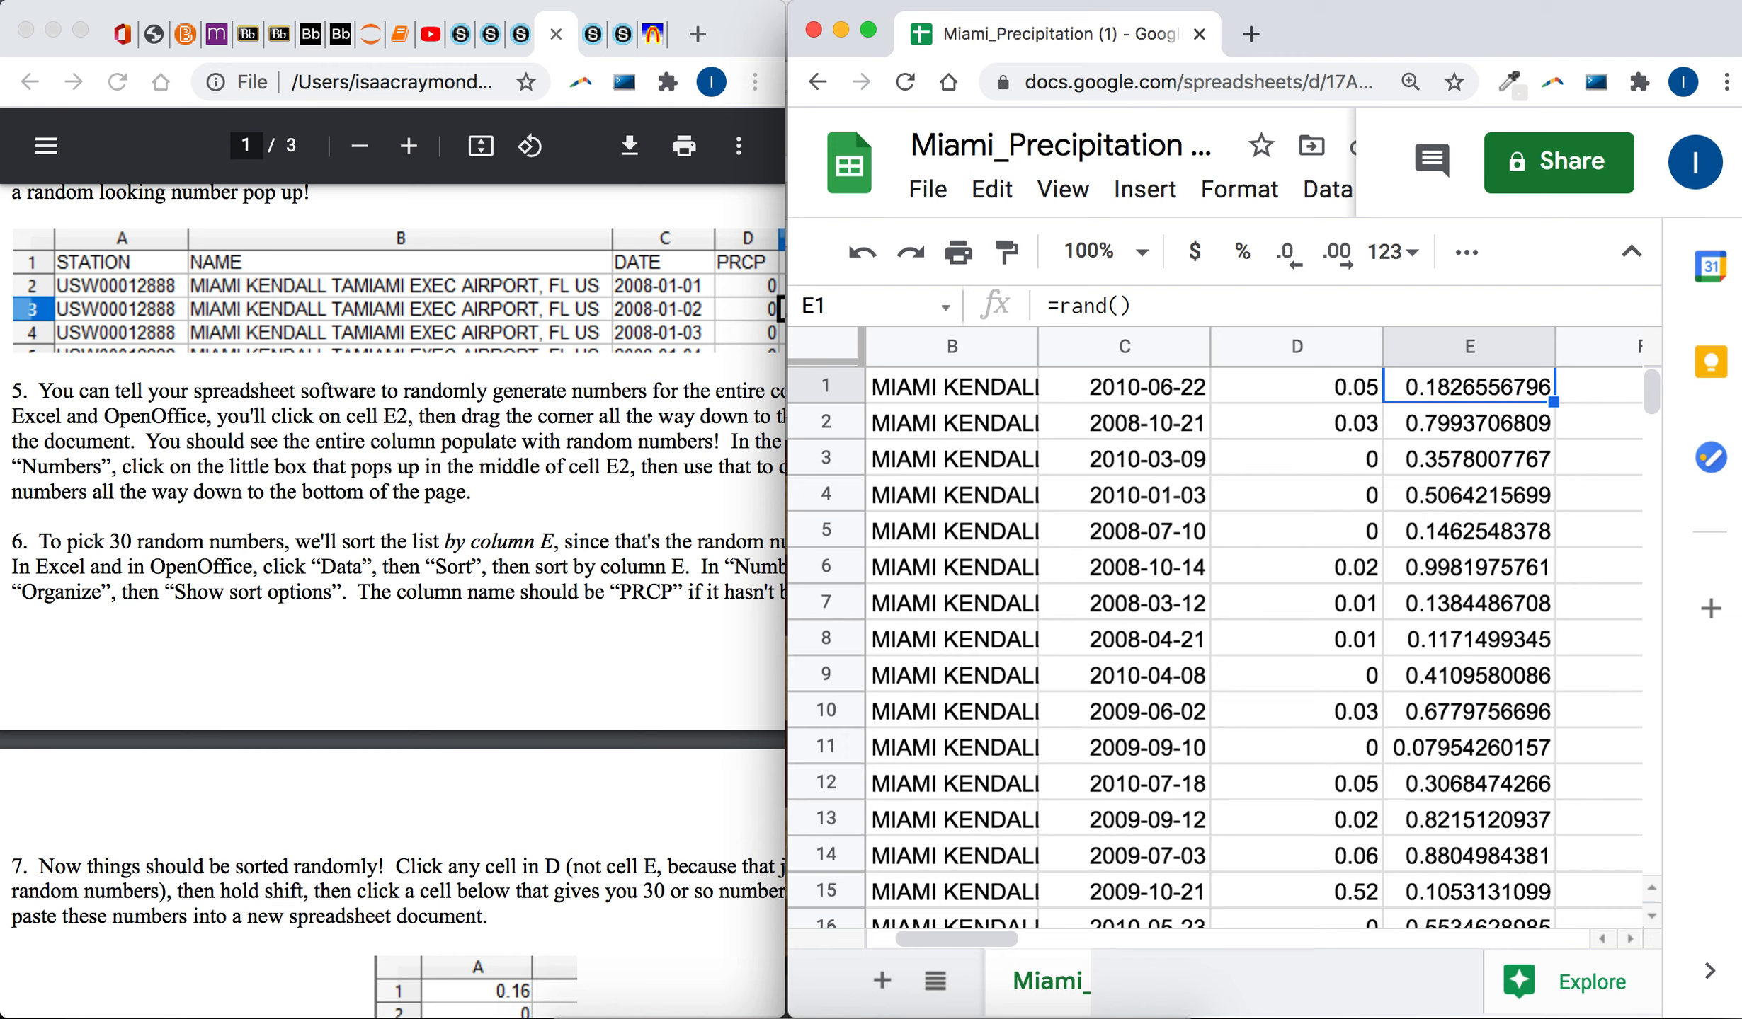
right_click(1469, 346)
left_click(1515, 1004)
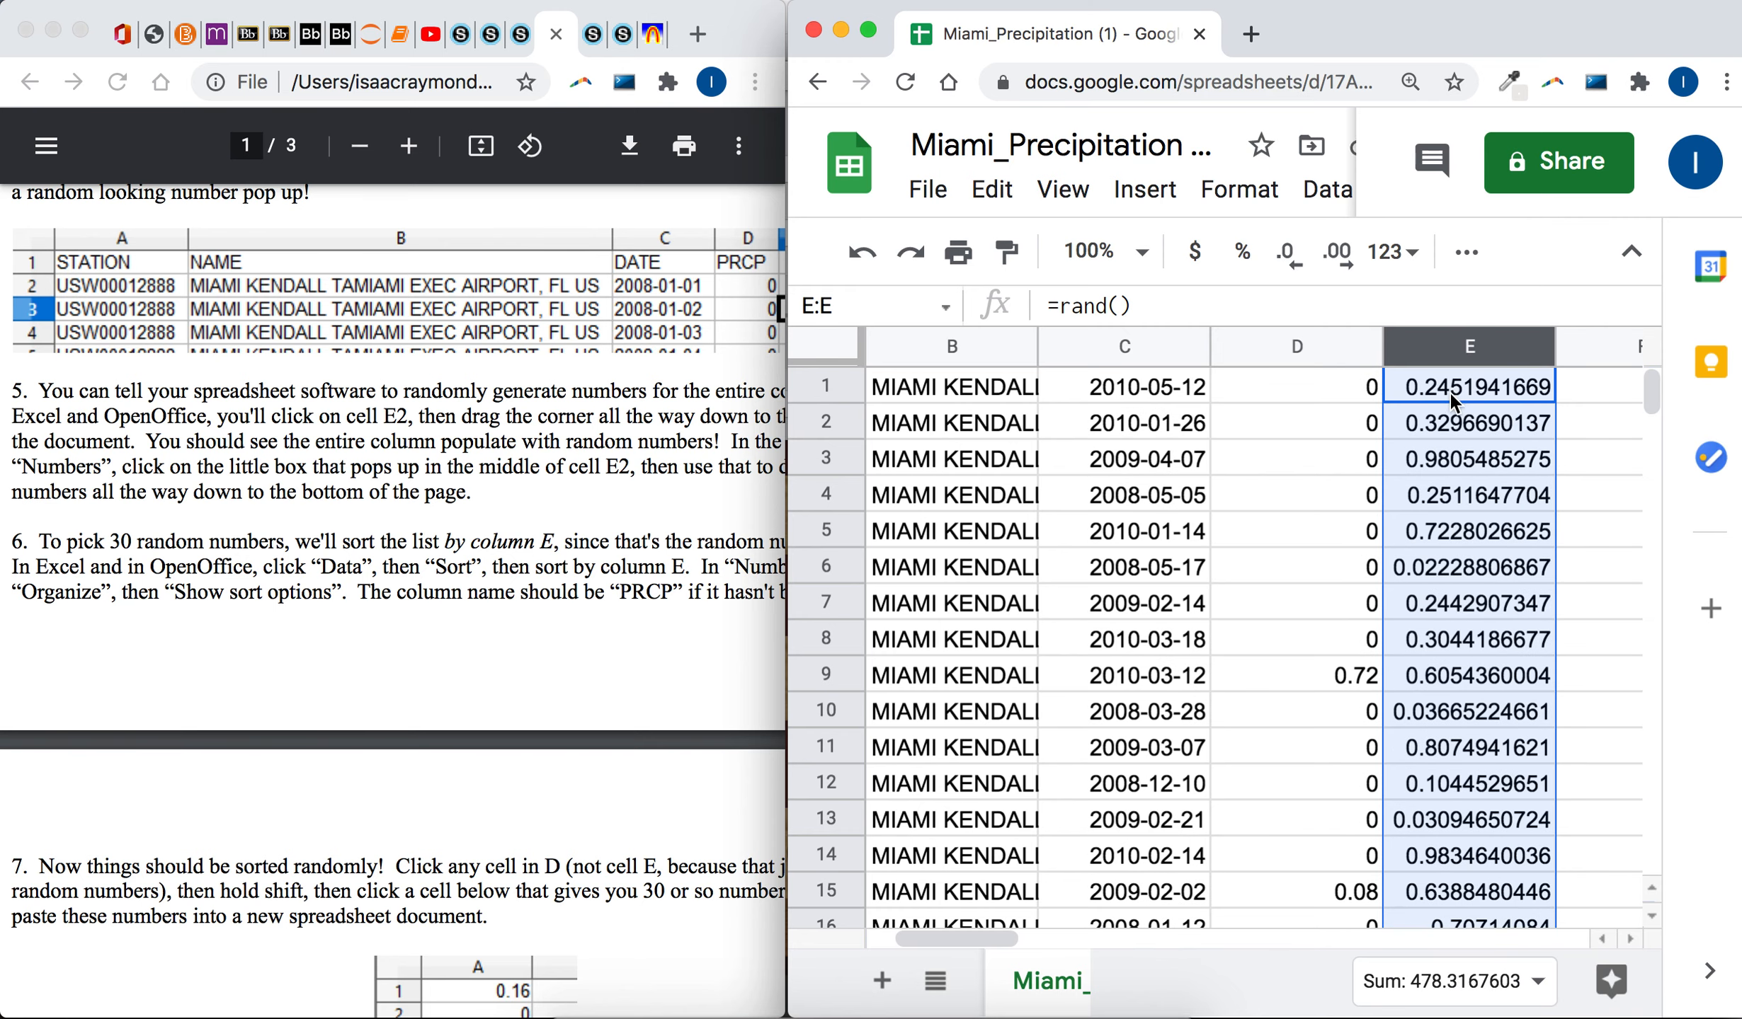
- Following instruction 7, copy the first 30 precipitation values in column D, range D1:D30
left_click(1343, 388)
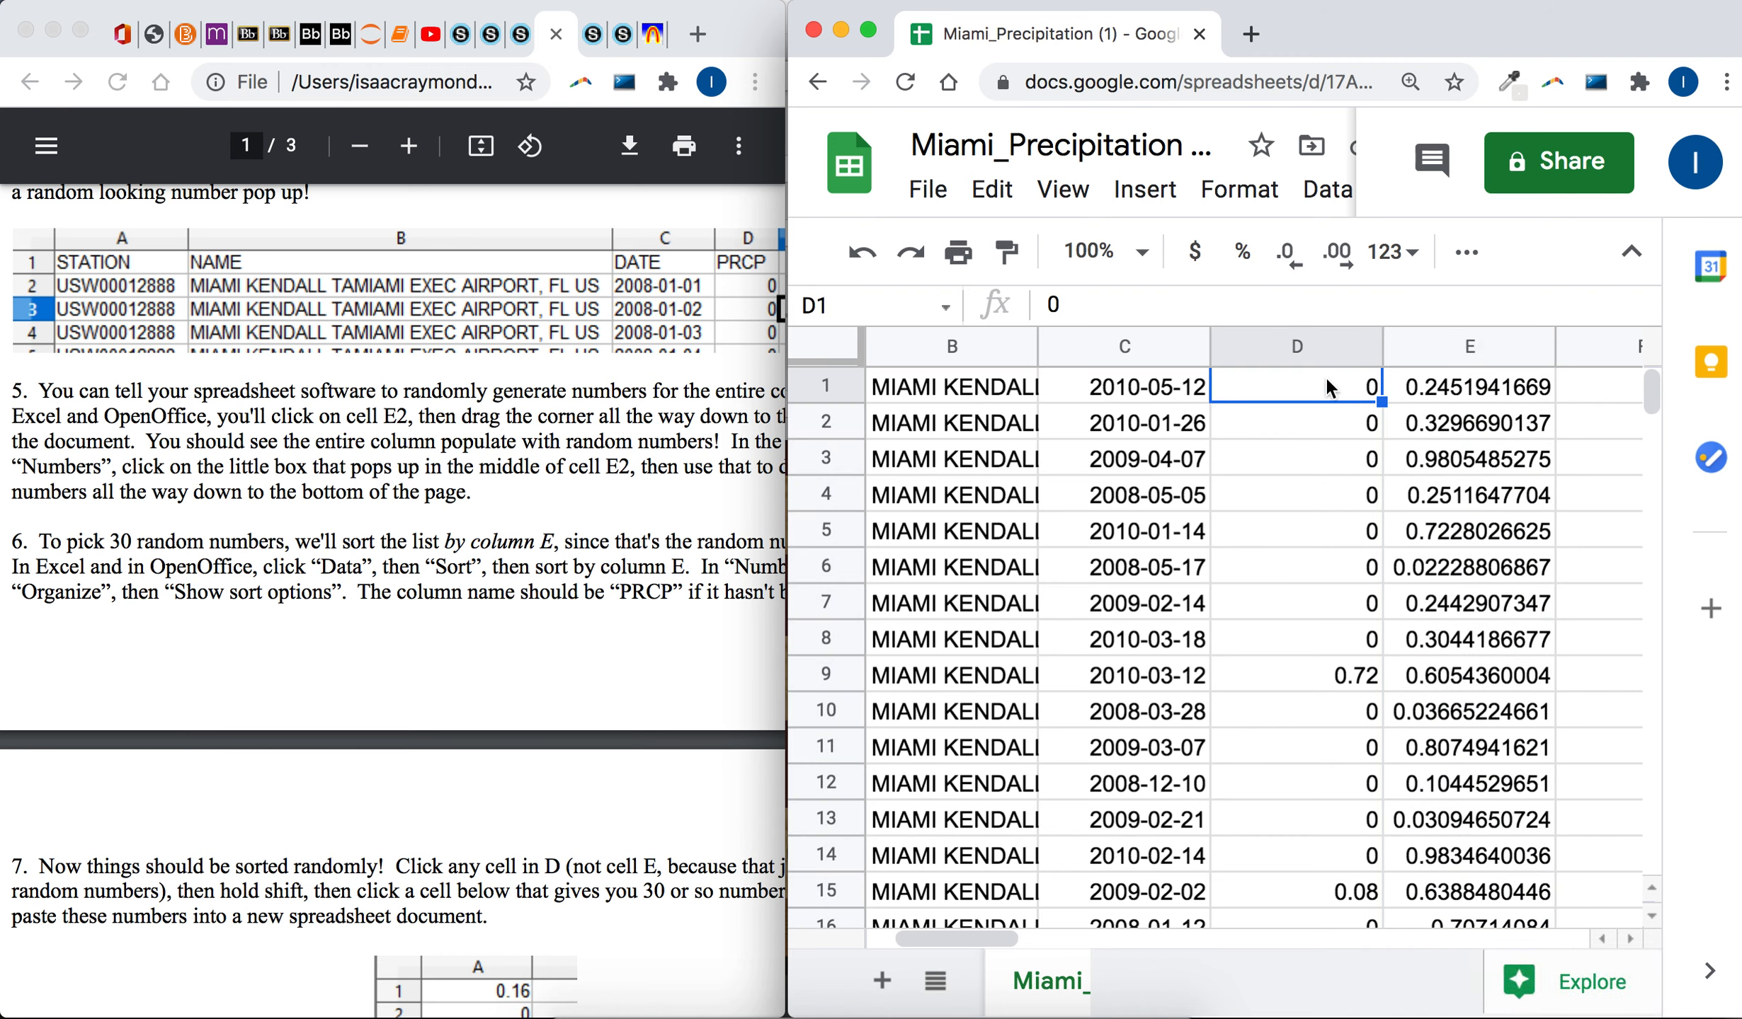
scroll(1342, 537, "down", 8)
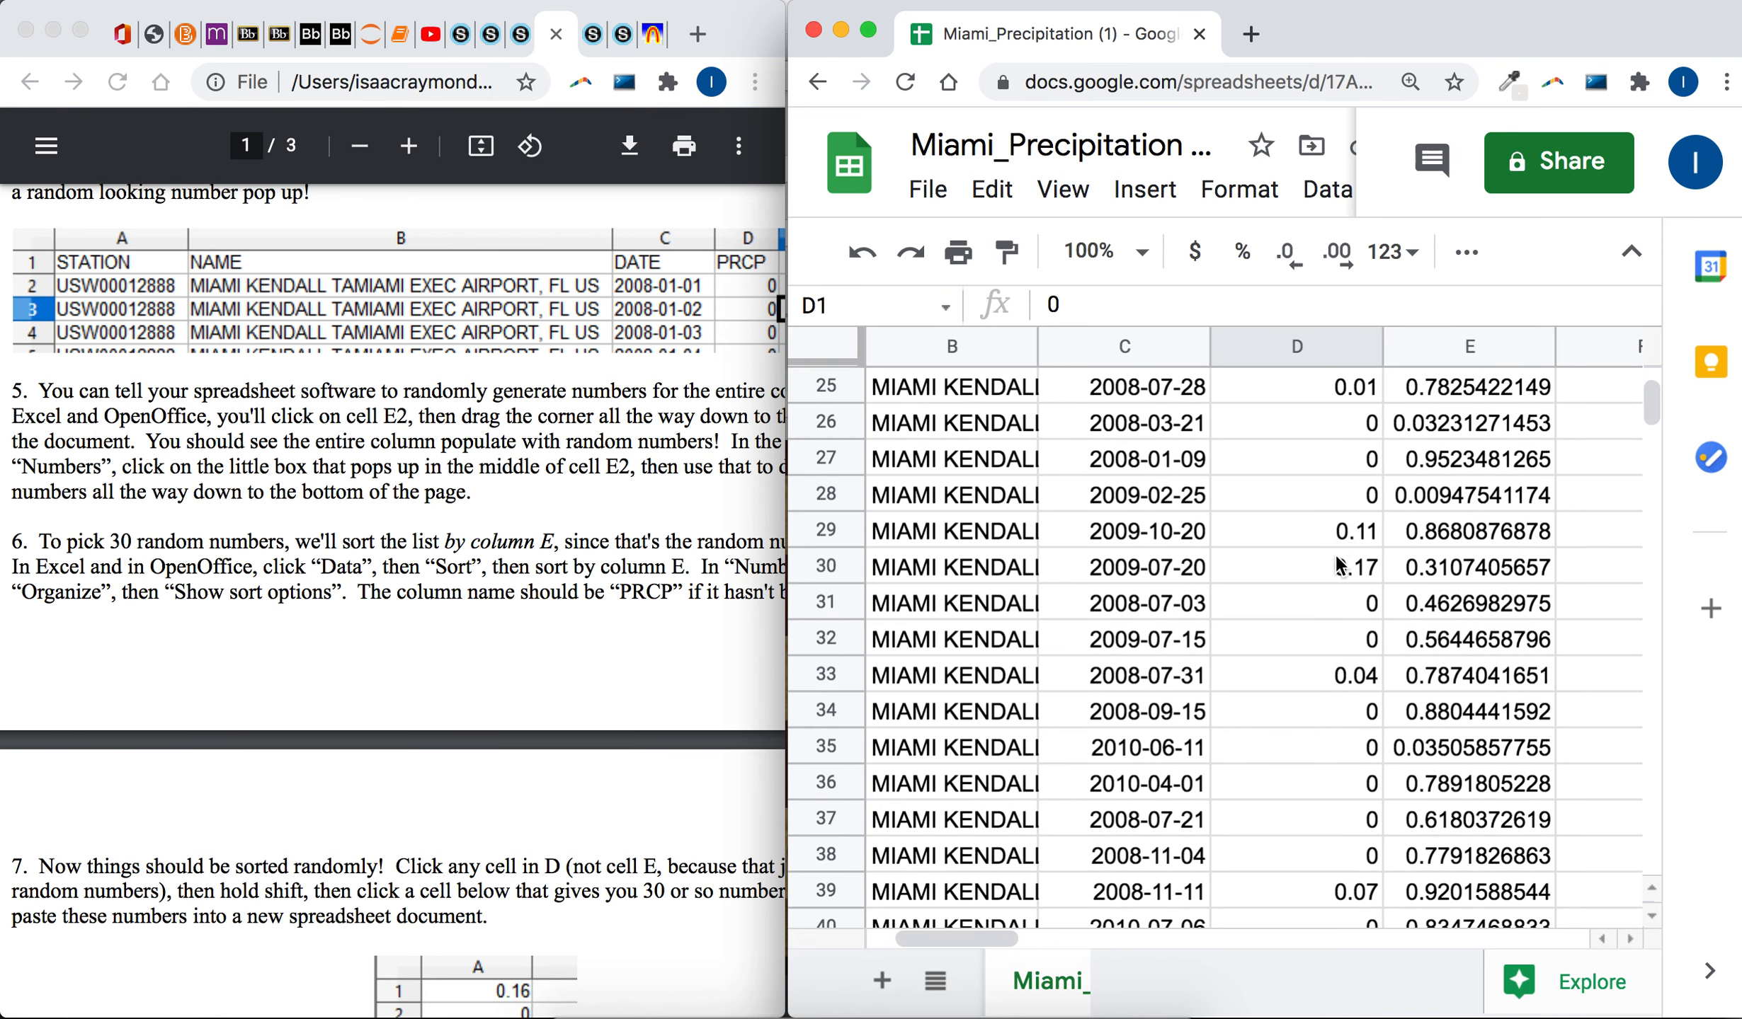
left_click(1337, 568, "shift")
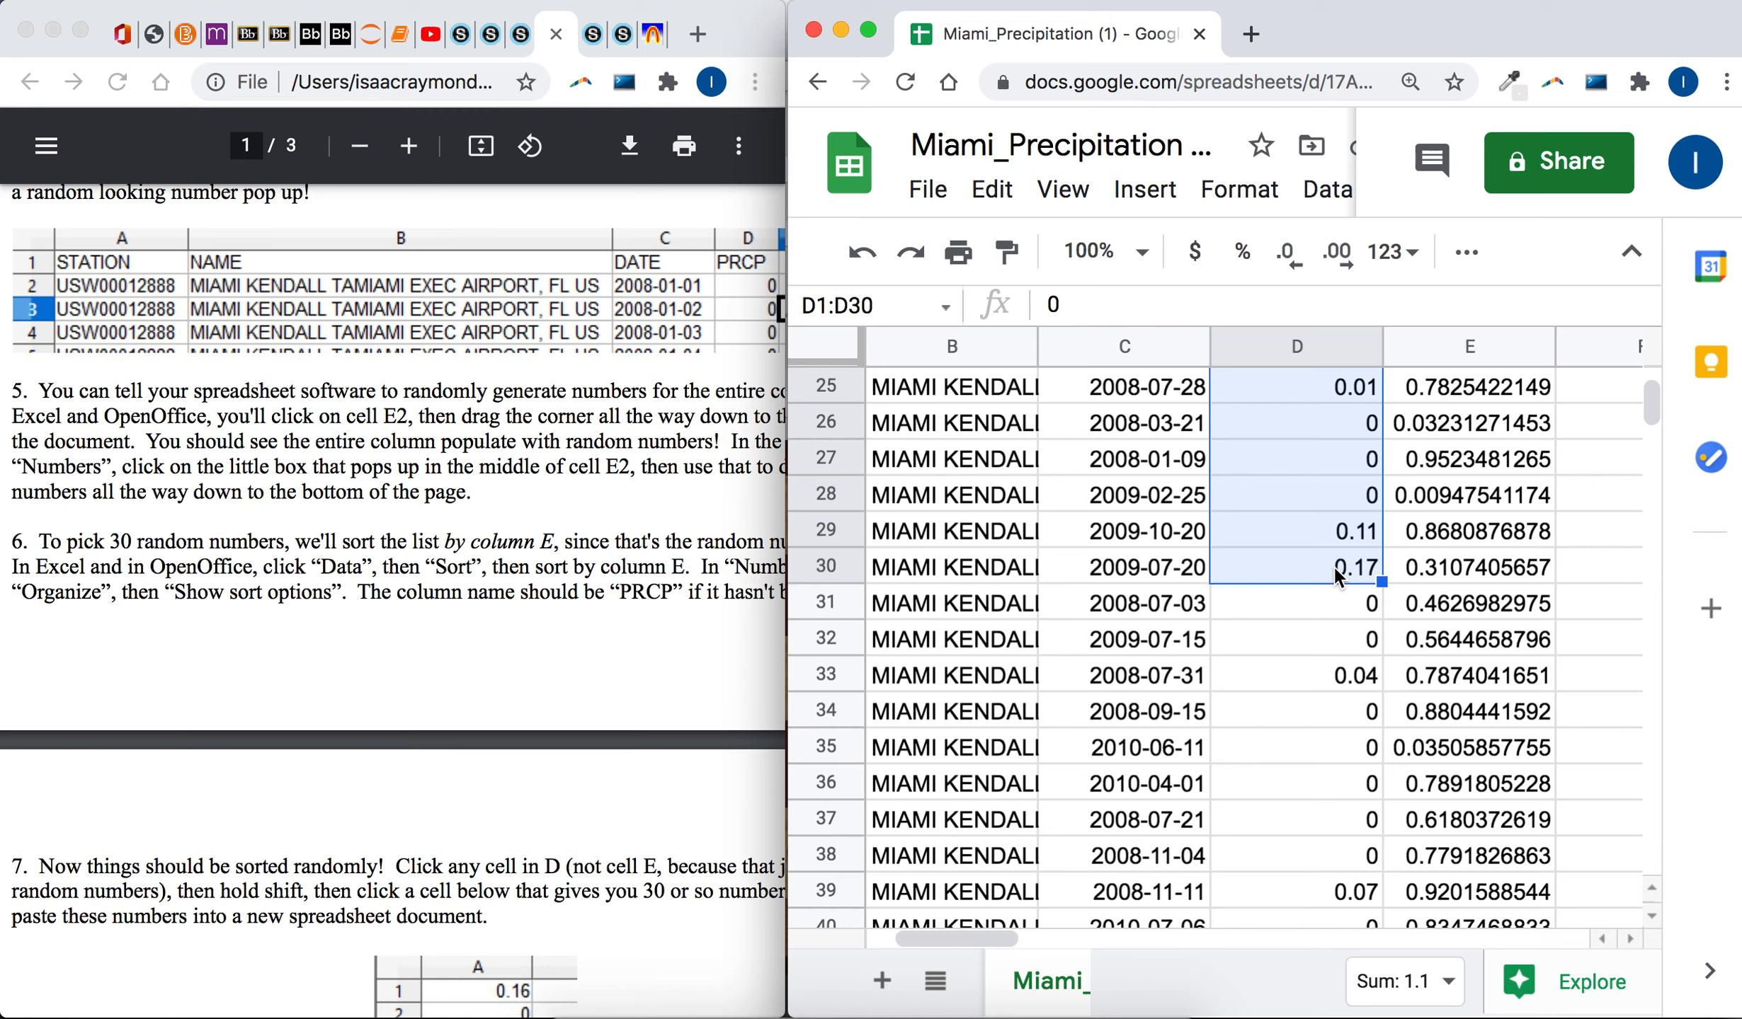
scroll(1333, 571, "up", 8)
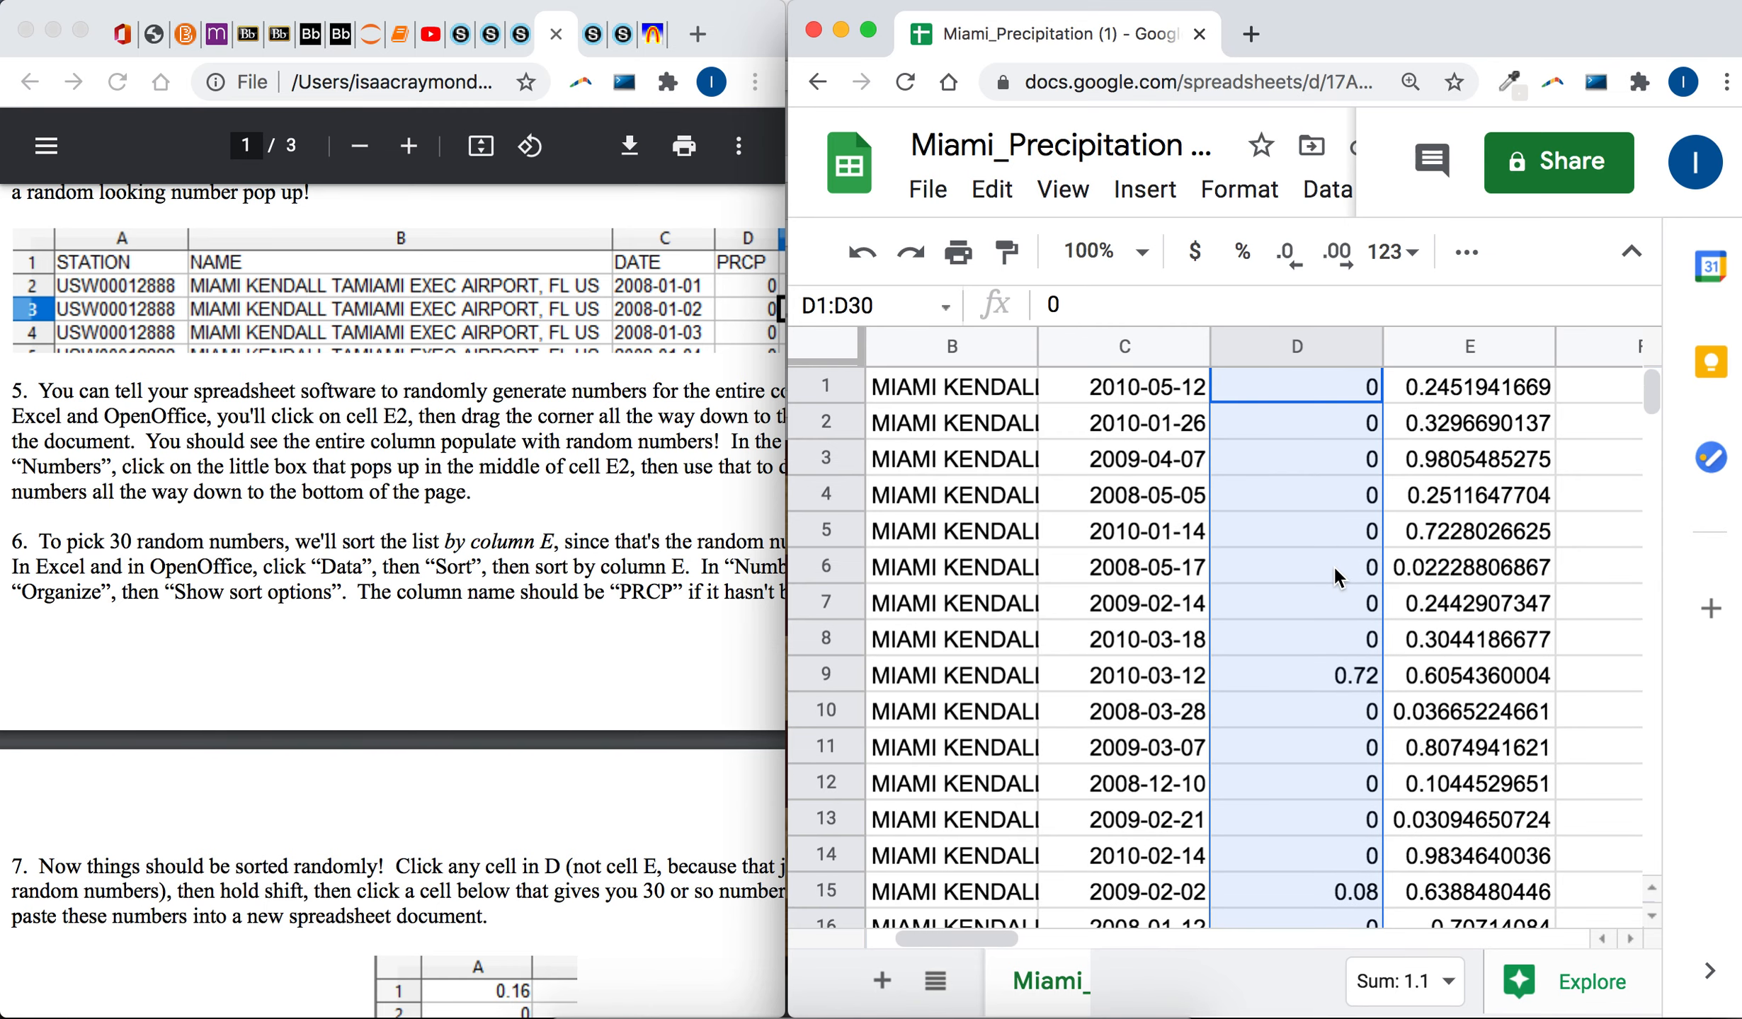
right_click(1336, 507)
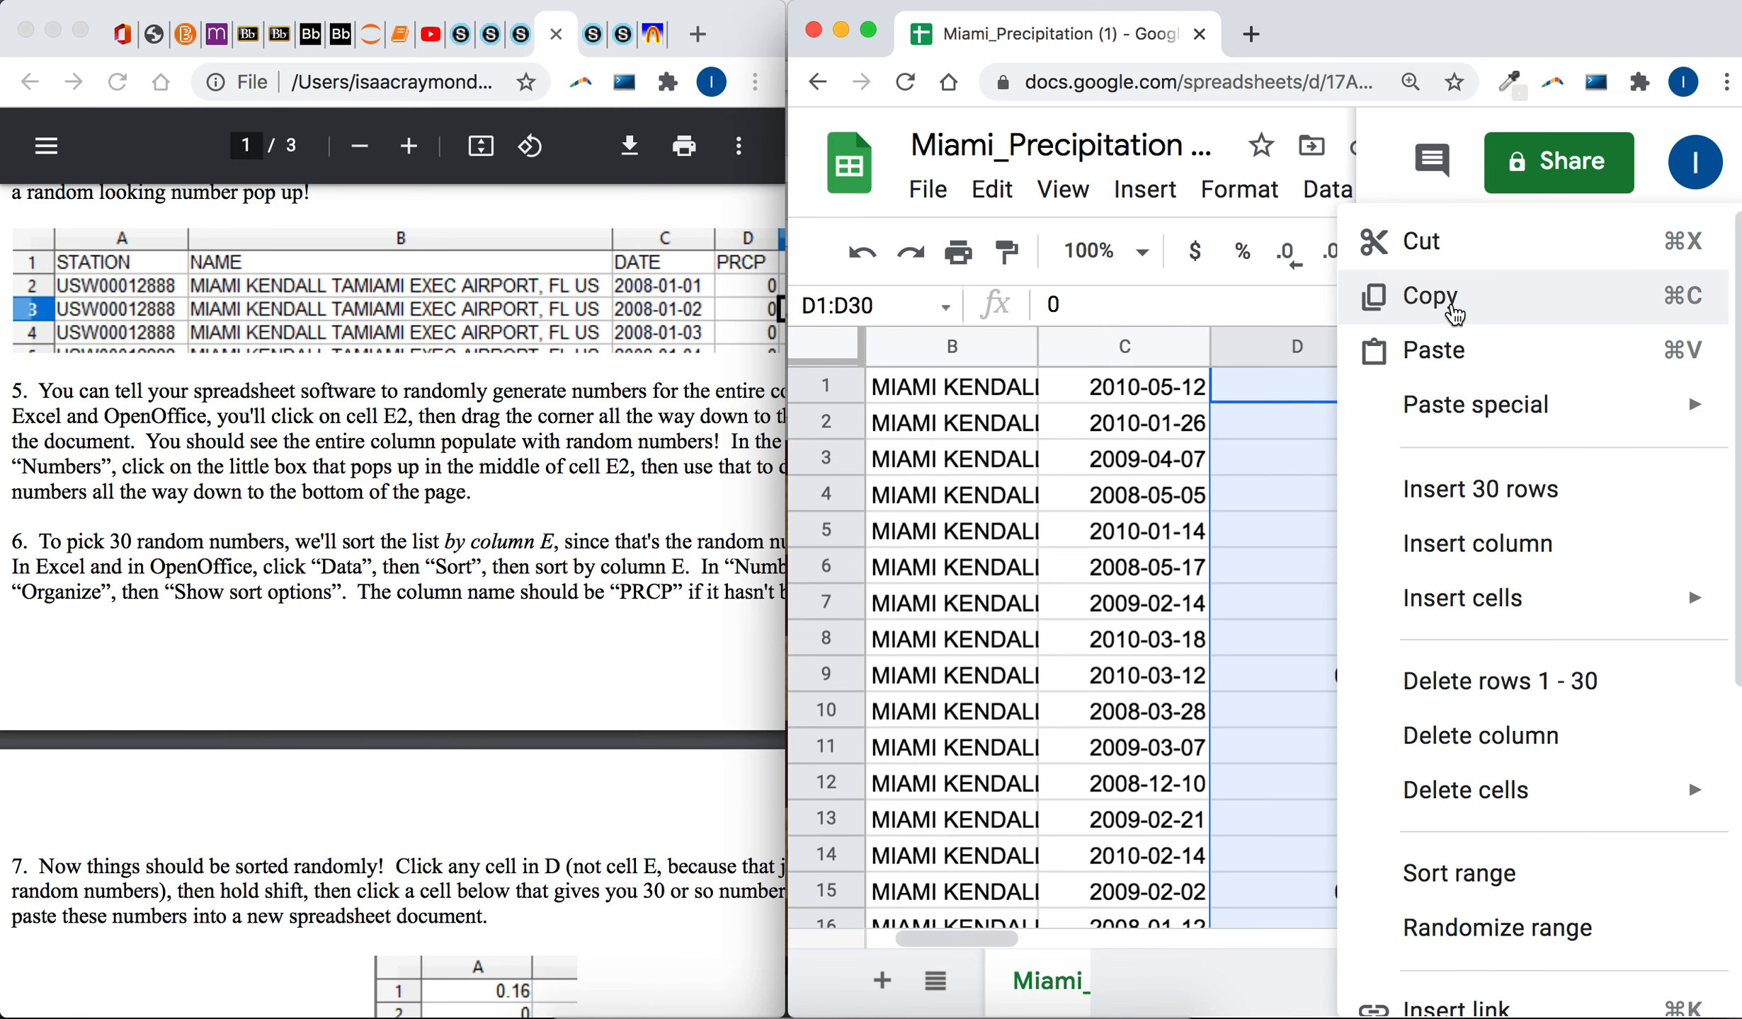
left_click(1453, 314)
- Paste the copied precipitation values into empty column G starting at G1, and check them down to row 30
left_click(1584, 412)
key("Right")
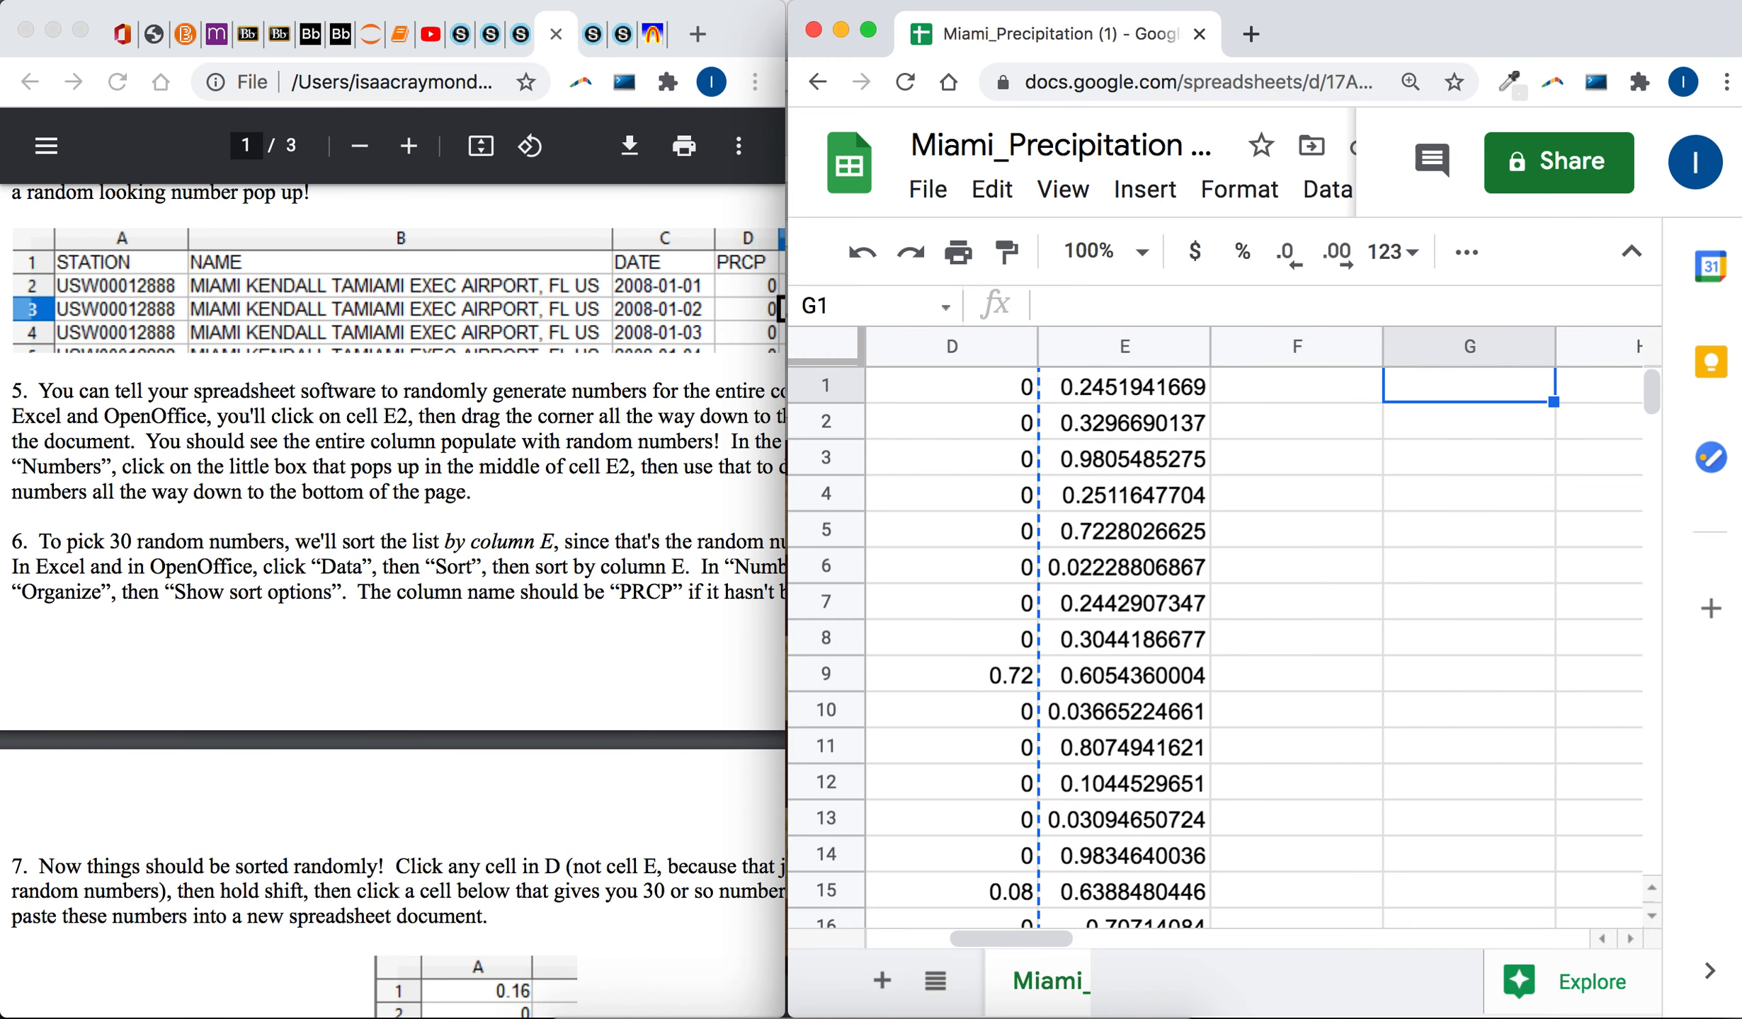
right_click(1502, 402)
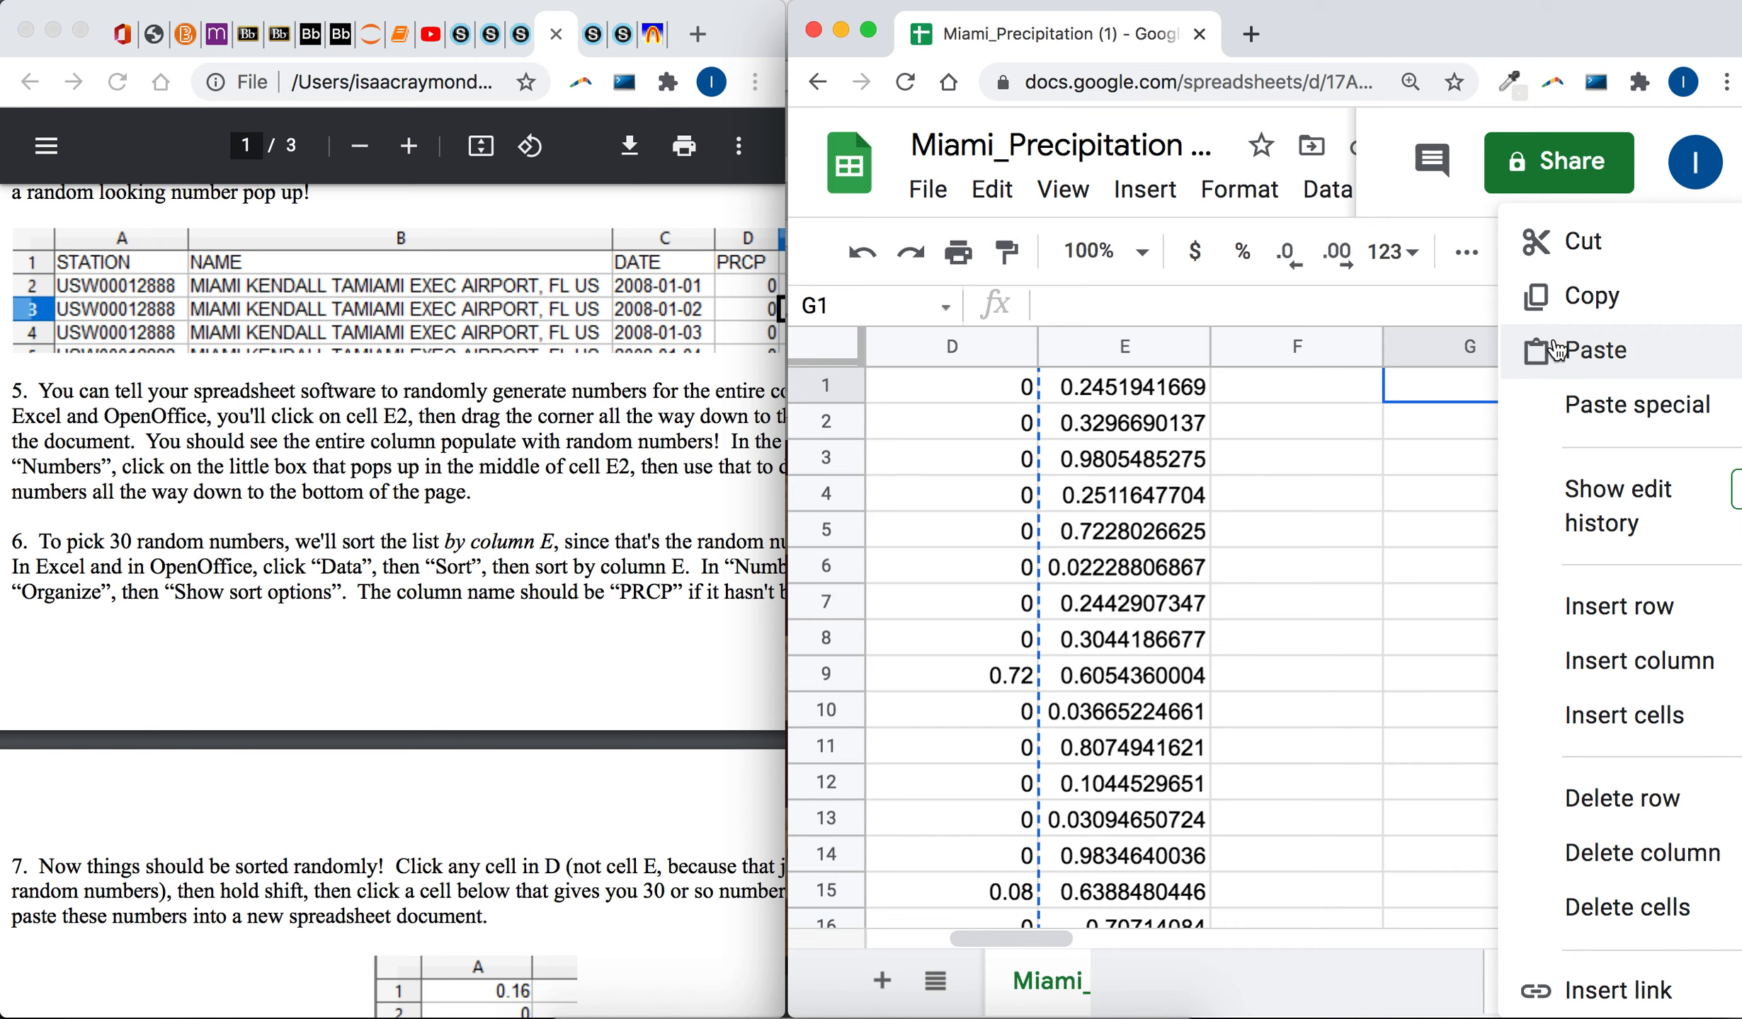
left_click(1554, 349)
key("Down")
key("Down")
key("Down")
key("Down")
scroll(1215, 637, "down", 7)
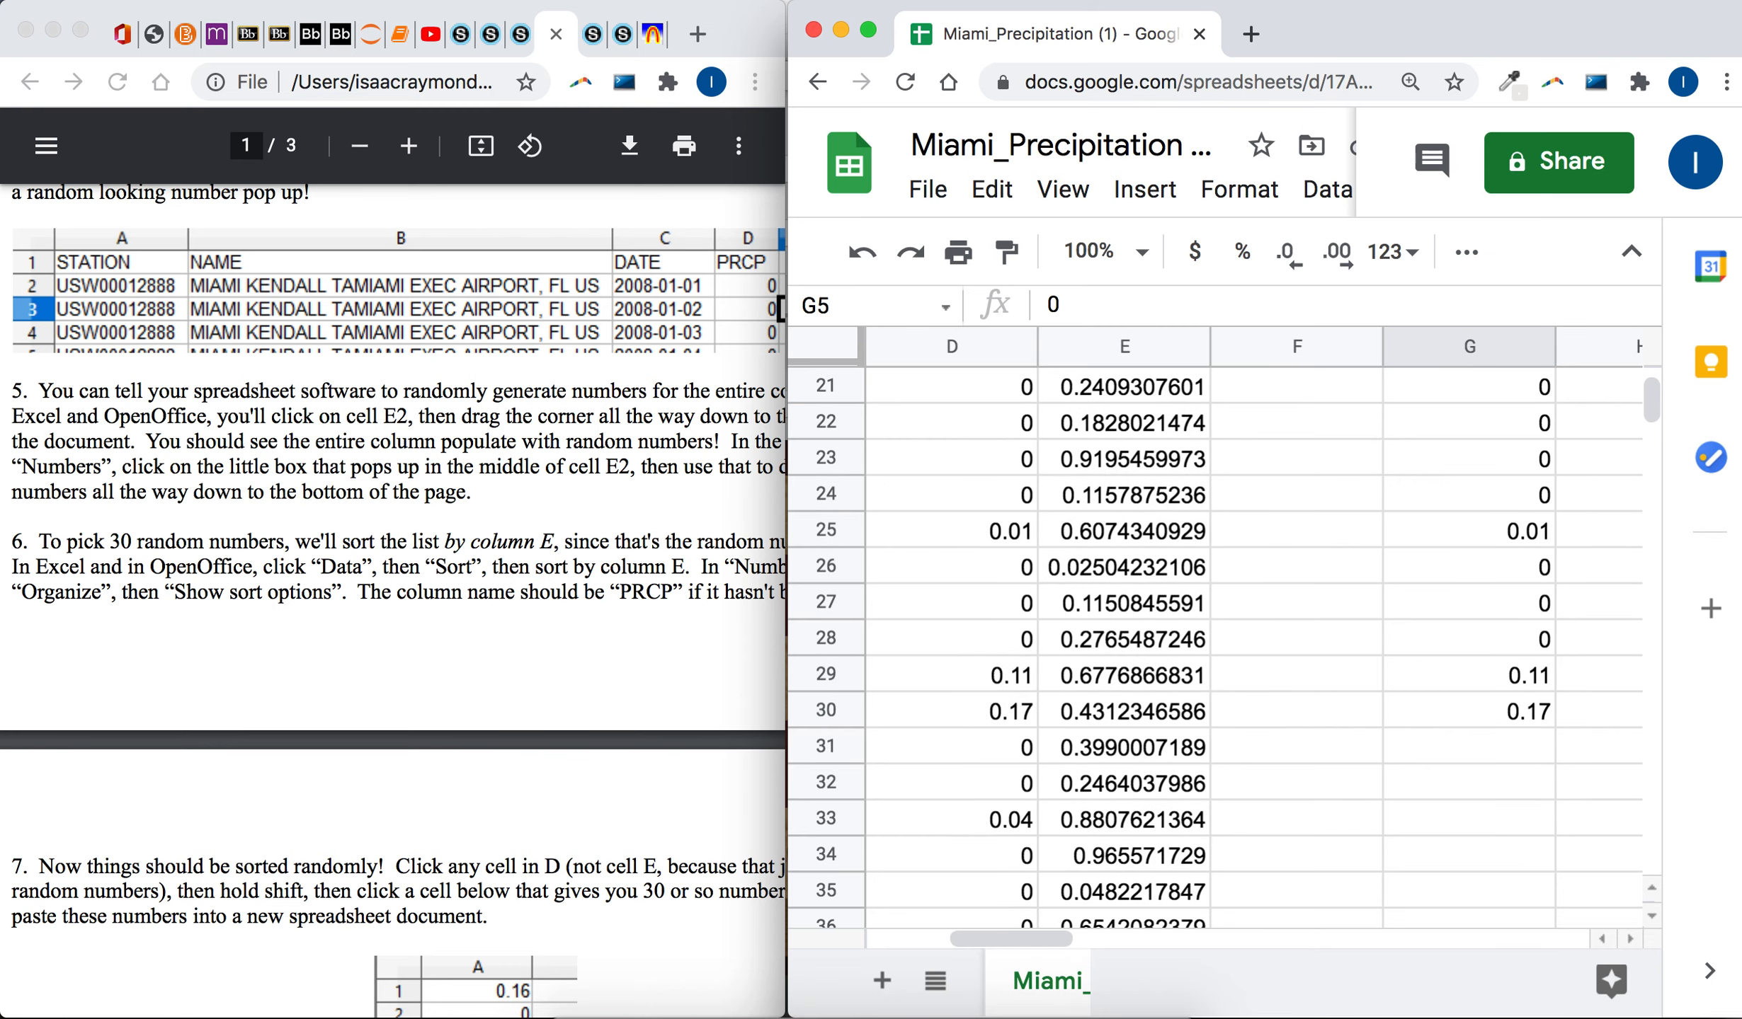
- Read tasks A to E below instruction 7 in the directions and look through the sampled values in G1:G30
scroll(636, 613, "down", 10)
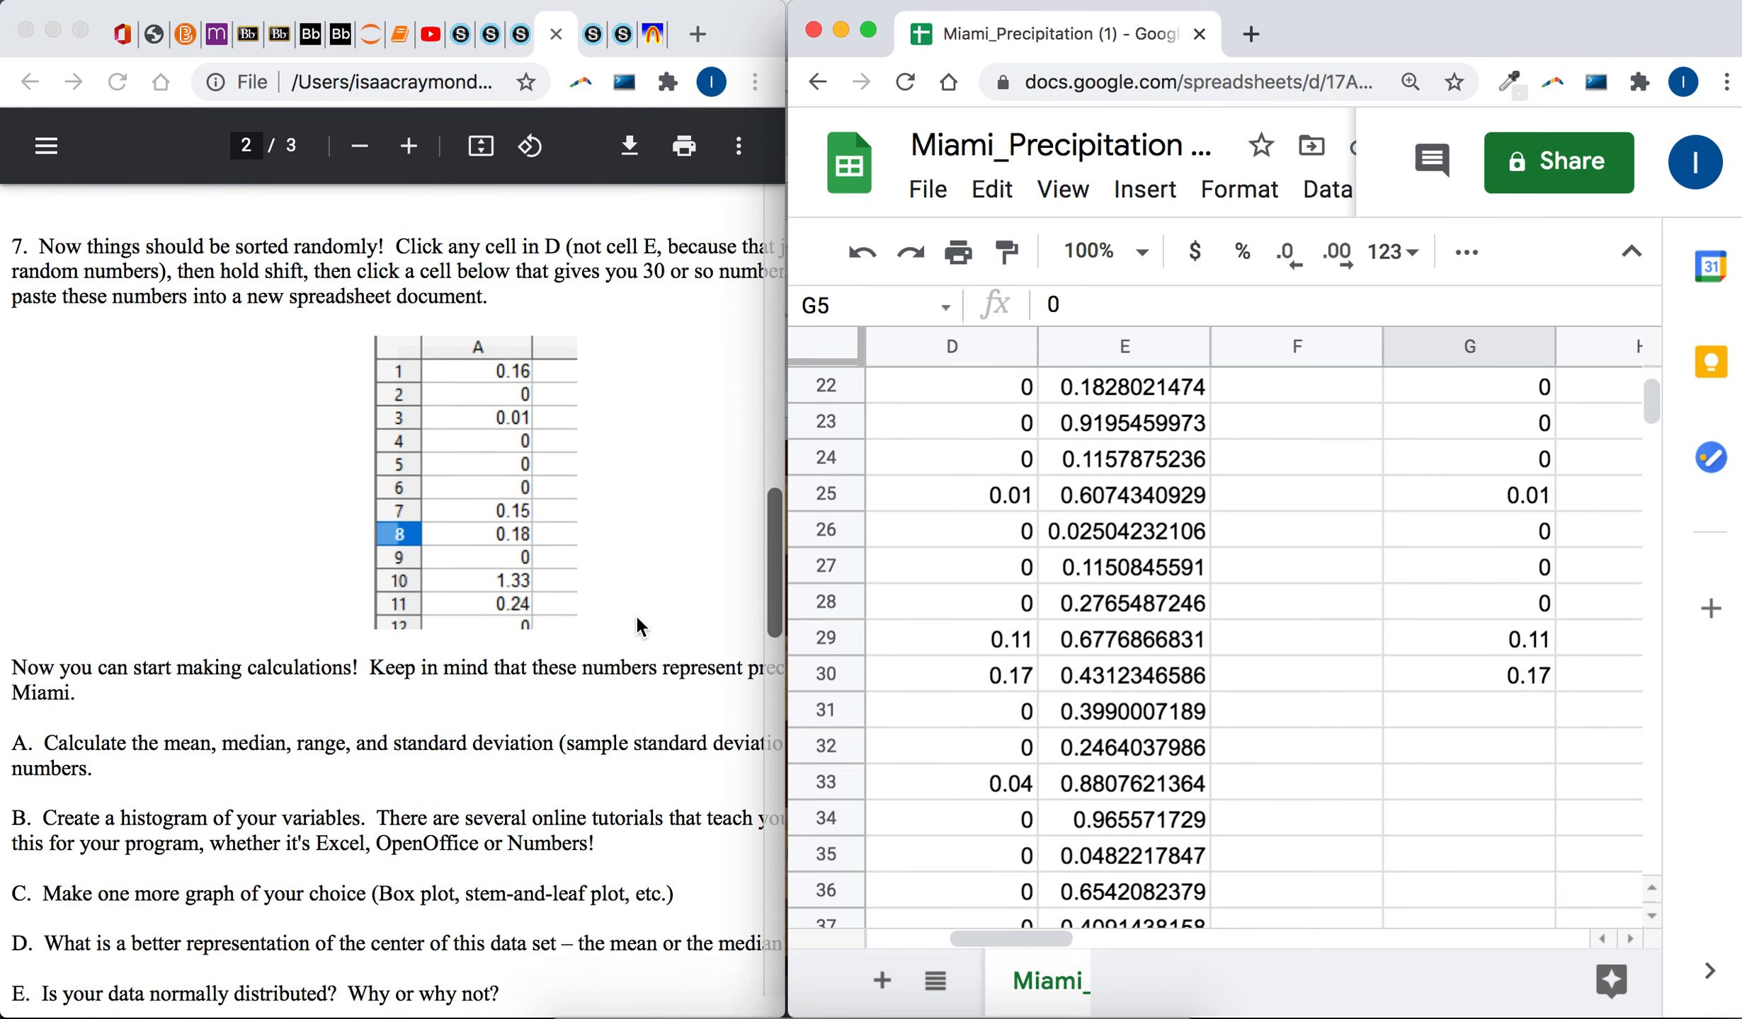
scroll(635, 614, "down", 3)
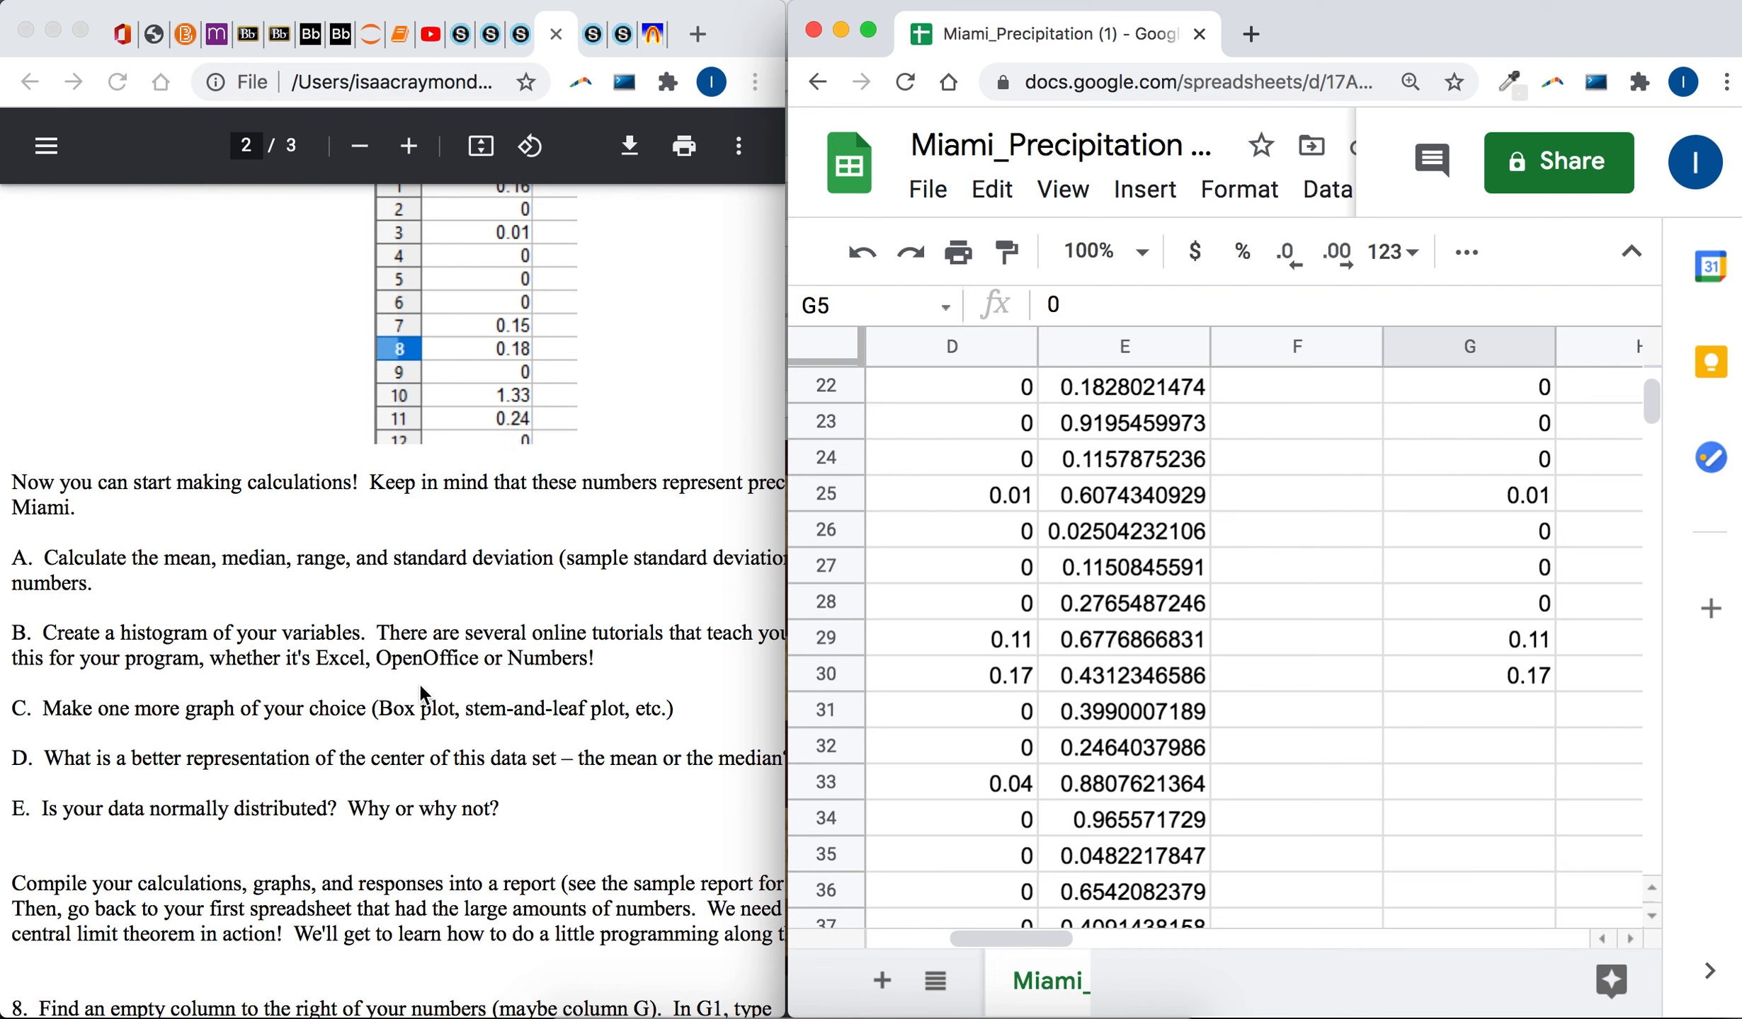
left_click(1524, 603)
left_click(1526, 680)
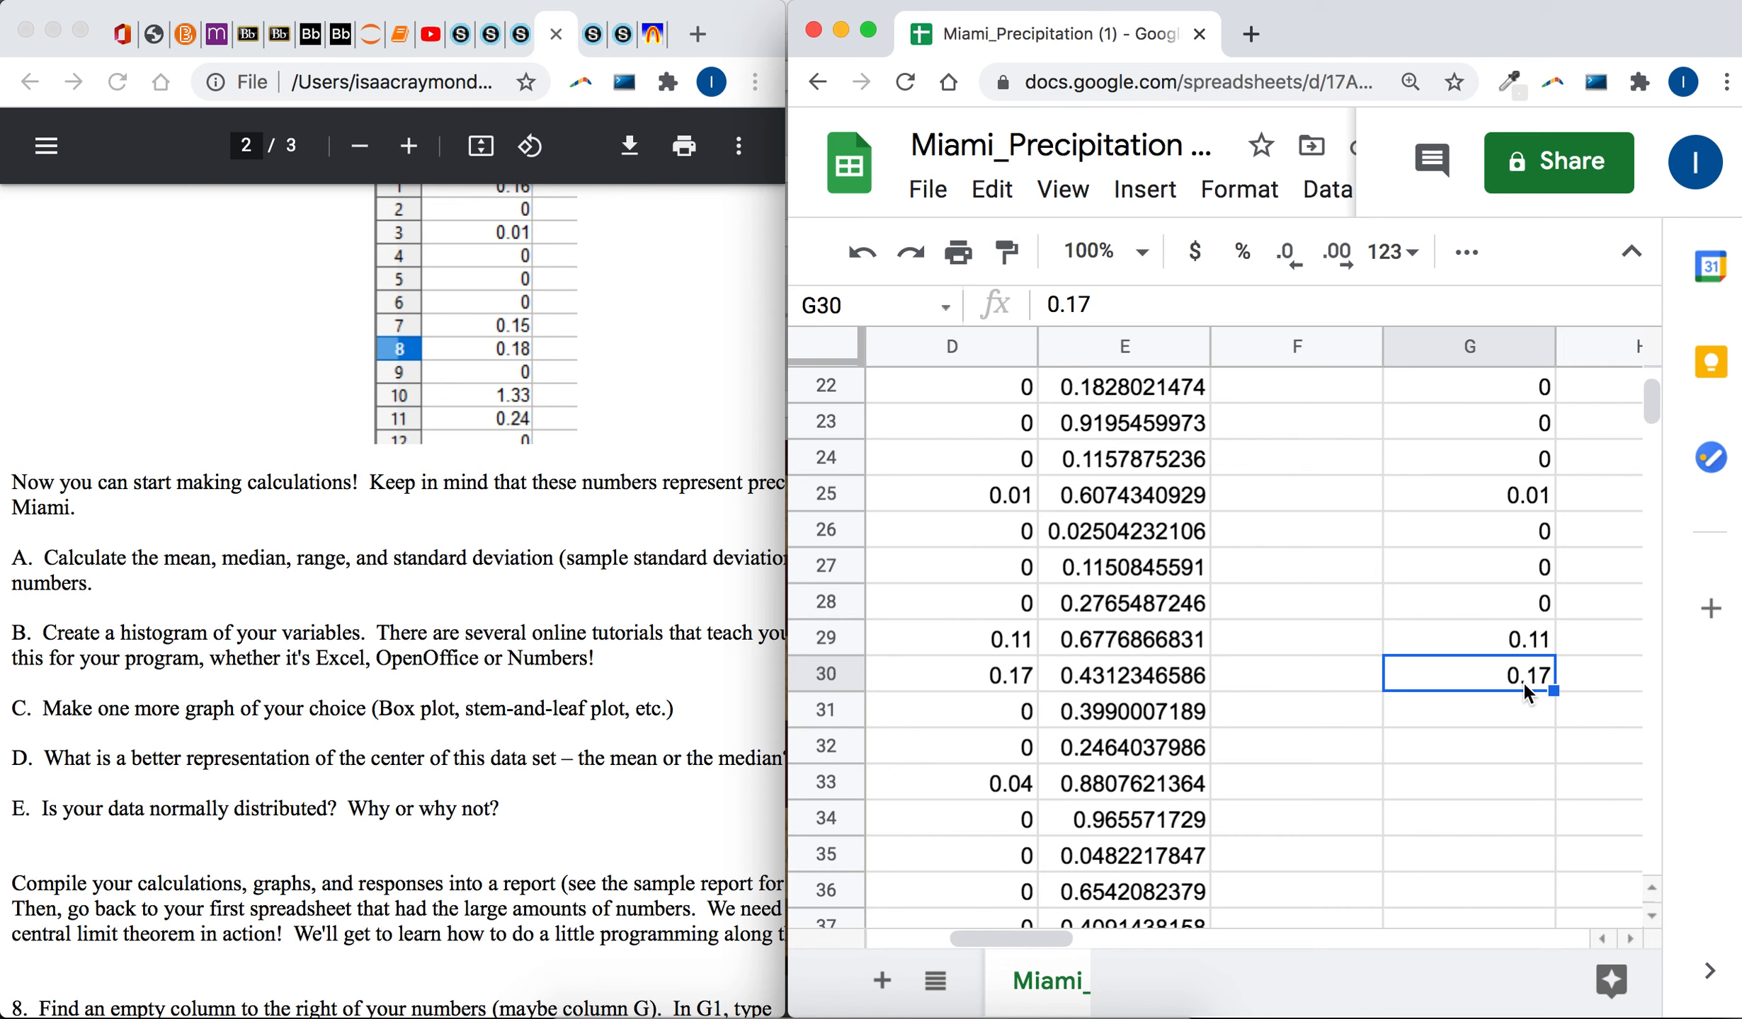
scroll(1524, 682, "up", 10)
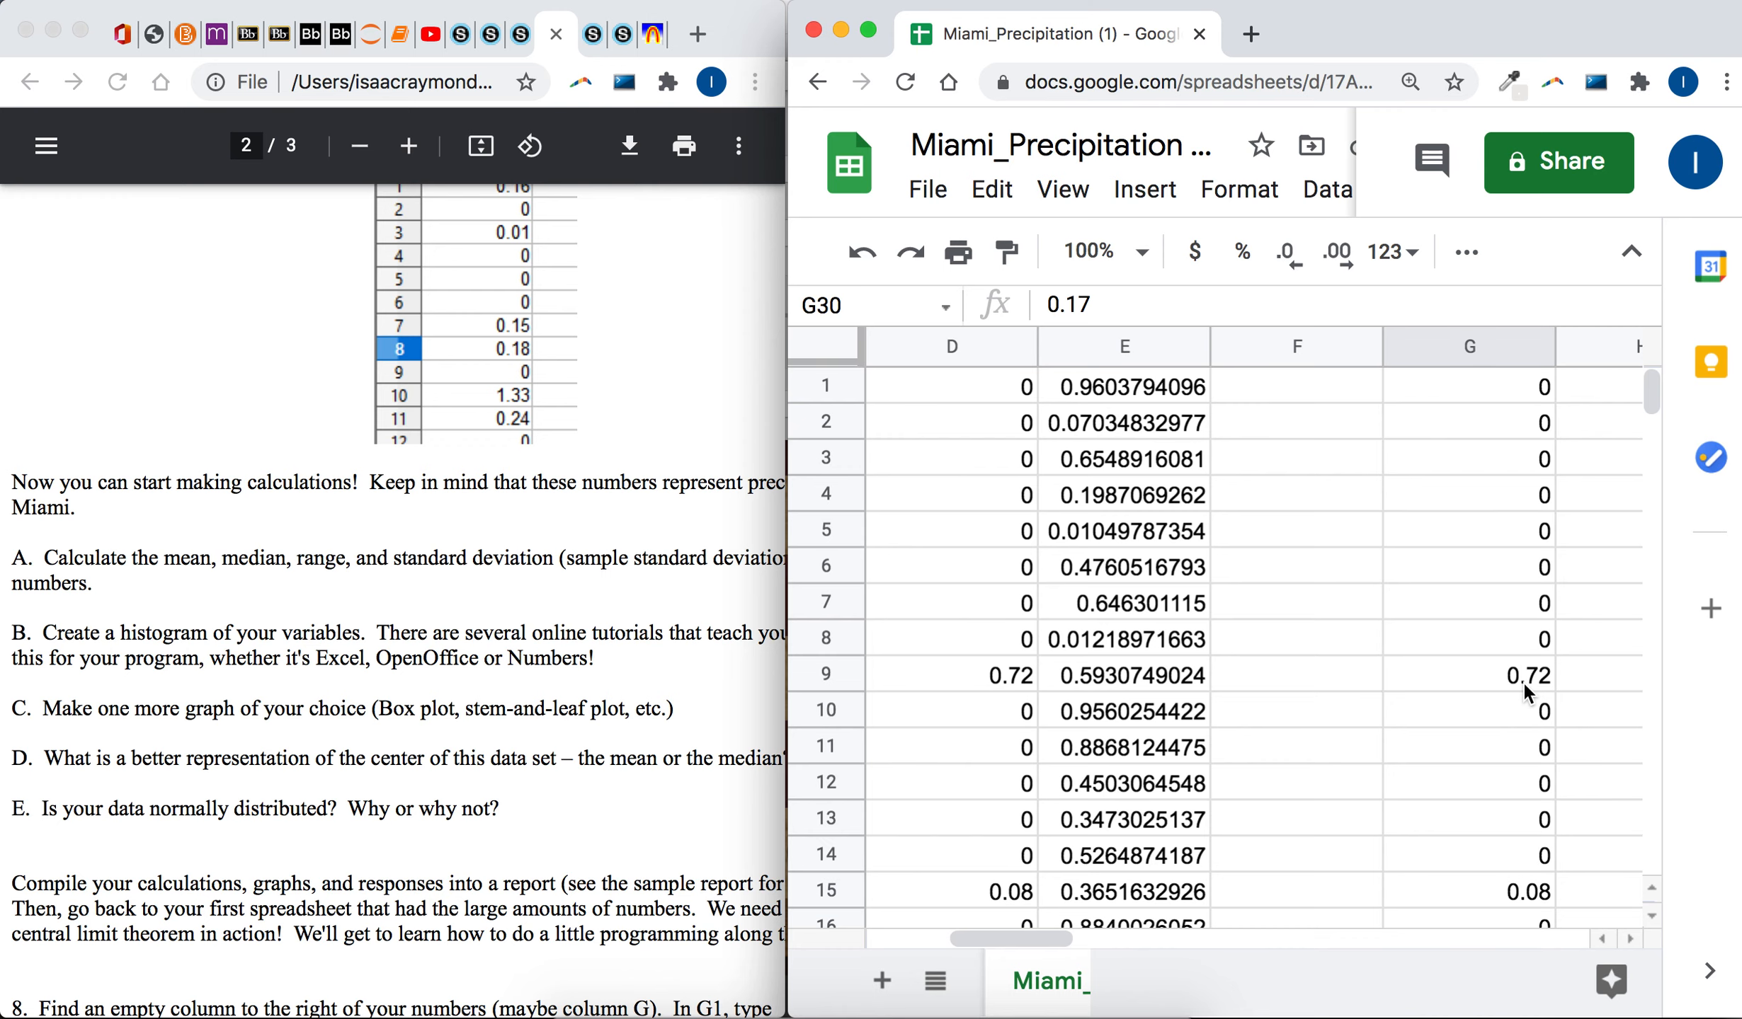
scroll(1523, 685, "down", 6)
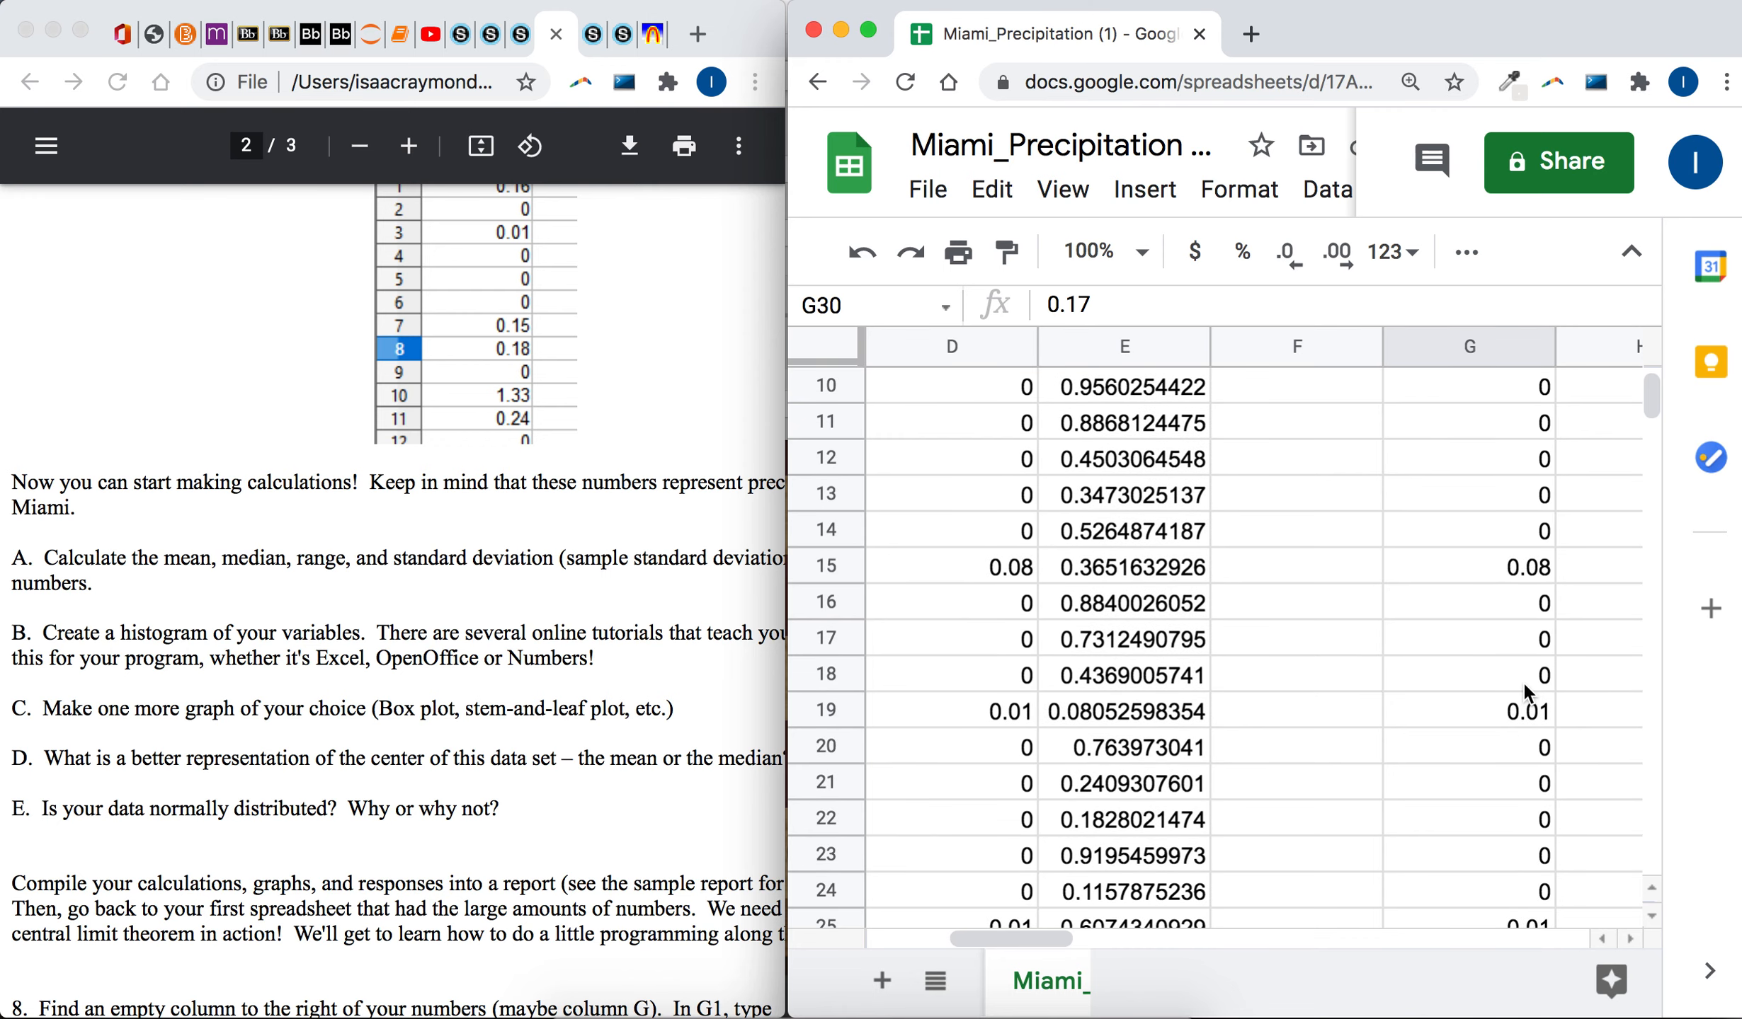
scroll(1523, 681, "down", 3)
scroll(1522, 681, "left", 2)
scroll(1522, 680, "right", 2)
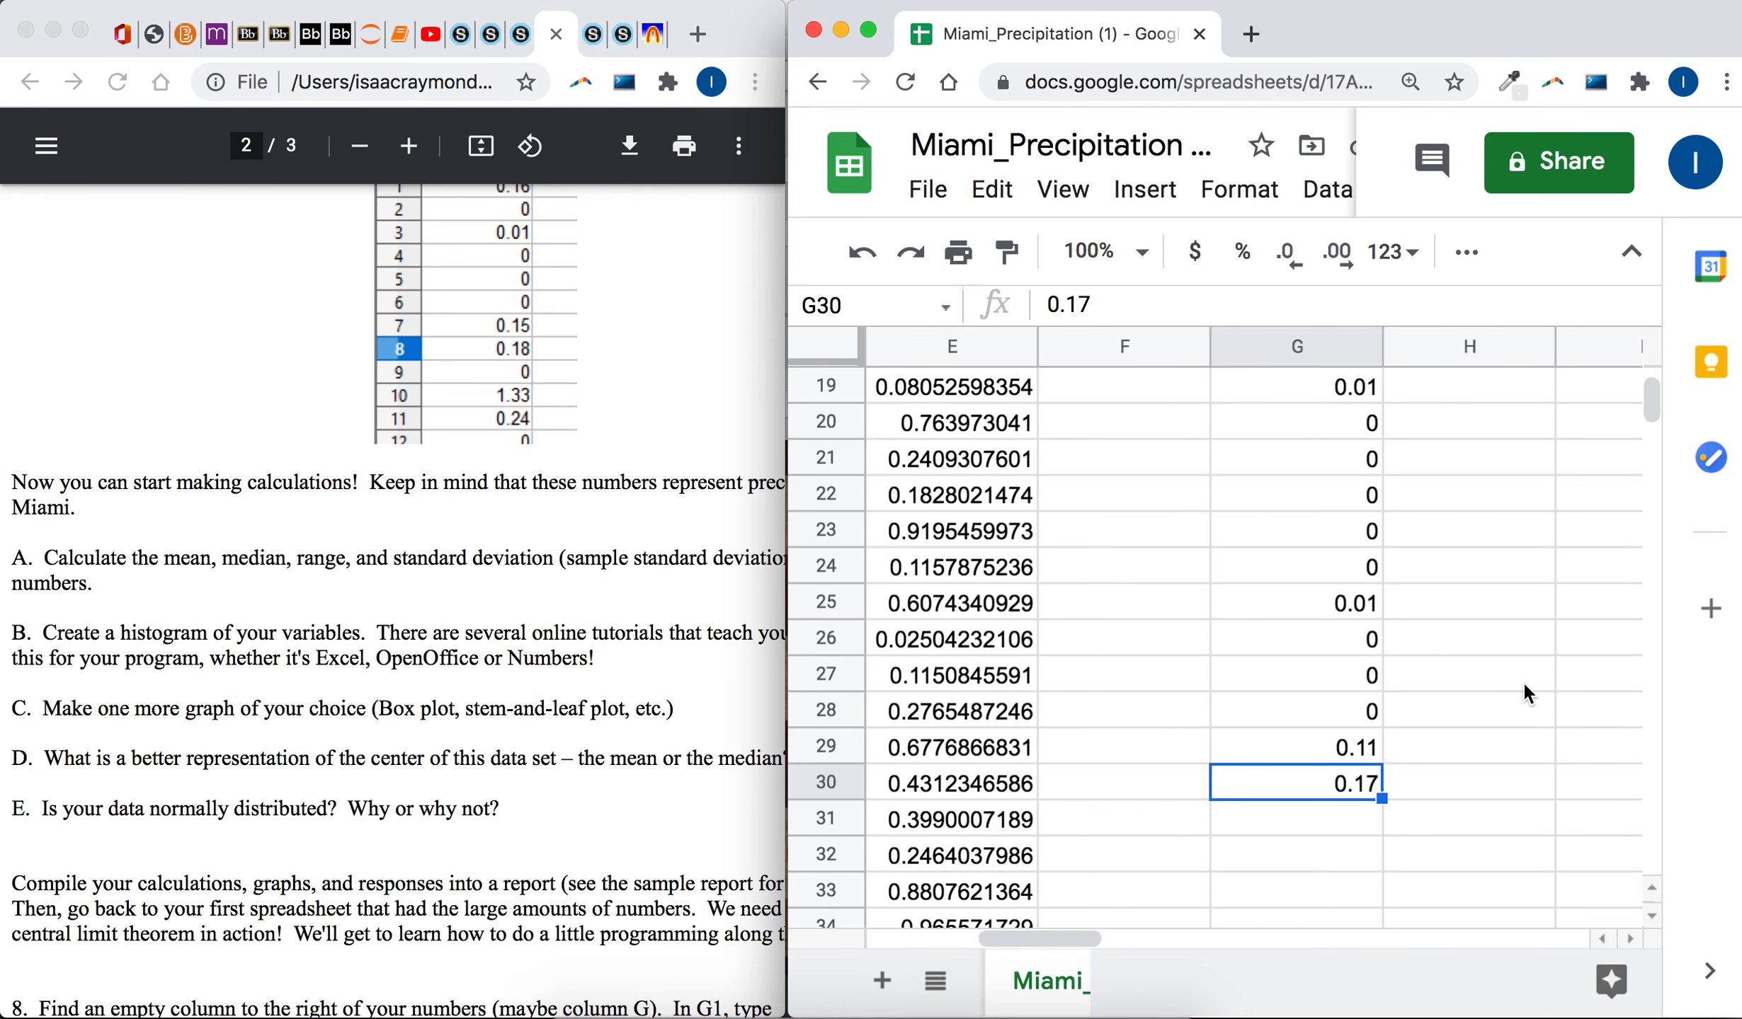
scroll(1523, 681, "up", 8)
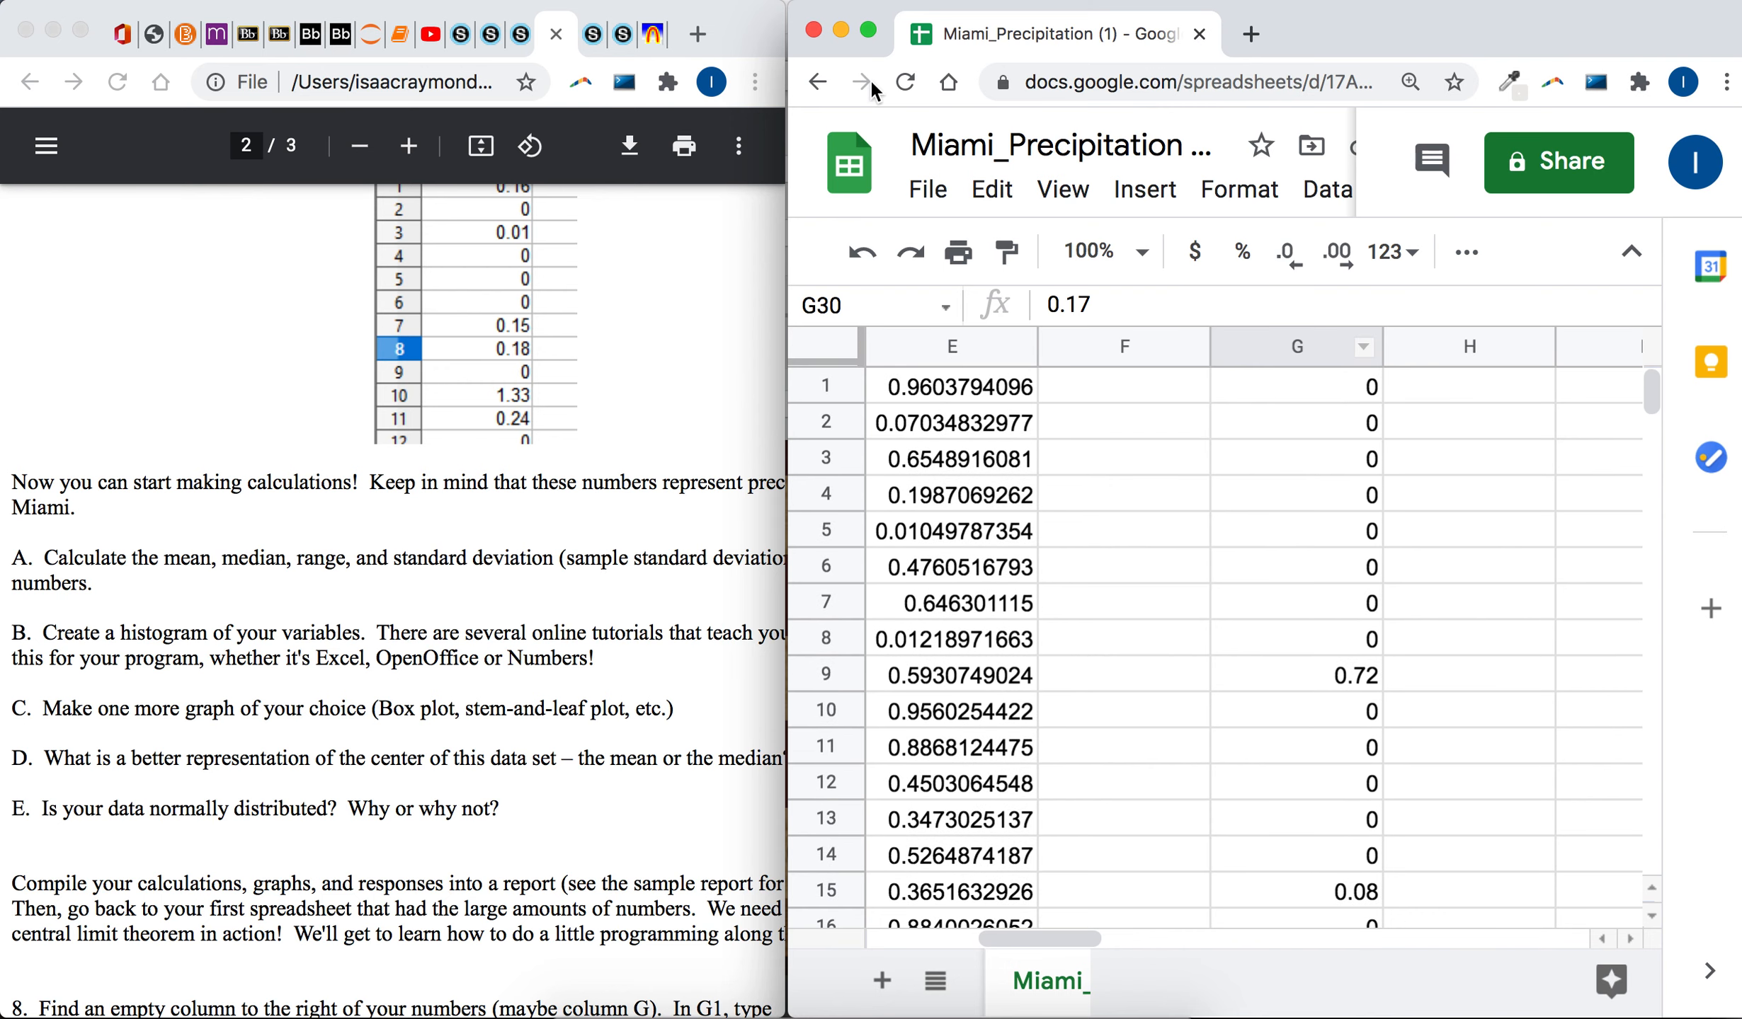
- In a new browser tab, search Google for "histogram generator" and open the Histogram Maker on socscistatistics.com
left_click(700, 37)
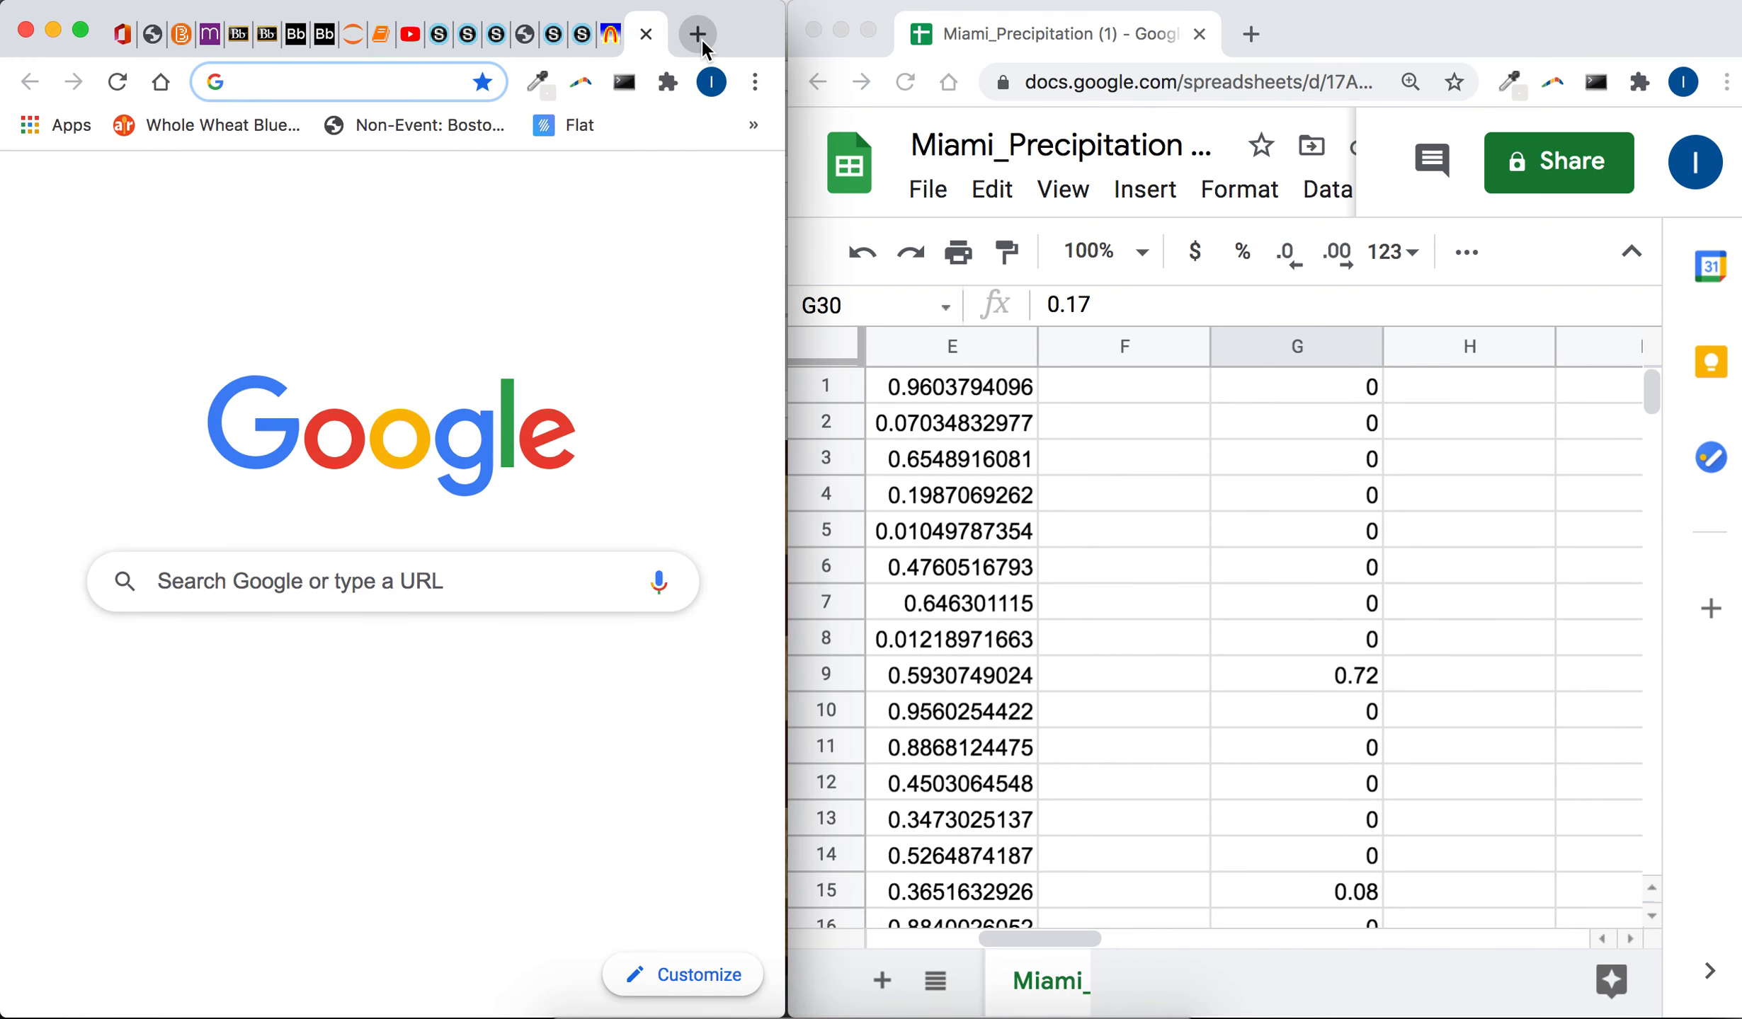
type("google.com")
key("Return")
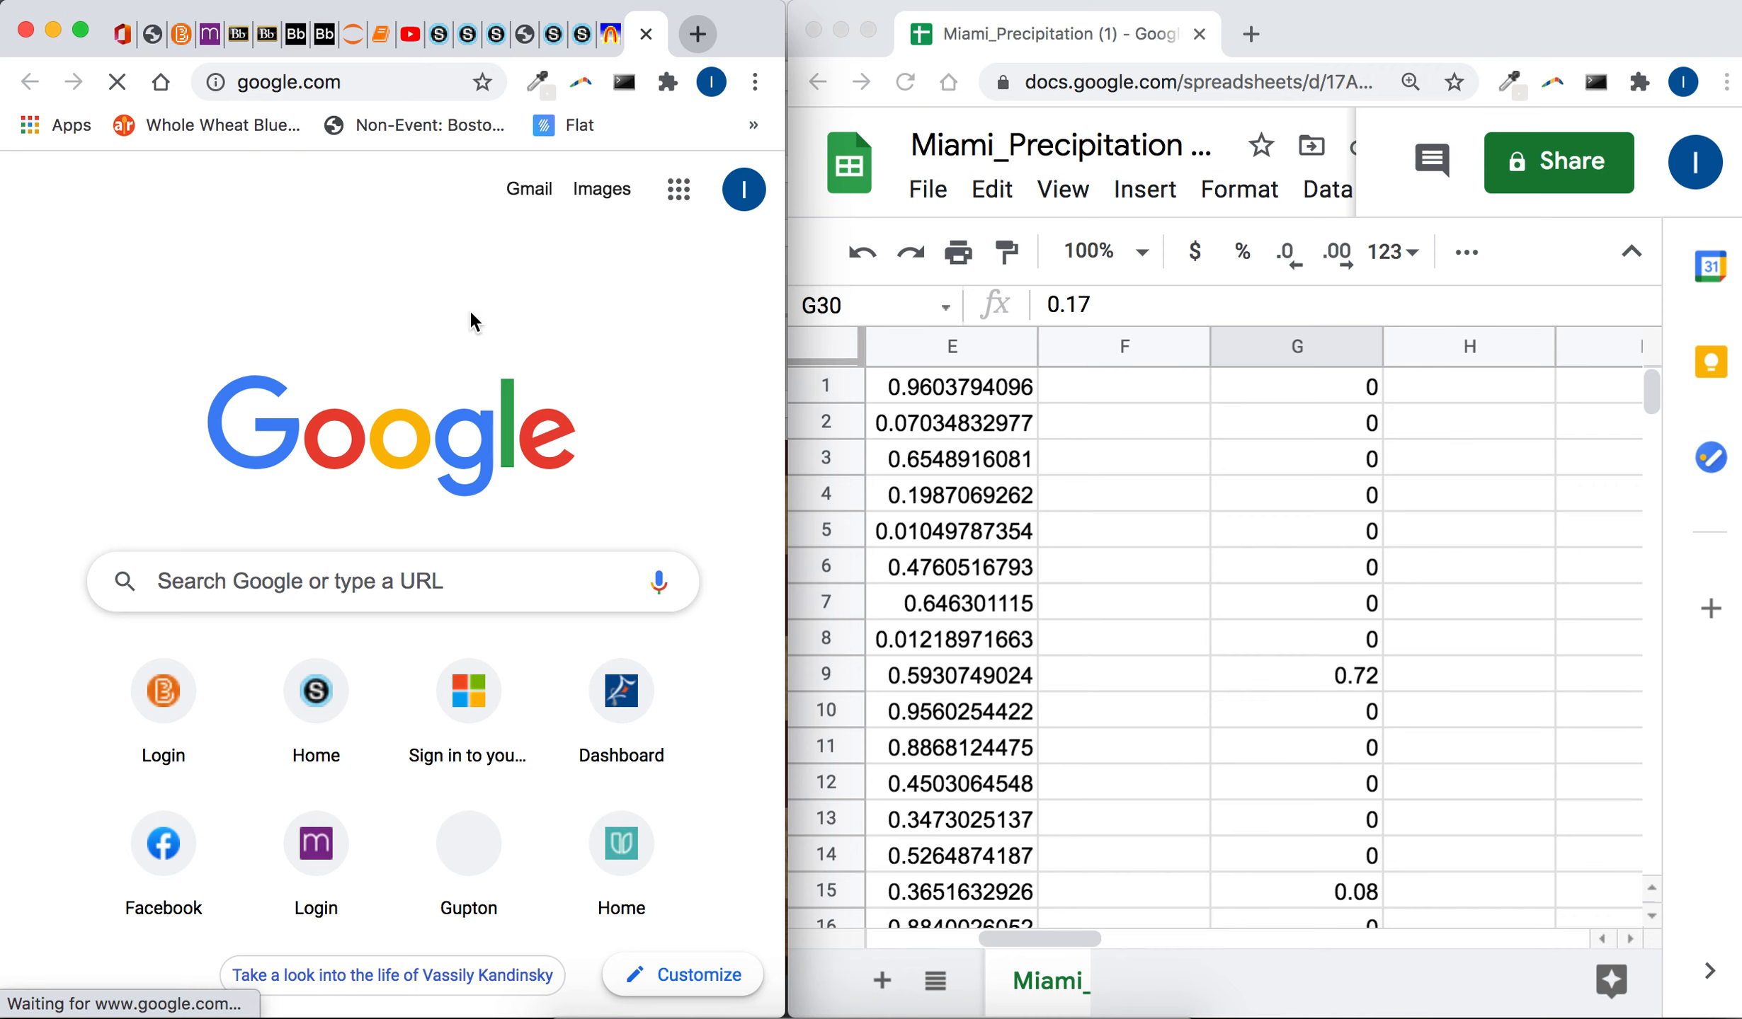
type("his")
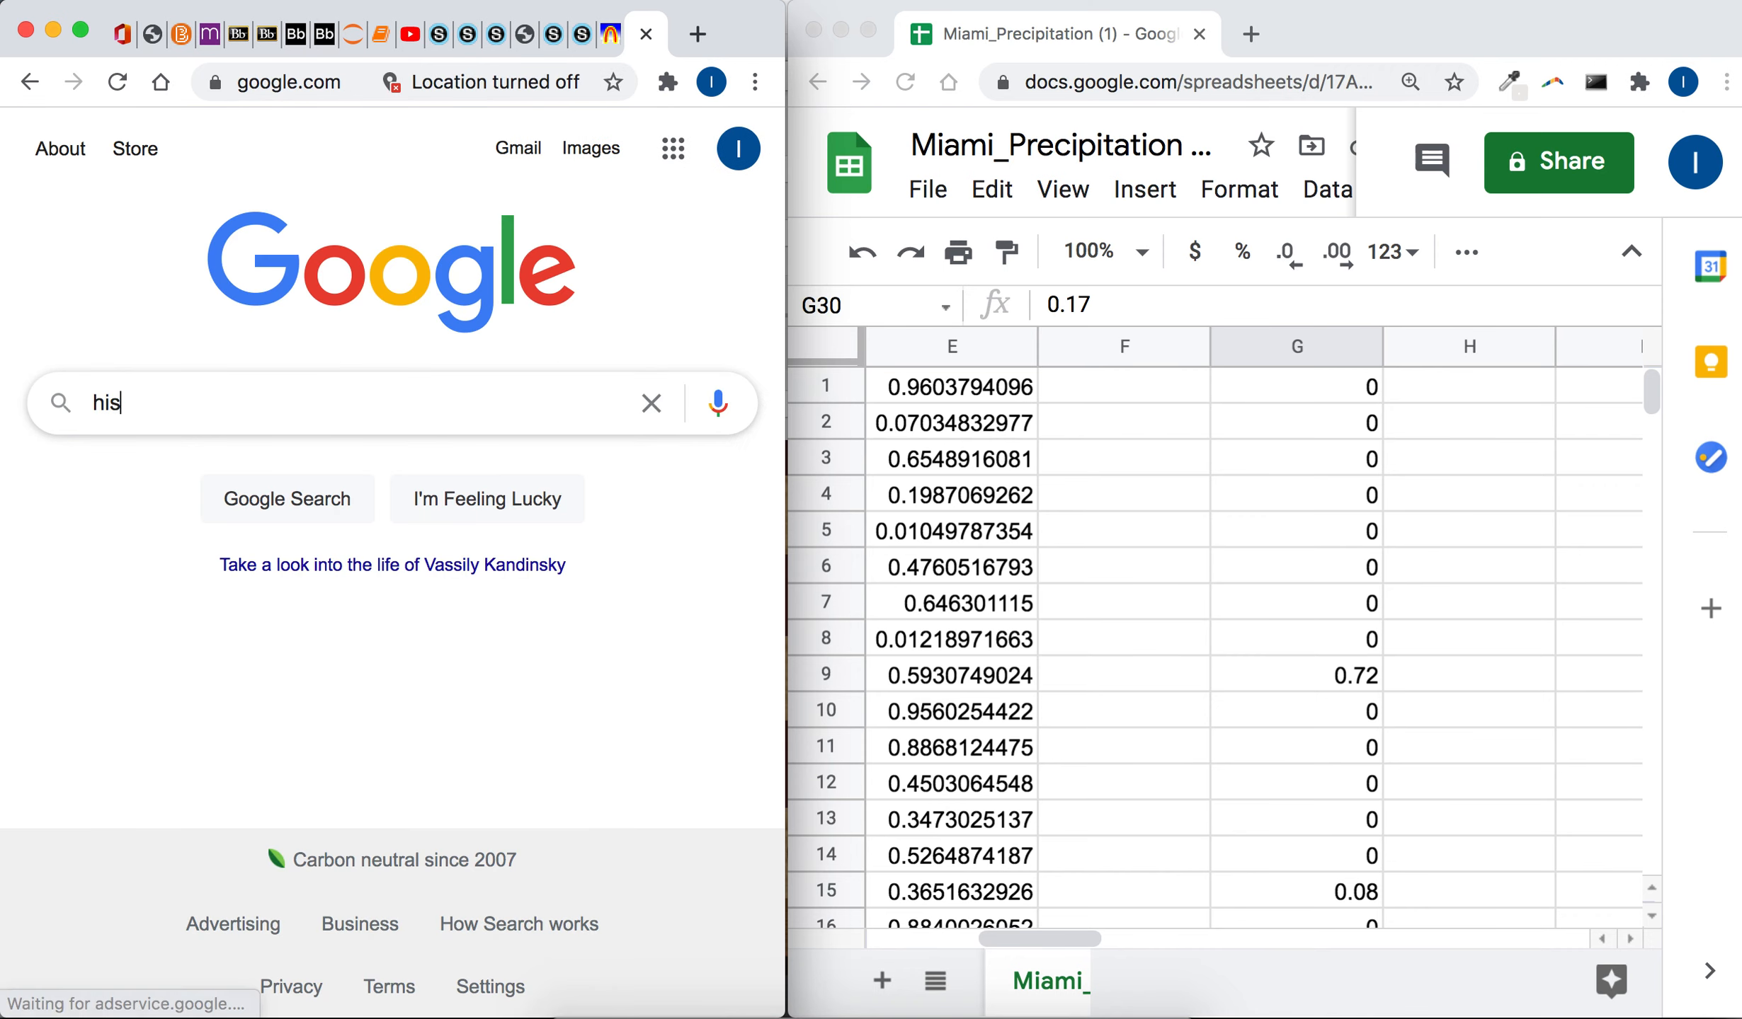
type("togram generator")
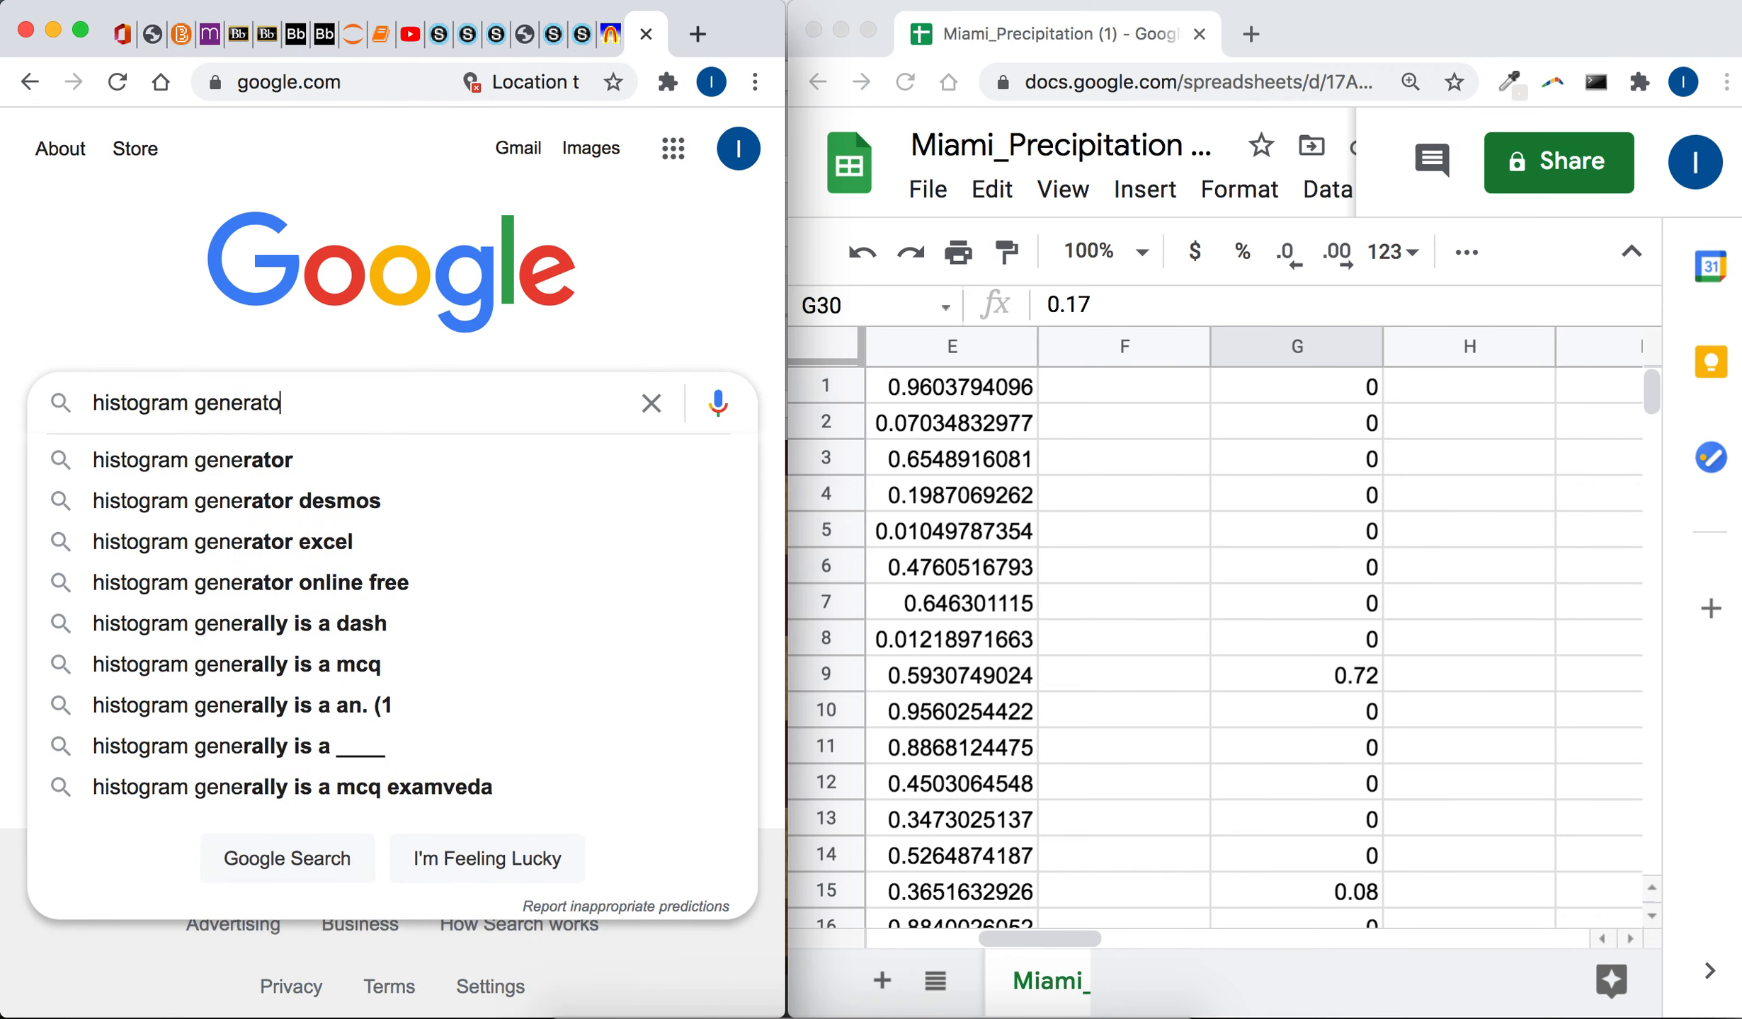
key("Return")
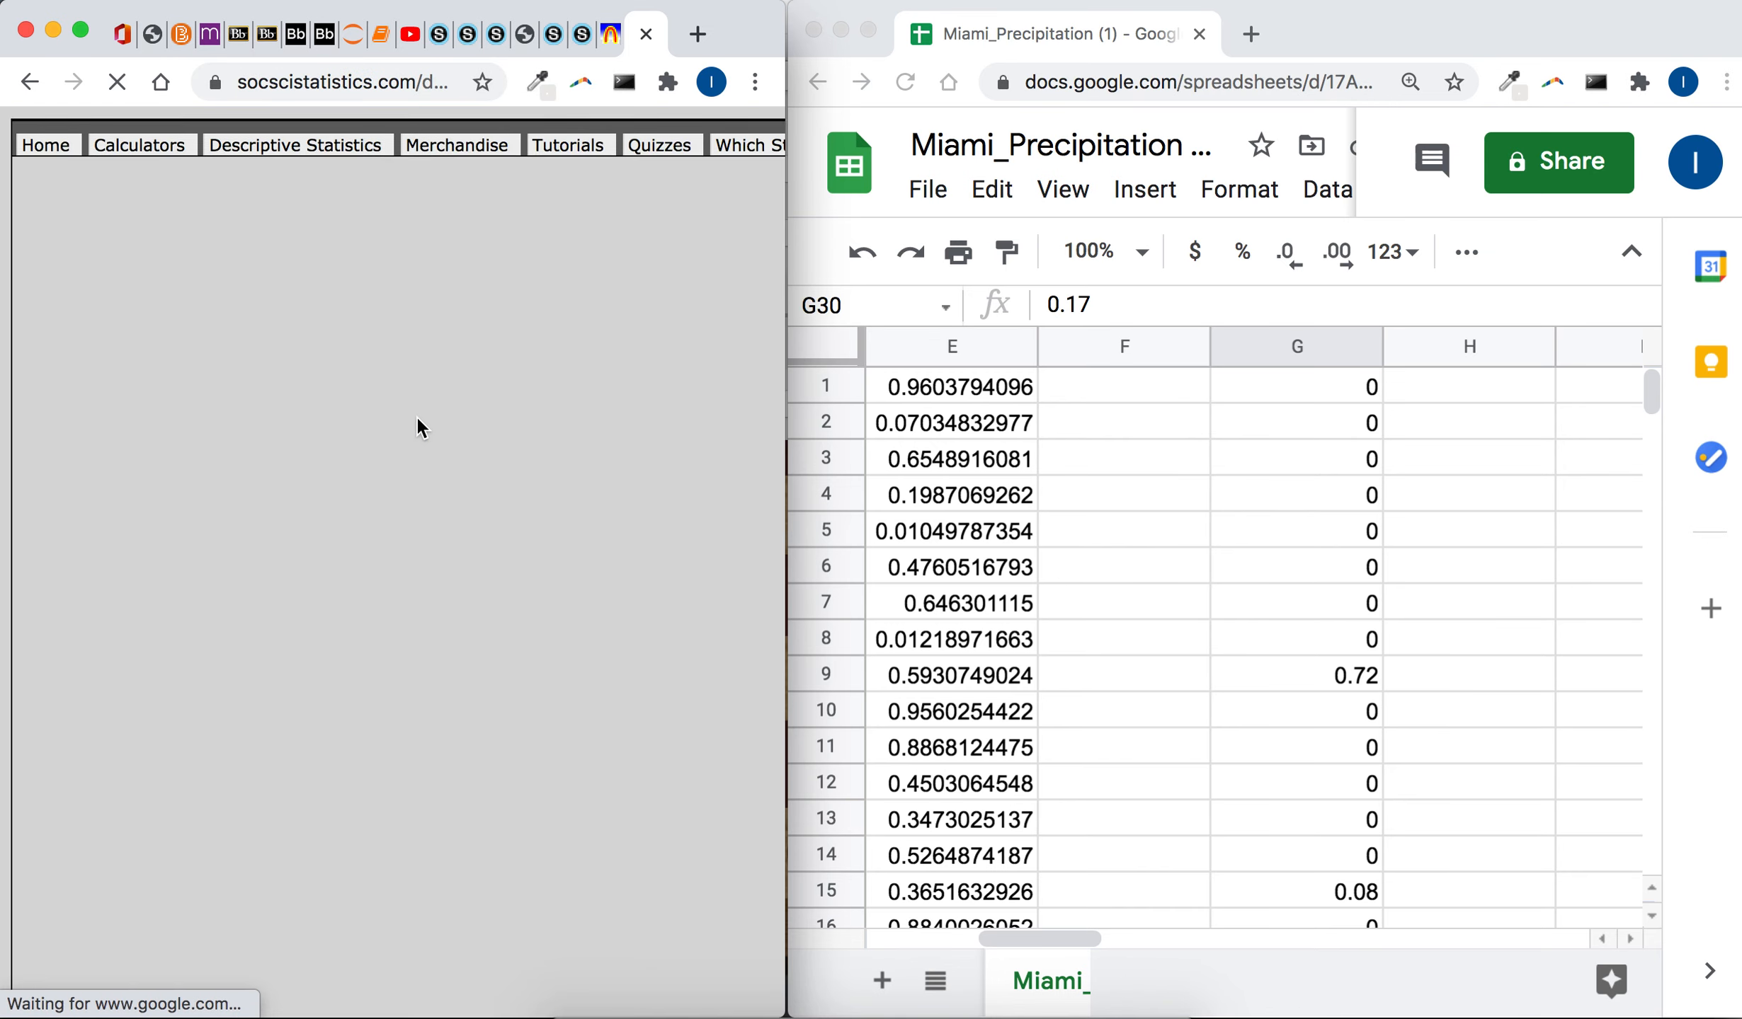
scroll(453, 418, "down", 5)
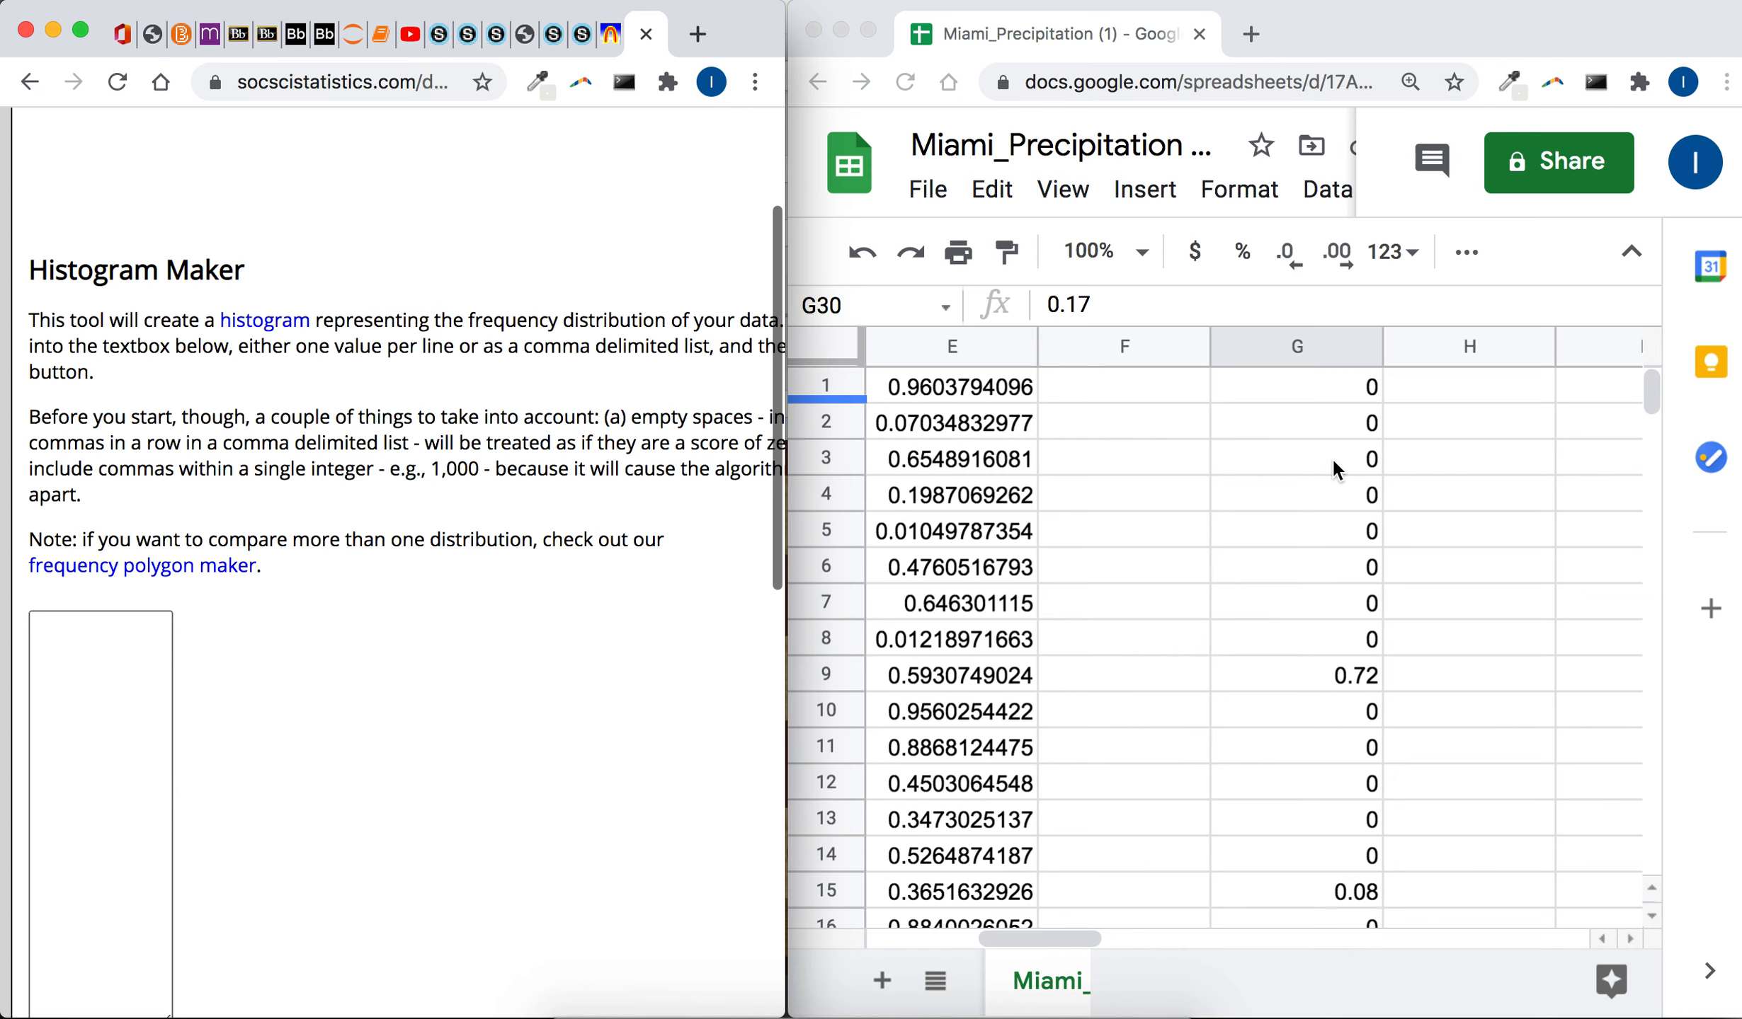
- Copy the 30 sampled precipitation values in G1:G30 of the spreadsheet
left_click(1338, 435)
left_click(1343, 398)
scroll(1348, 584, "down", 7)
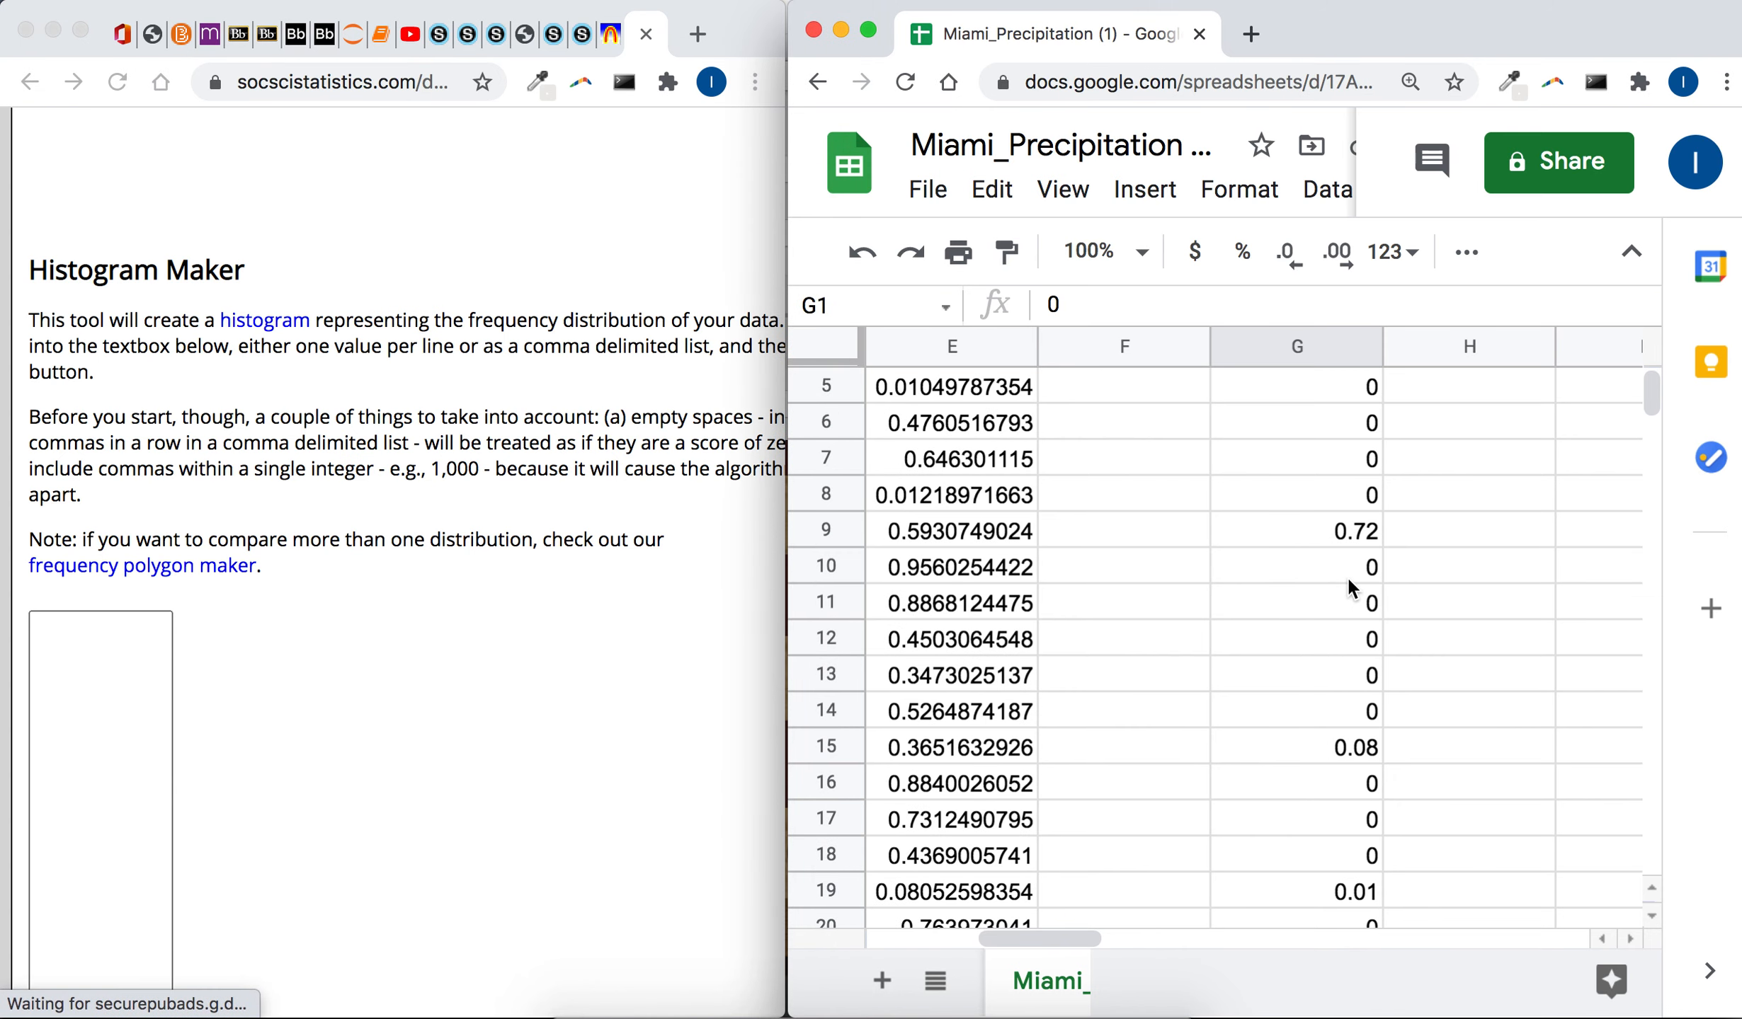
left_click(1338, 677, "shift")
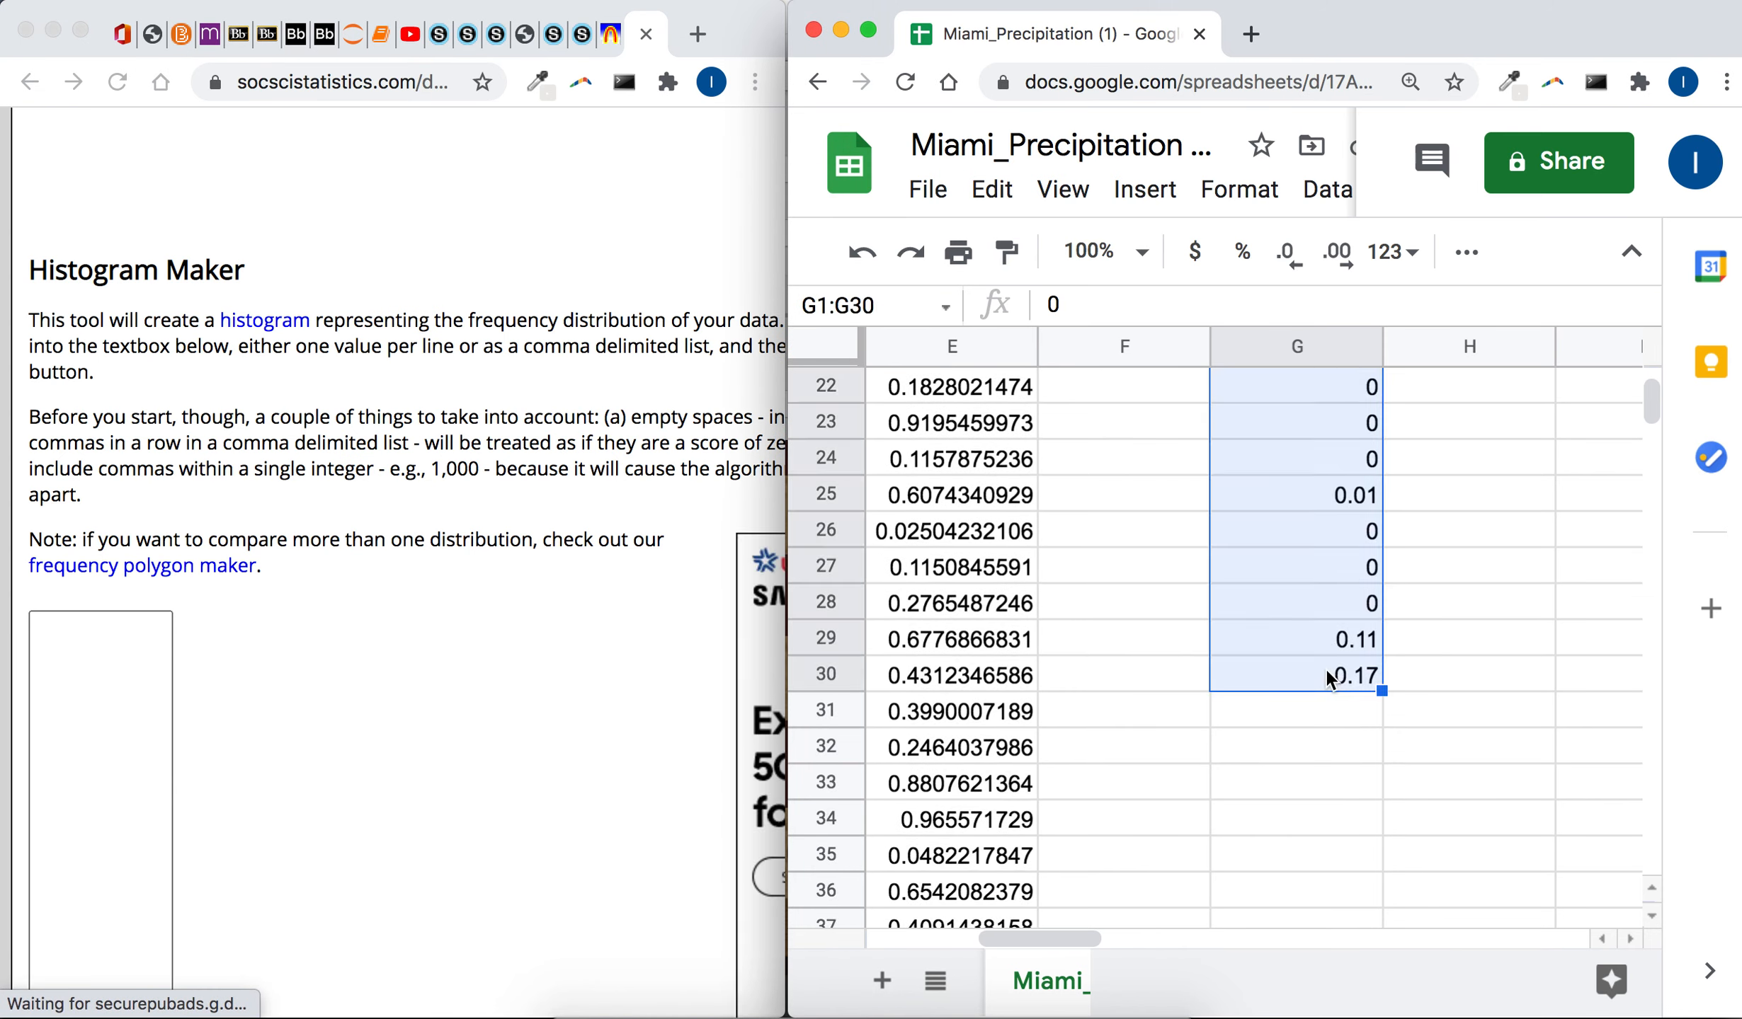
key("cmd+c")
- Paste the sampled values into the Histogram Maker's data box, generate the histogram and view the resulting chart
left_click(89, 757)
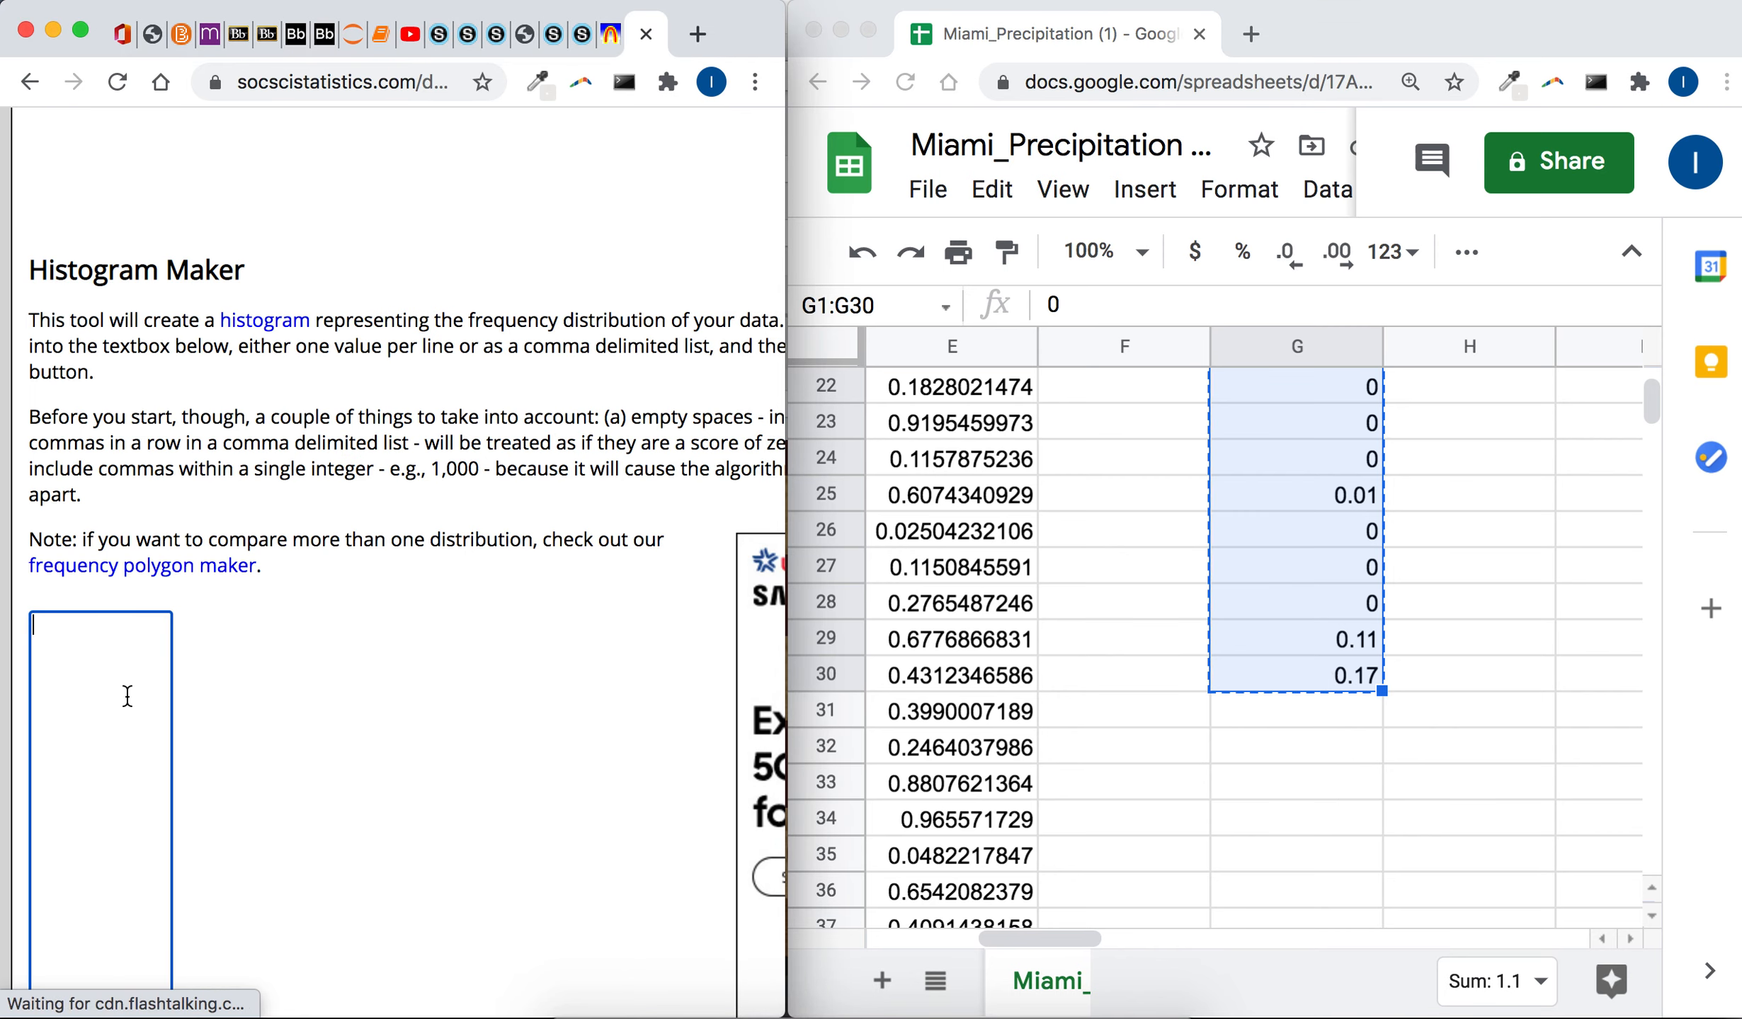
key("cmd+v")
scroll(264, 683, "down", 10)
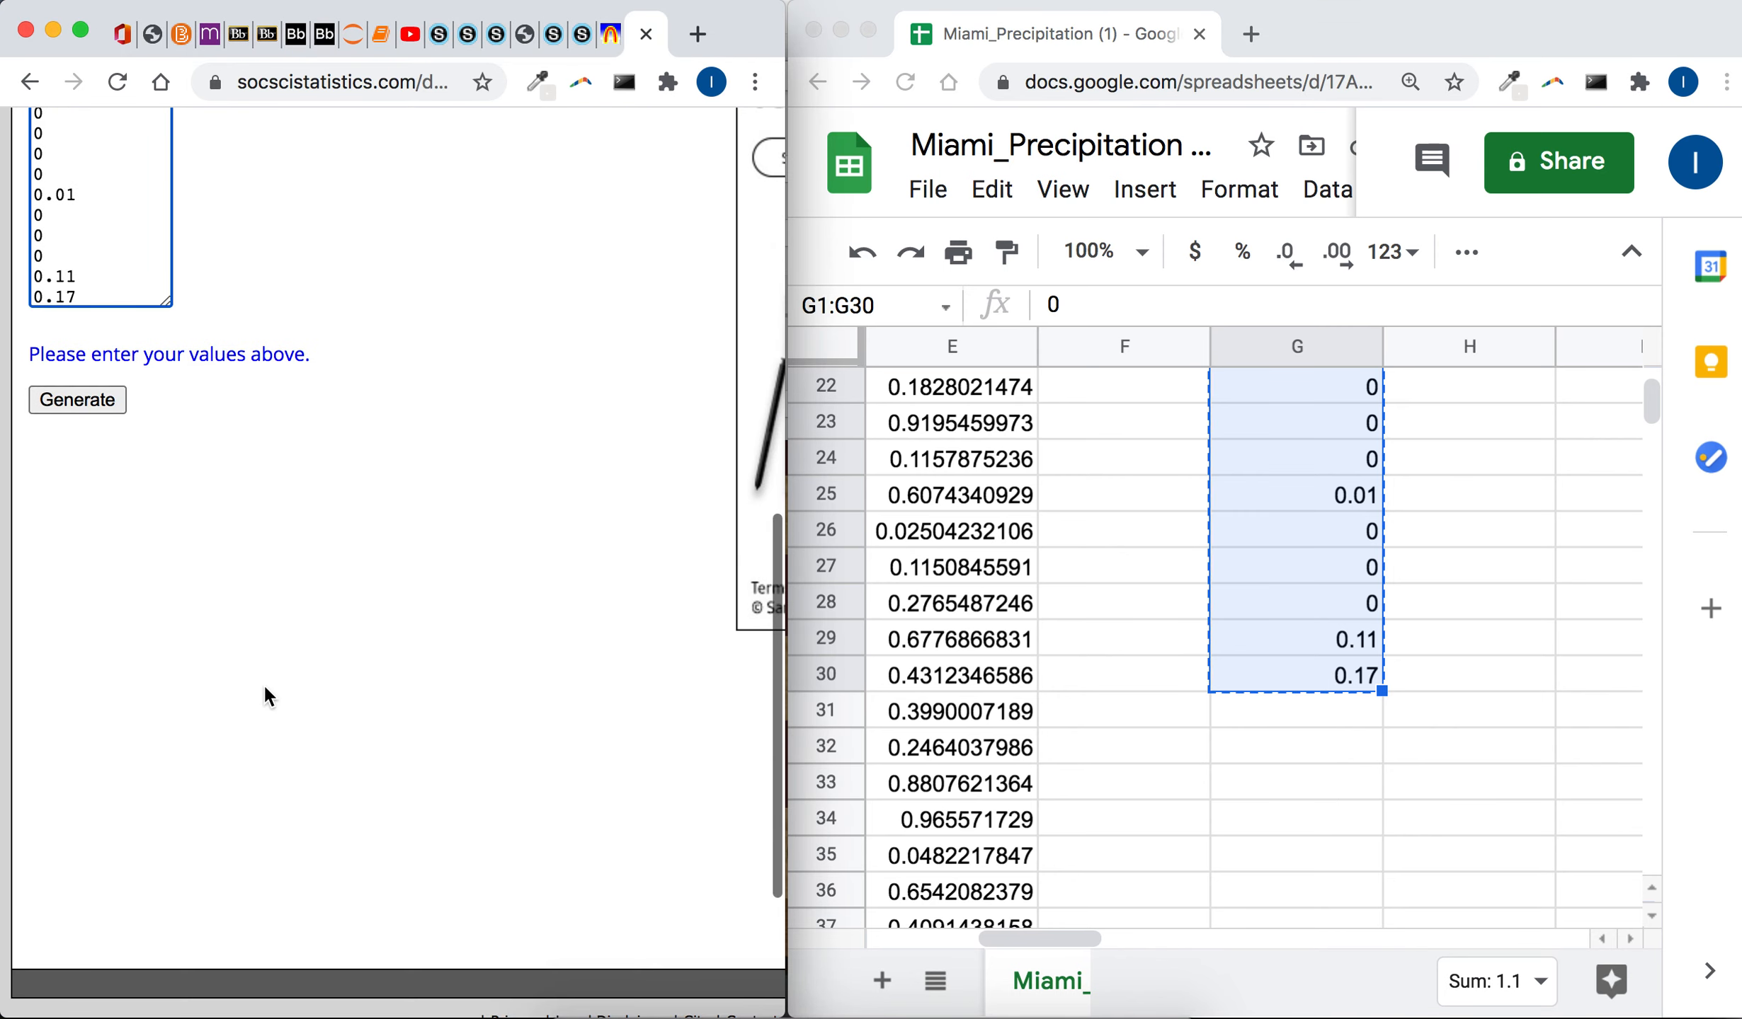
left_click(78, 398)
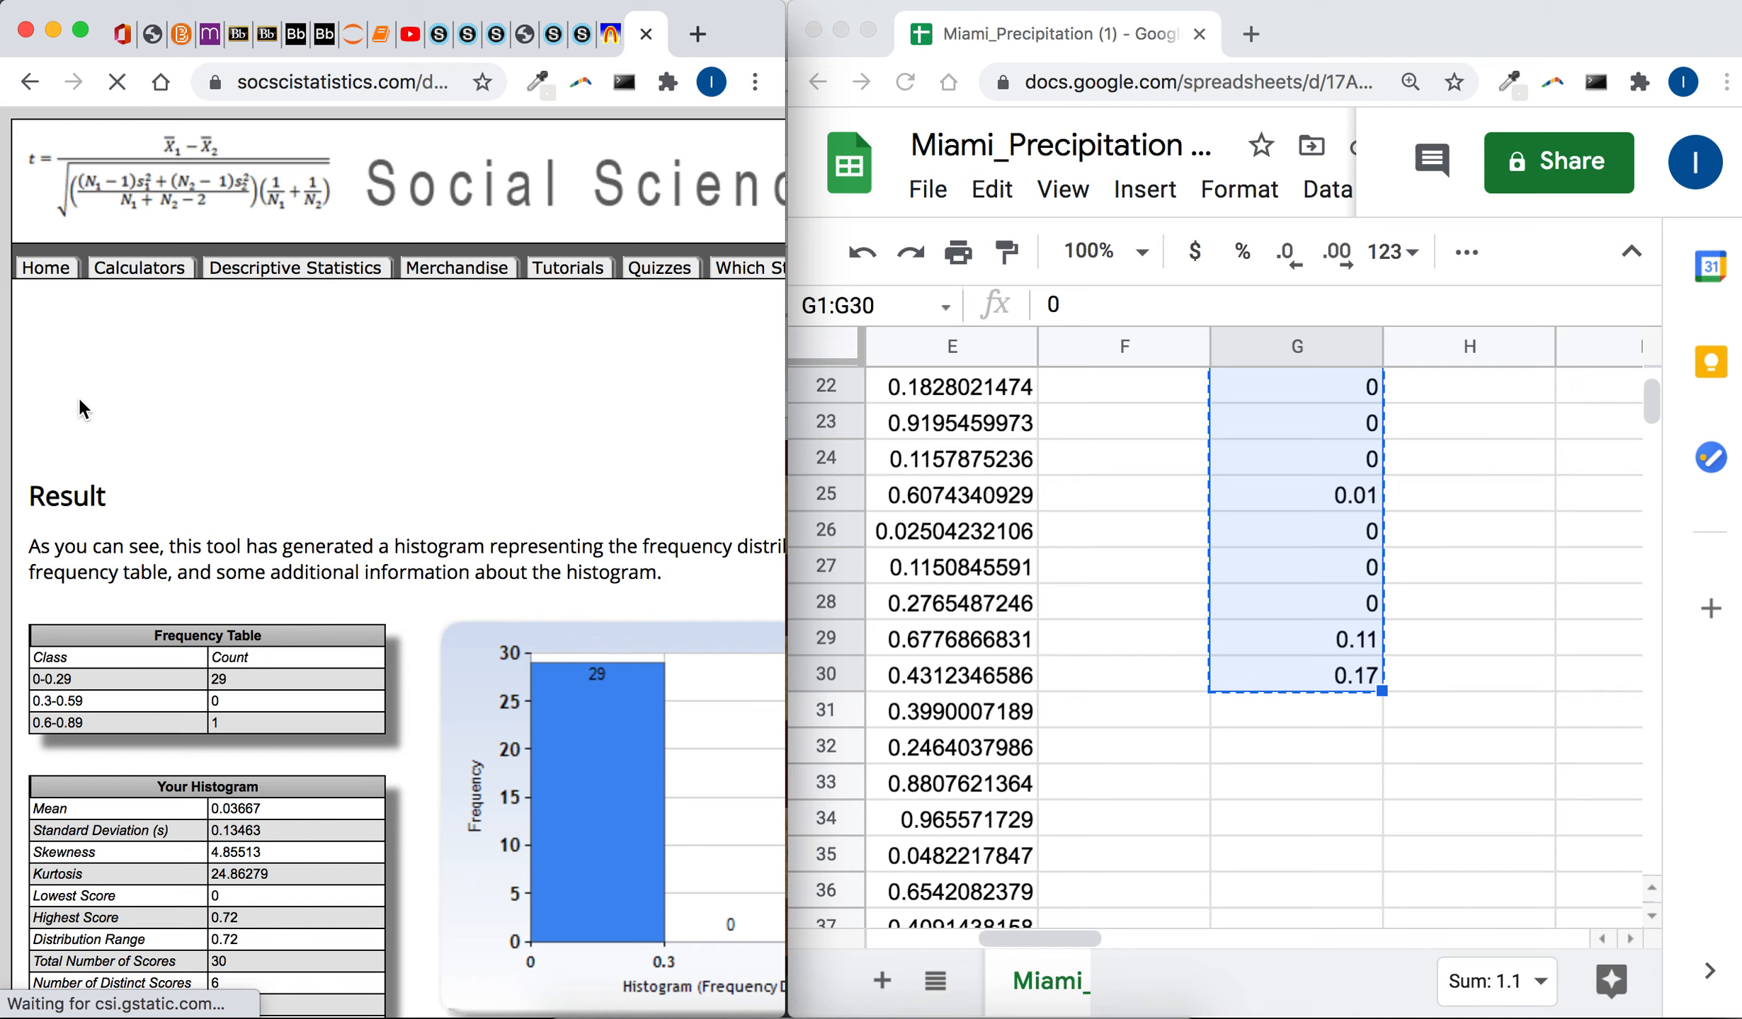
scroll(354, 463, "right", 3)
scroll(386, 494, "down", 4)
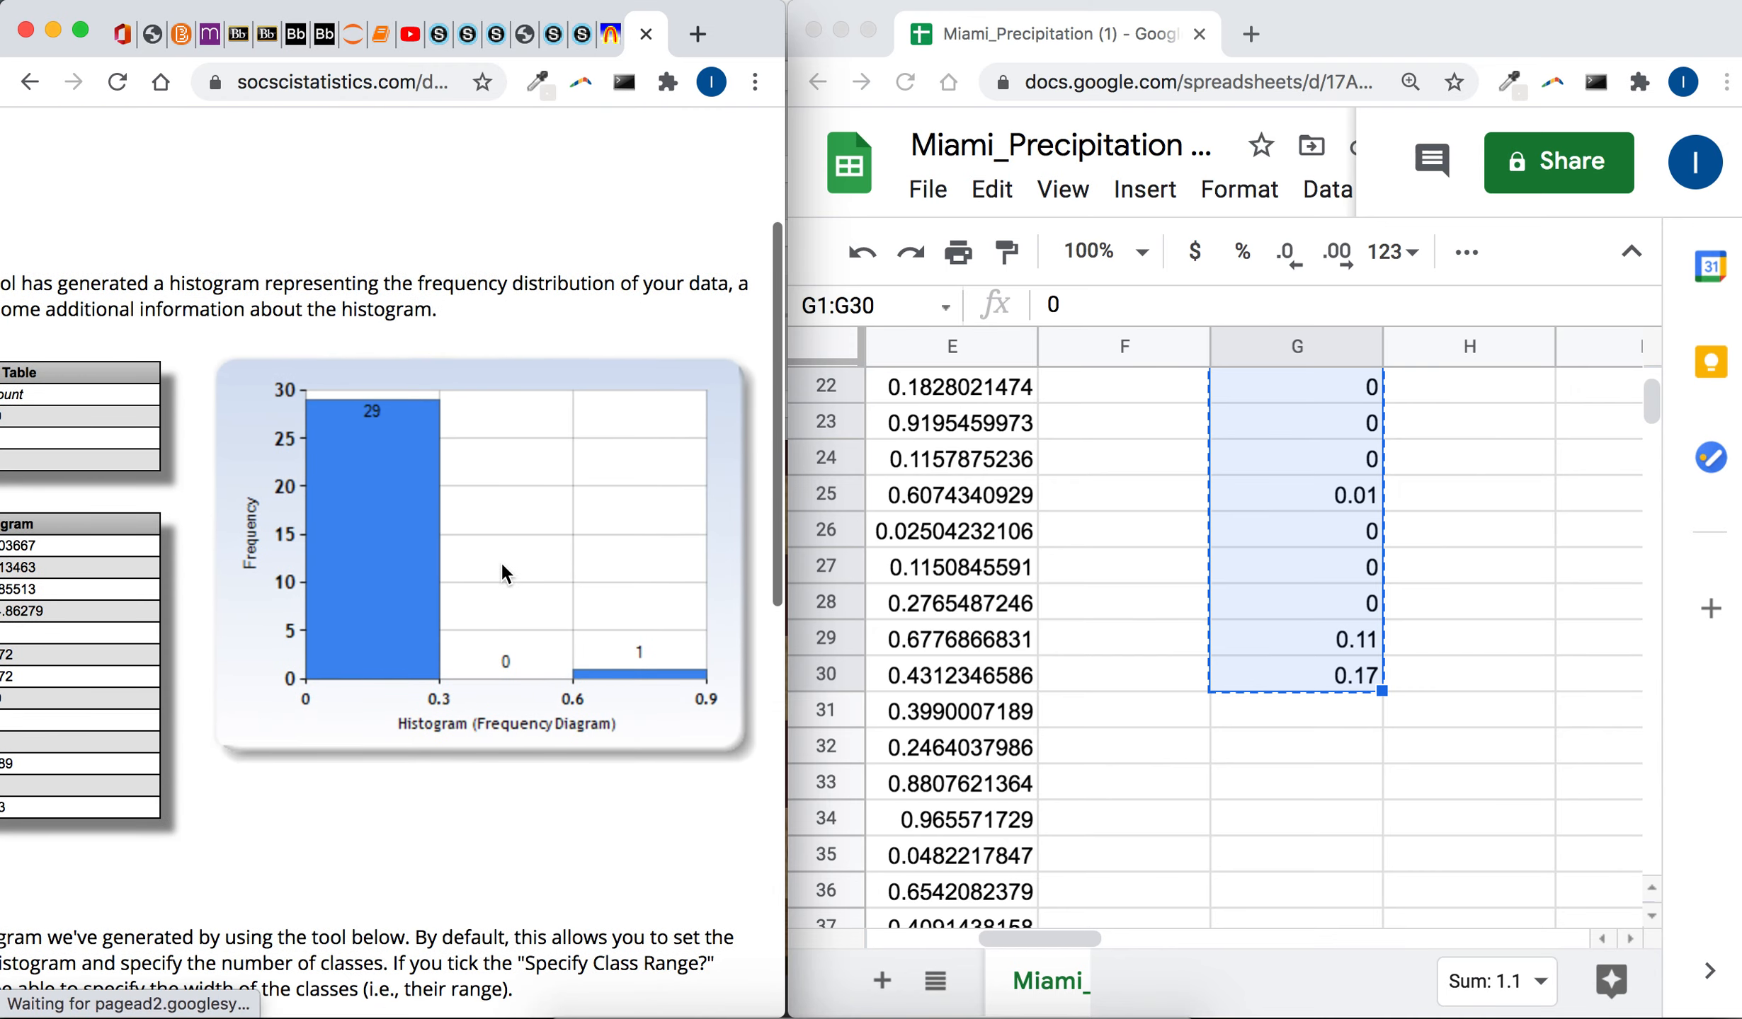
- Set the histogram's number of classes to 6 and regenerate it
scroll(506, 566, "left", 3)
scroll(501, 563, "left", 2)
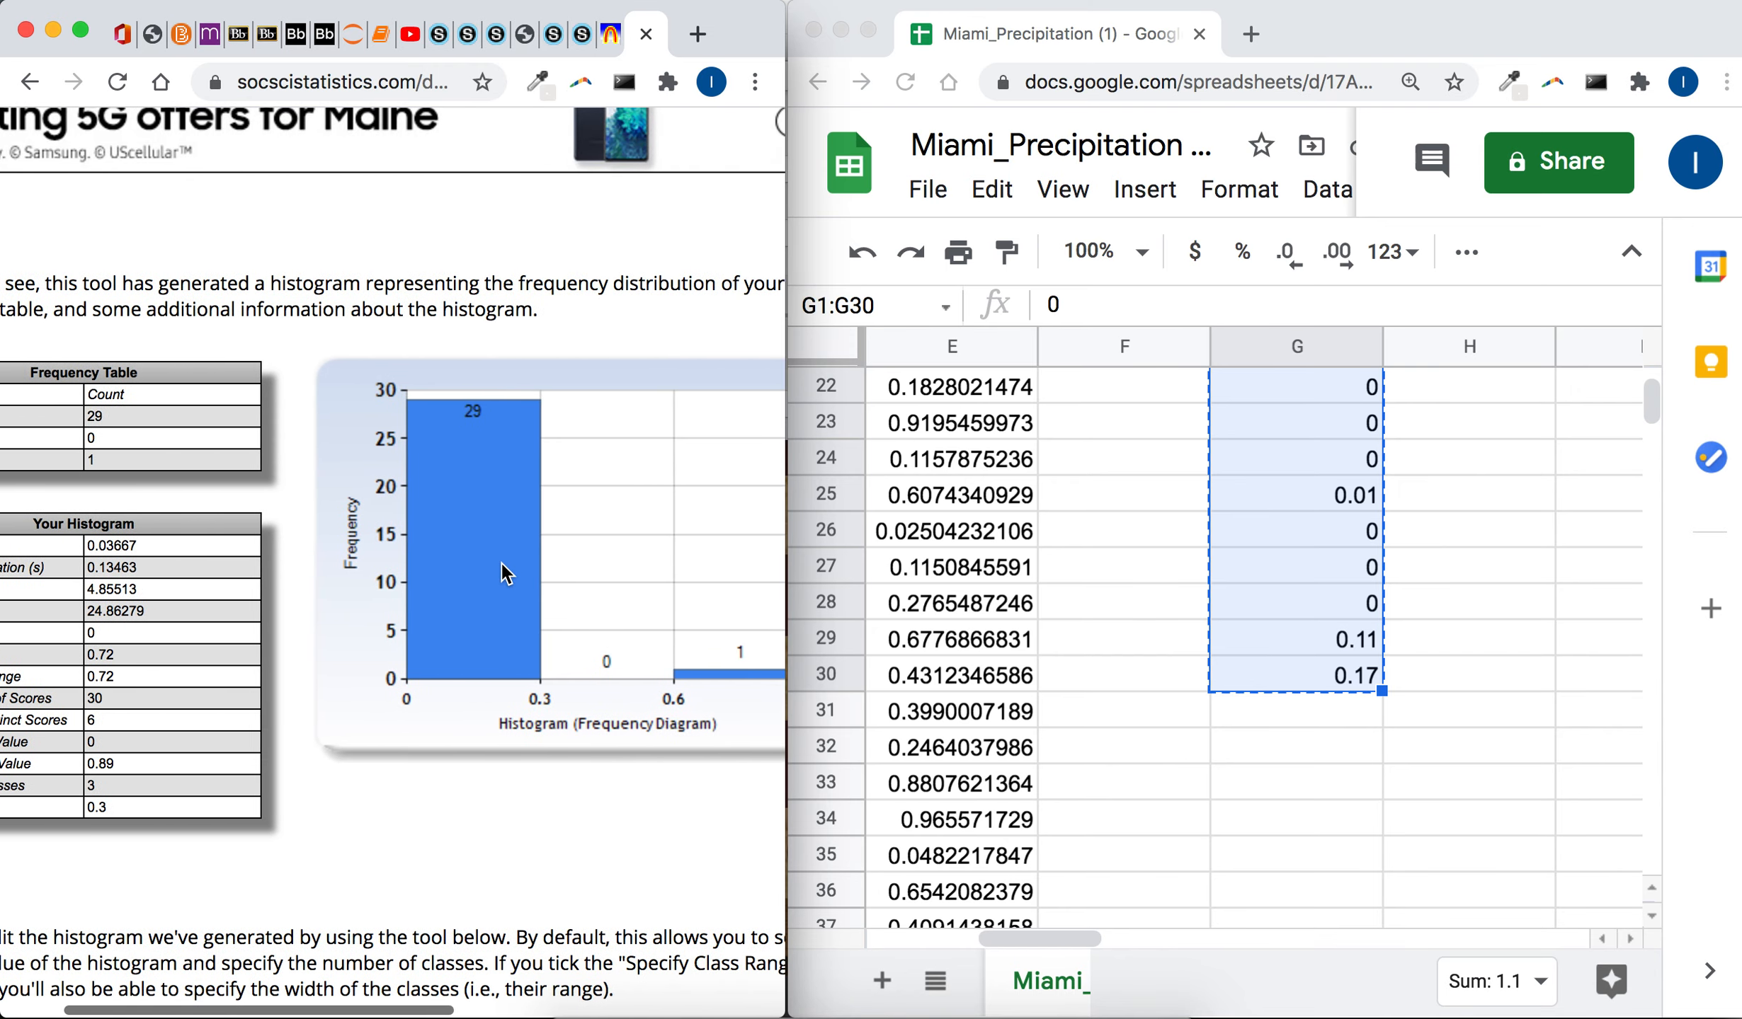
scroll(500, 562, "down", 10)
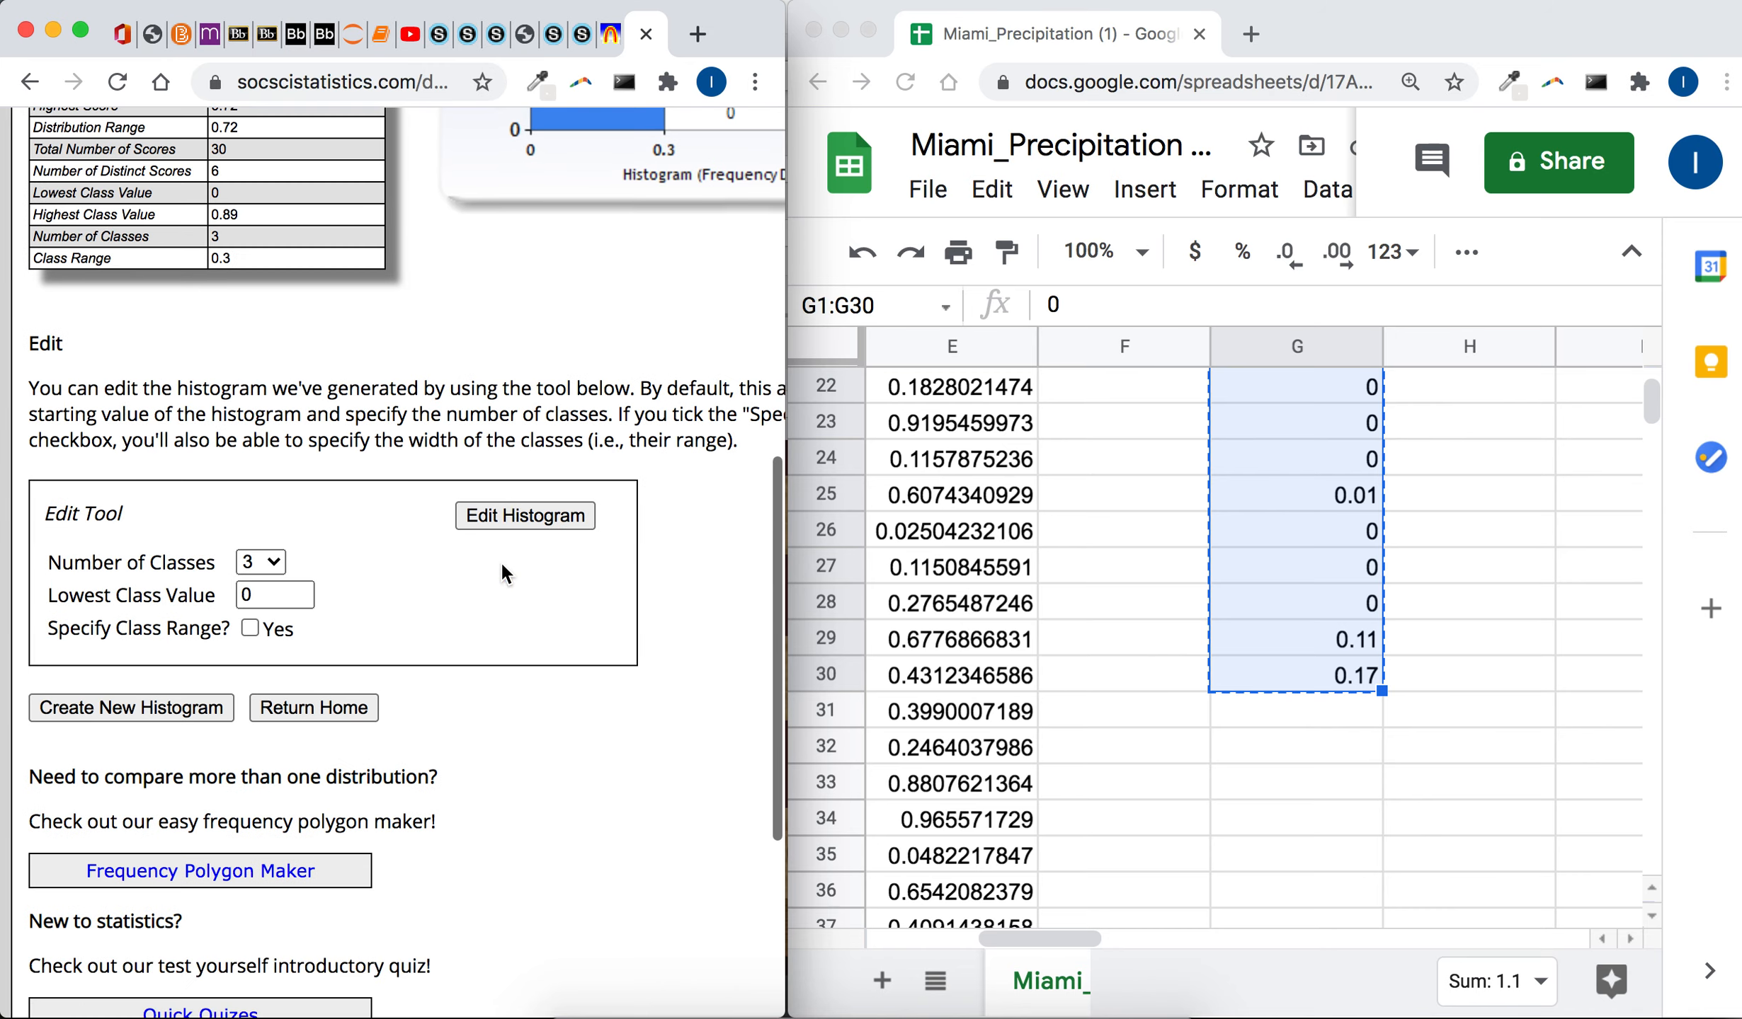
left_click(256, 563)
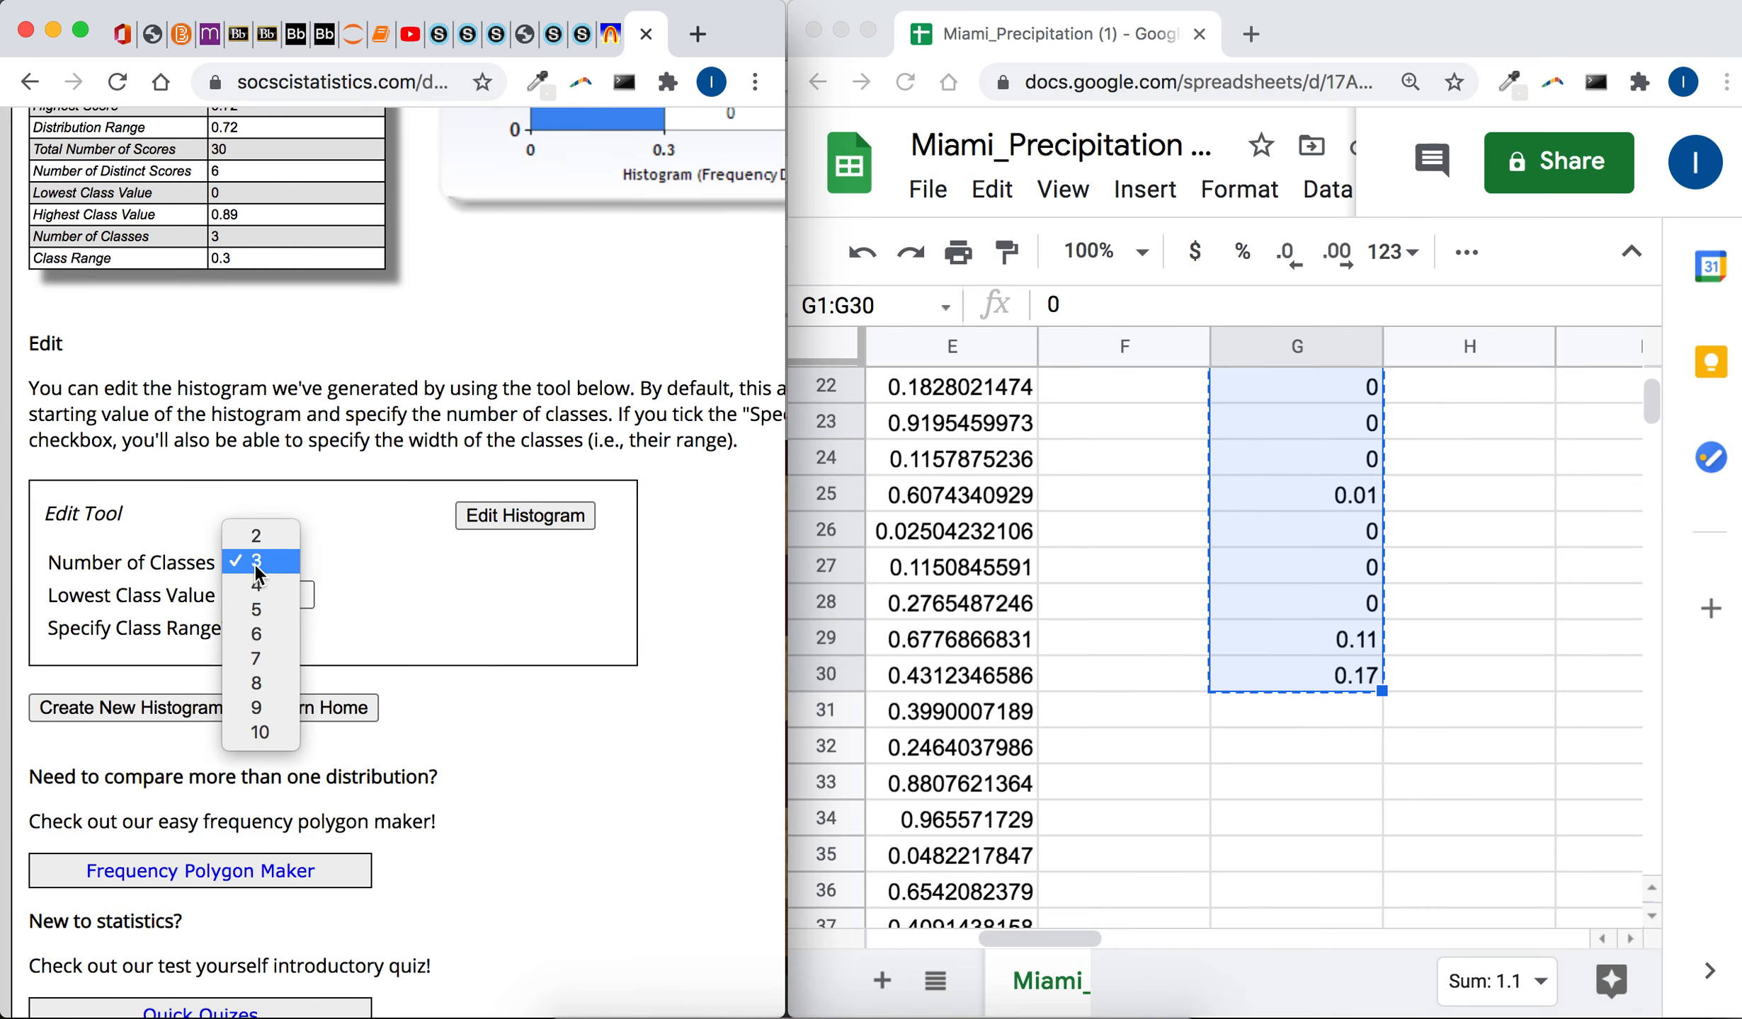
left_click(260, 633)
left_click(543, 510)
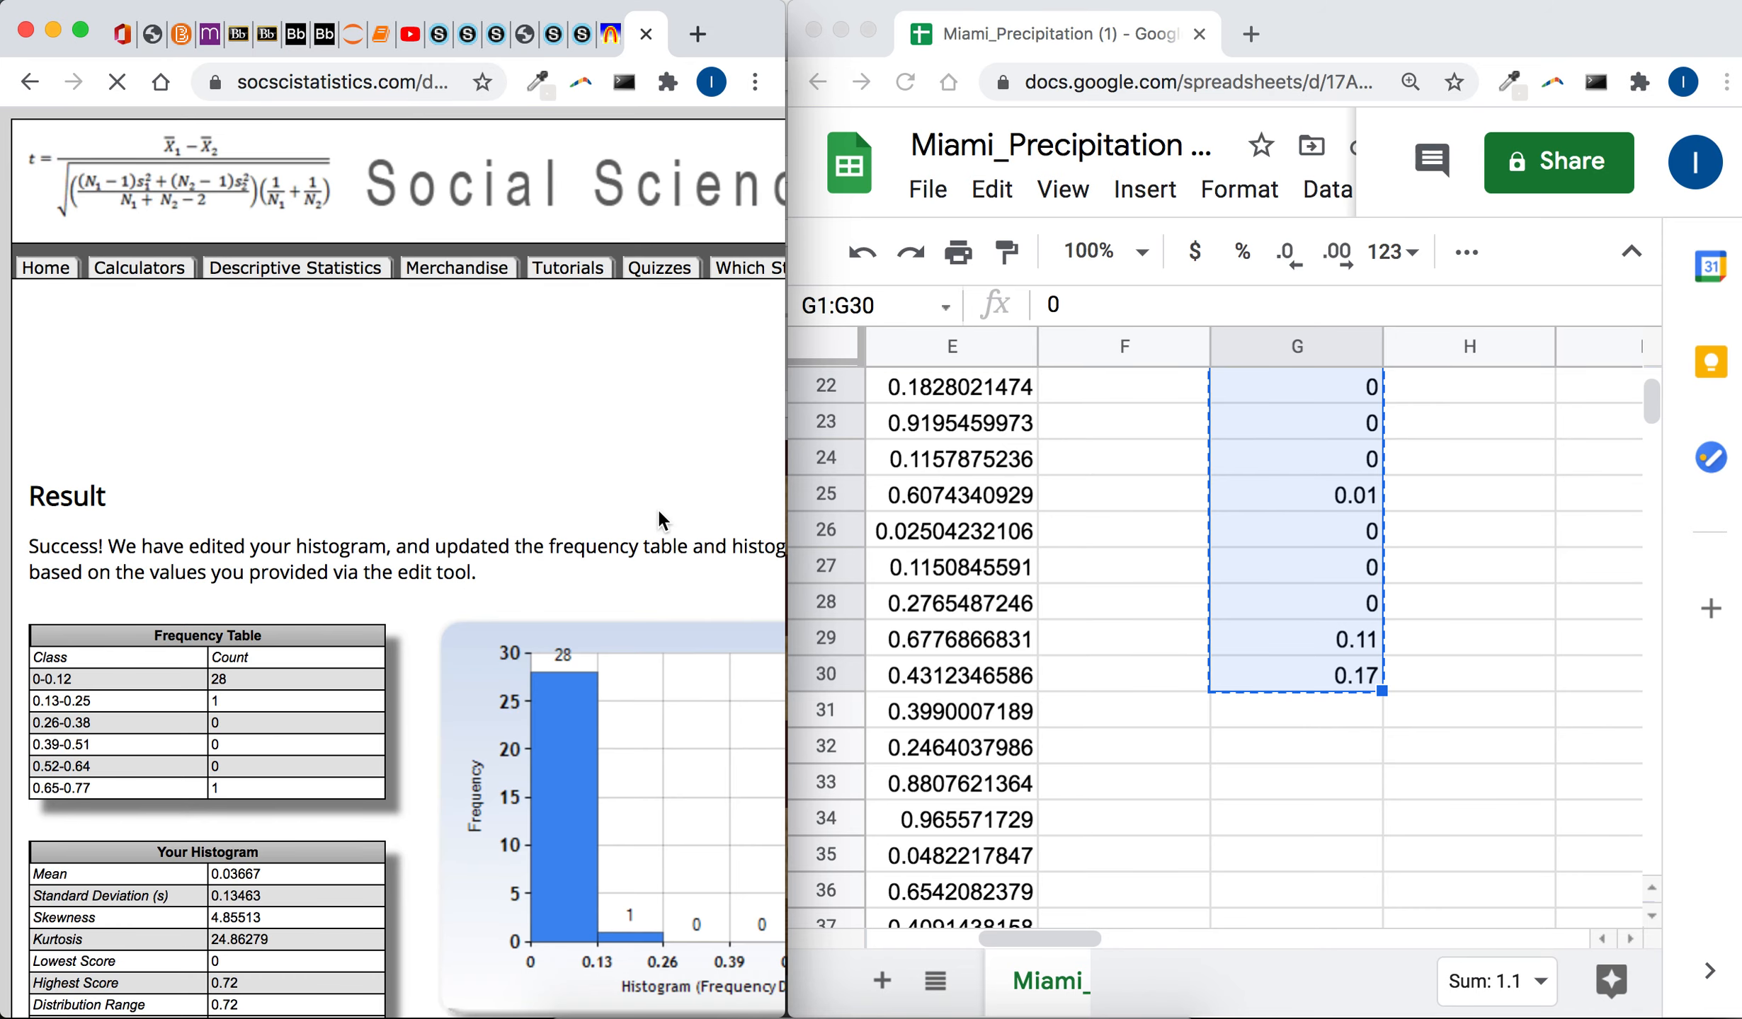
- View the edited six-class histogram and copy its chart image
scroll(657, 508, "right", 5)
scroll(657, 507, "down", 2)
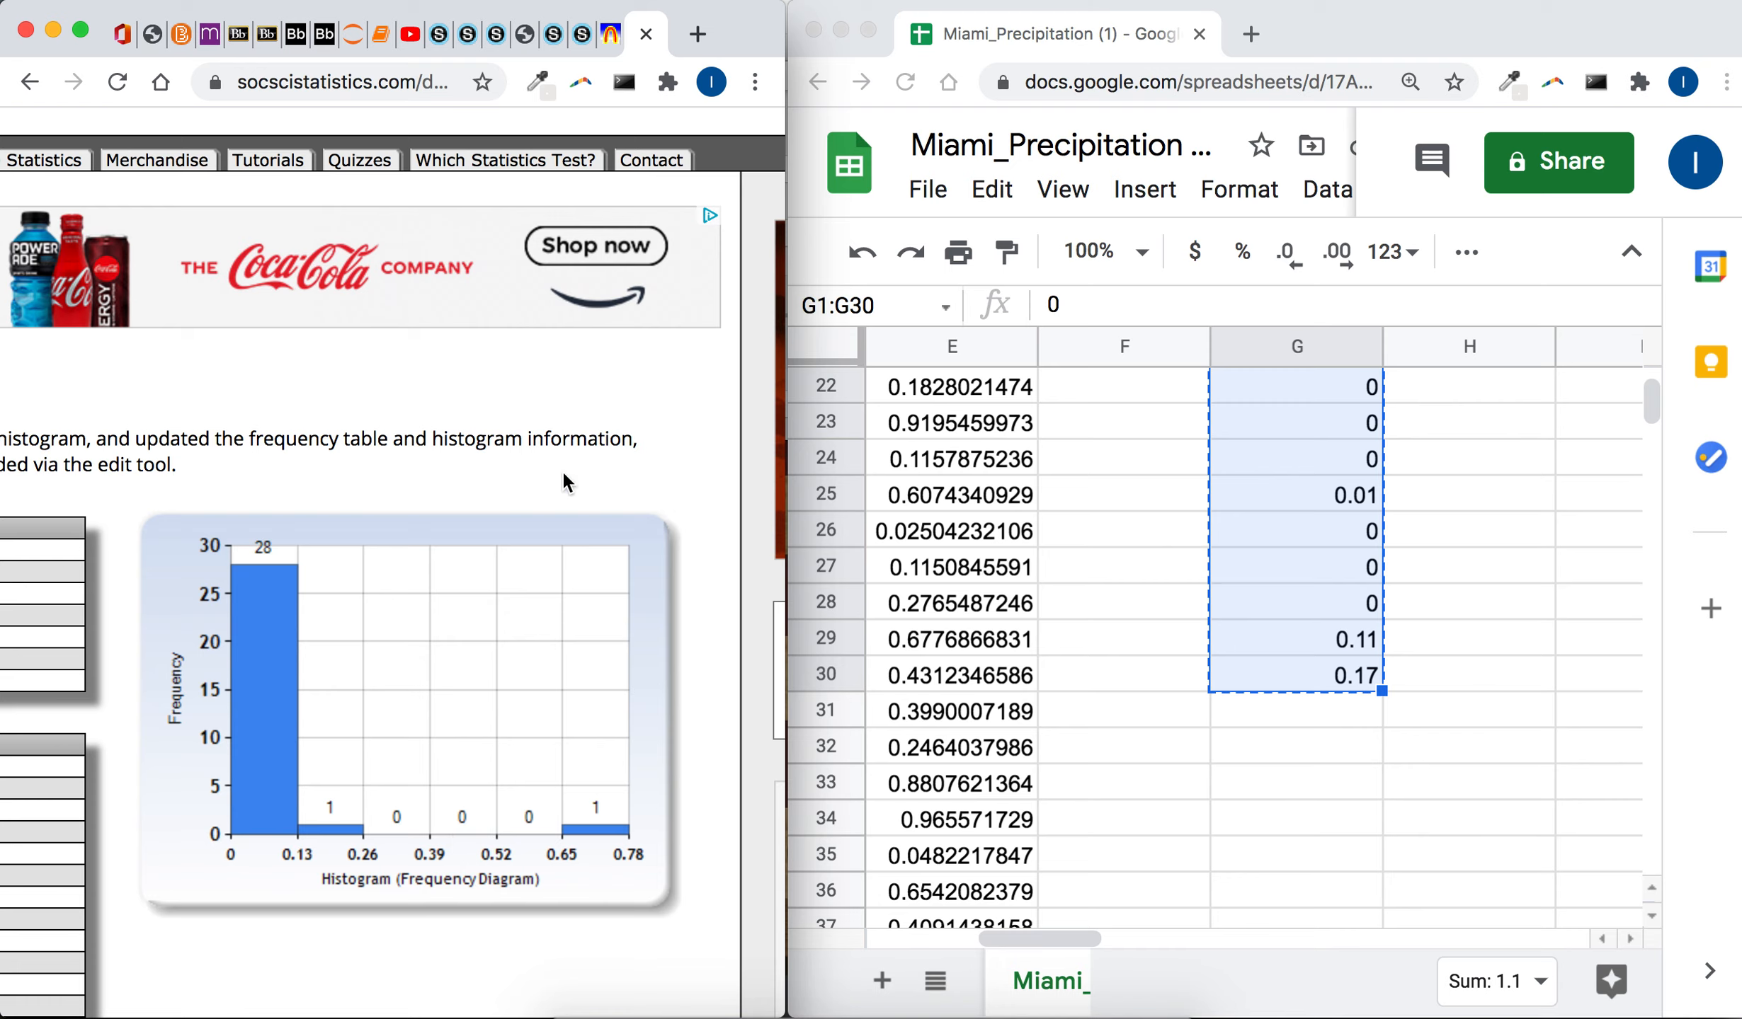
right_click(470, 594)
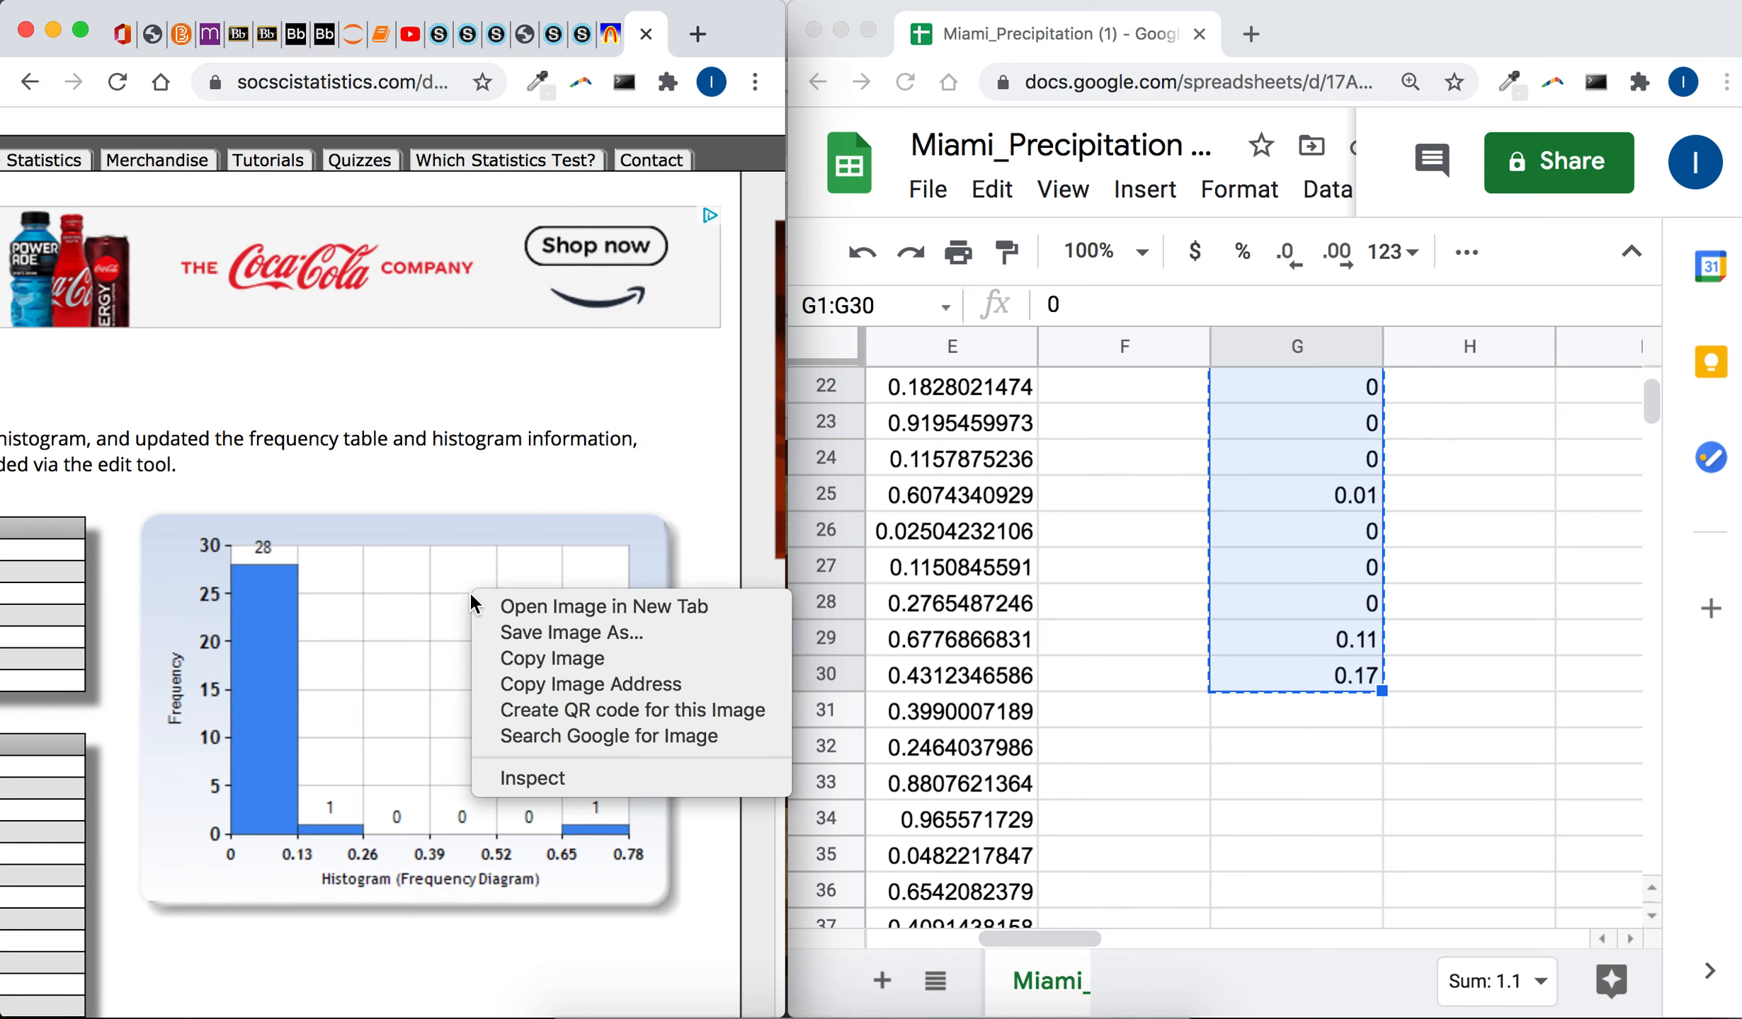
left_click(513, 658)
- Return to the project directions and copy the 20 formulas on page 3, from =SUM(D1:D30)/30 through =SUM(D571:D600)/30
left_click(524, 35)
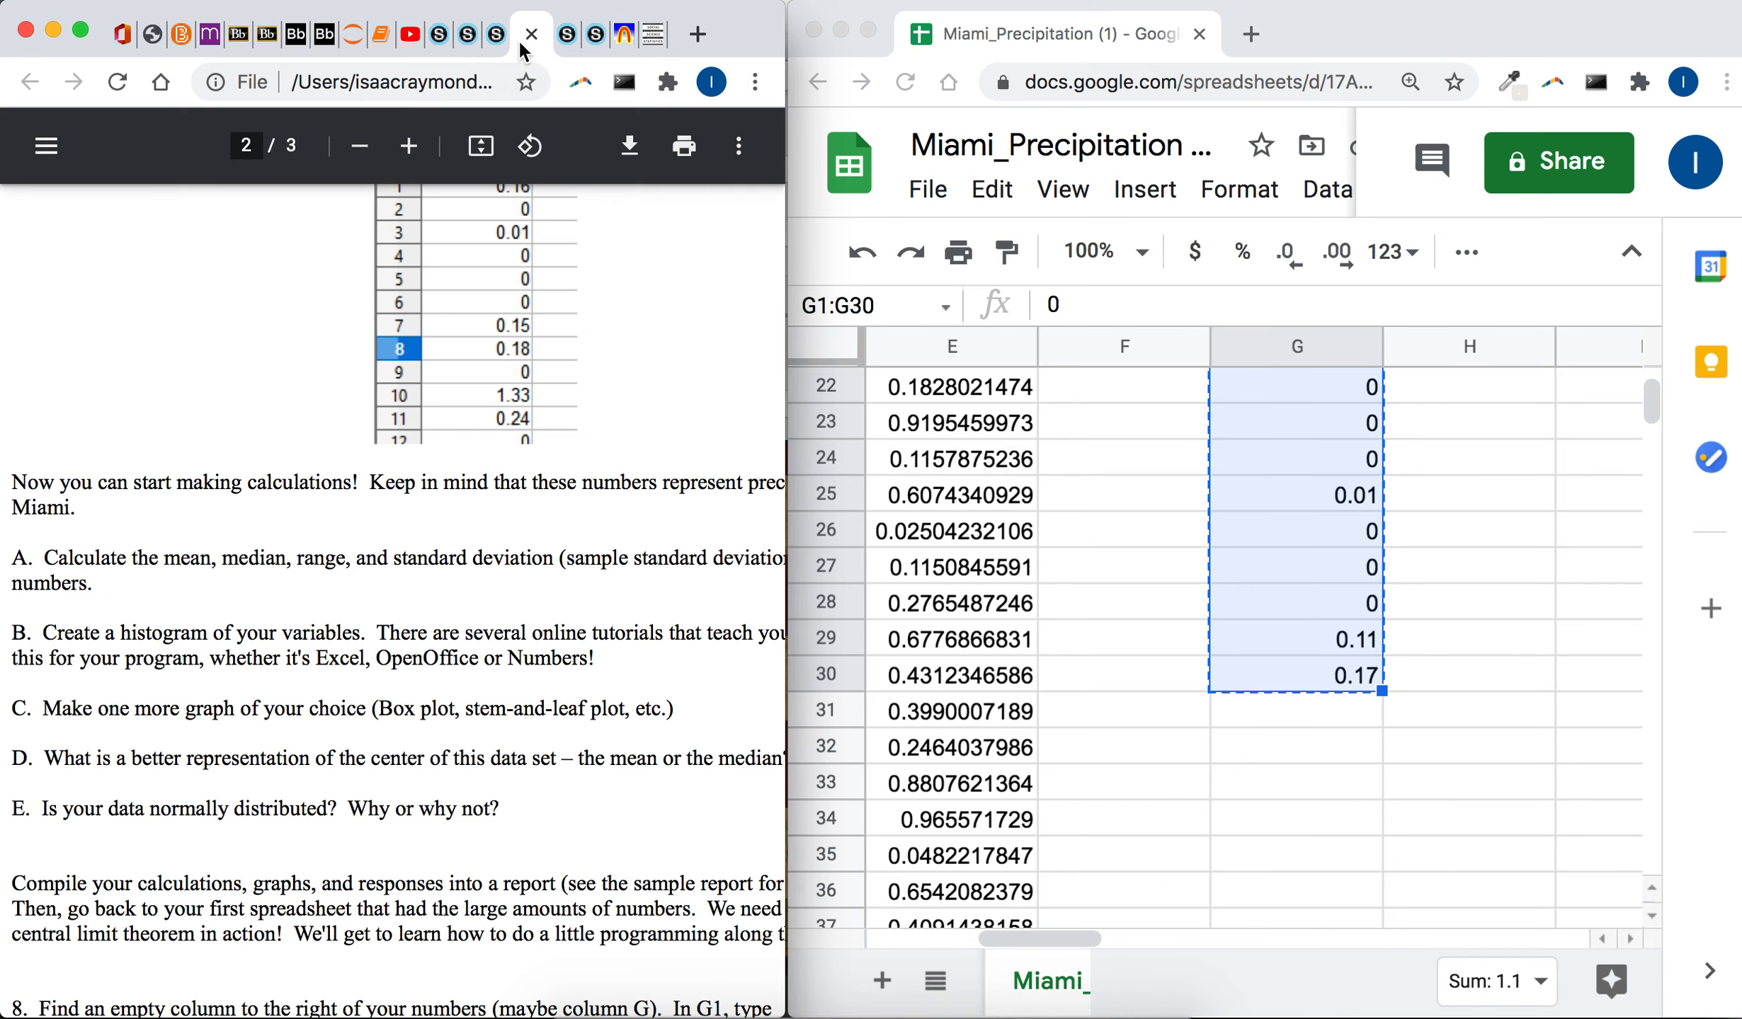
scroll(566, 663, "down", 5)
scroll(567, 664, "down", 10)
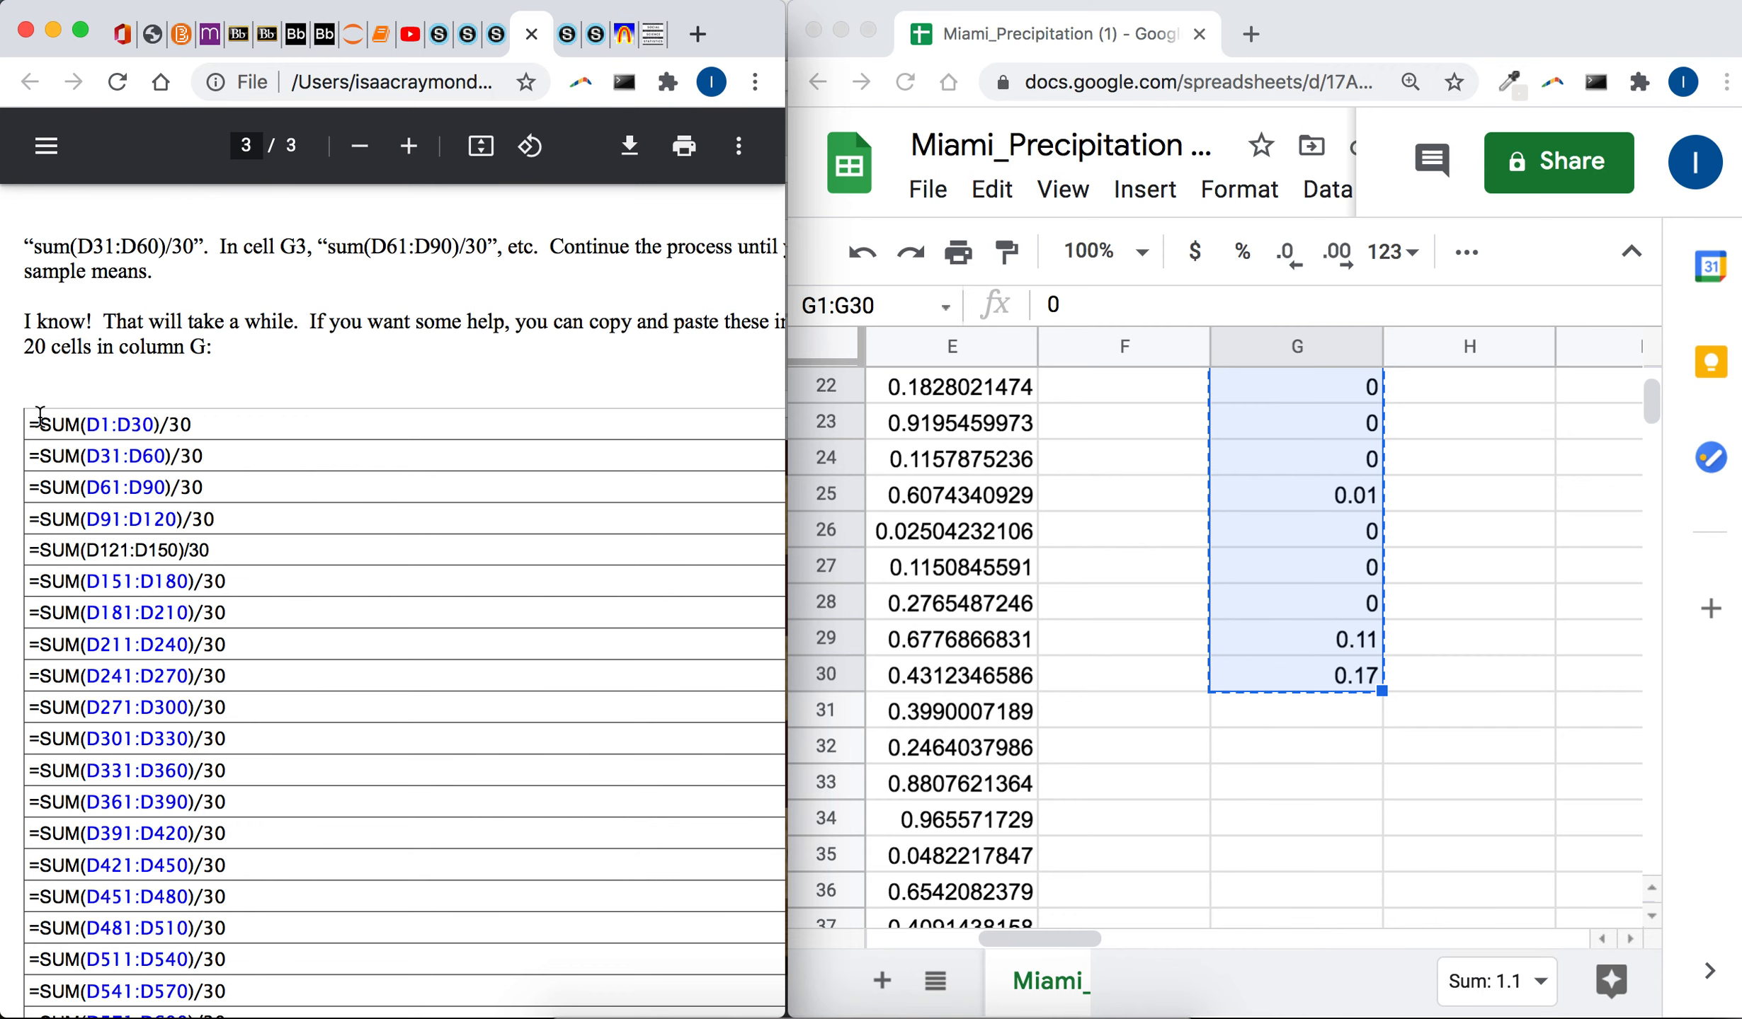
scroll(1047, 595, "left", 5)
scroll(1046, 595, "up", 3)
scroll(1046, 595, "up", 5)
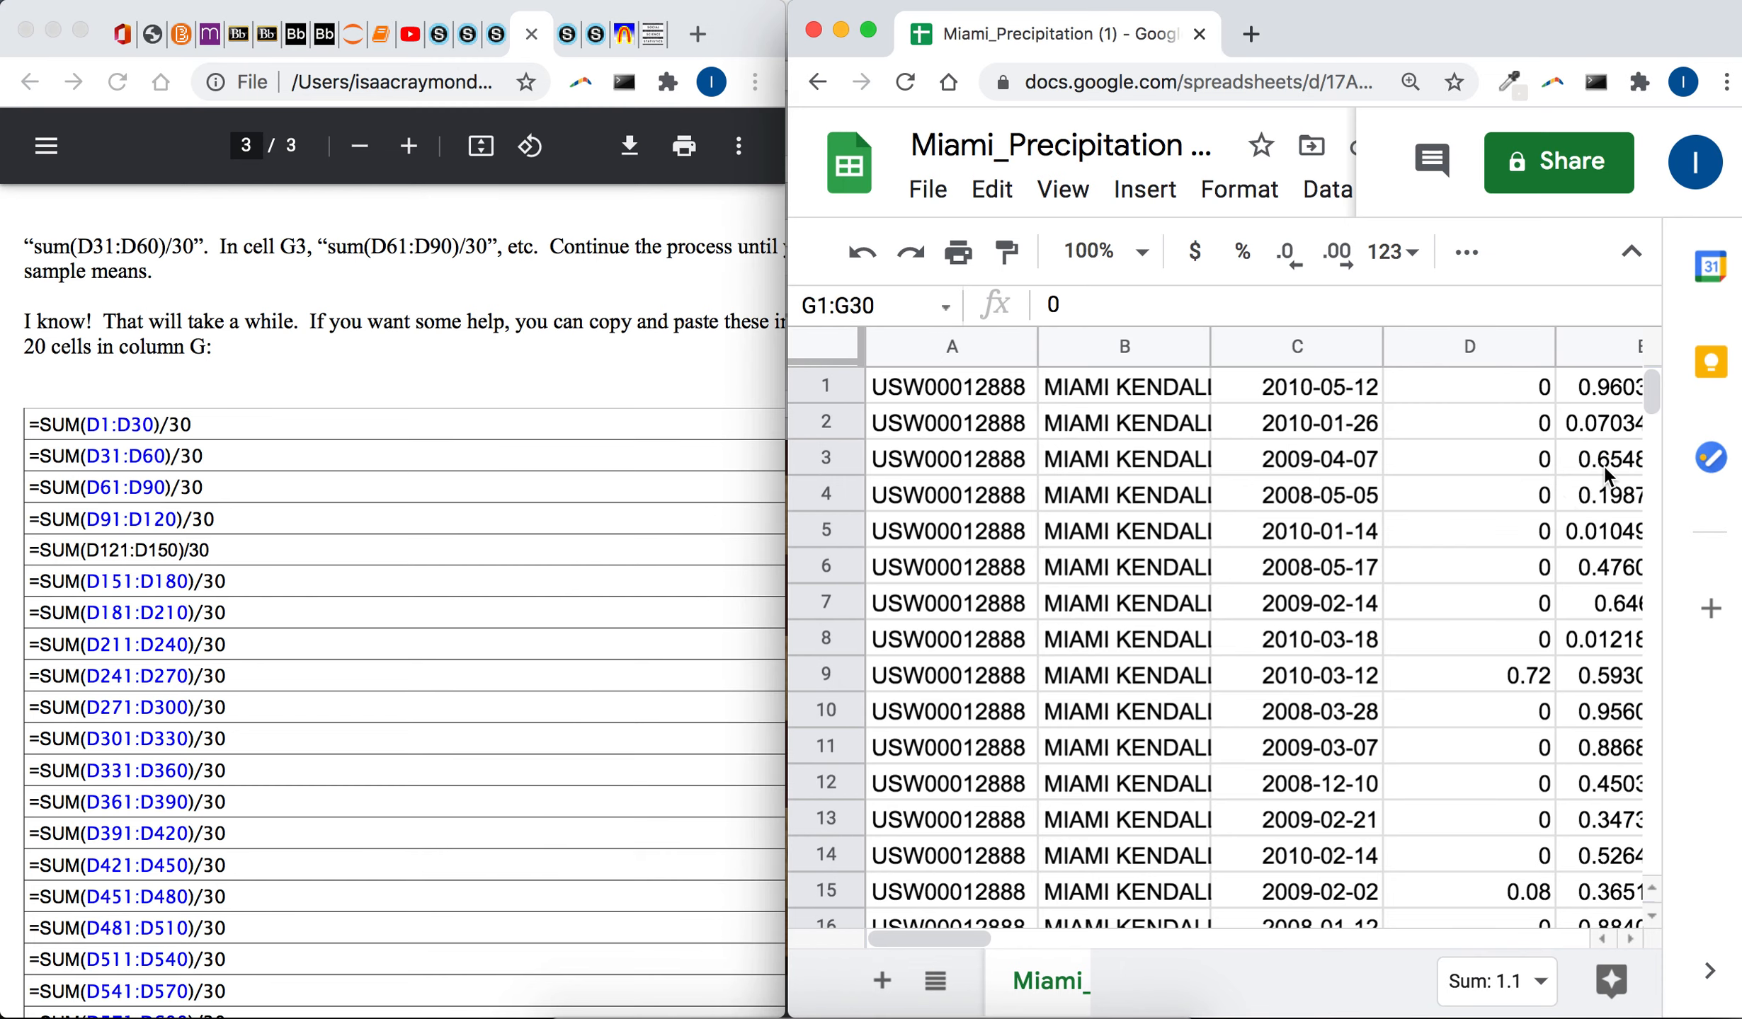
left_click_drag(30, 425, 243, 883)
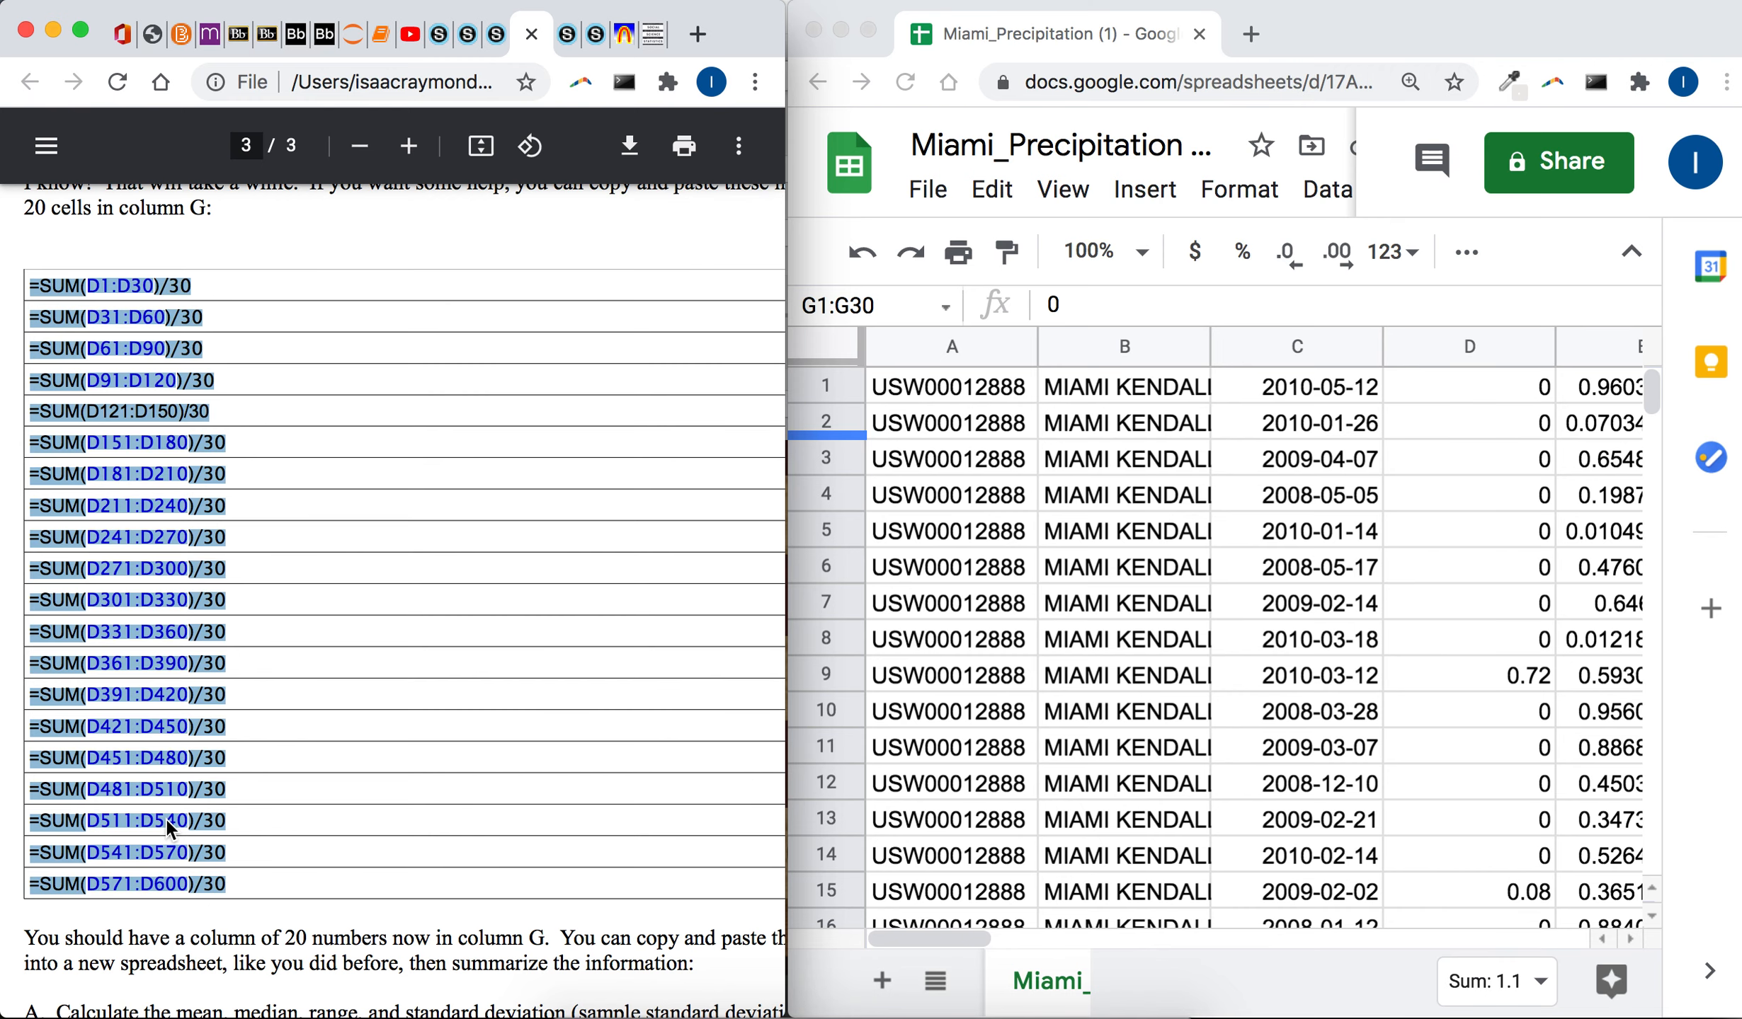
- Select cell I1 of the precipitation spreadsheet, two columns to the right of the sampled values
left_click(1548, 513)
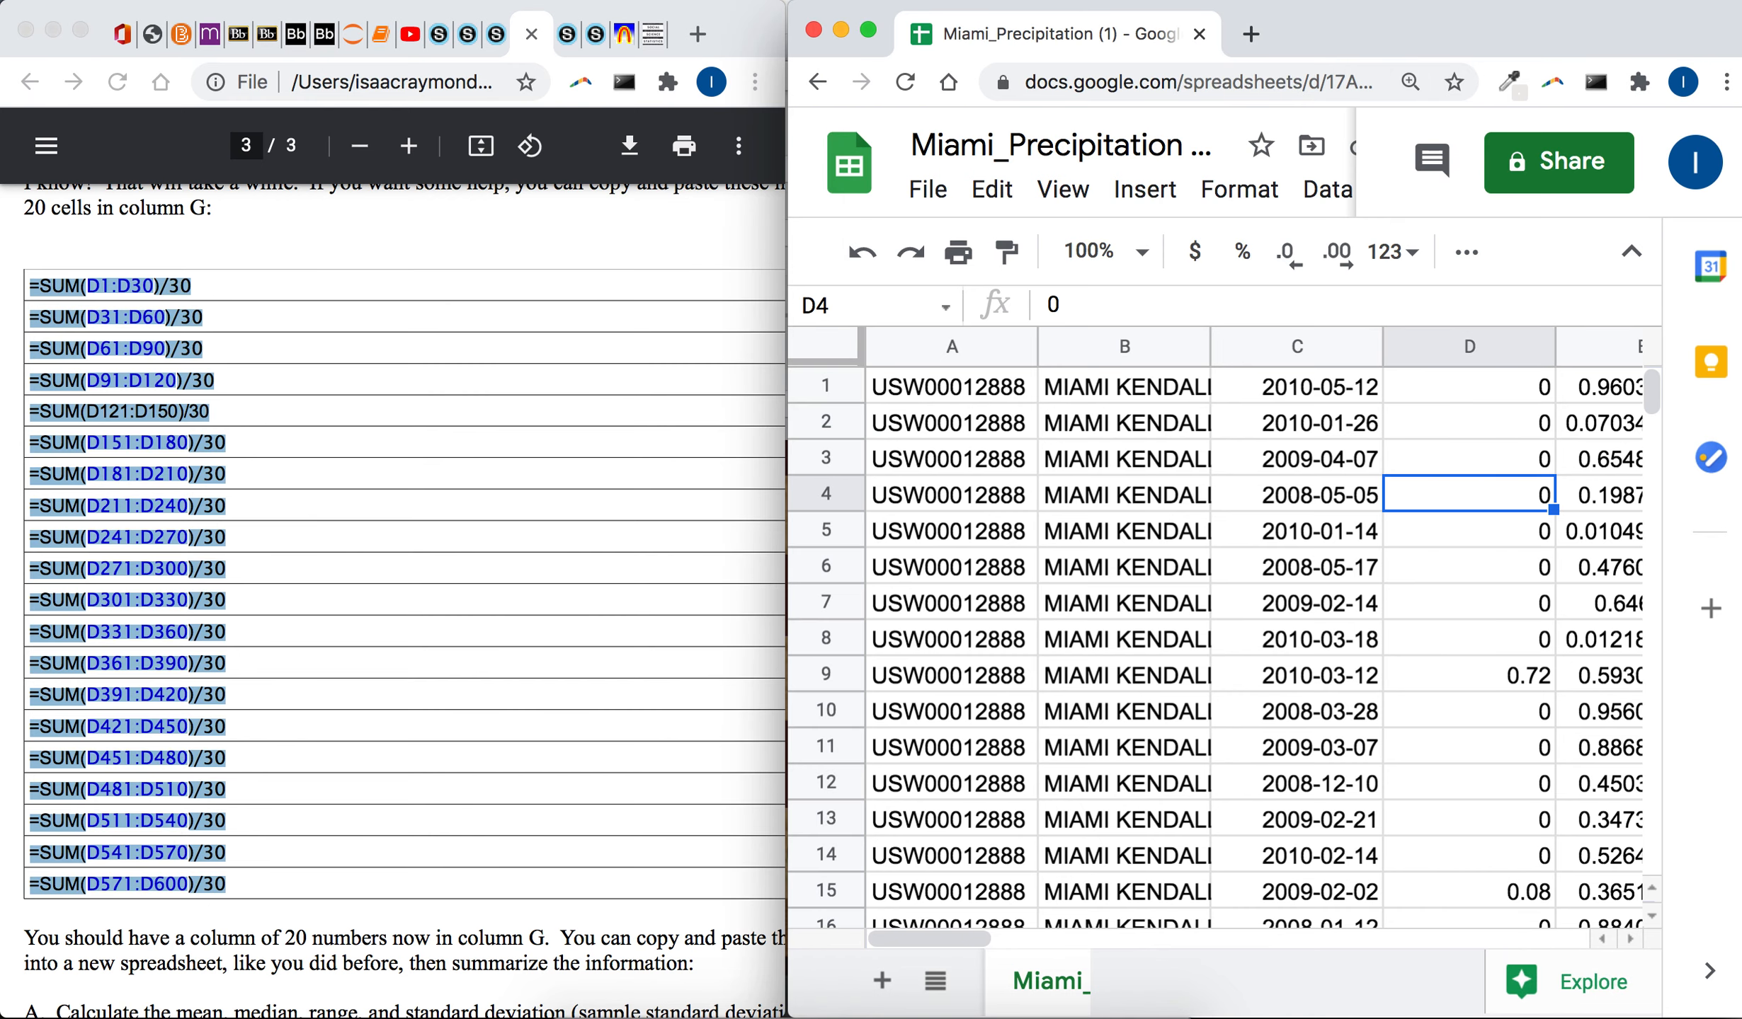
key("Right")
key("Right")
key("Up")
key("Up")
key("Up")
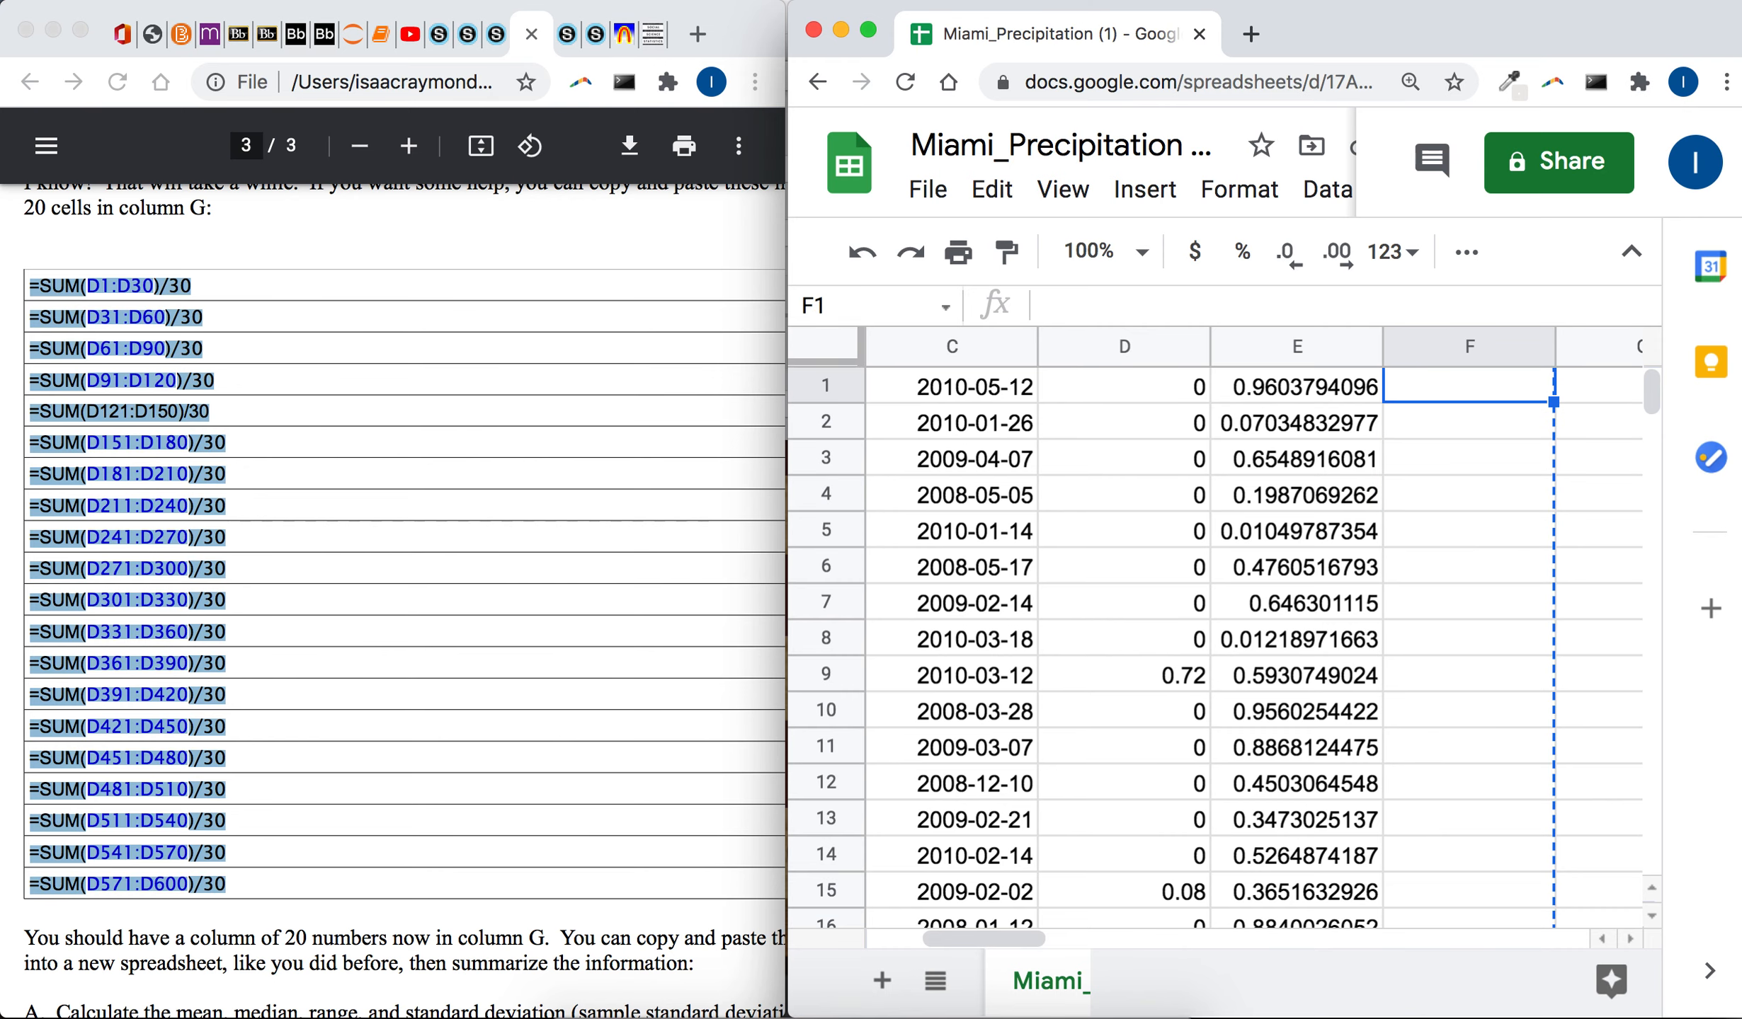
key("Right")
key("Right")
key("Right")
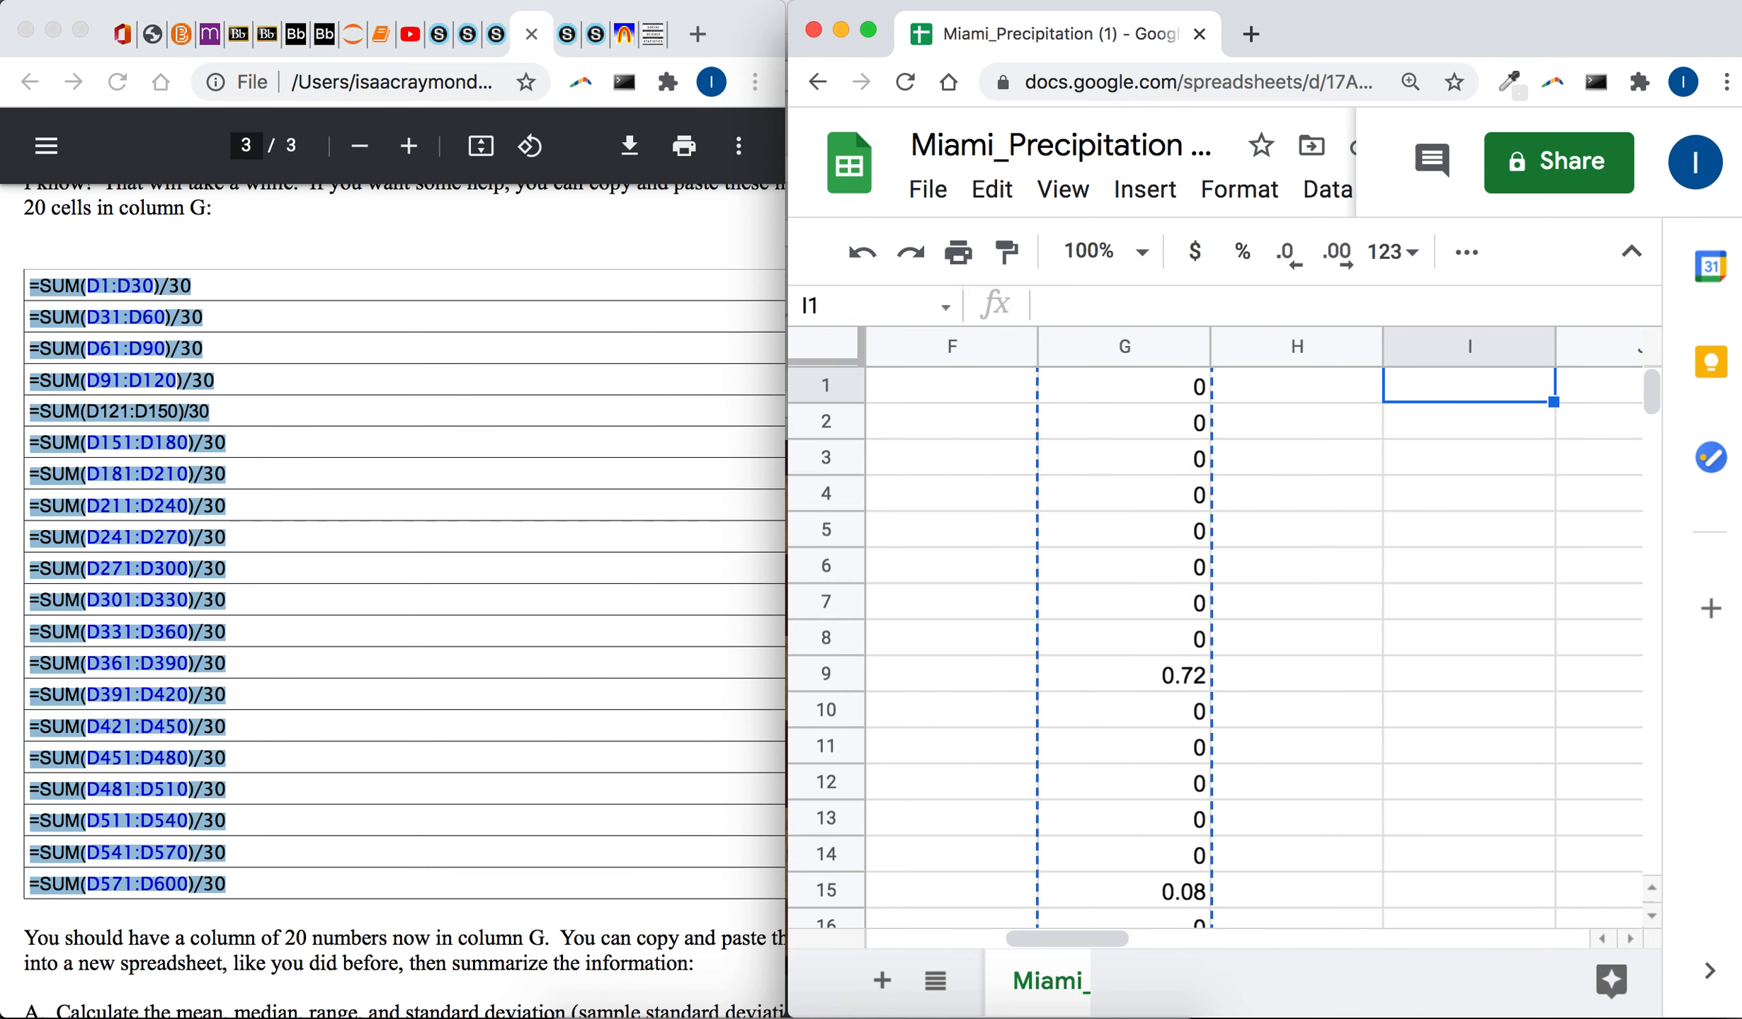
right_click(1496, 388)
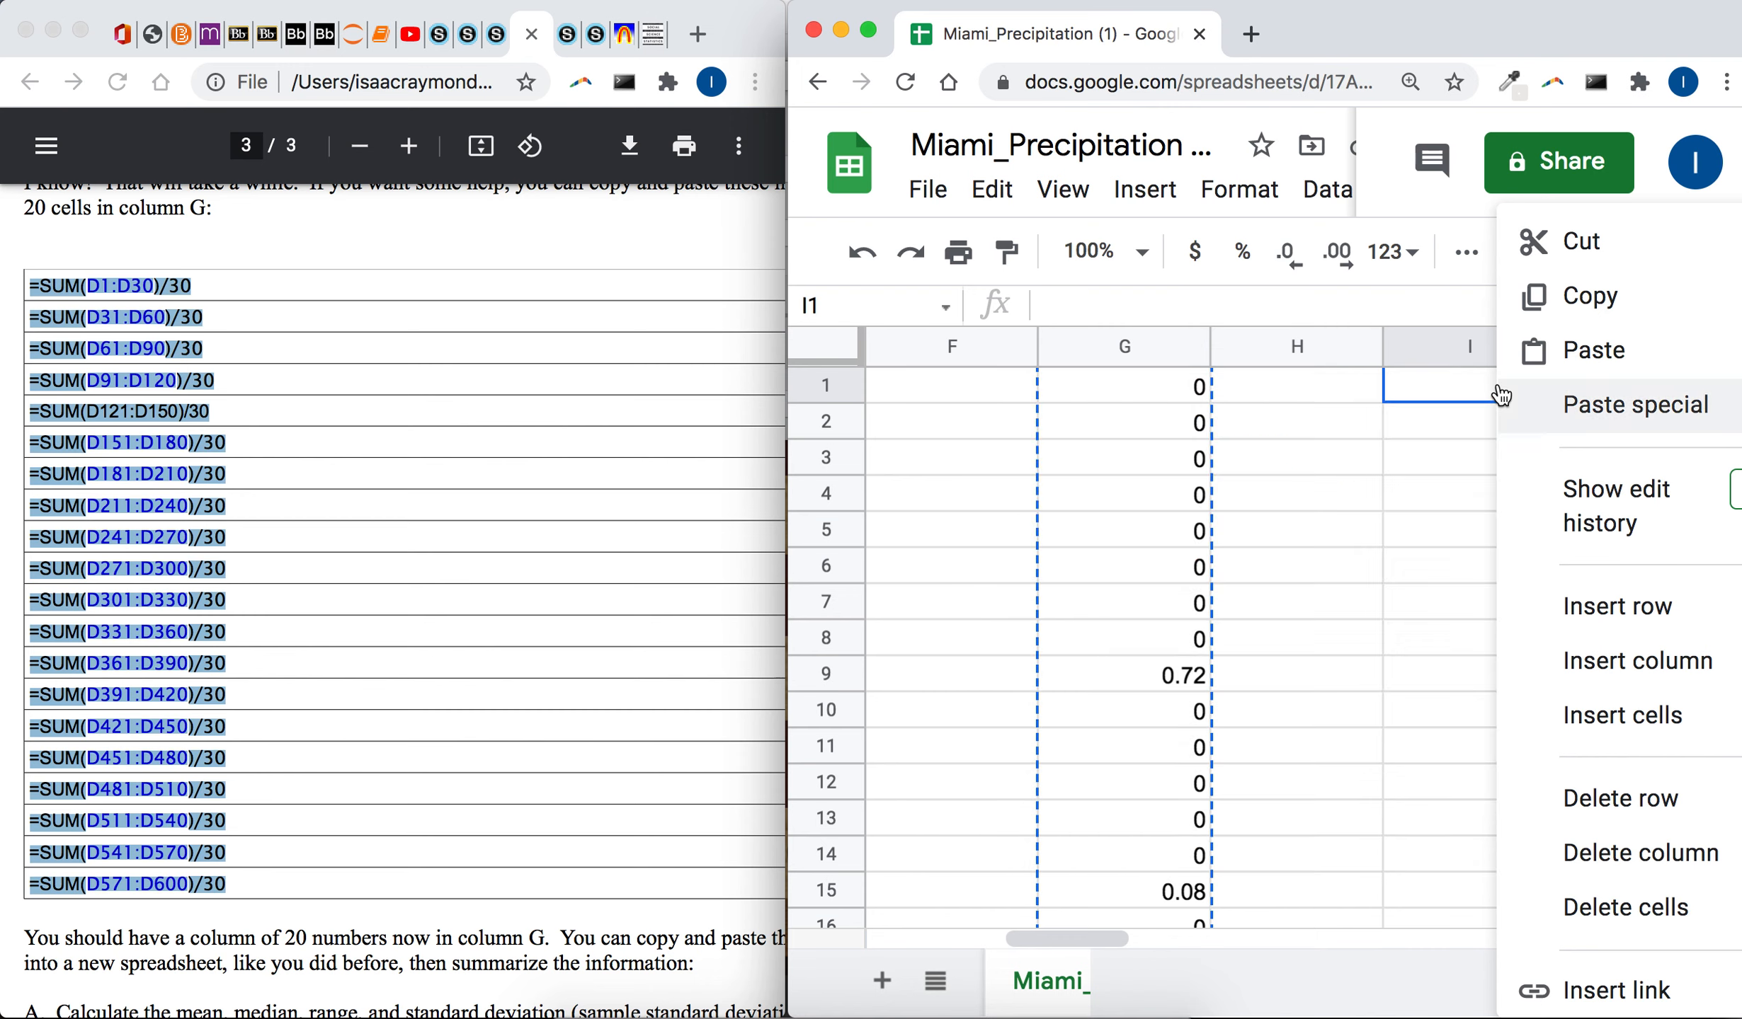
mouse_move(1523, 402)
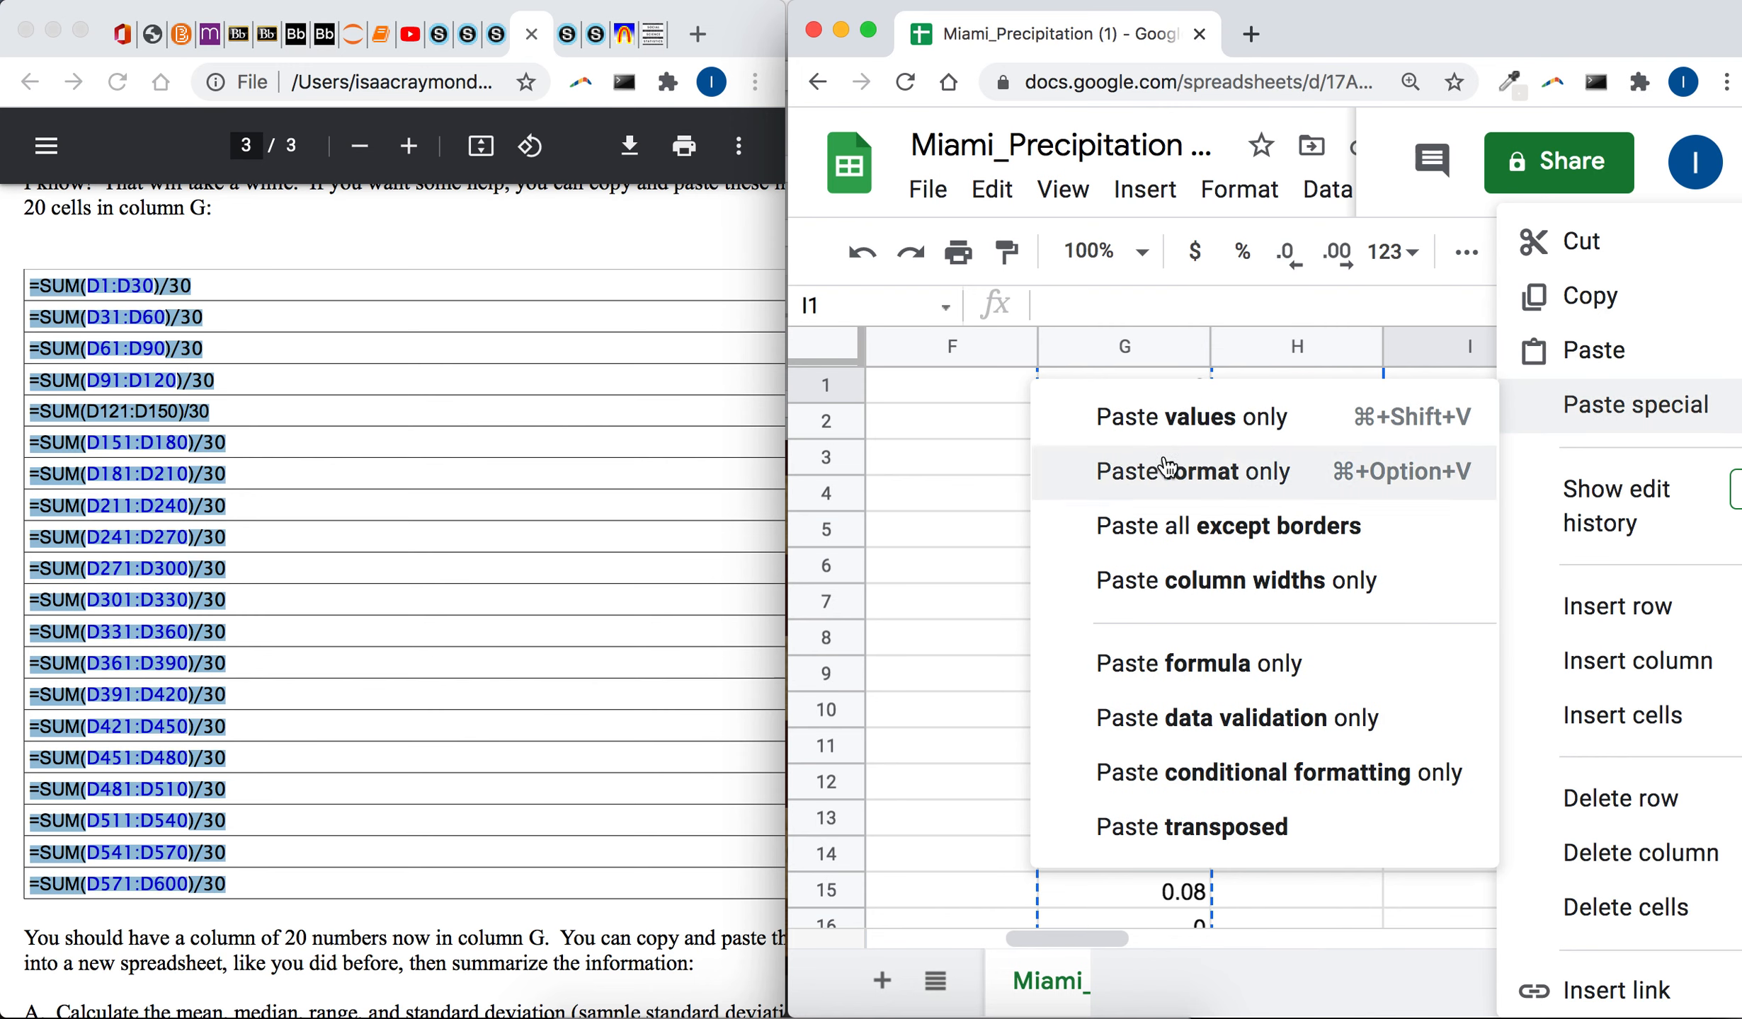
left_click(1000, 489)
left_click(1415, 375)
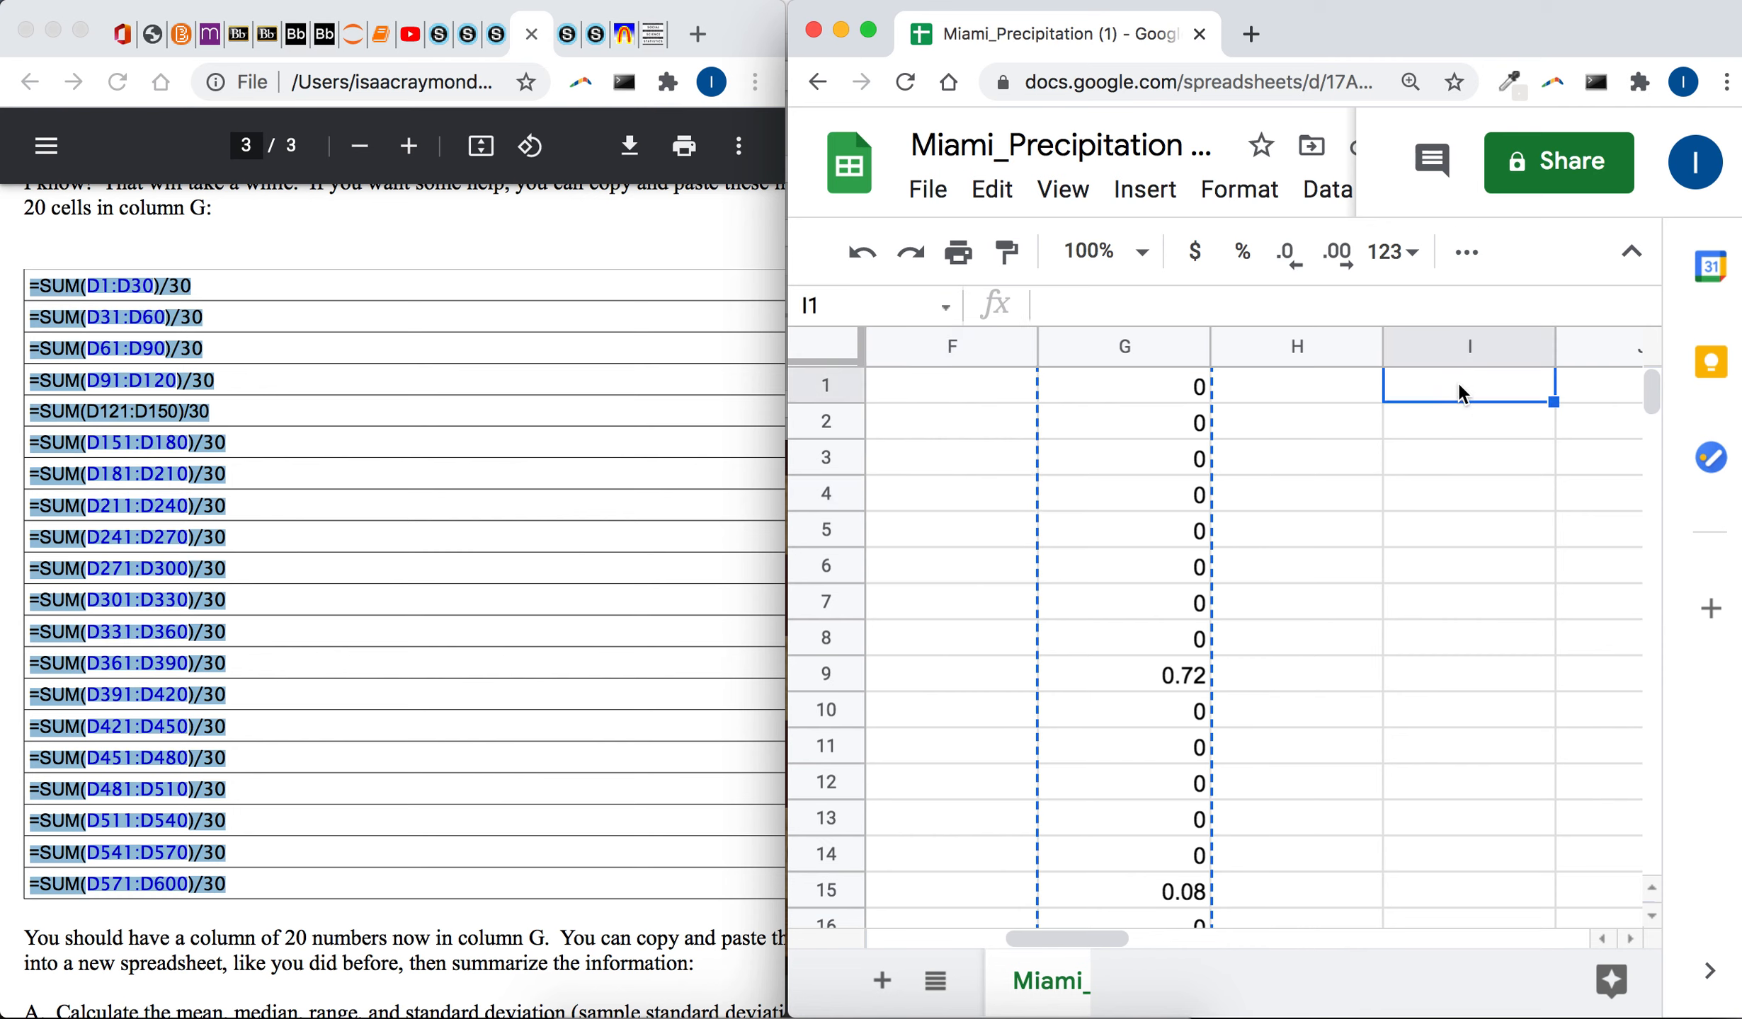
- Try pasting the copied formulas into cell I1, inspect the cell, and clear it again
right_click(1457, 381)
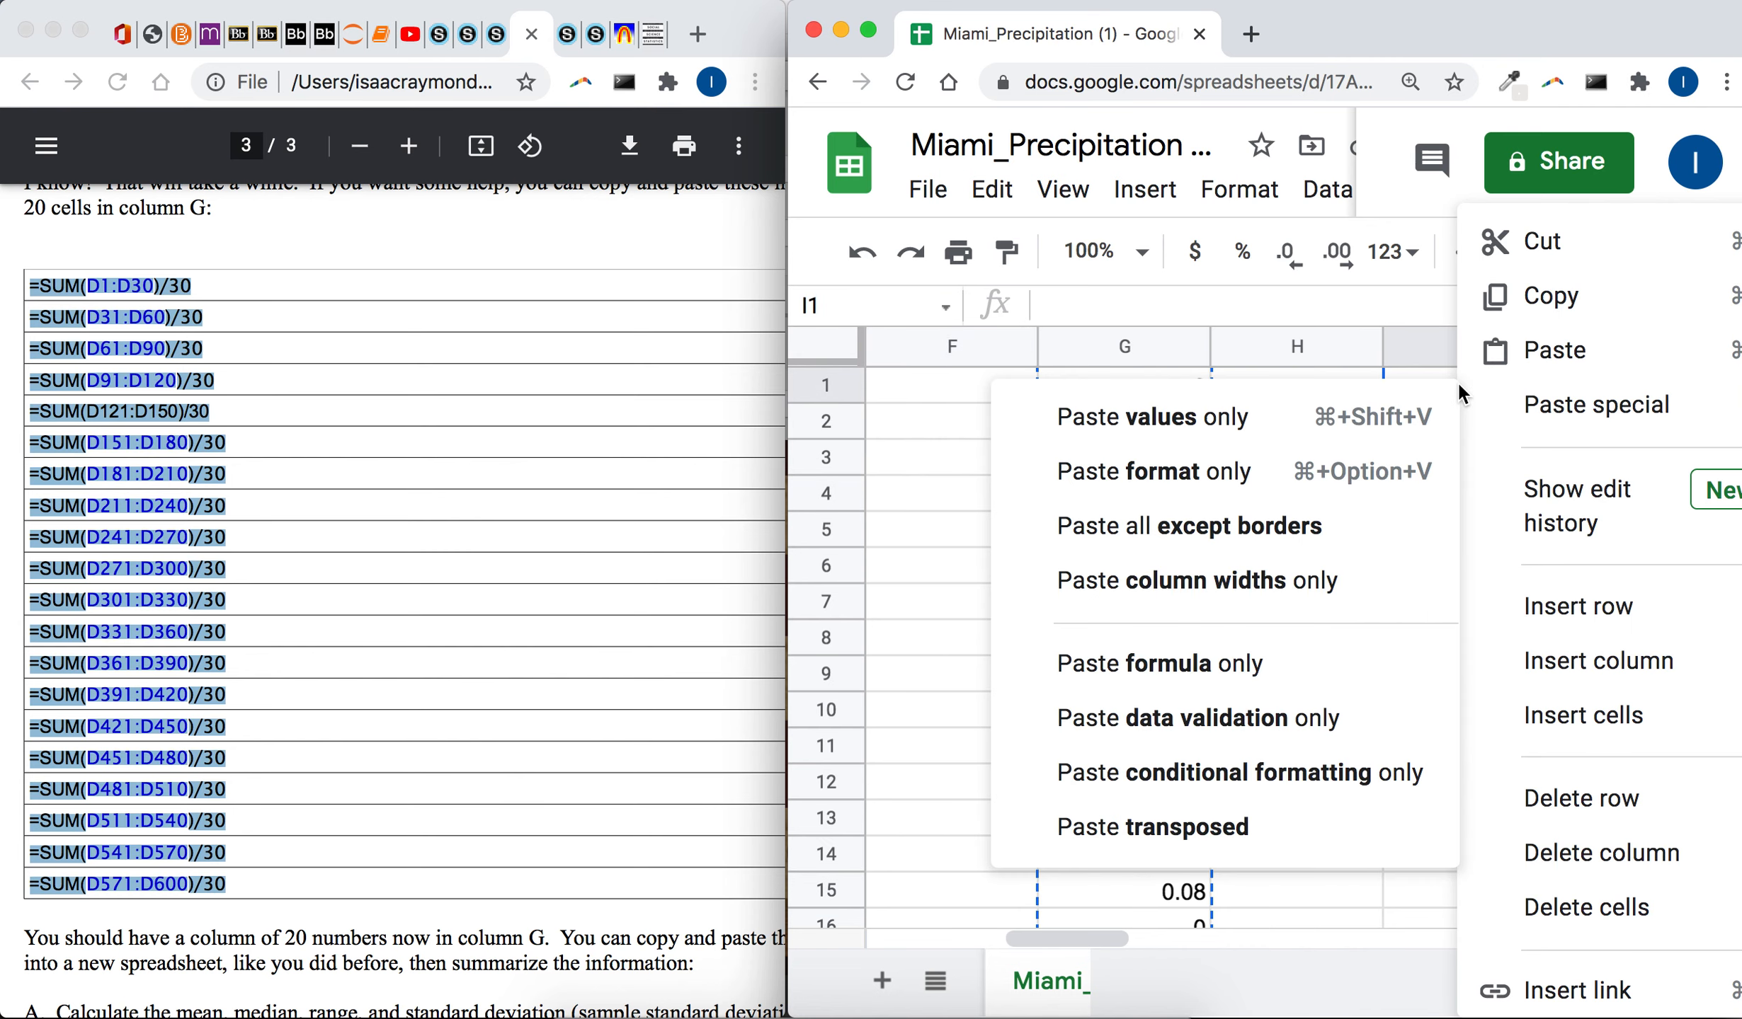
left_click(1523, 349)
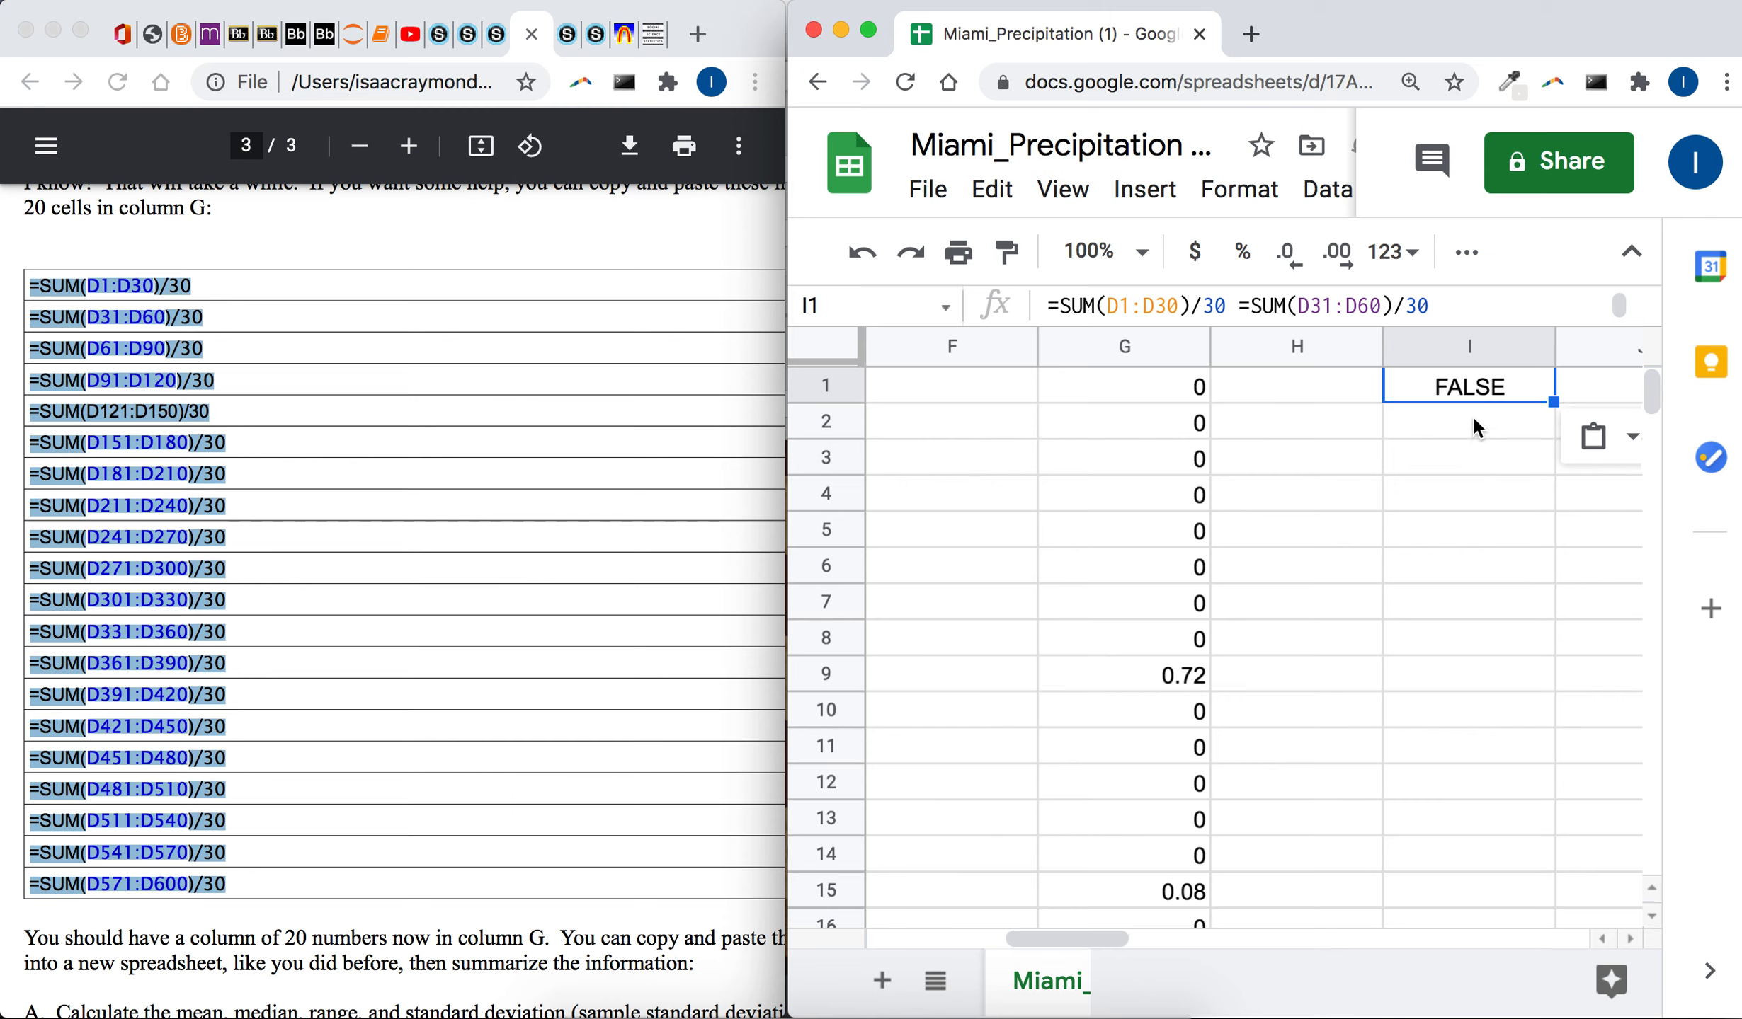
left_click(1473, 435)
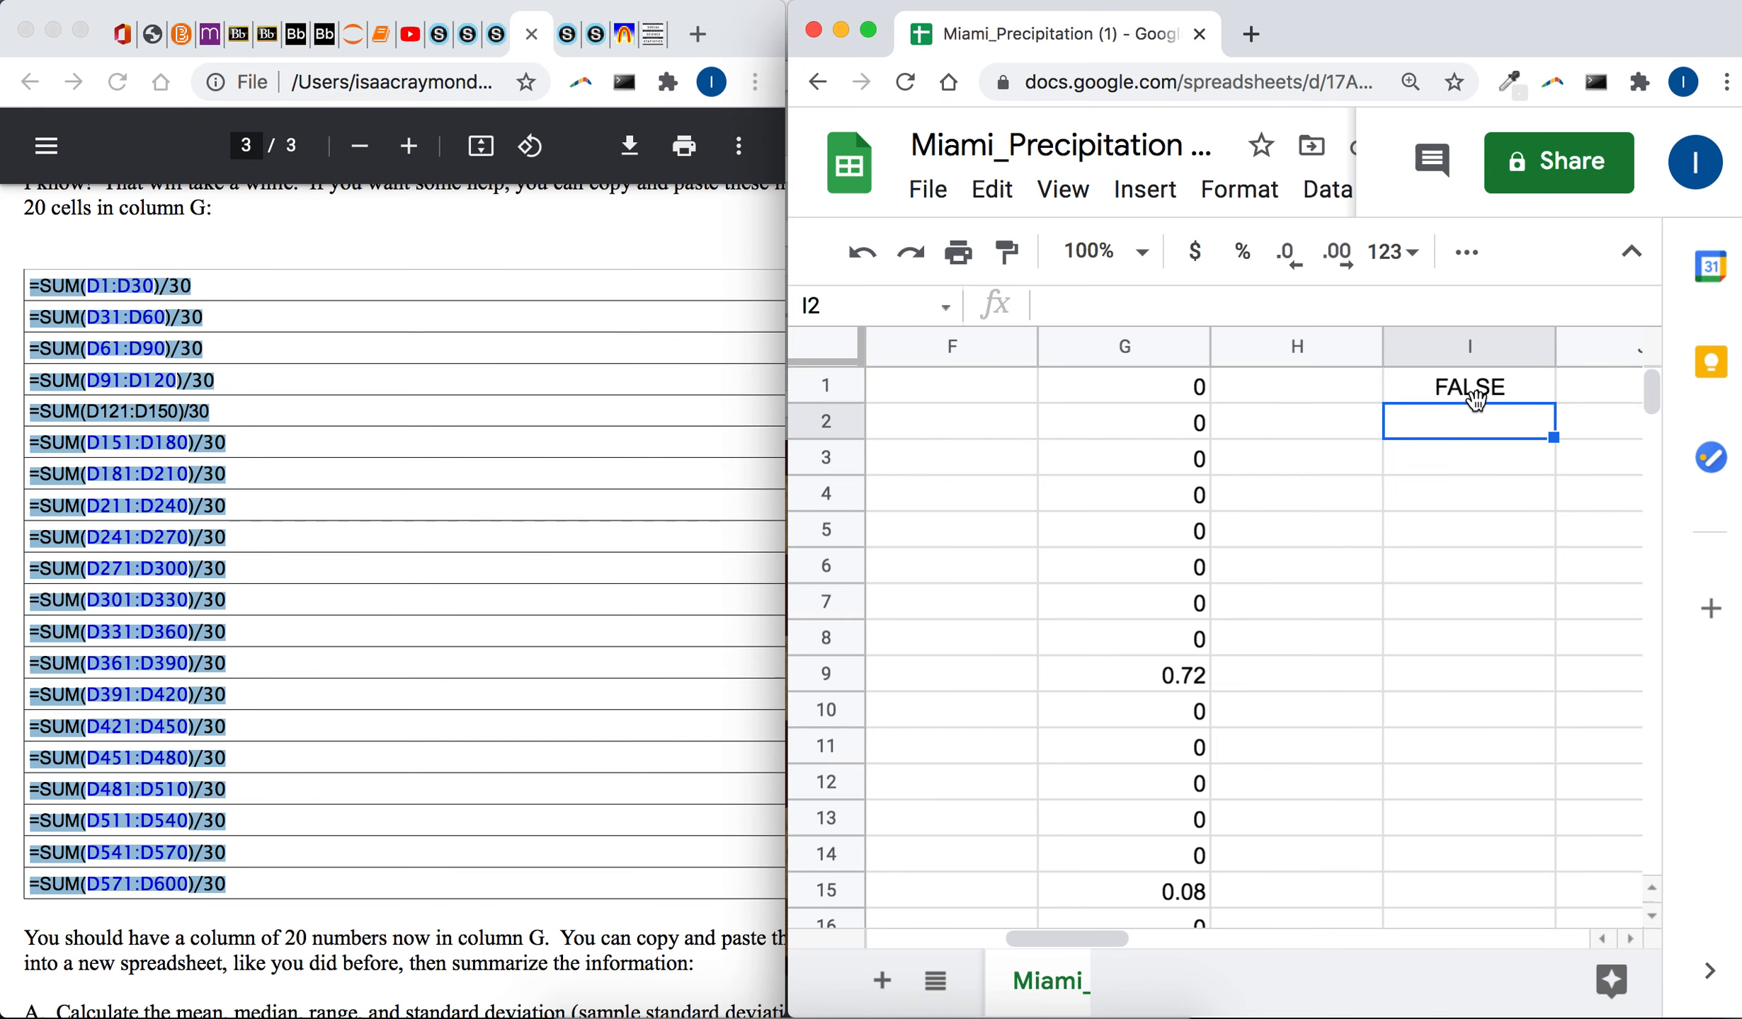
left_click(1467, 395)
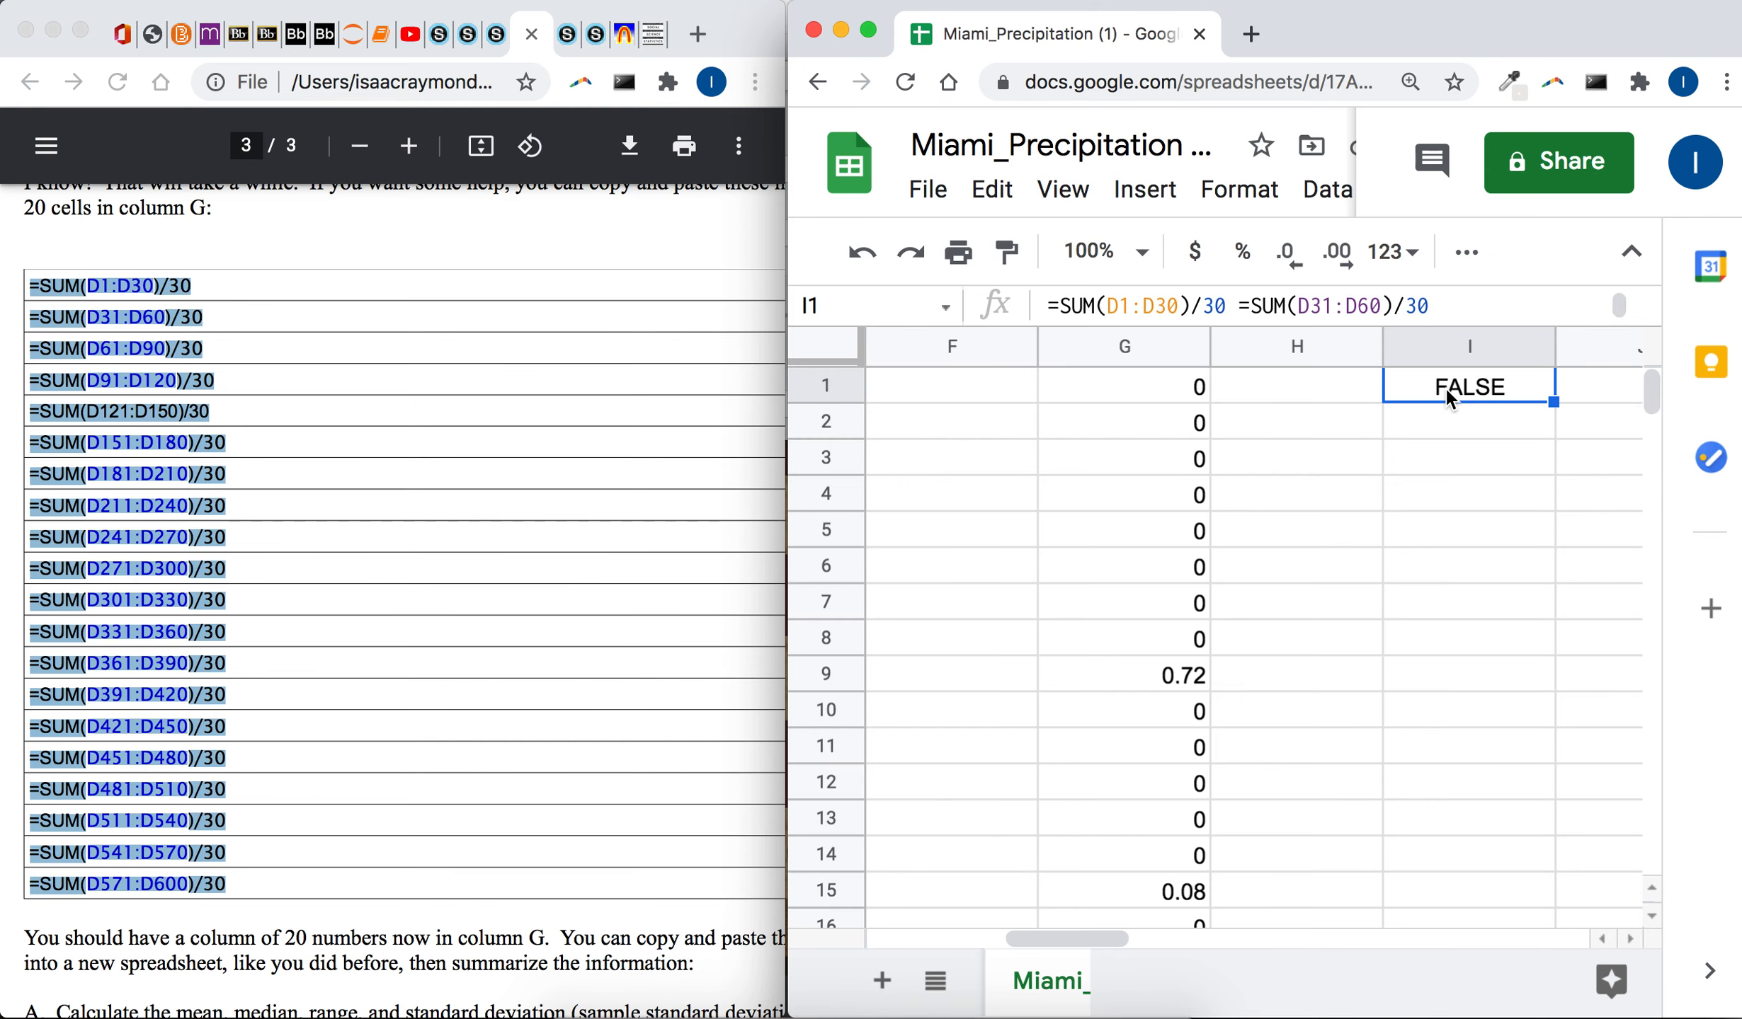
right_click(128, 382)
left_click(158, 436)
key("Delete")
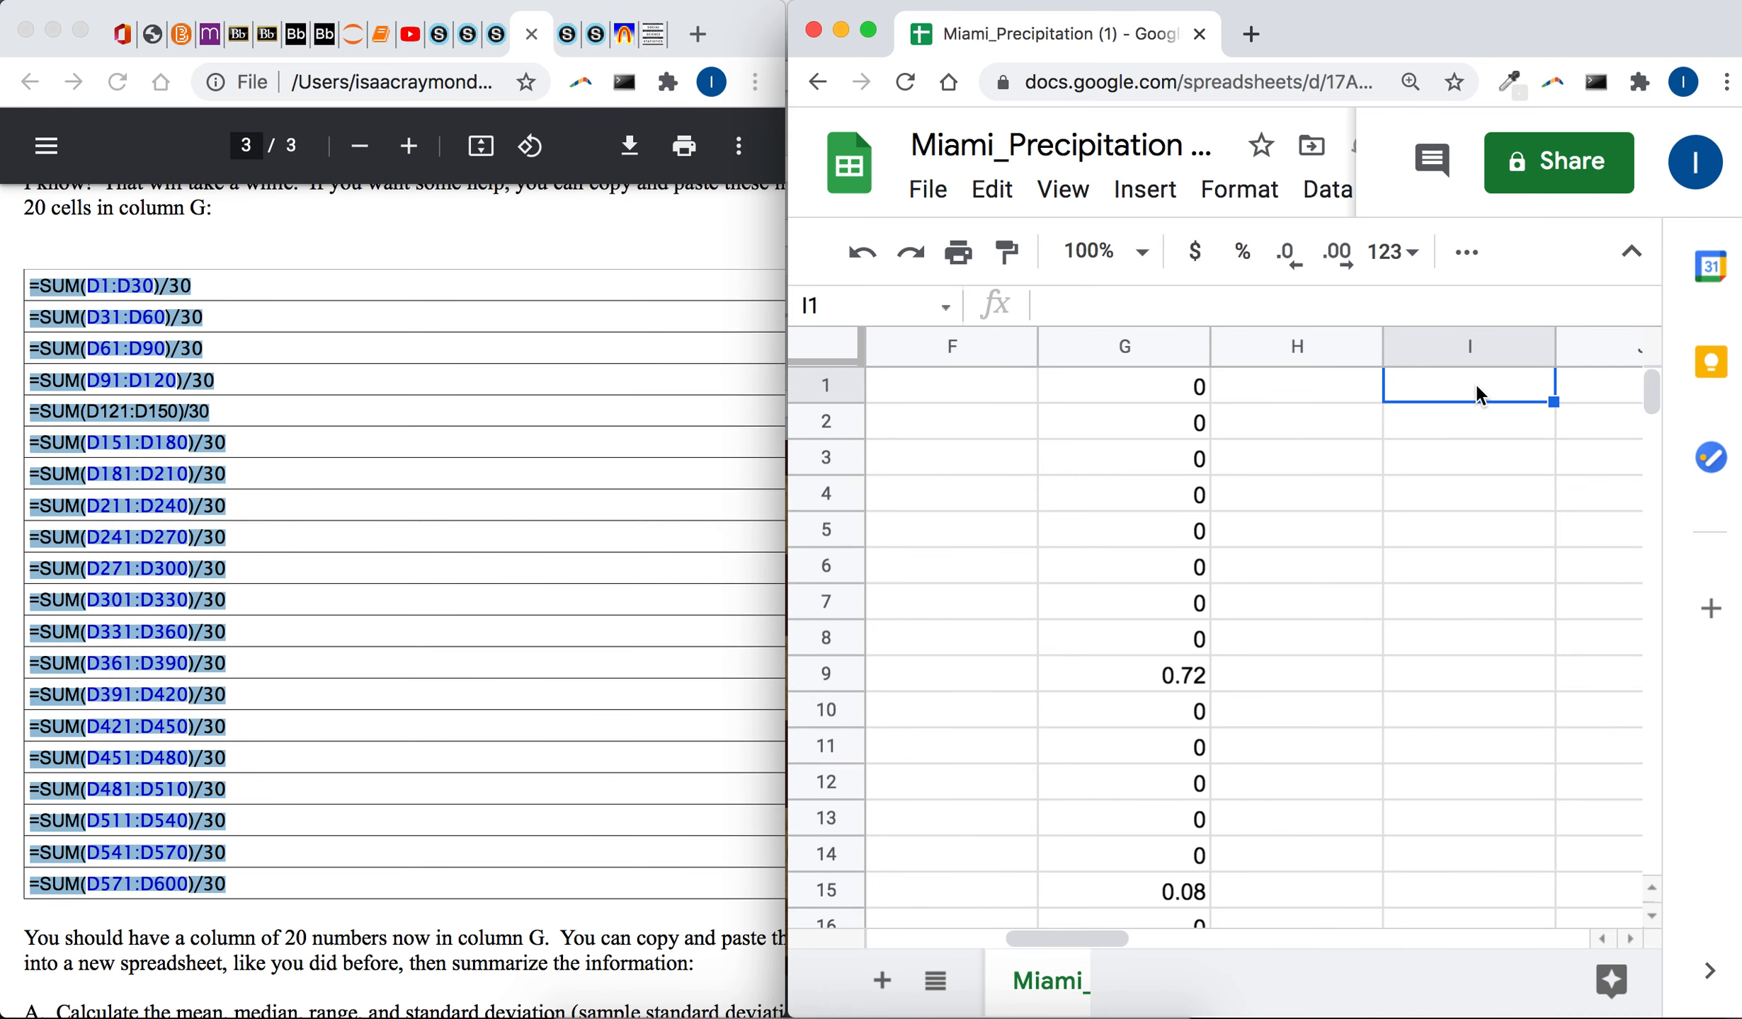
- Paste the formulas into cell I1 once more and open the cell to examine its contents
key("super+v")
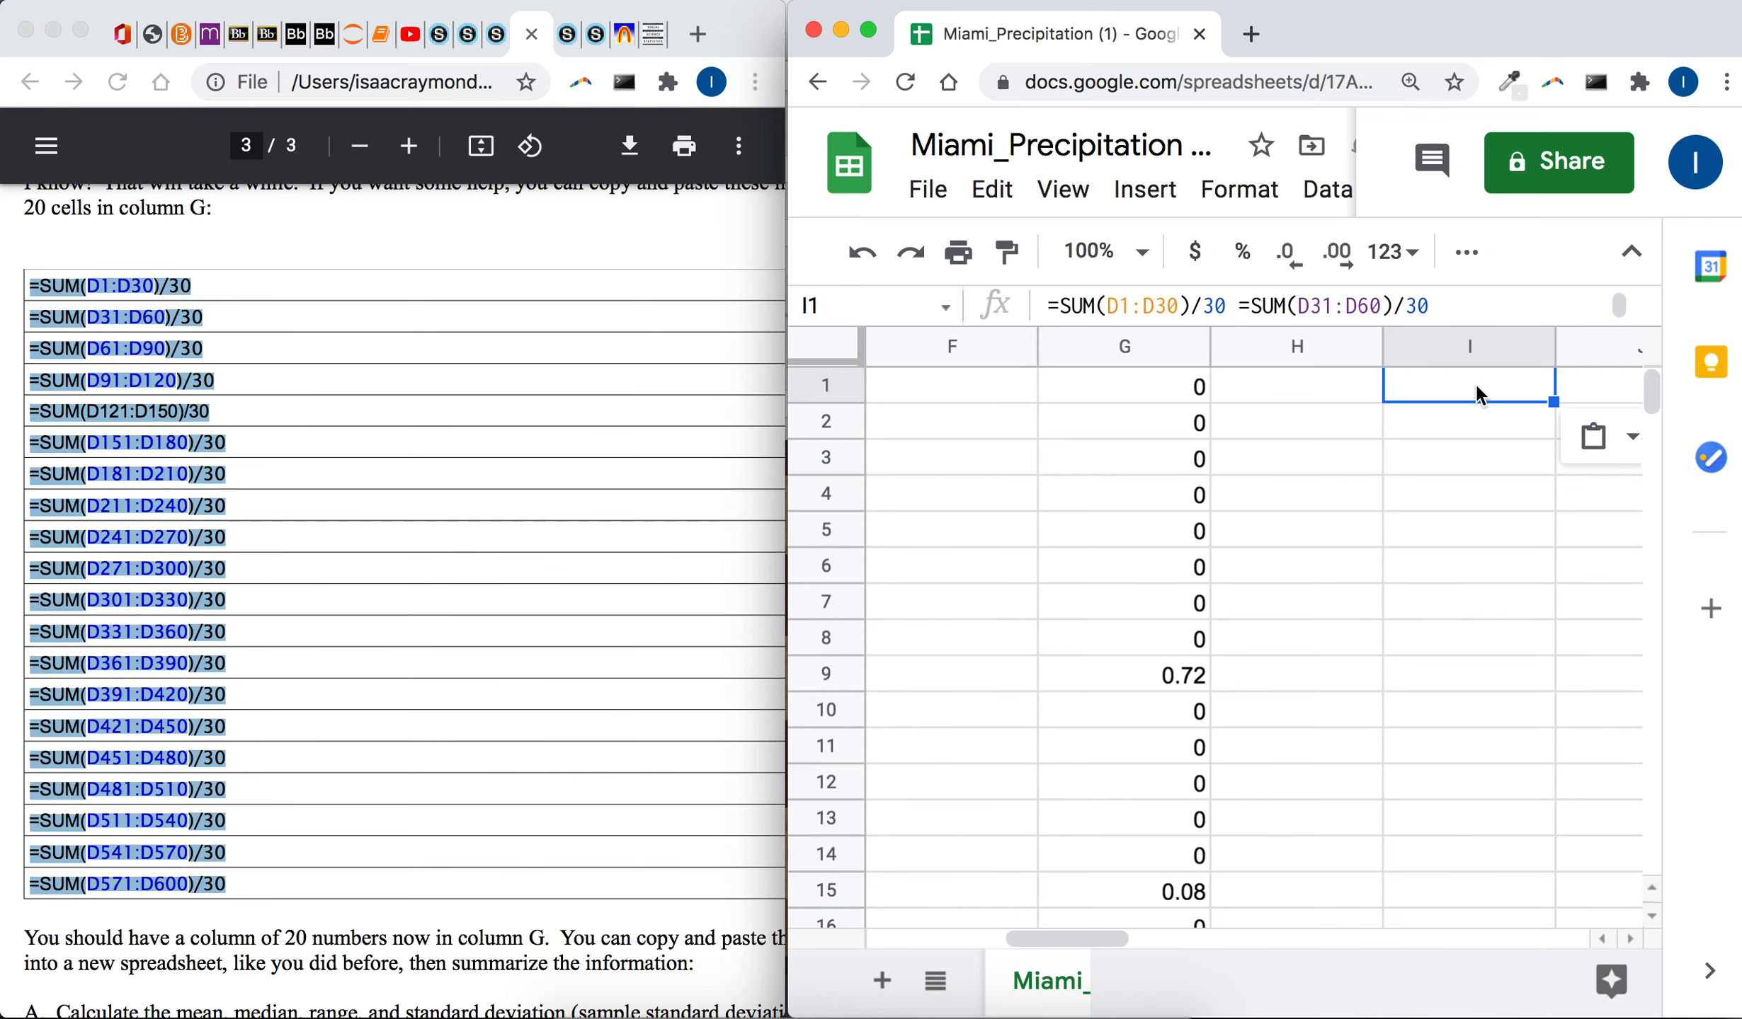
left_click(1471, 456)
left_click(1460, 429)
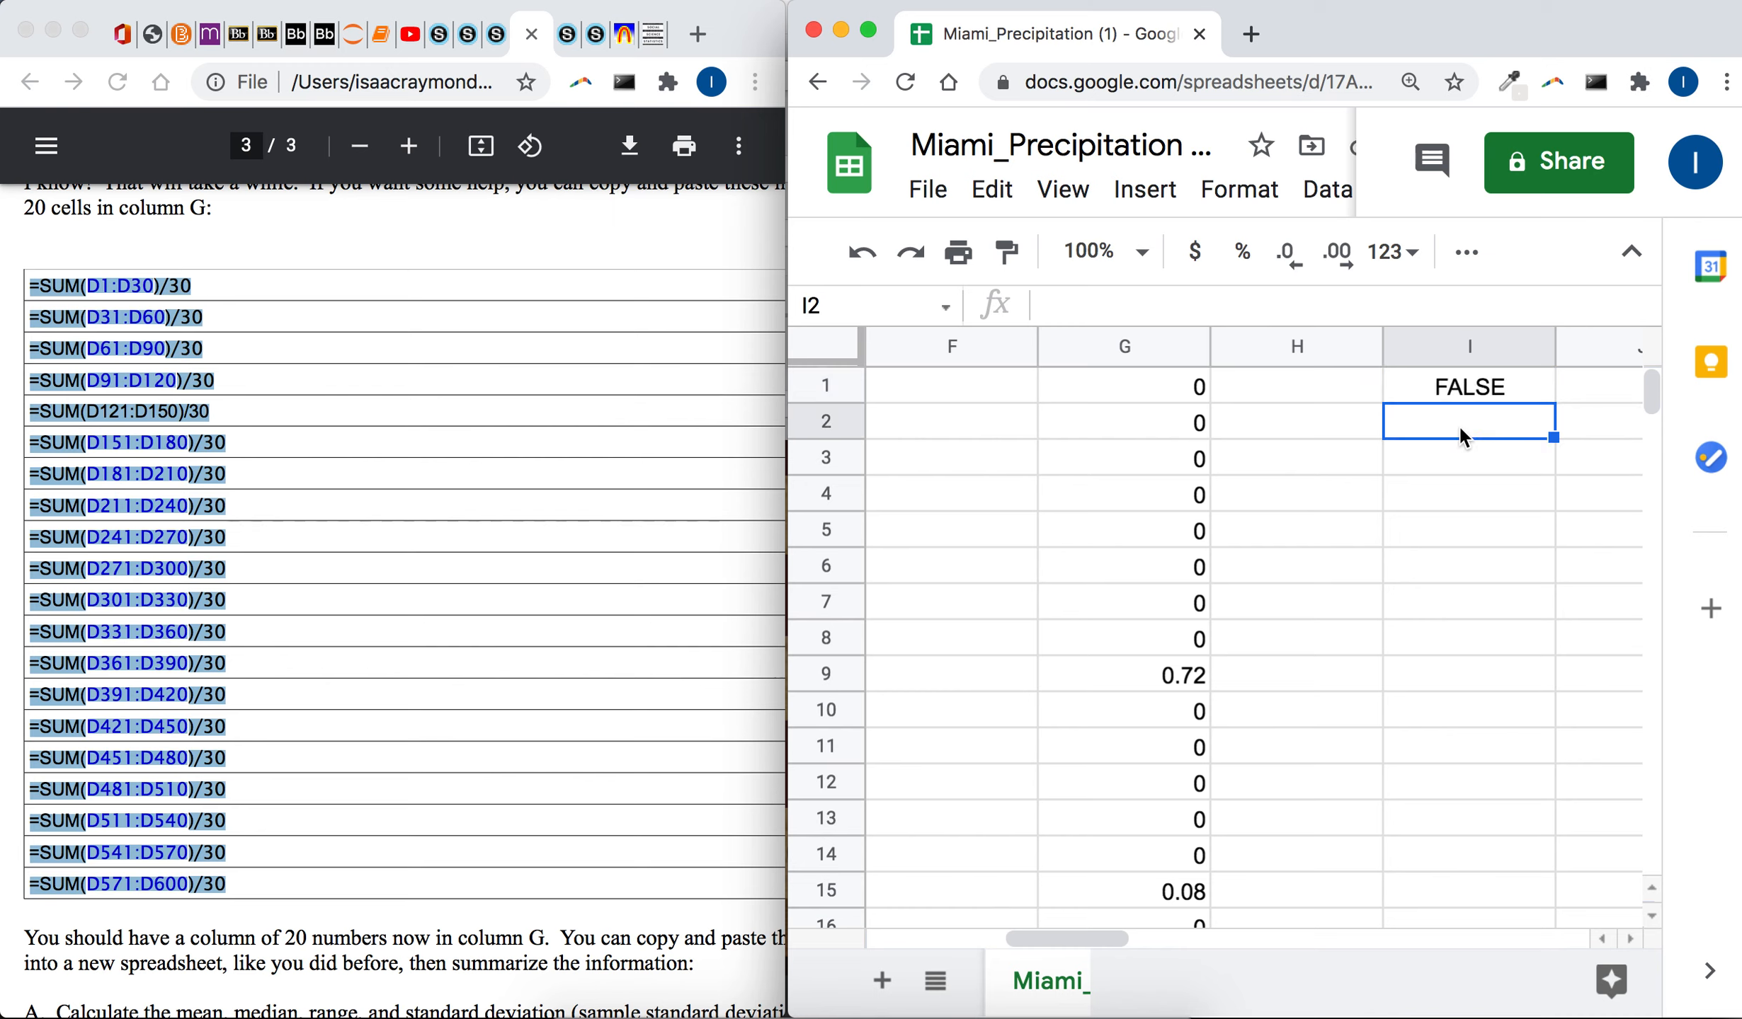
left_click(95, 416)
left_click(219, 399)
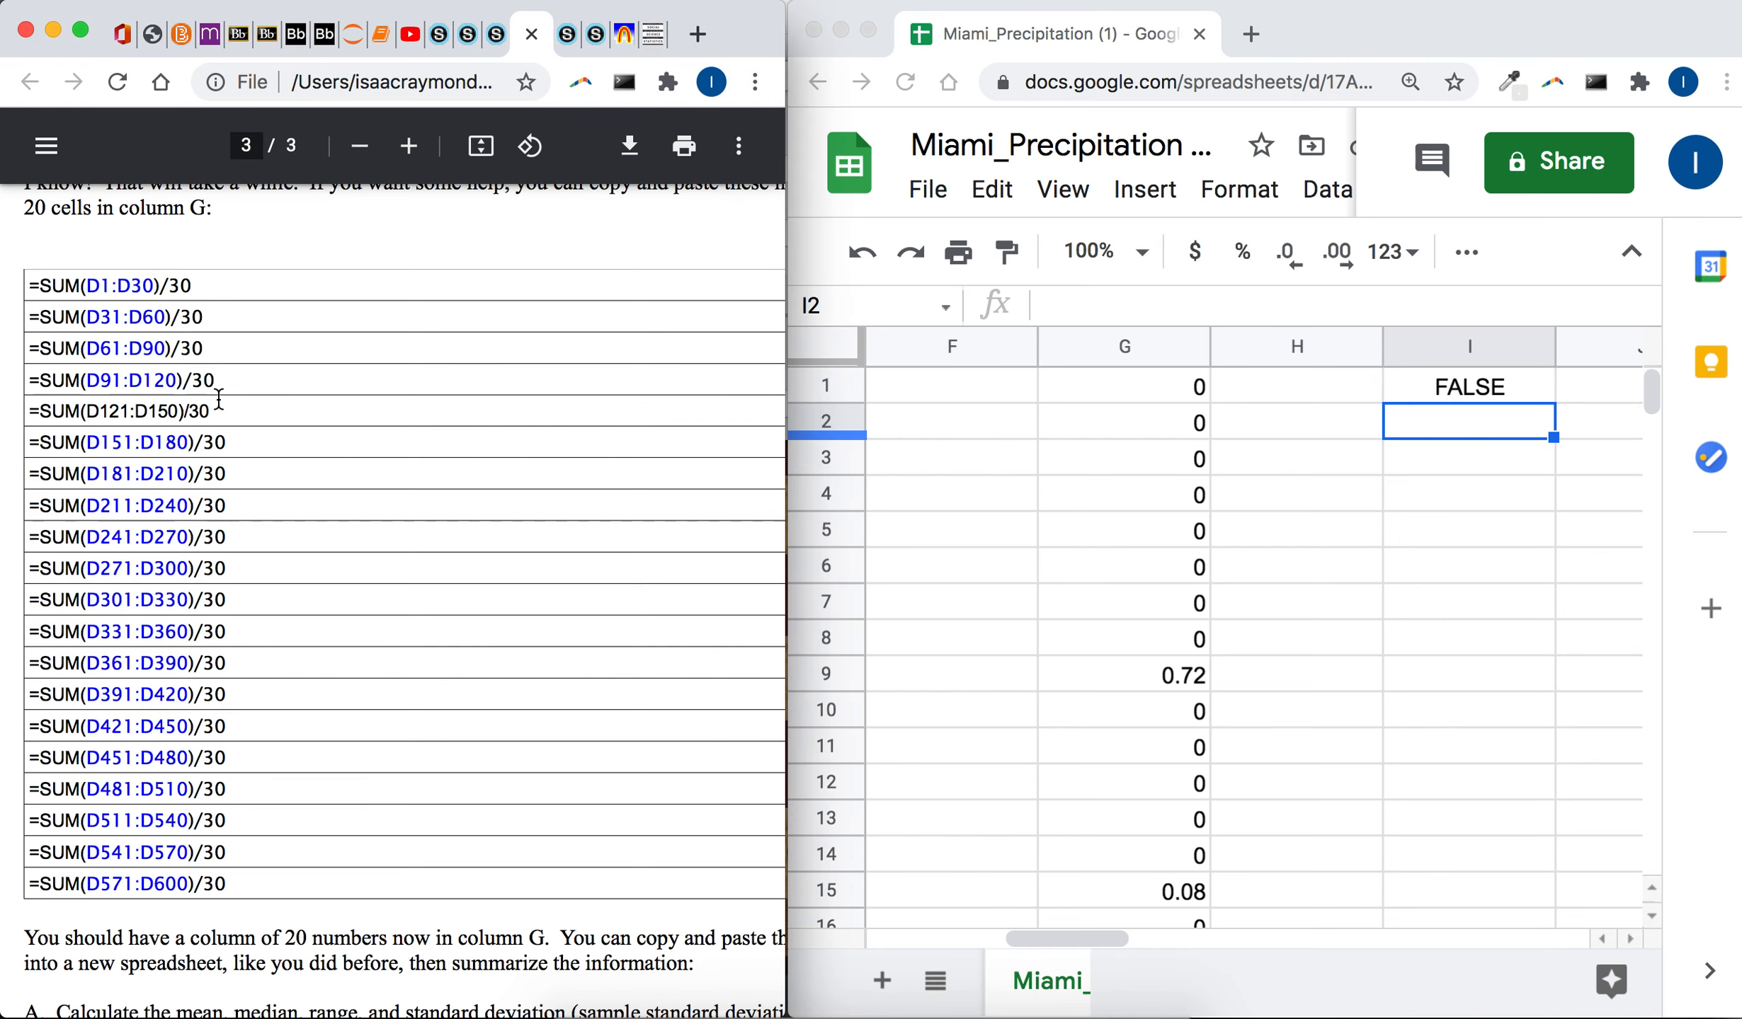
left_click(1423, 422)
left_click(1471, 391)
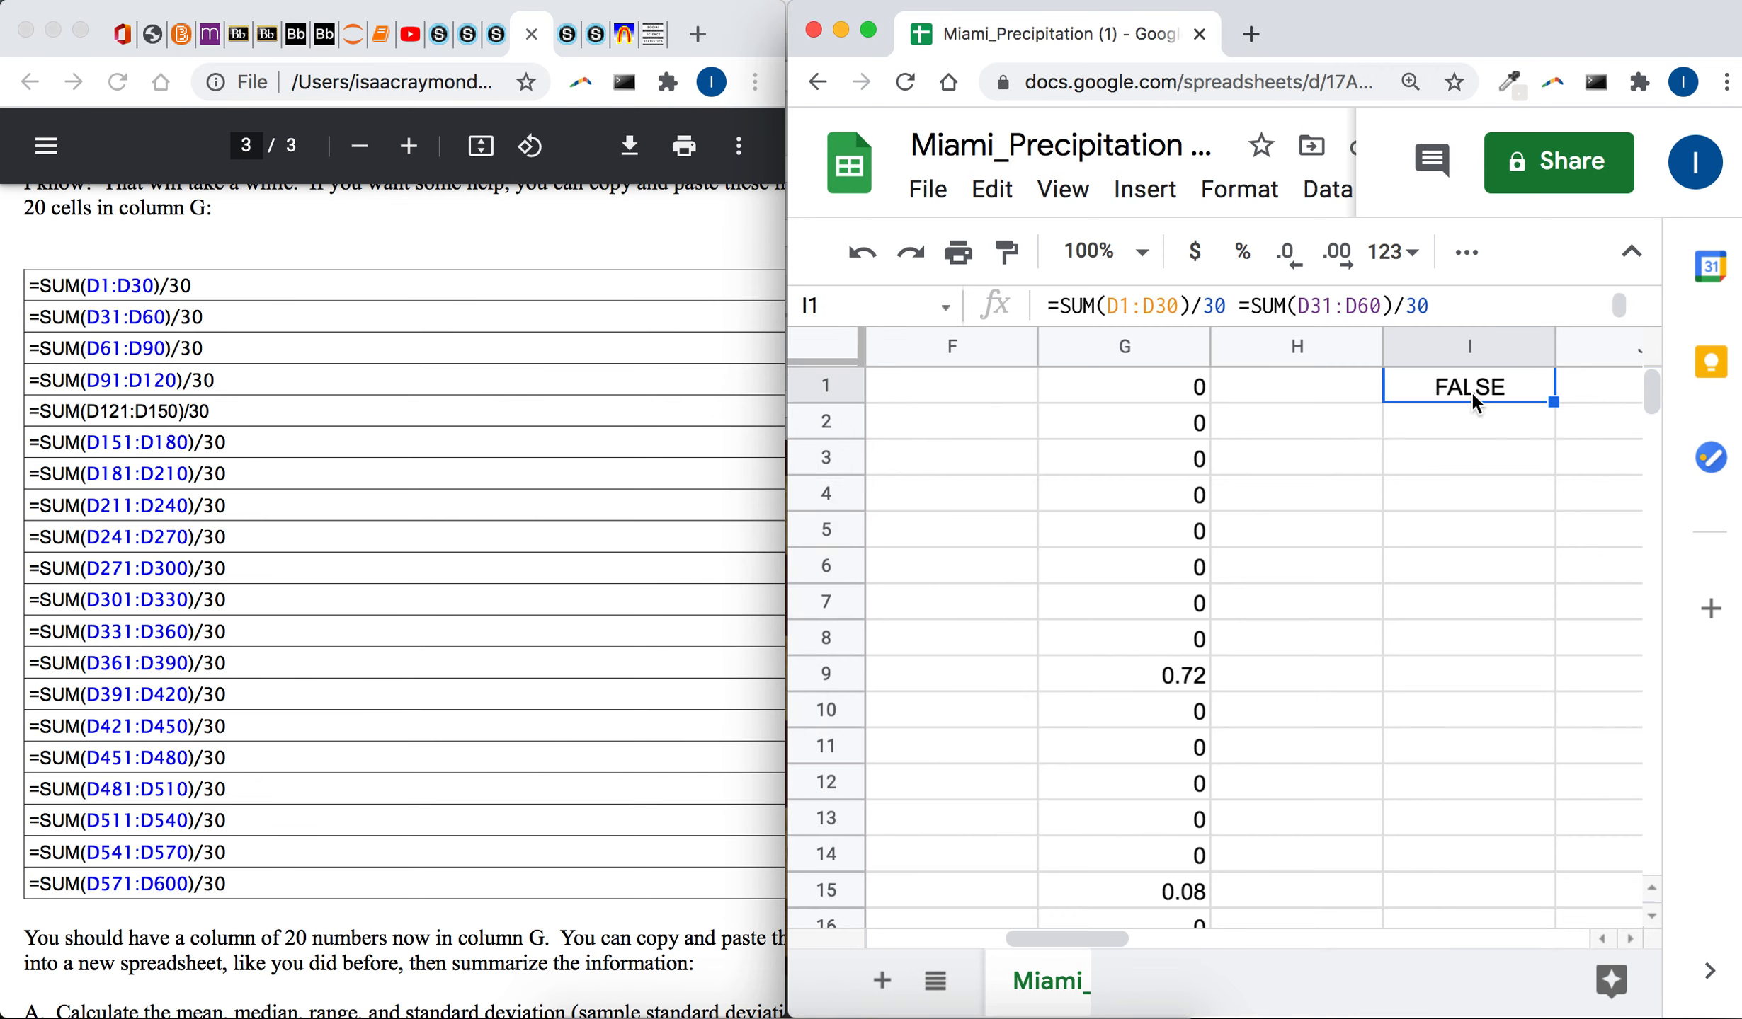
key("Return")
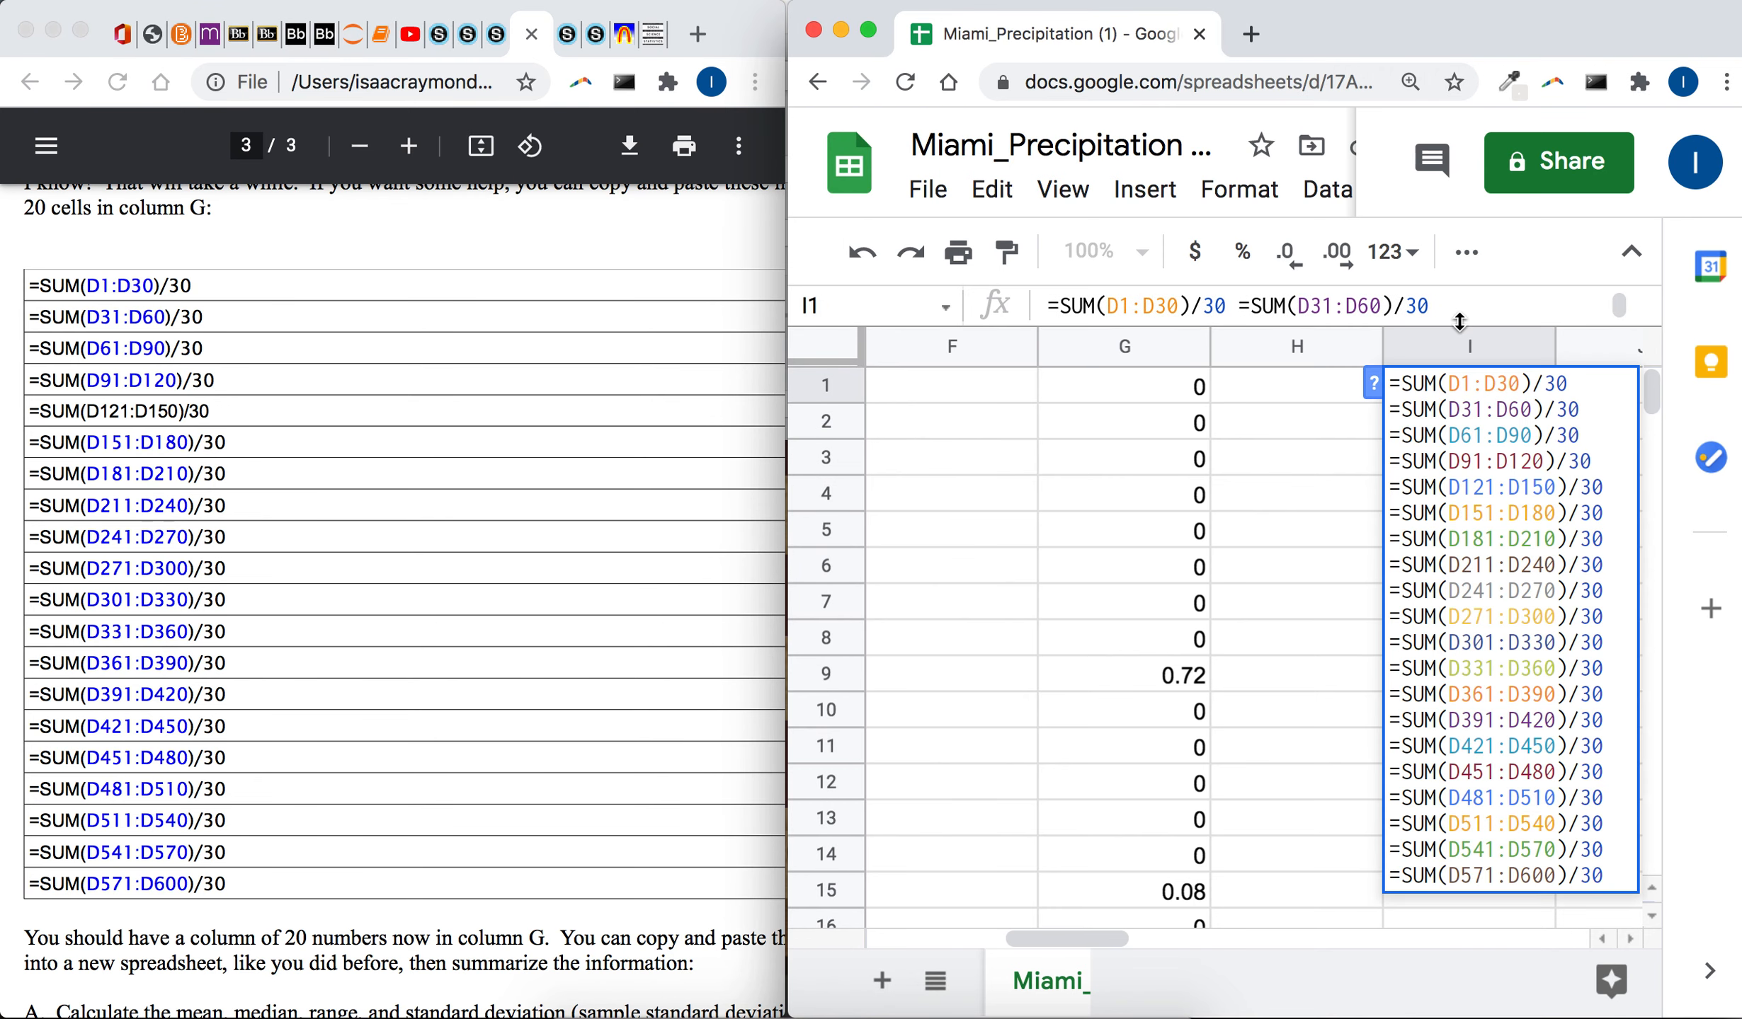
left_click(1285, 462)
- Clear cell I1 and try pasting the copied list with the formula-only paste option
left_click(1457, 384)
key("Delete")
right_click(1457, 385)
mouse_move(1486, 397)
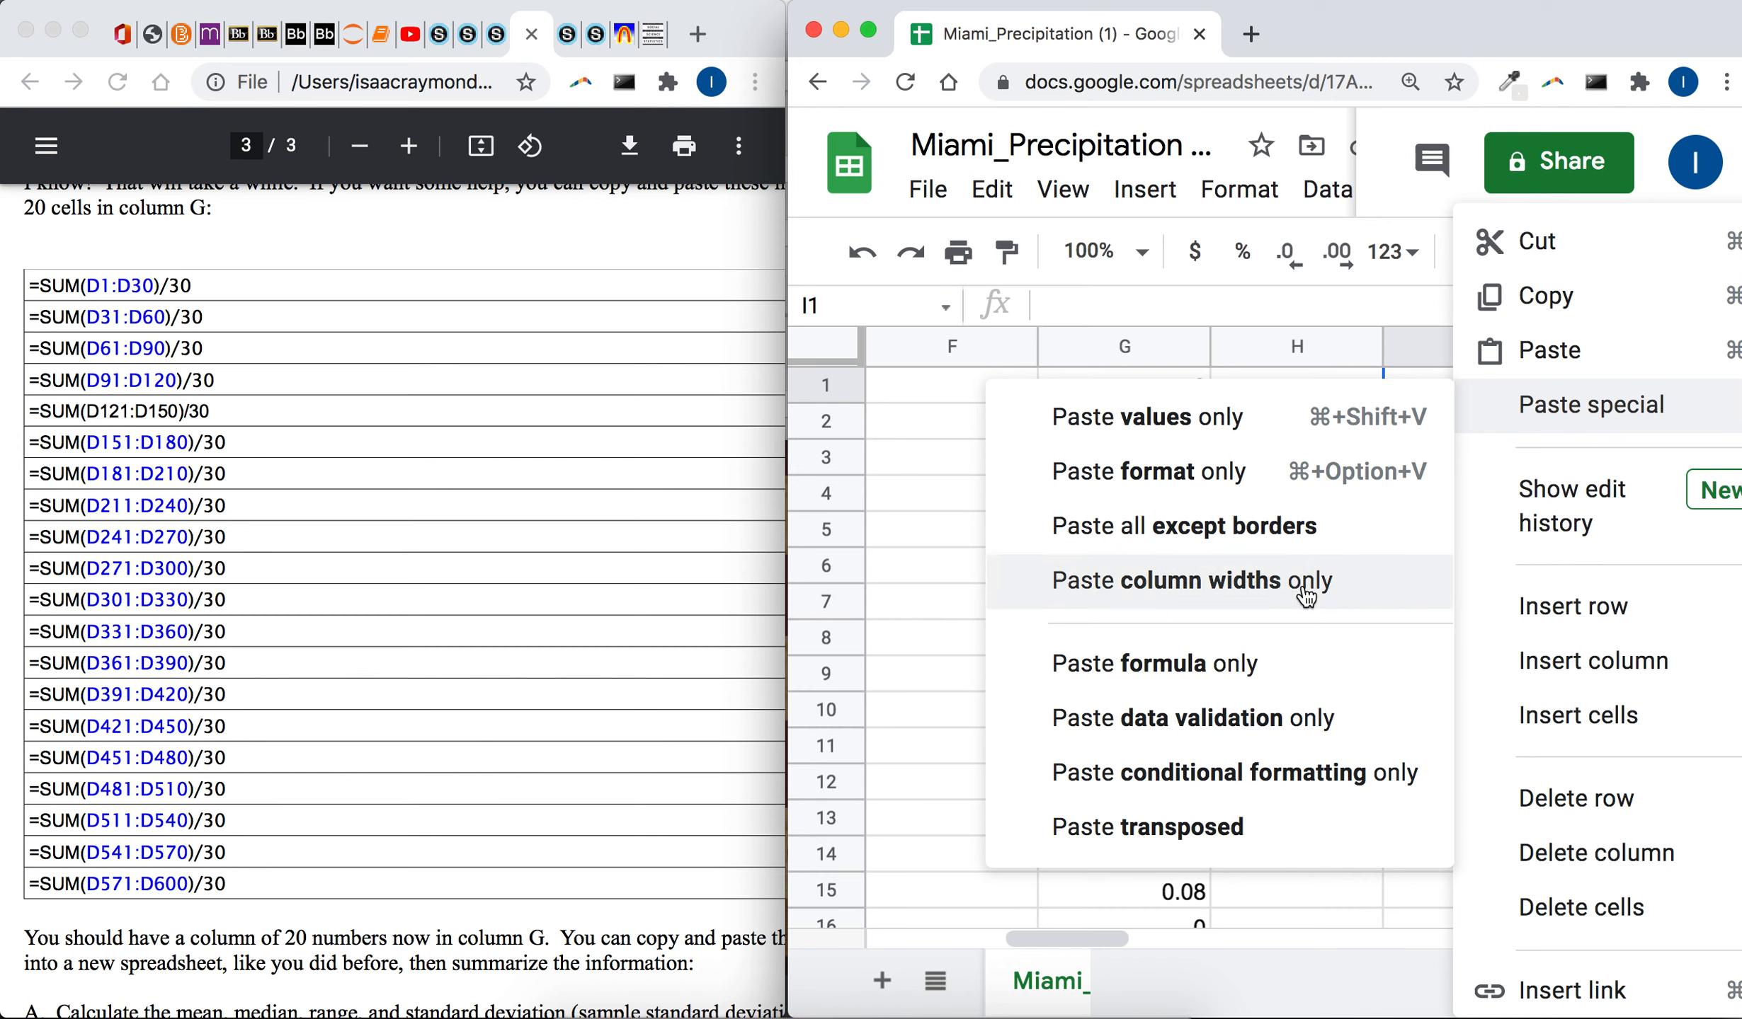
left_click(1309, 654)
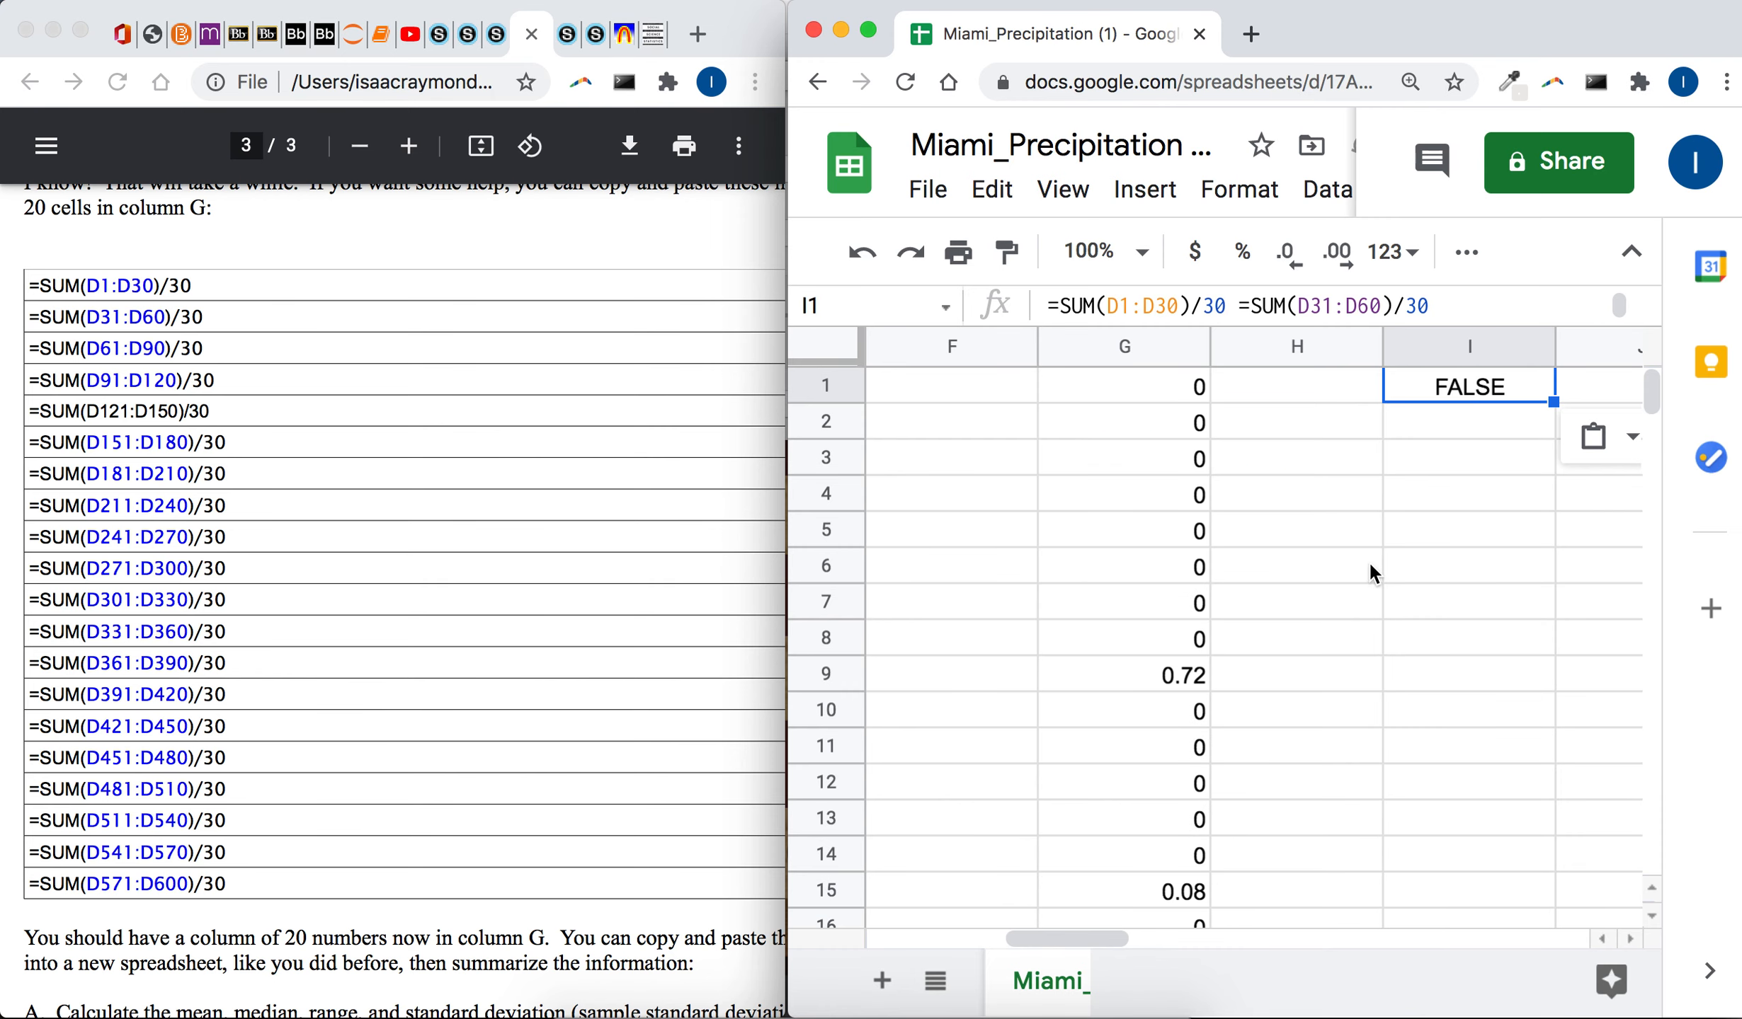
- Empty cell I1, try pasting the 20 formulas over the range I1:I20, and delete the result
key("Delete")
scroll(1499, 434, "down", 2)
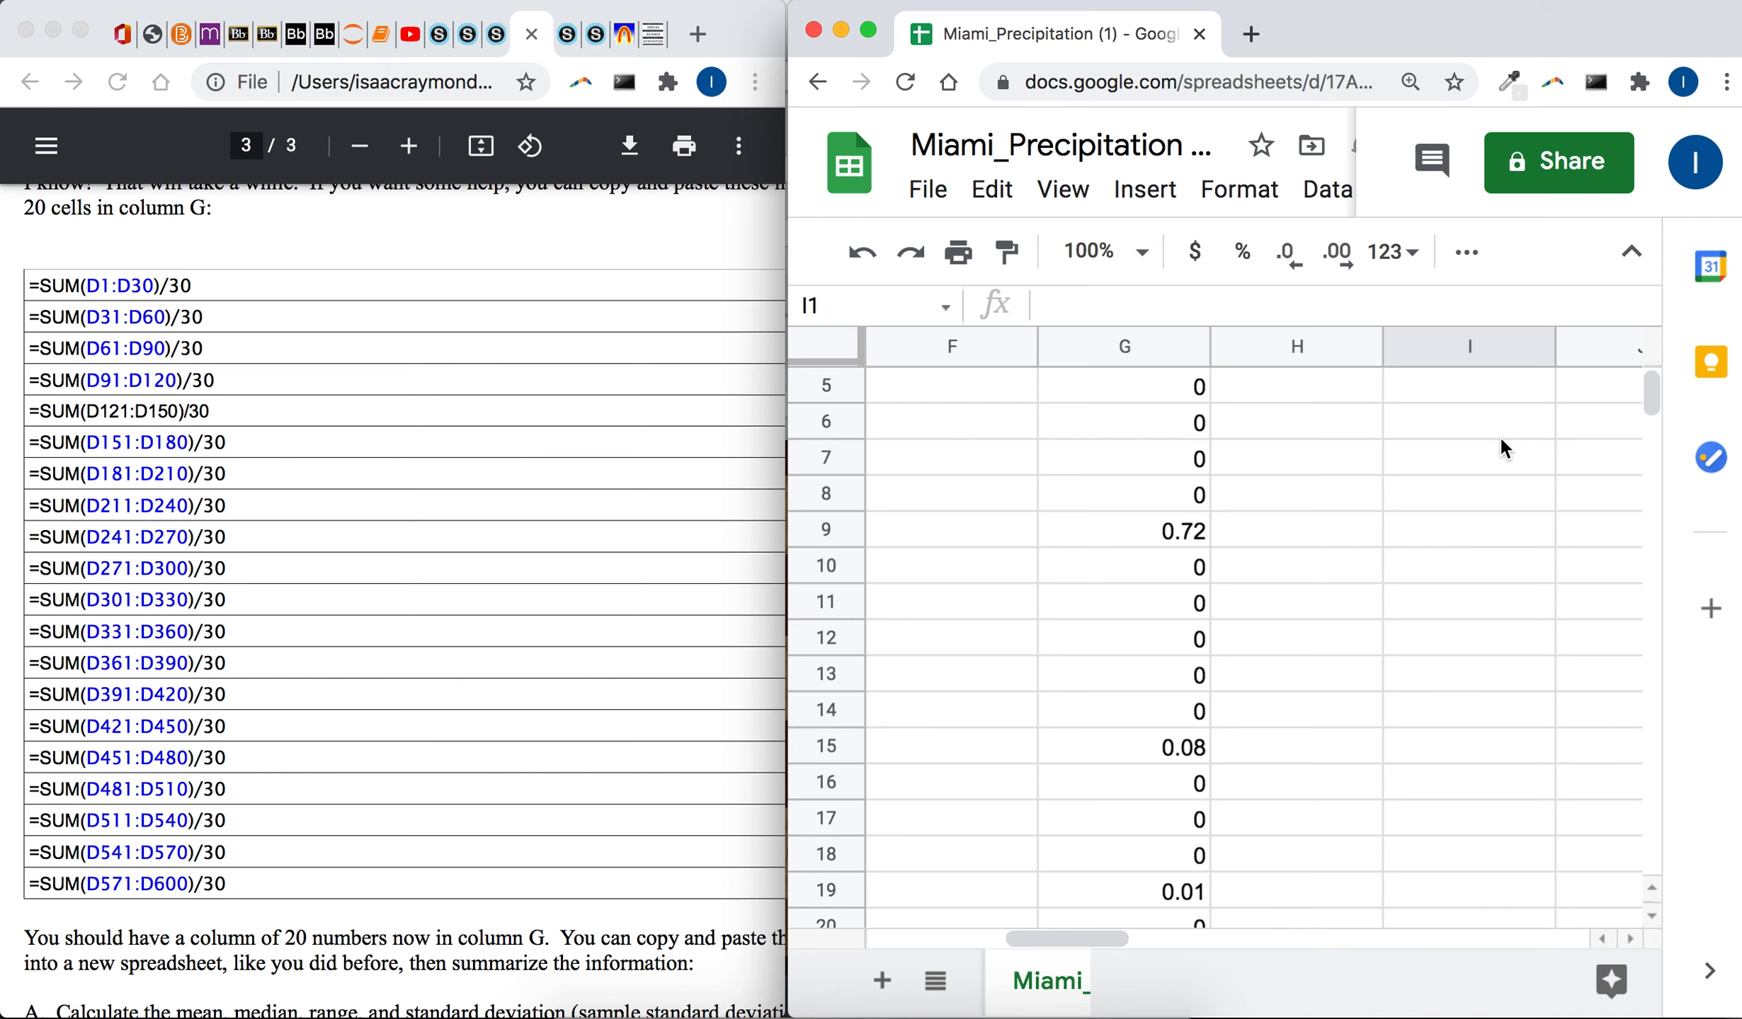
scroll(1500, 434, "down", 3)
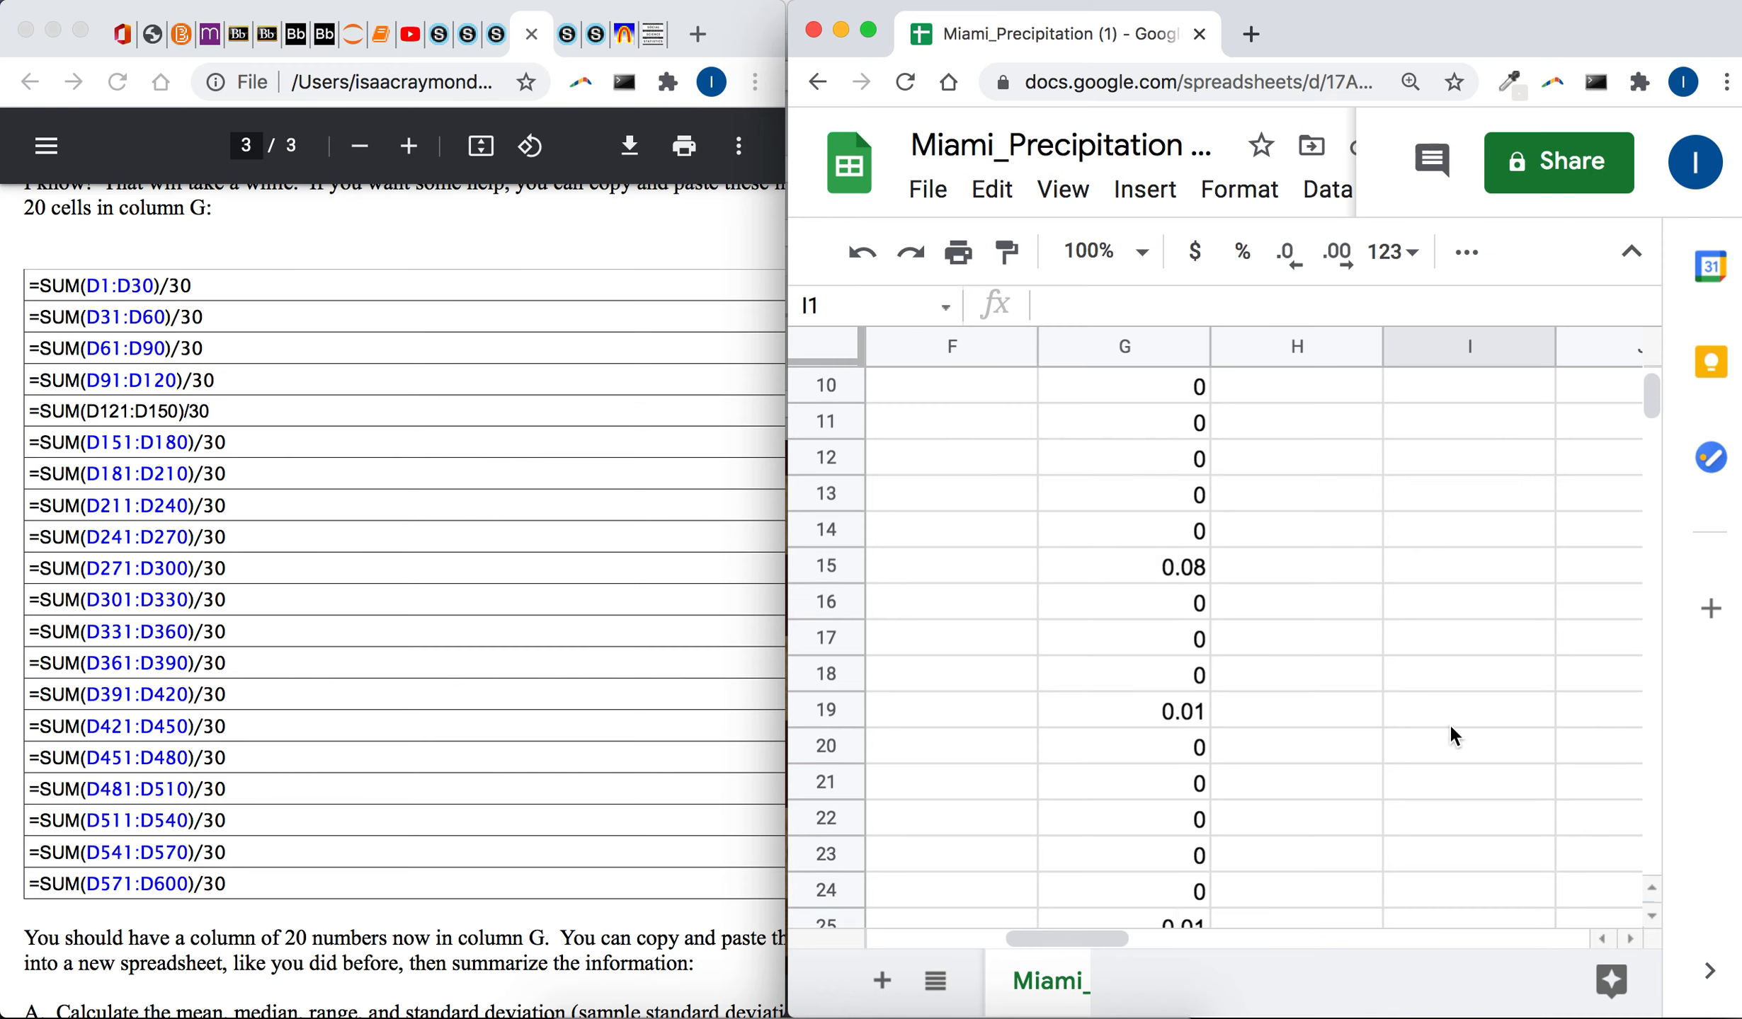
left_click(1466, 753, "shift")
scroll(1465, 753, "up", 5)
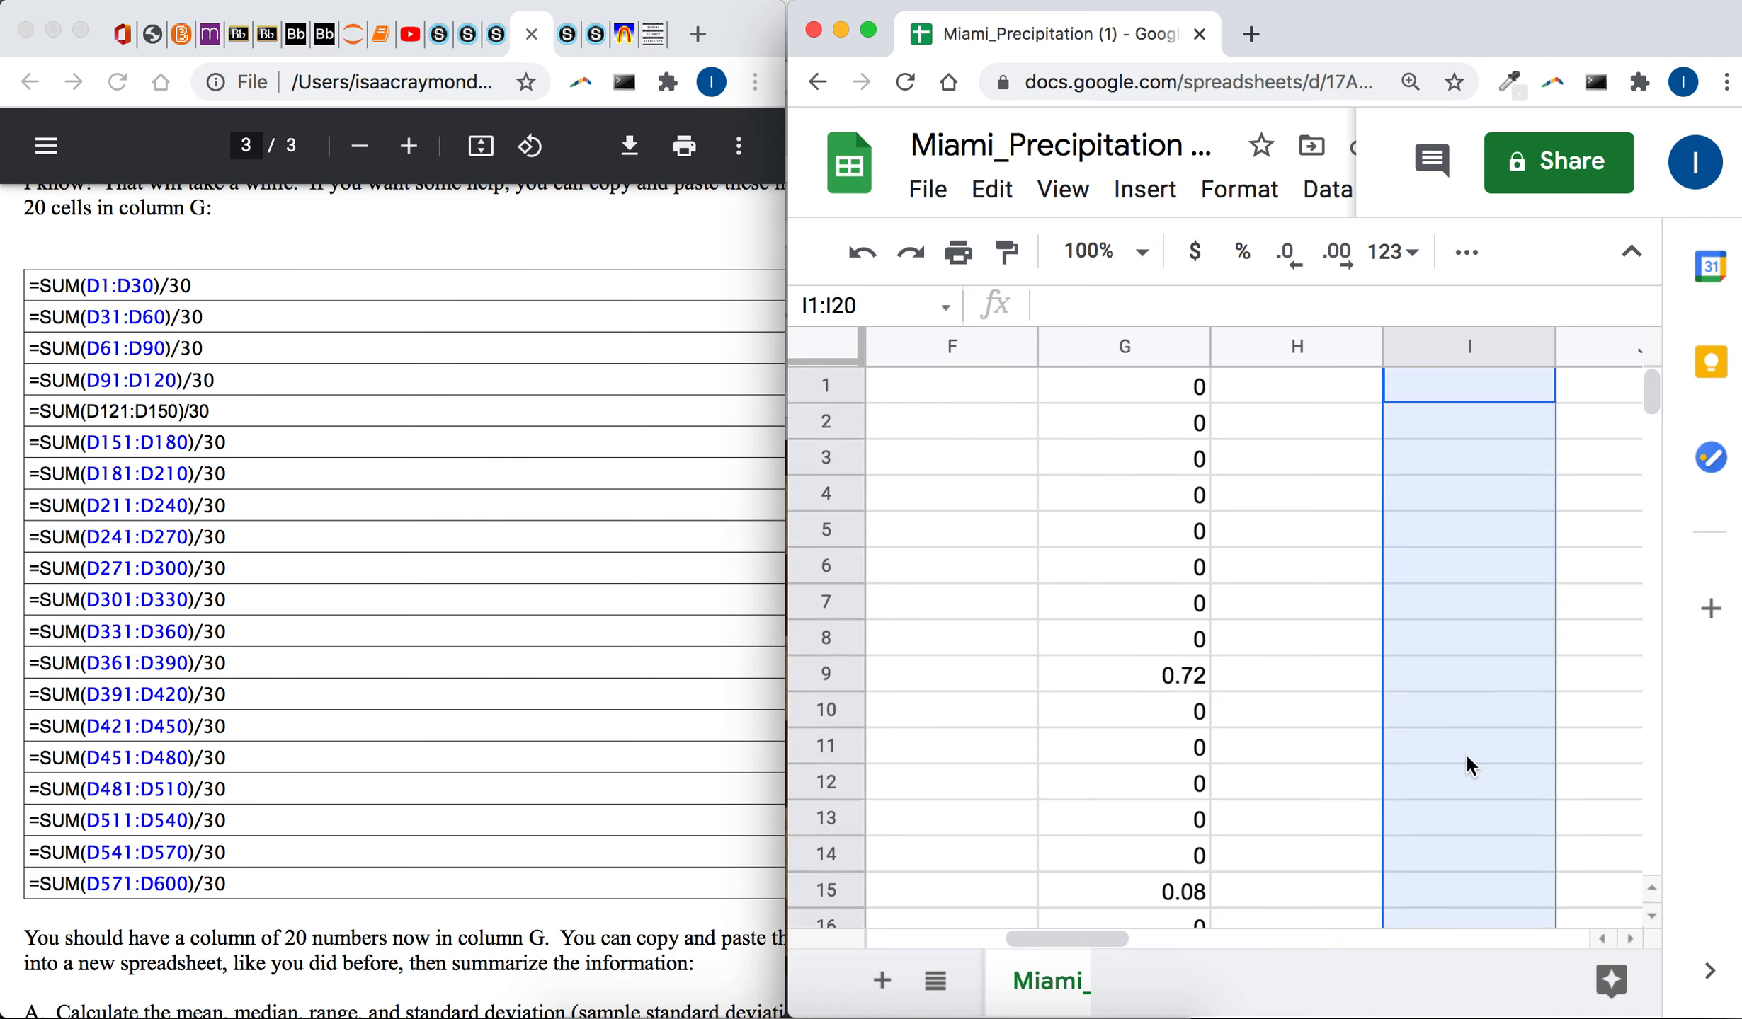
key("super+v")
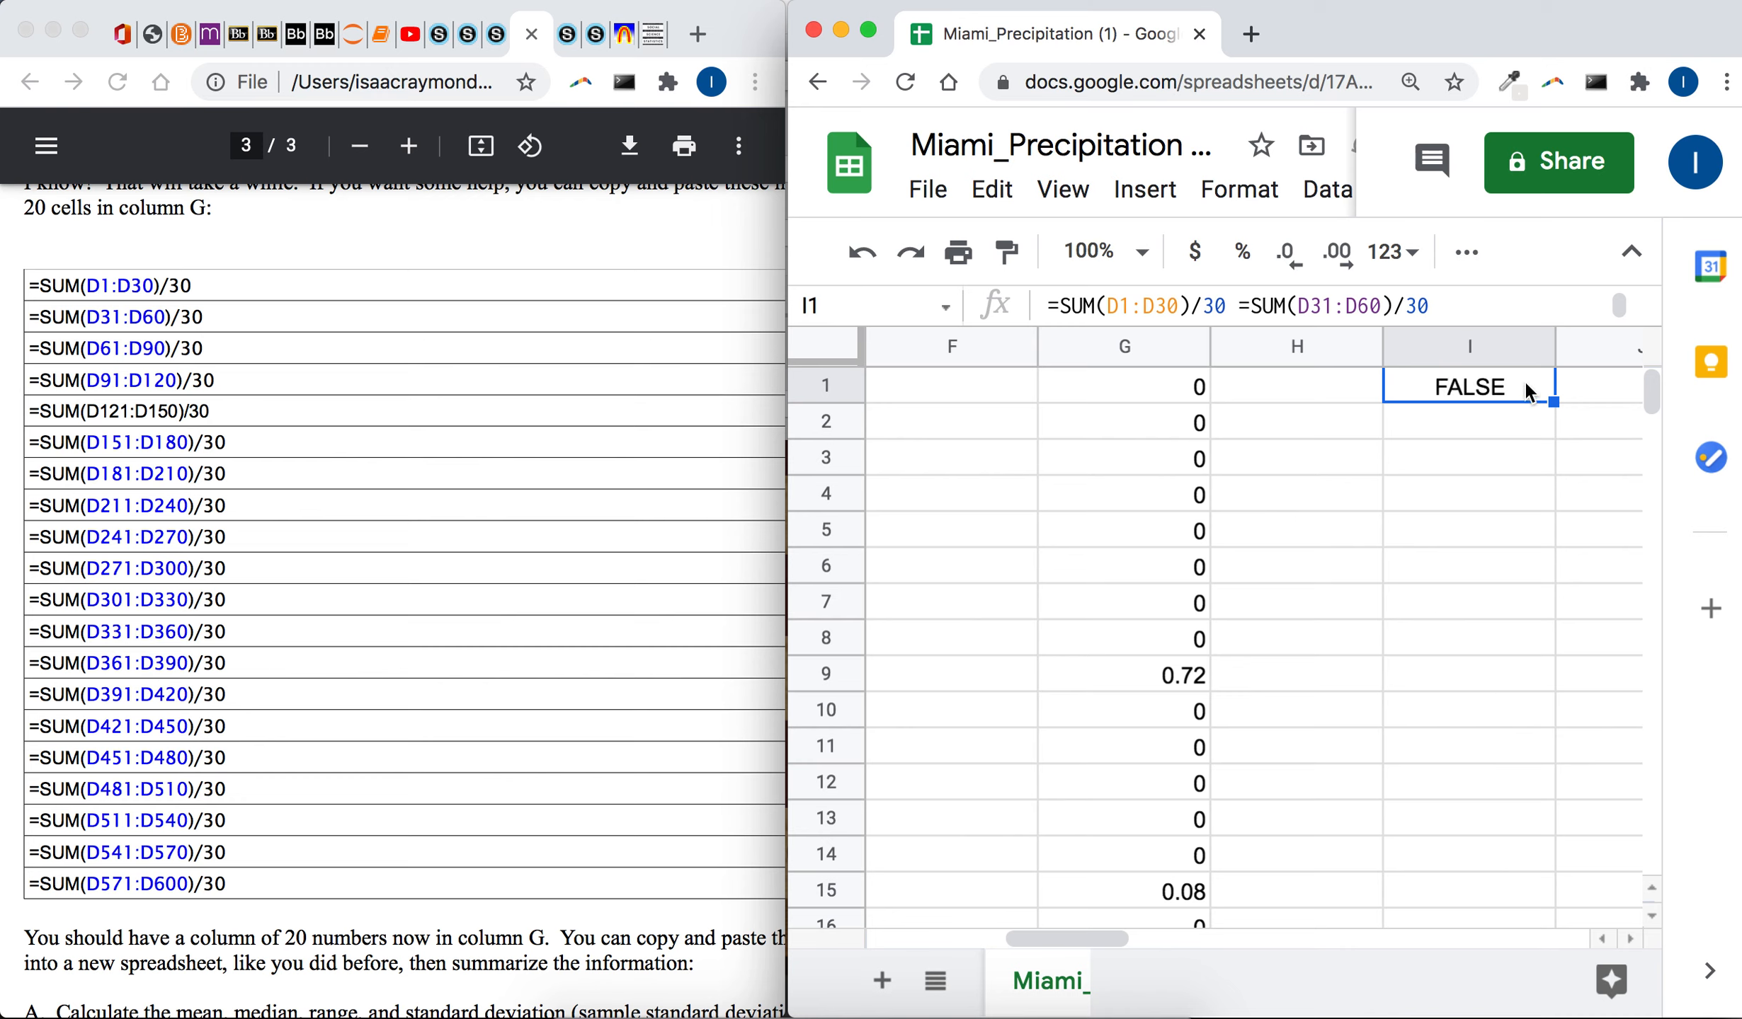
key("Delete")
- Copy only the first formula, =SUM(D1:D30)/30, from the directions and paste it into cell I1
left_click(267, 313)
triple_click(138, 270)
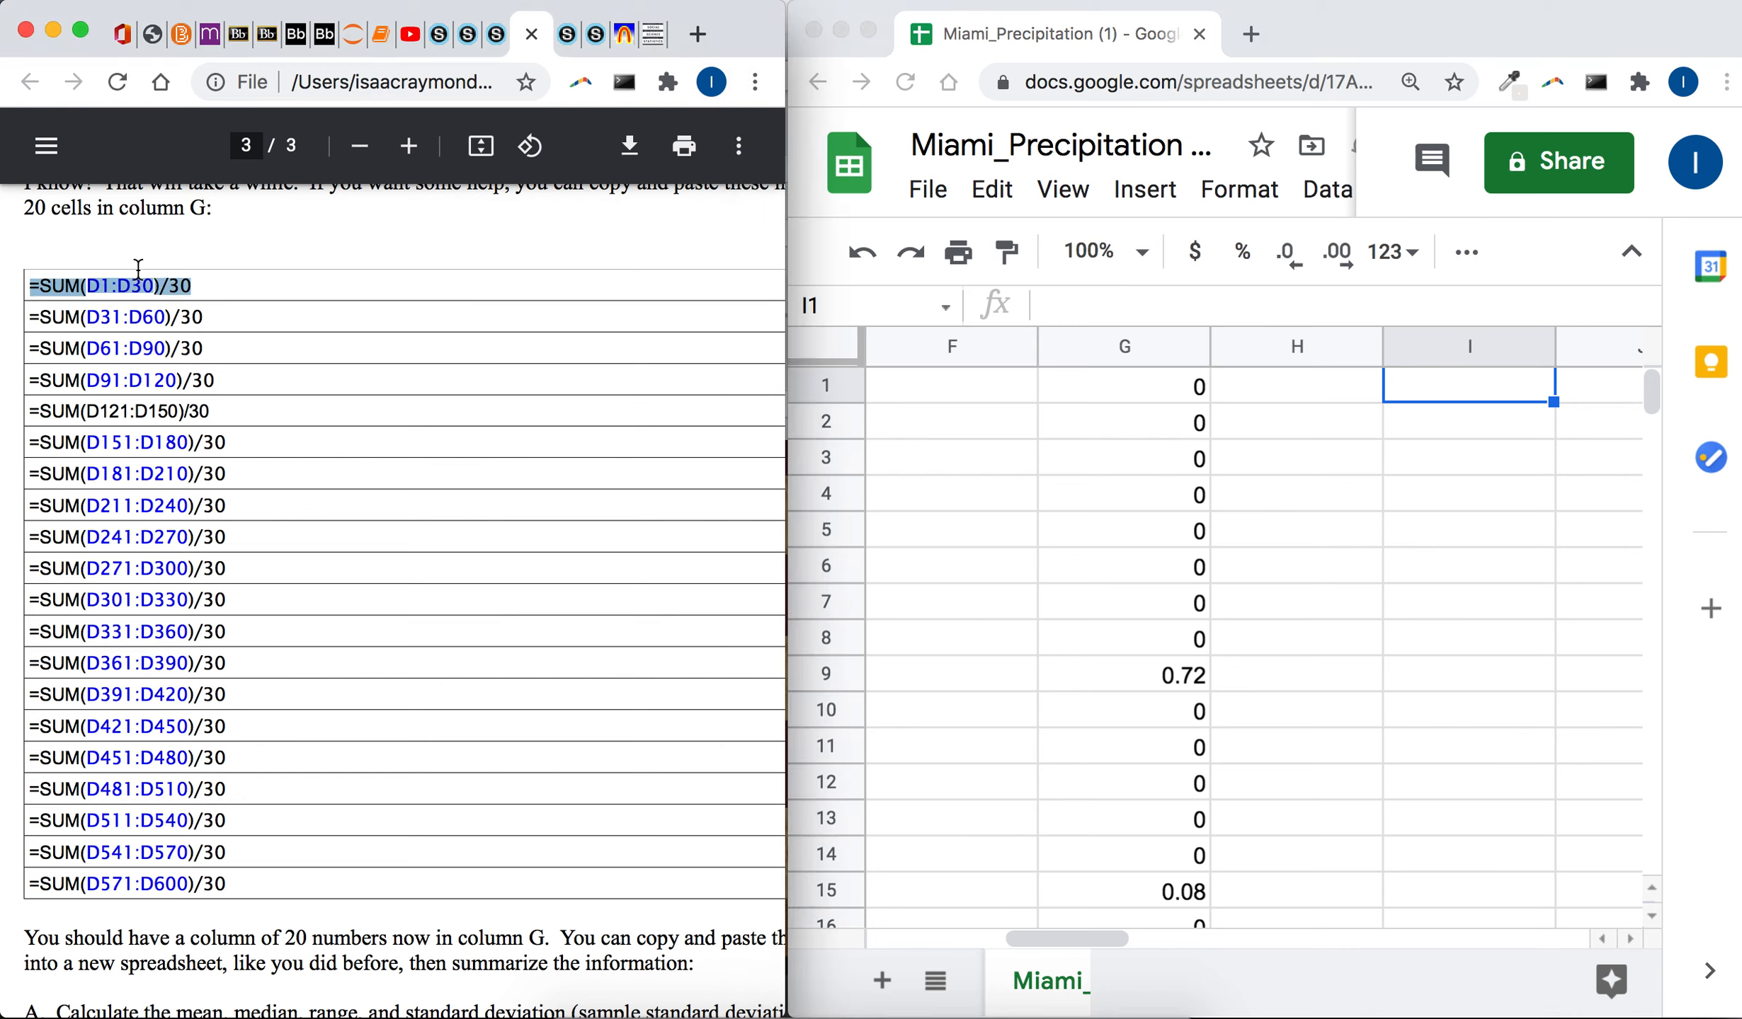
left_click(1475, 381)
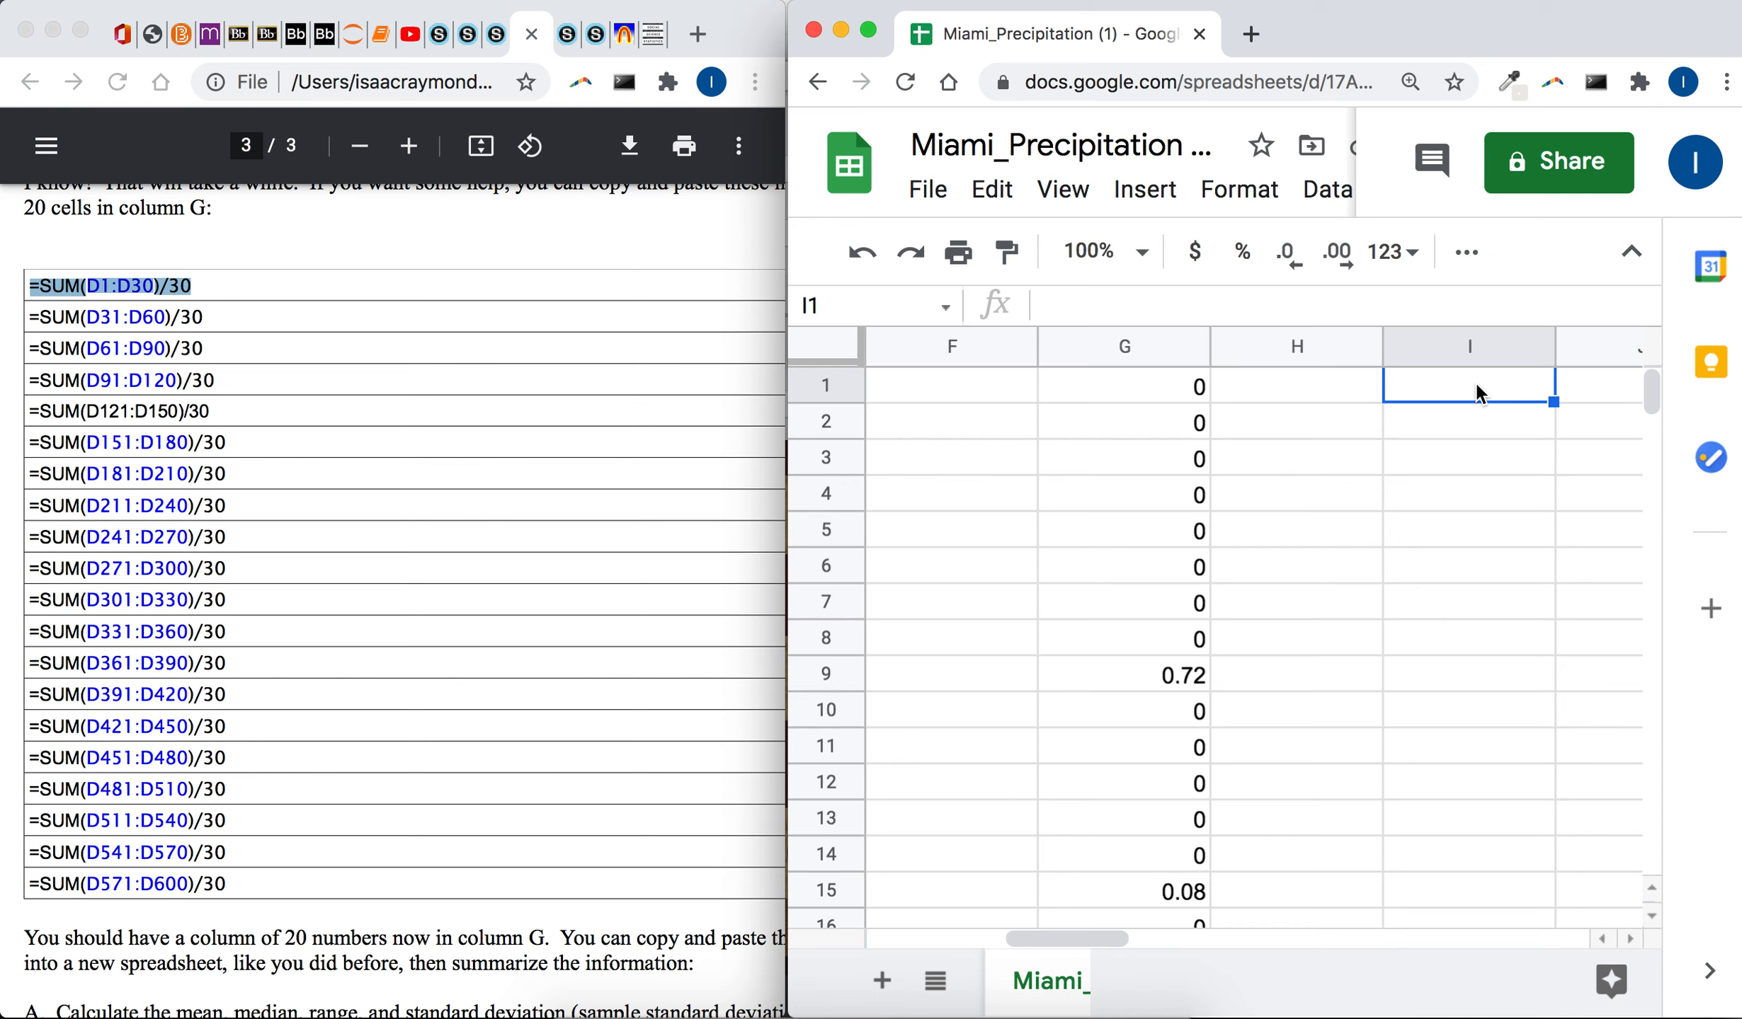
key("super+v")
key("Return")
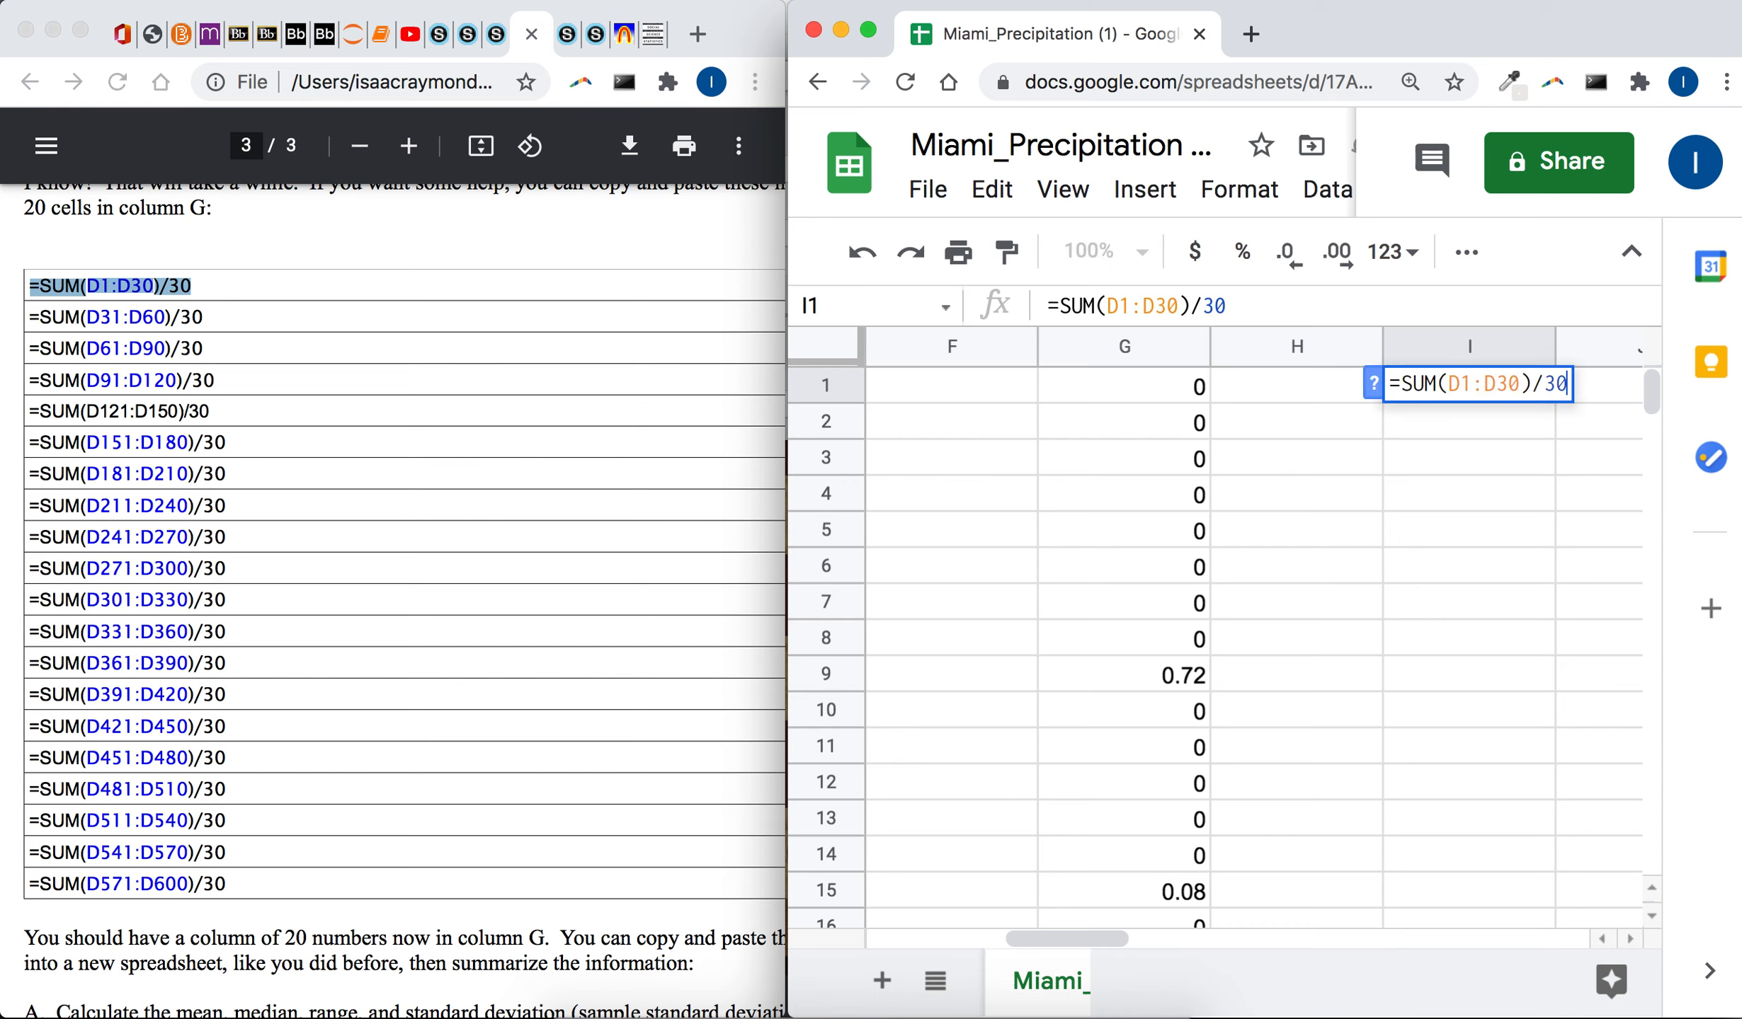
- Commit the formula in I1, then copy =SUM(D31:D60)/30 into cell I2 and =SUM(D61:D90)/30 into cell I3 from the directions
key("Return")
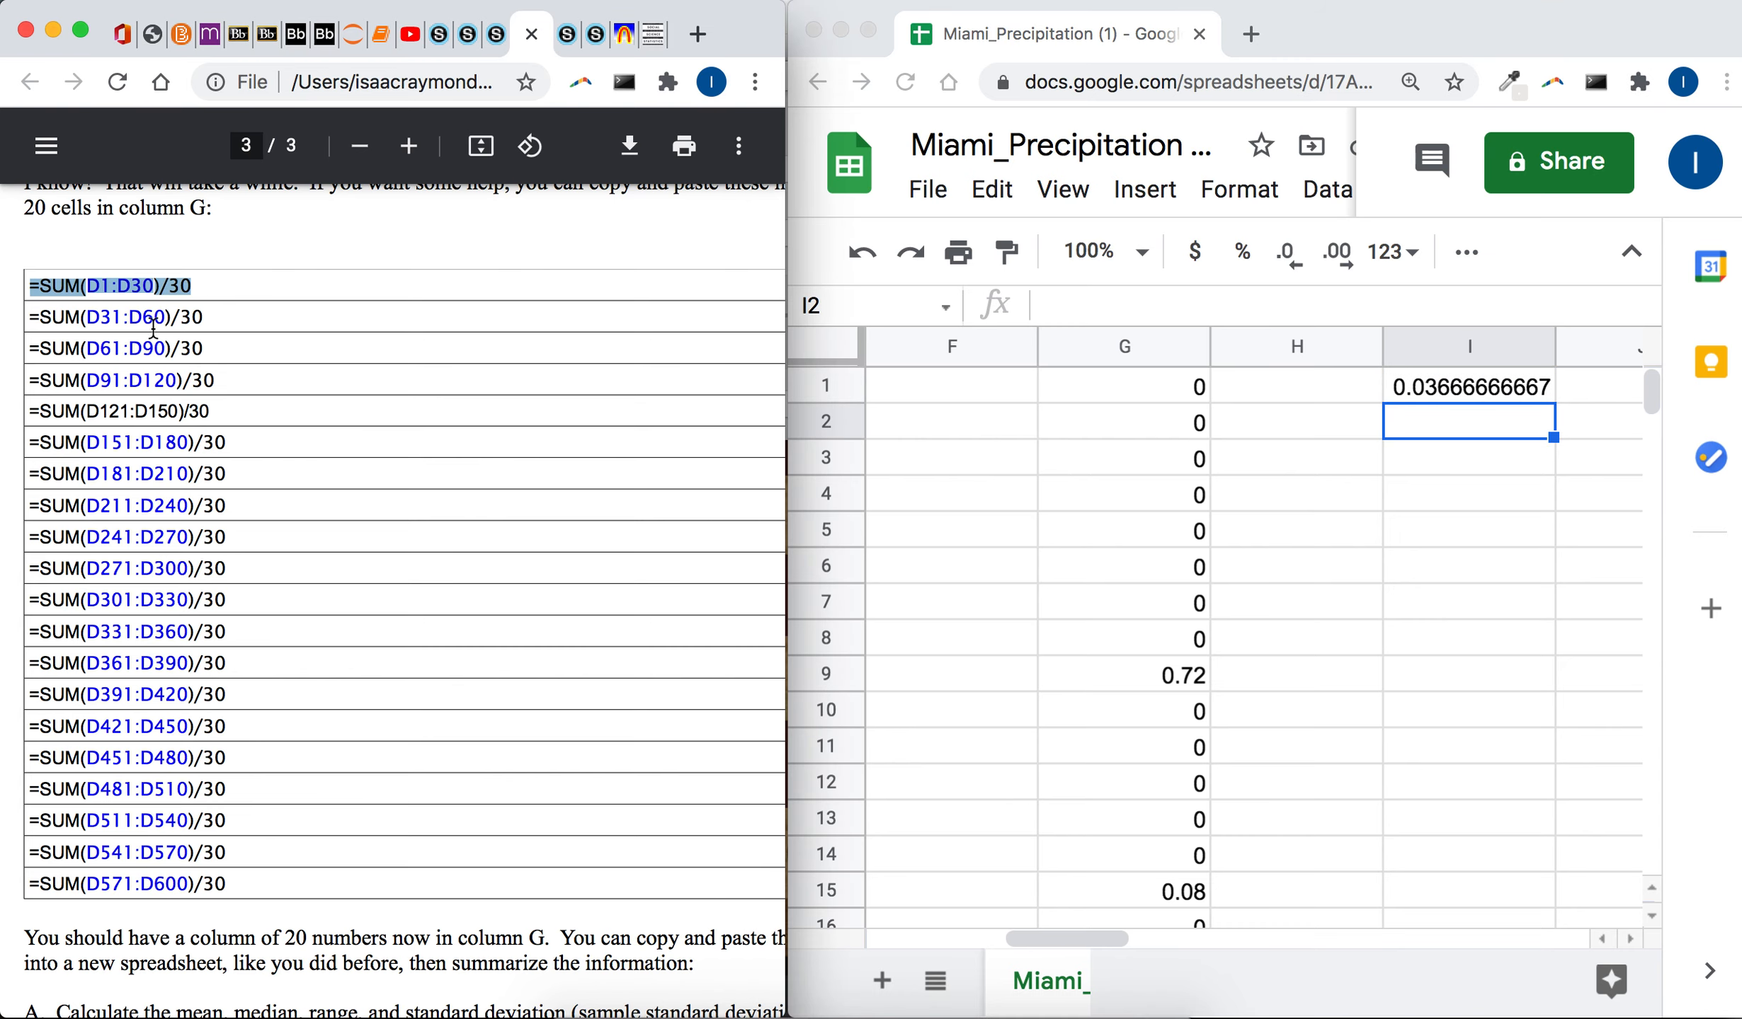
triple_click(142, 317)
left_click(1461, 427)
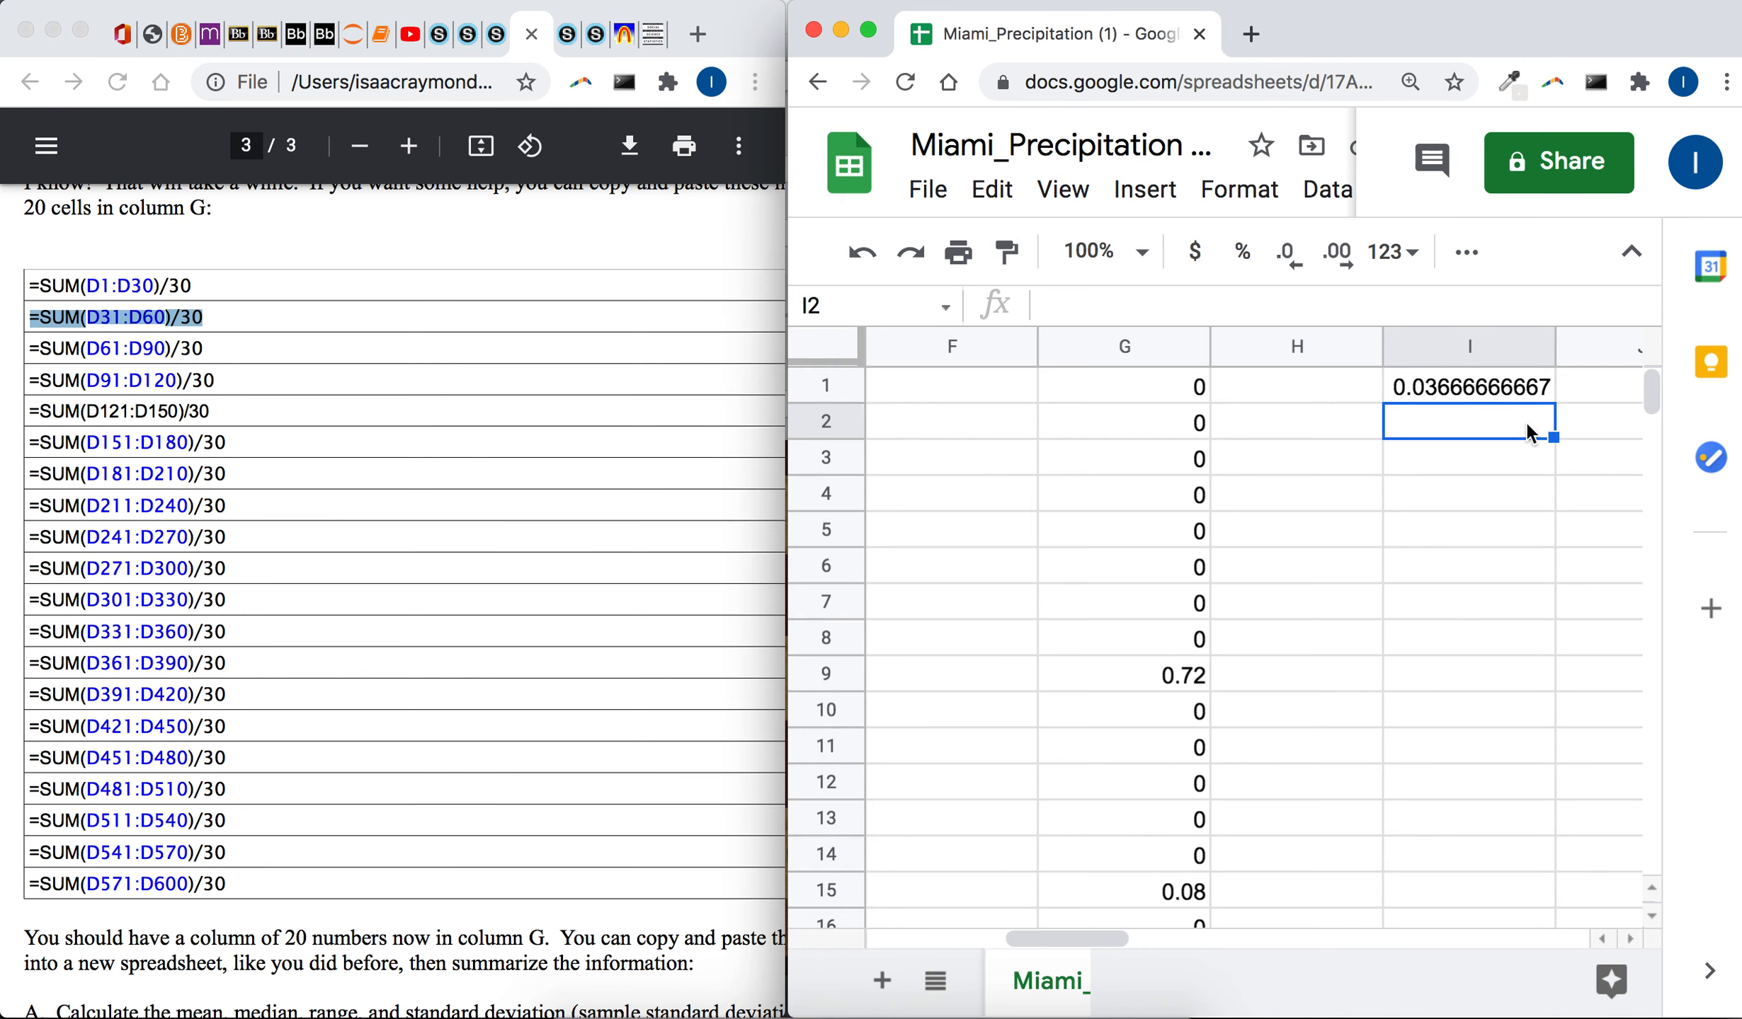
key("super+v")
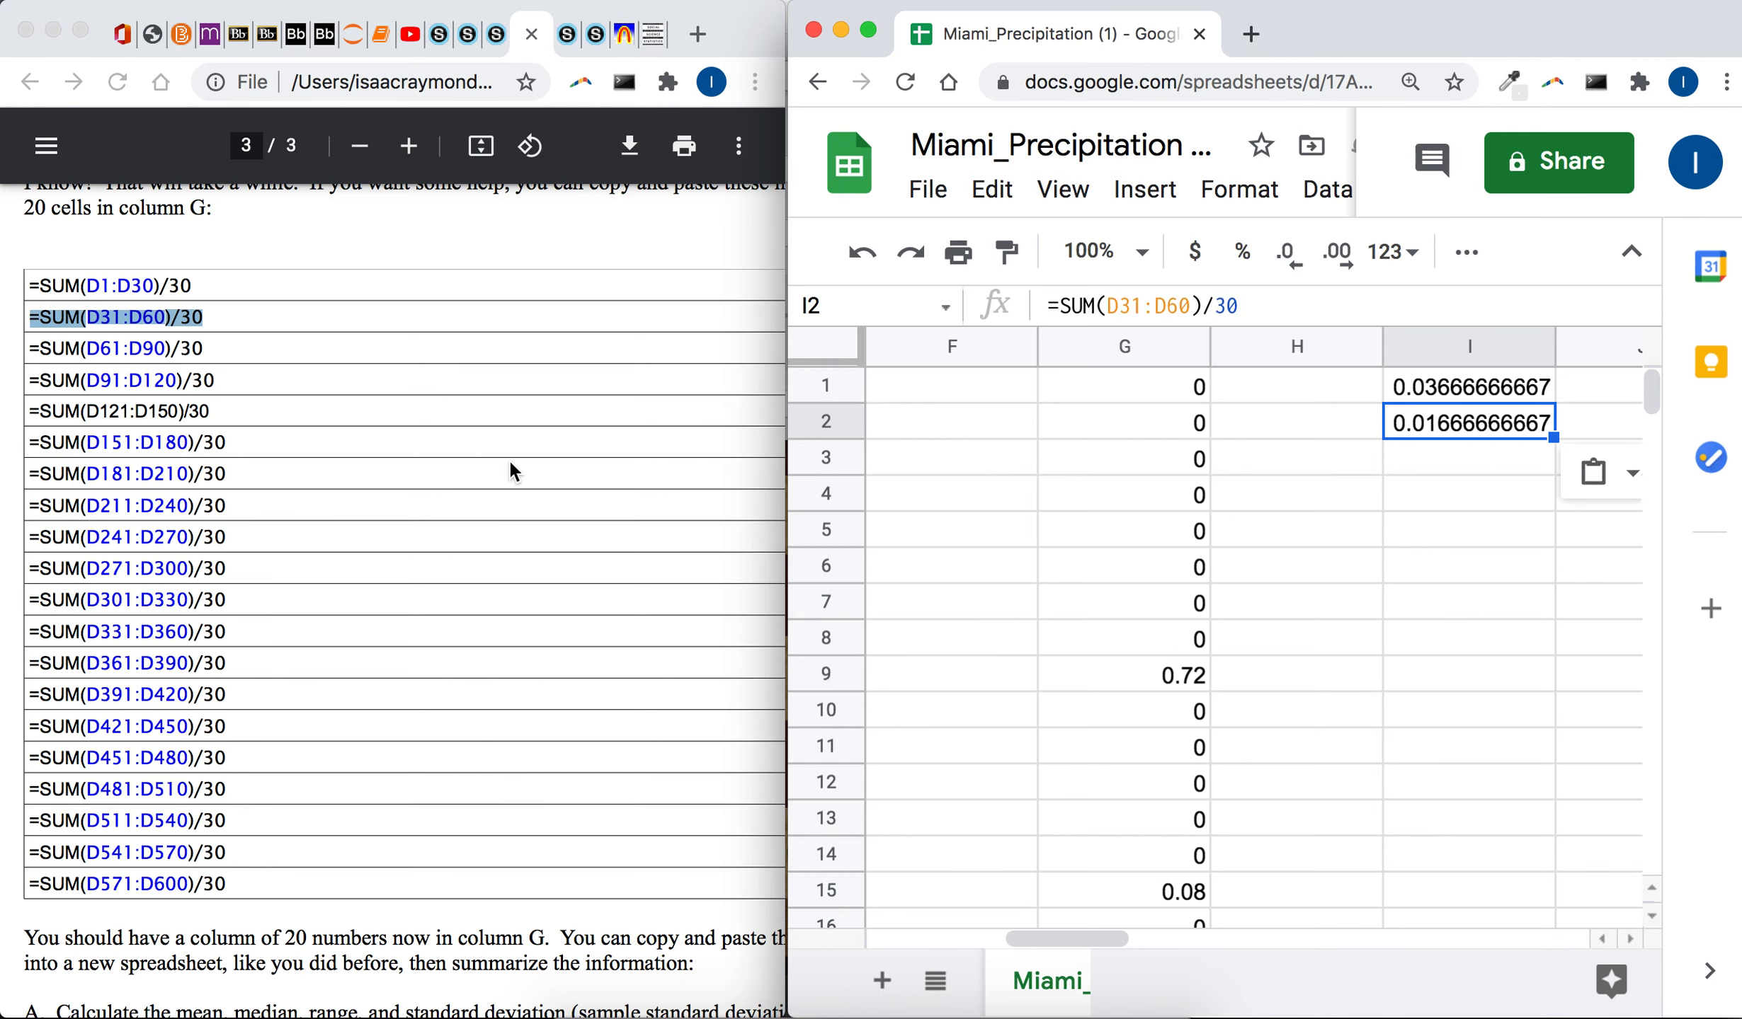
triple_click(113, 346)
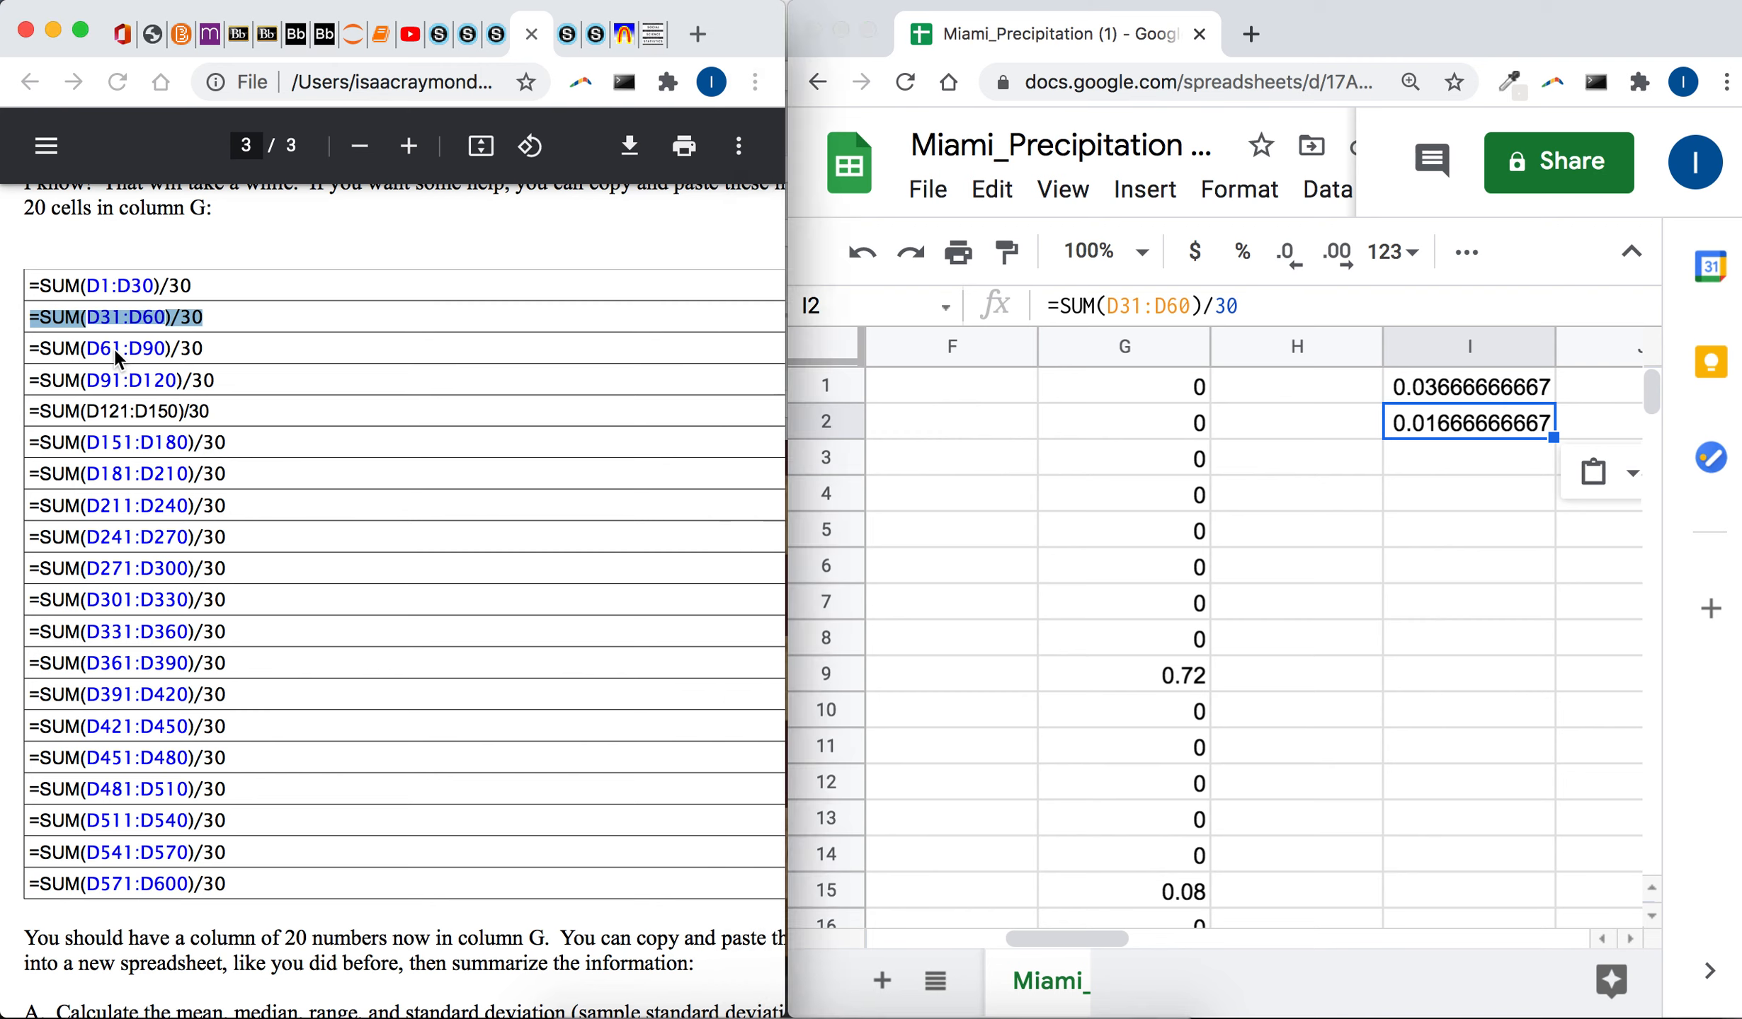
left_click(1434, 513)
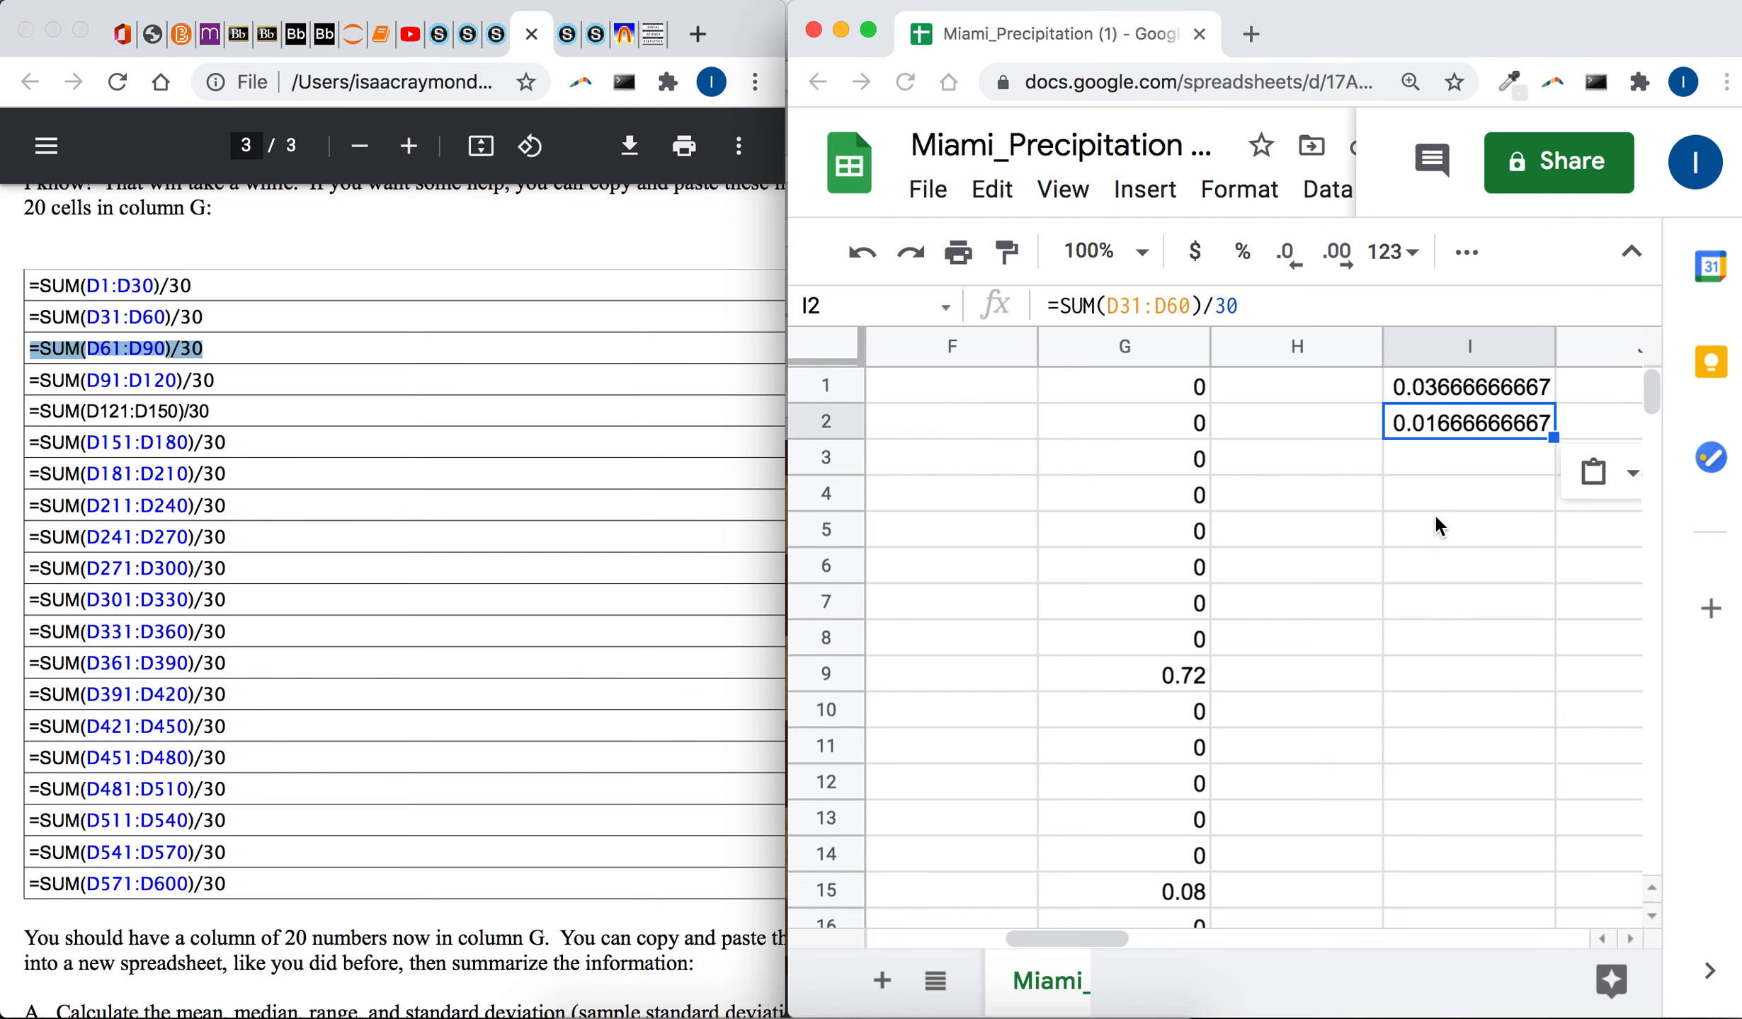
left_click(1459, 462)
key("super+v")
- Copy the formula =SUM(D91:D120)/30 from the directions and paste it into cell I4
left_click(189, 396)
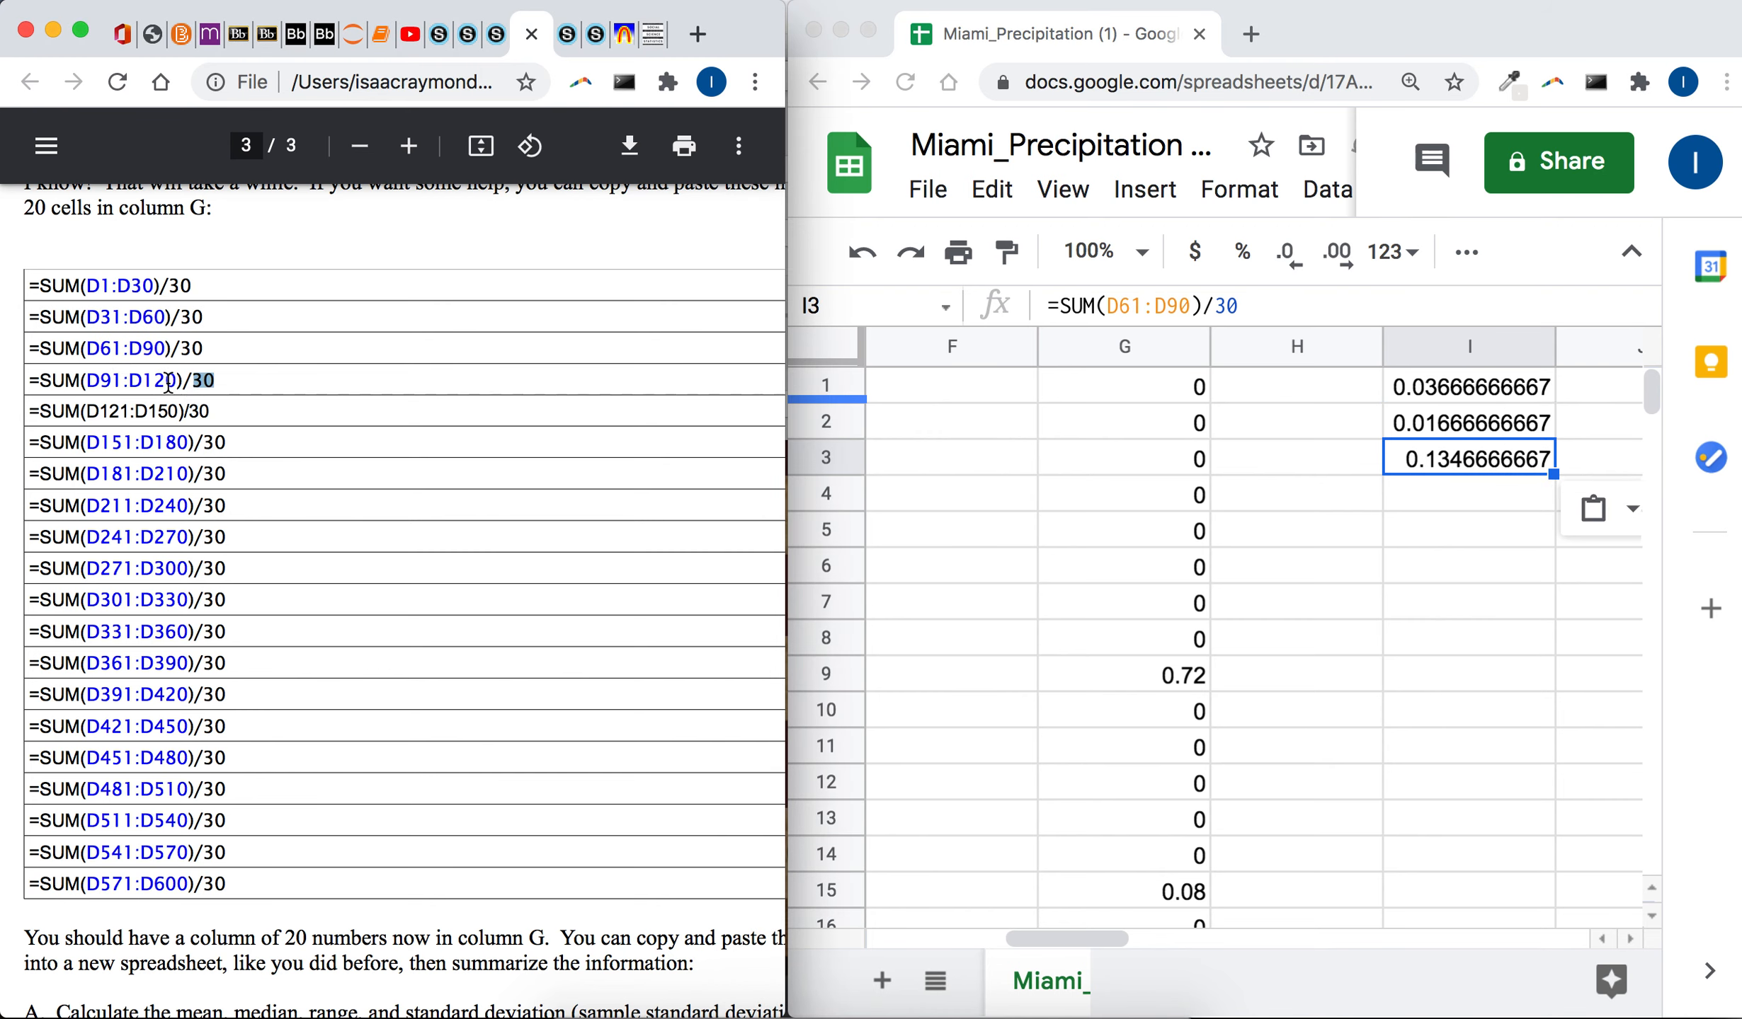
triple_click(169, 382)
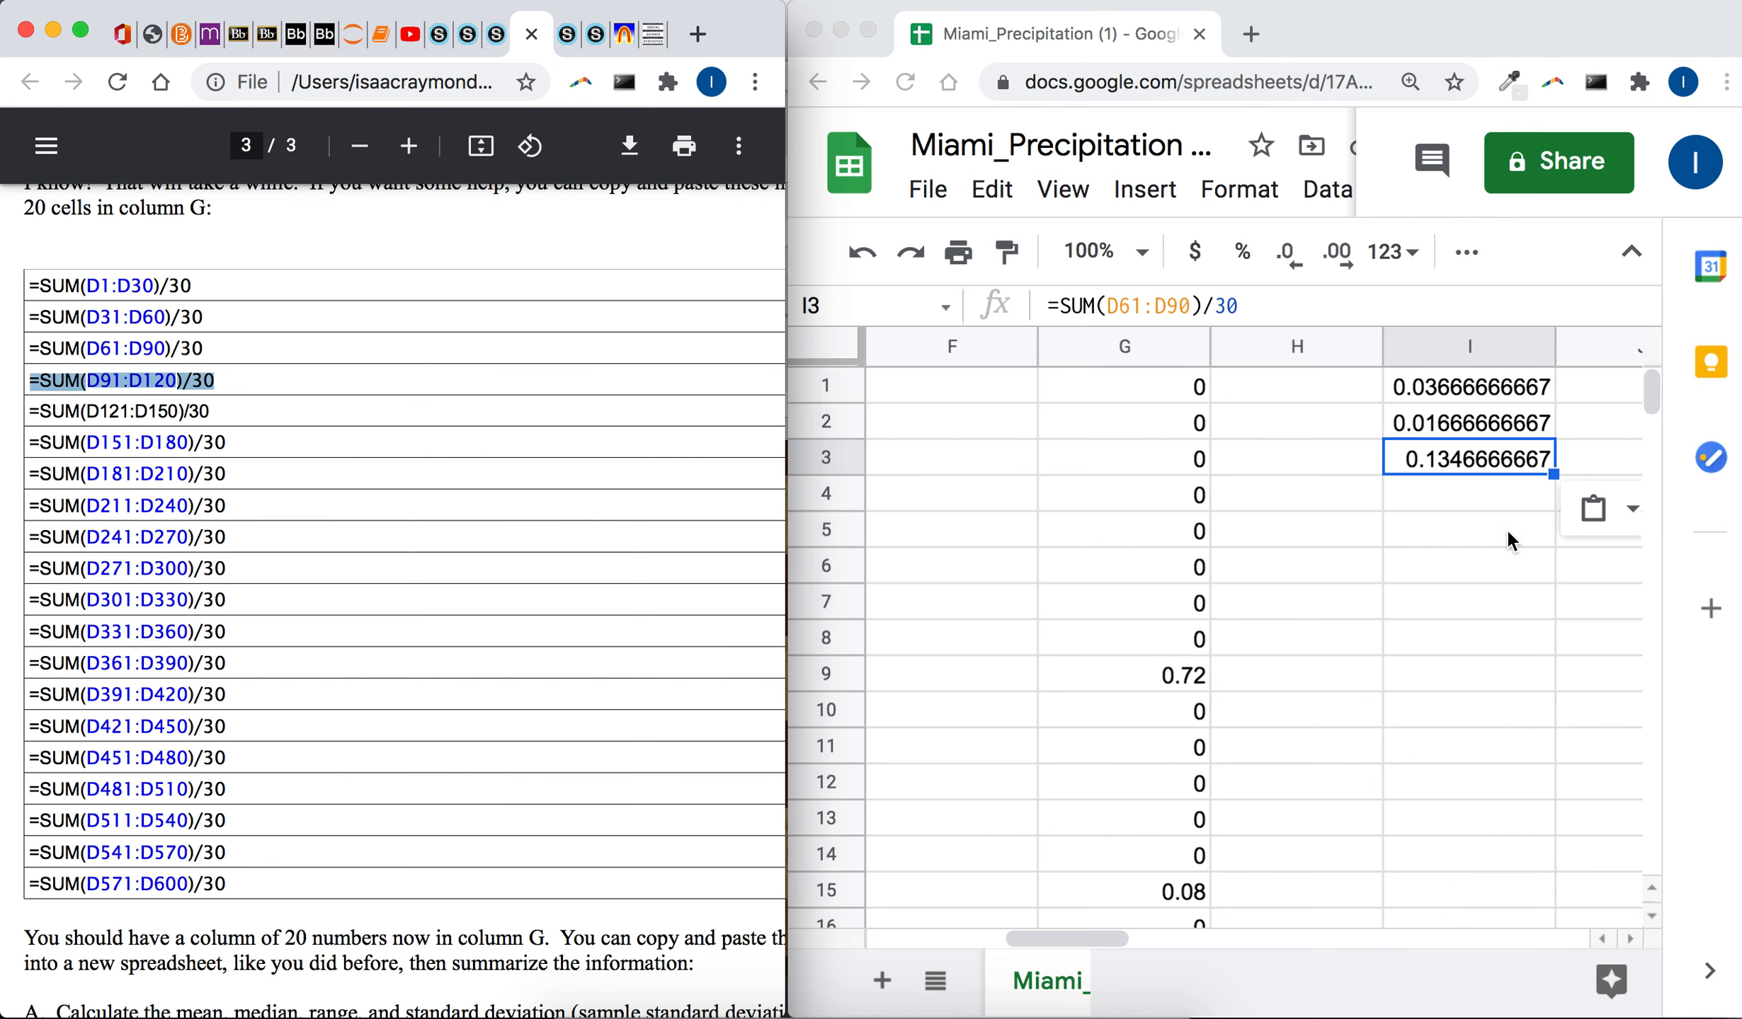
left_click(1467, 477)
left_click(1431, 504)
key("super+v")
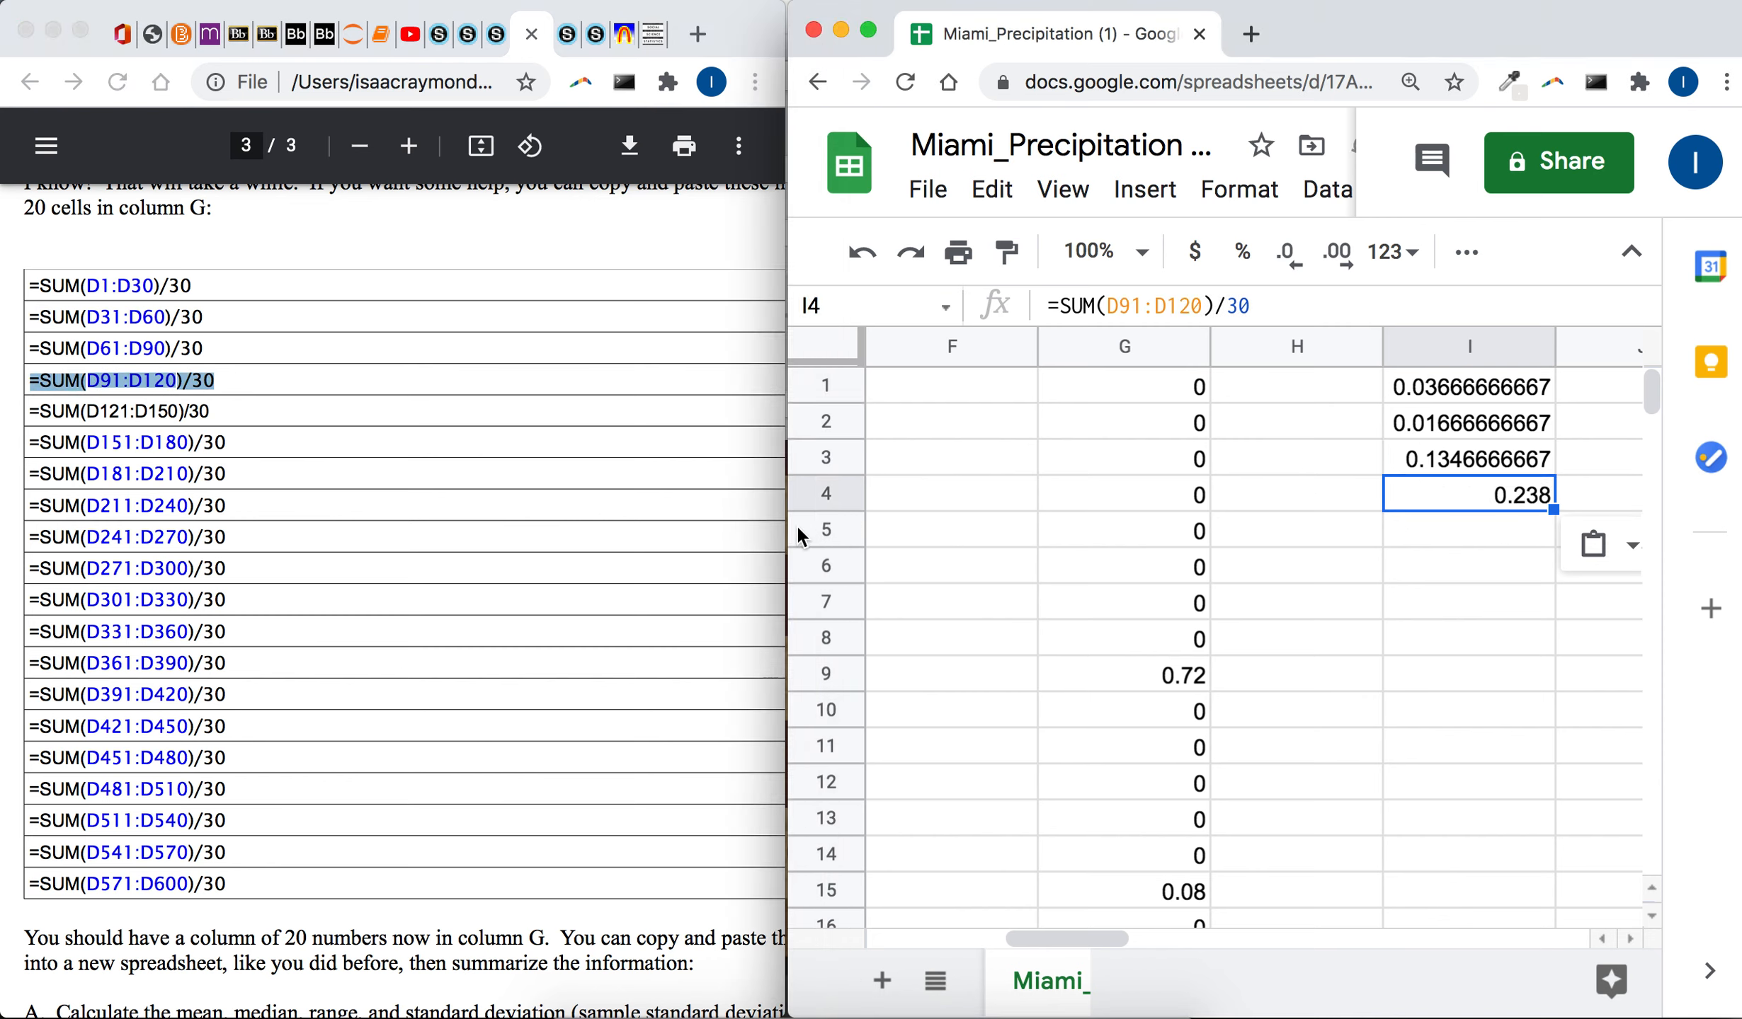
- Copy the formula =SUM(D121:D150)/30 from the directions and paste it into cell I5
left_click(183, 418)
triple_click(163, 423)
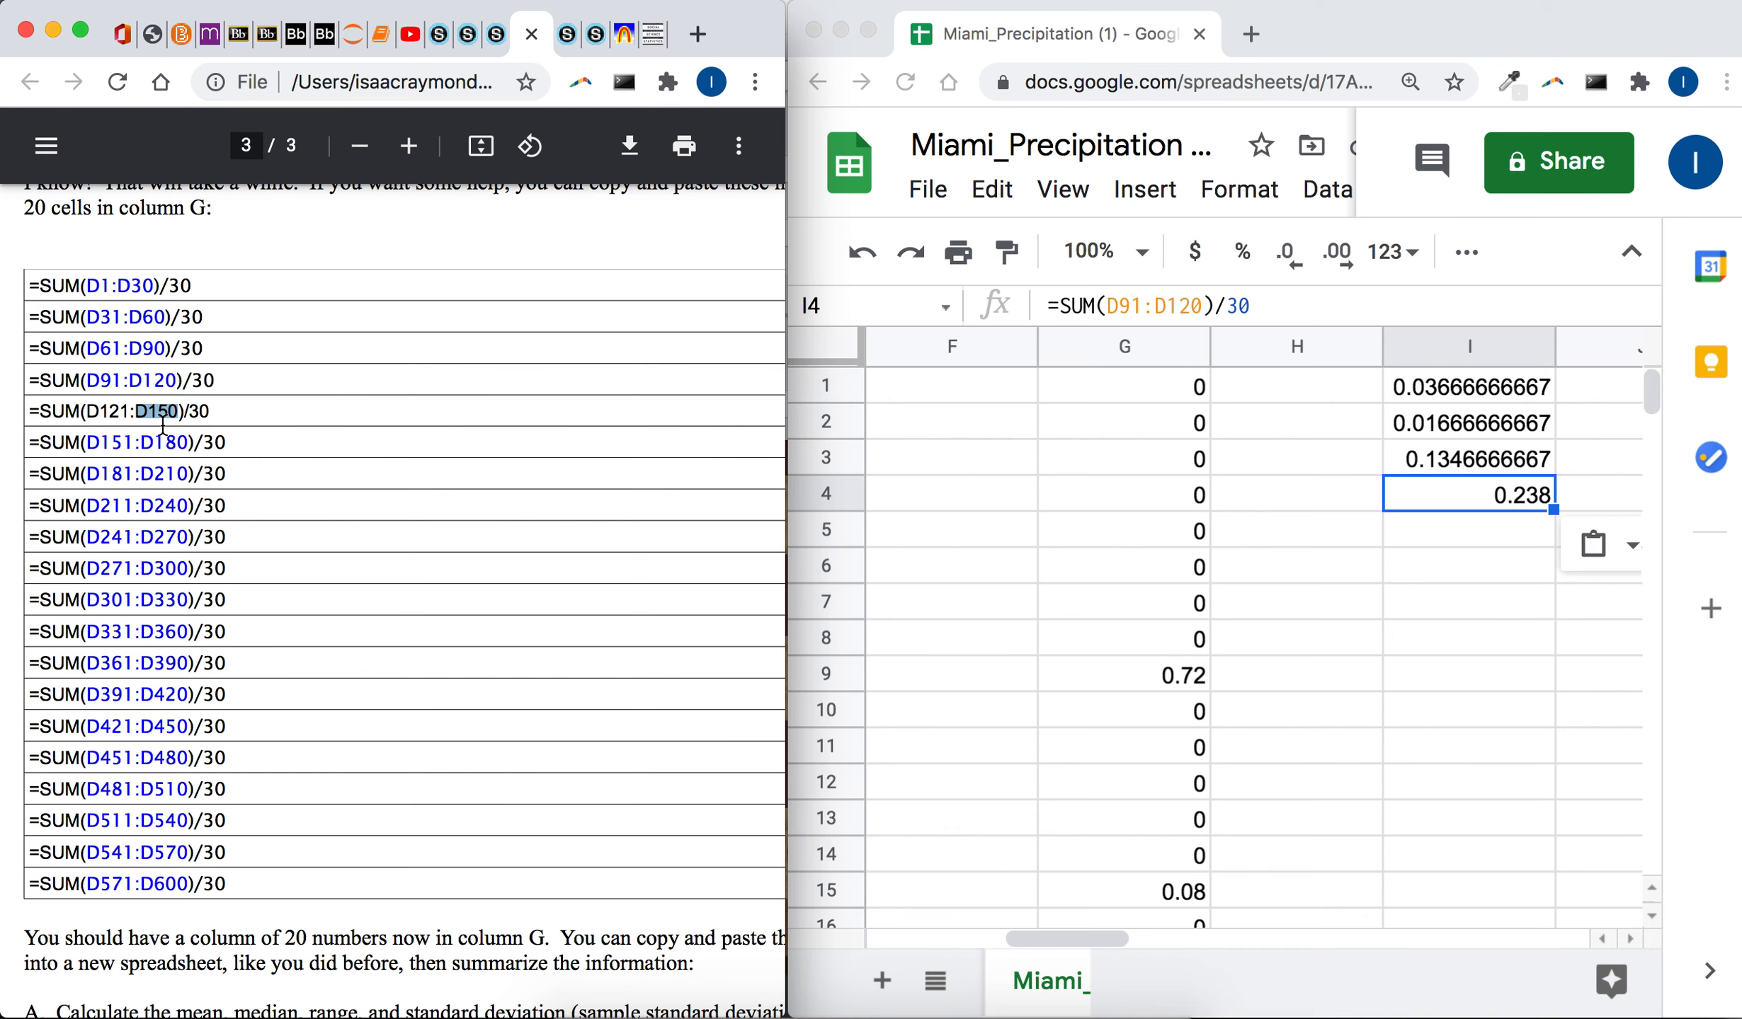
key("super+c")
left_click(1472, 546)
left_click(1499, 543)
key("super+v")
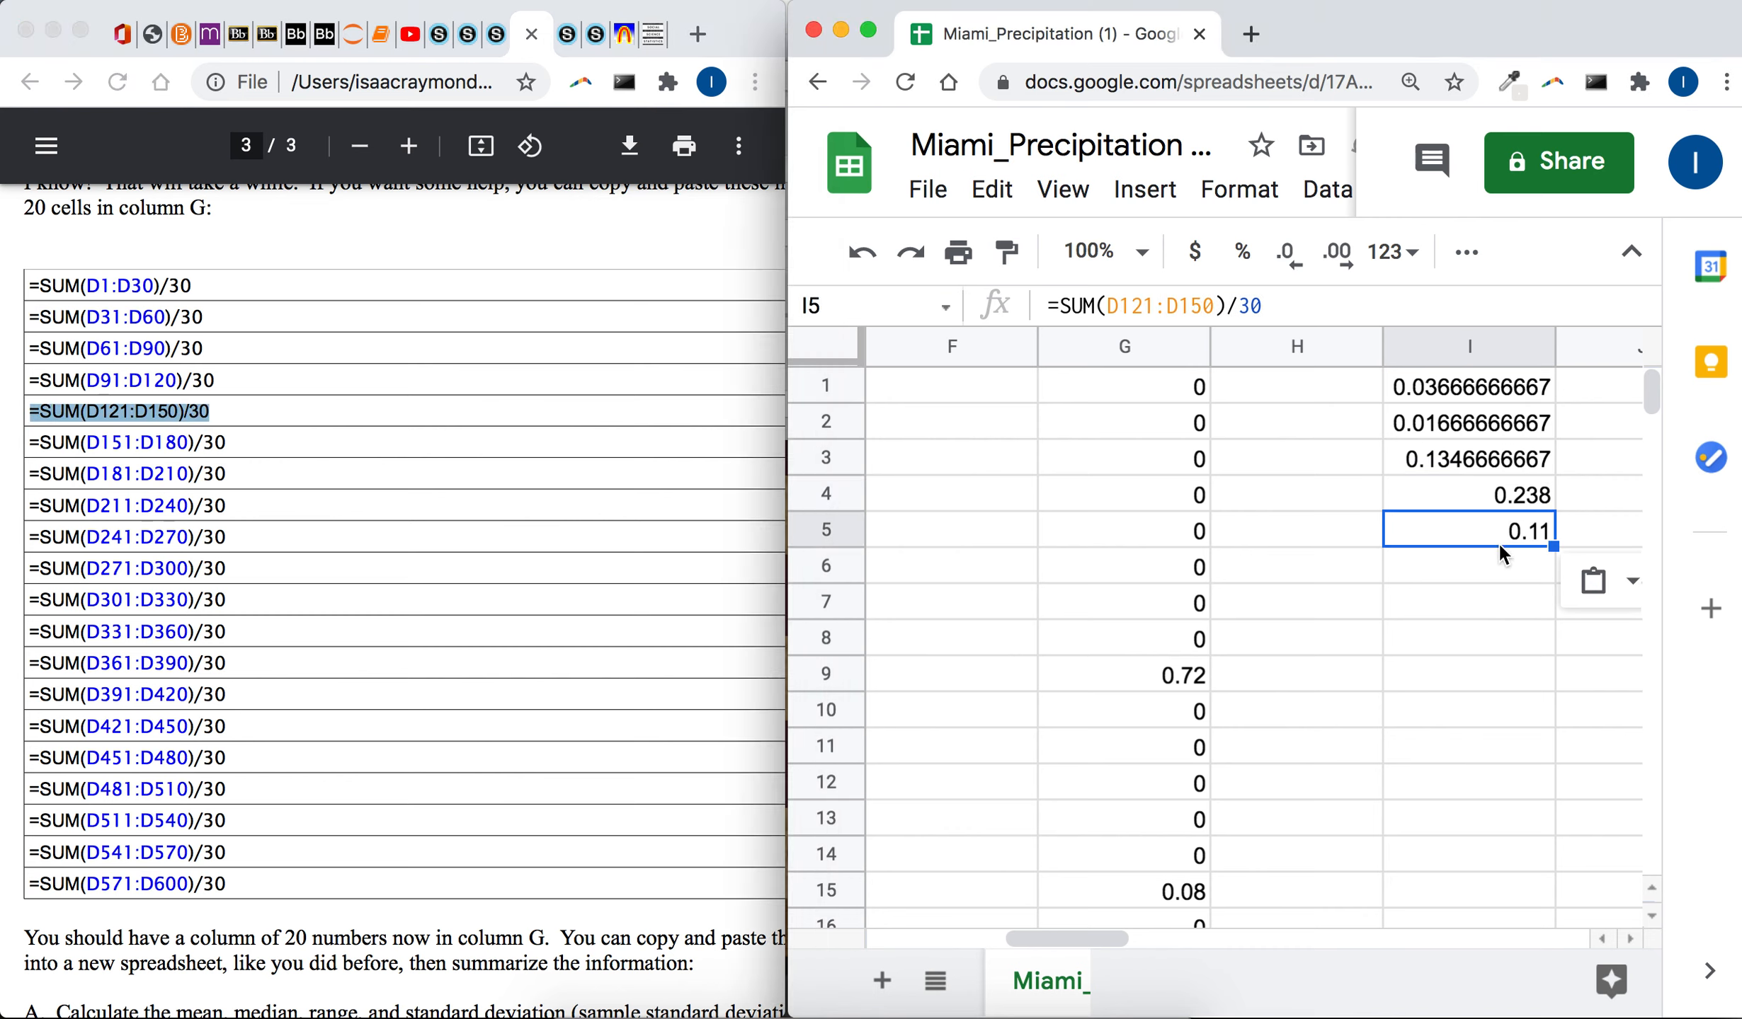
- Copy the formula =SUM(D151:D180)/30 from the directions and paste it into cell I6
left_click(175, 423)
triple_click(141, 441)
key("super+c")
left_click(1439, 570)
key("super+v")
- Copy the formula =SUM(D181:D210)/30 from the directions and paste it into cell I7
left_click(264, 498)
triple_click(186, 474)
key("super+c")
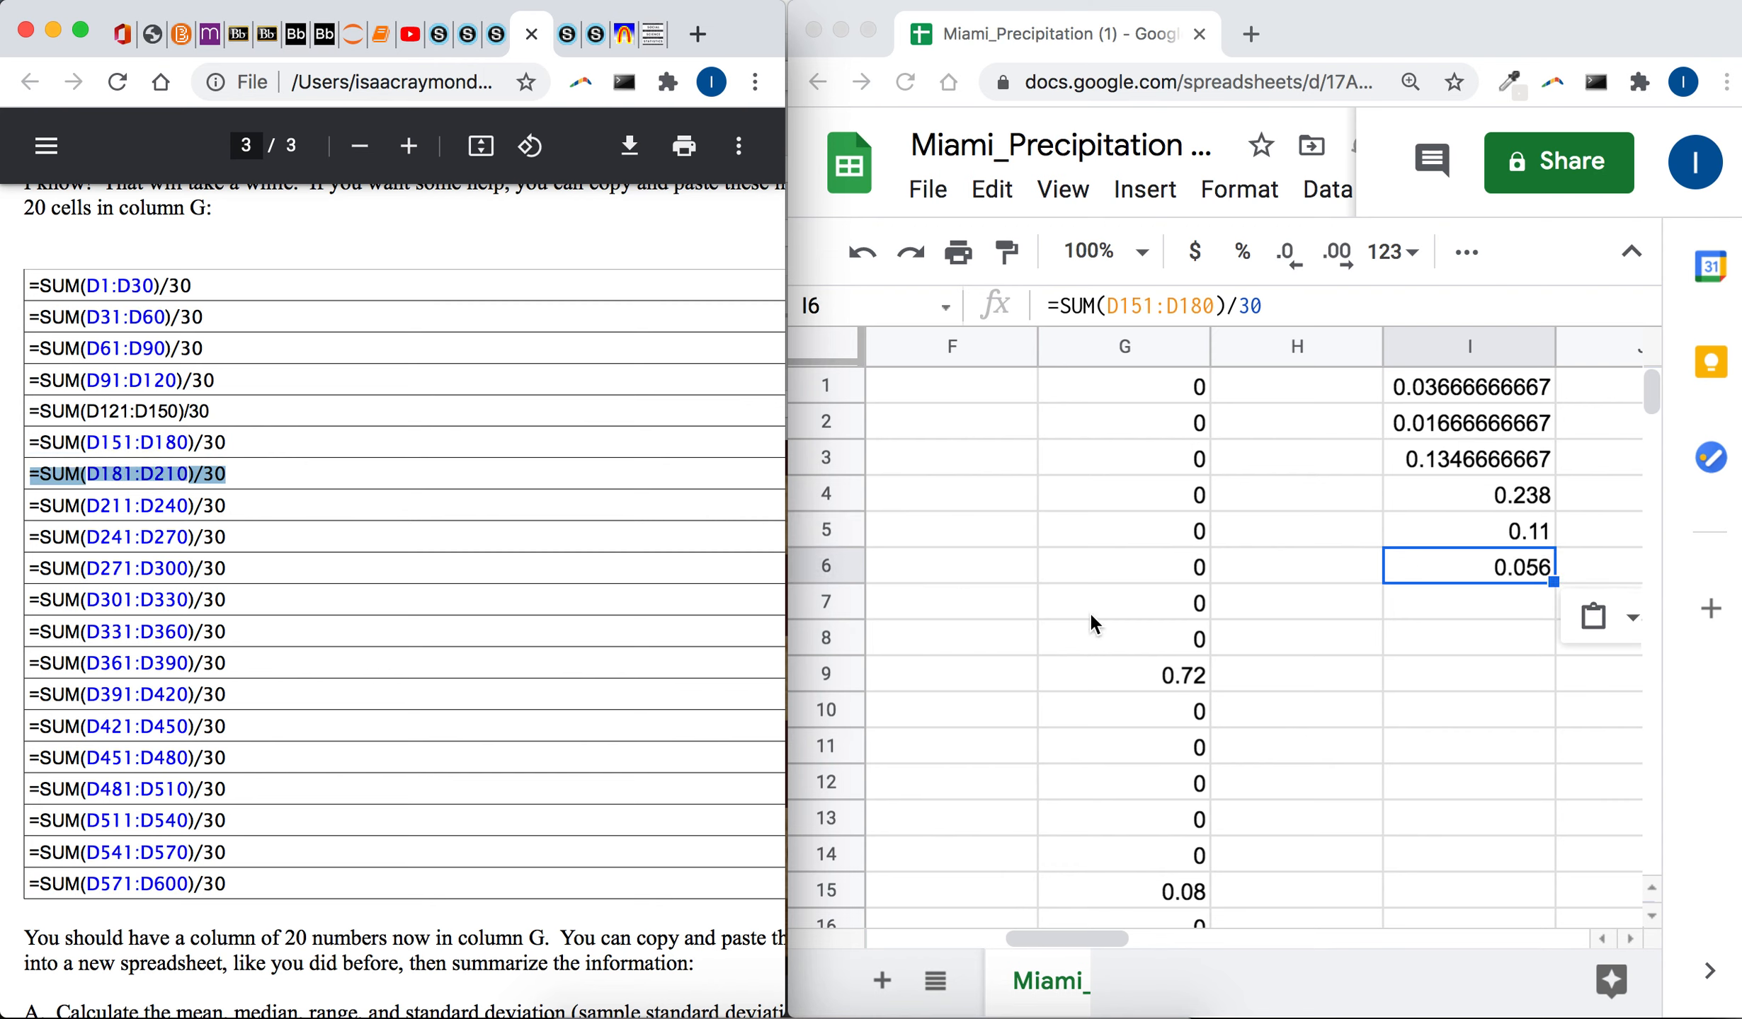
left_click(1448, 691)
left_click(1483, 585)
key("super+v")
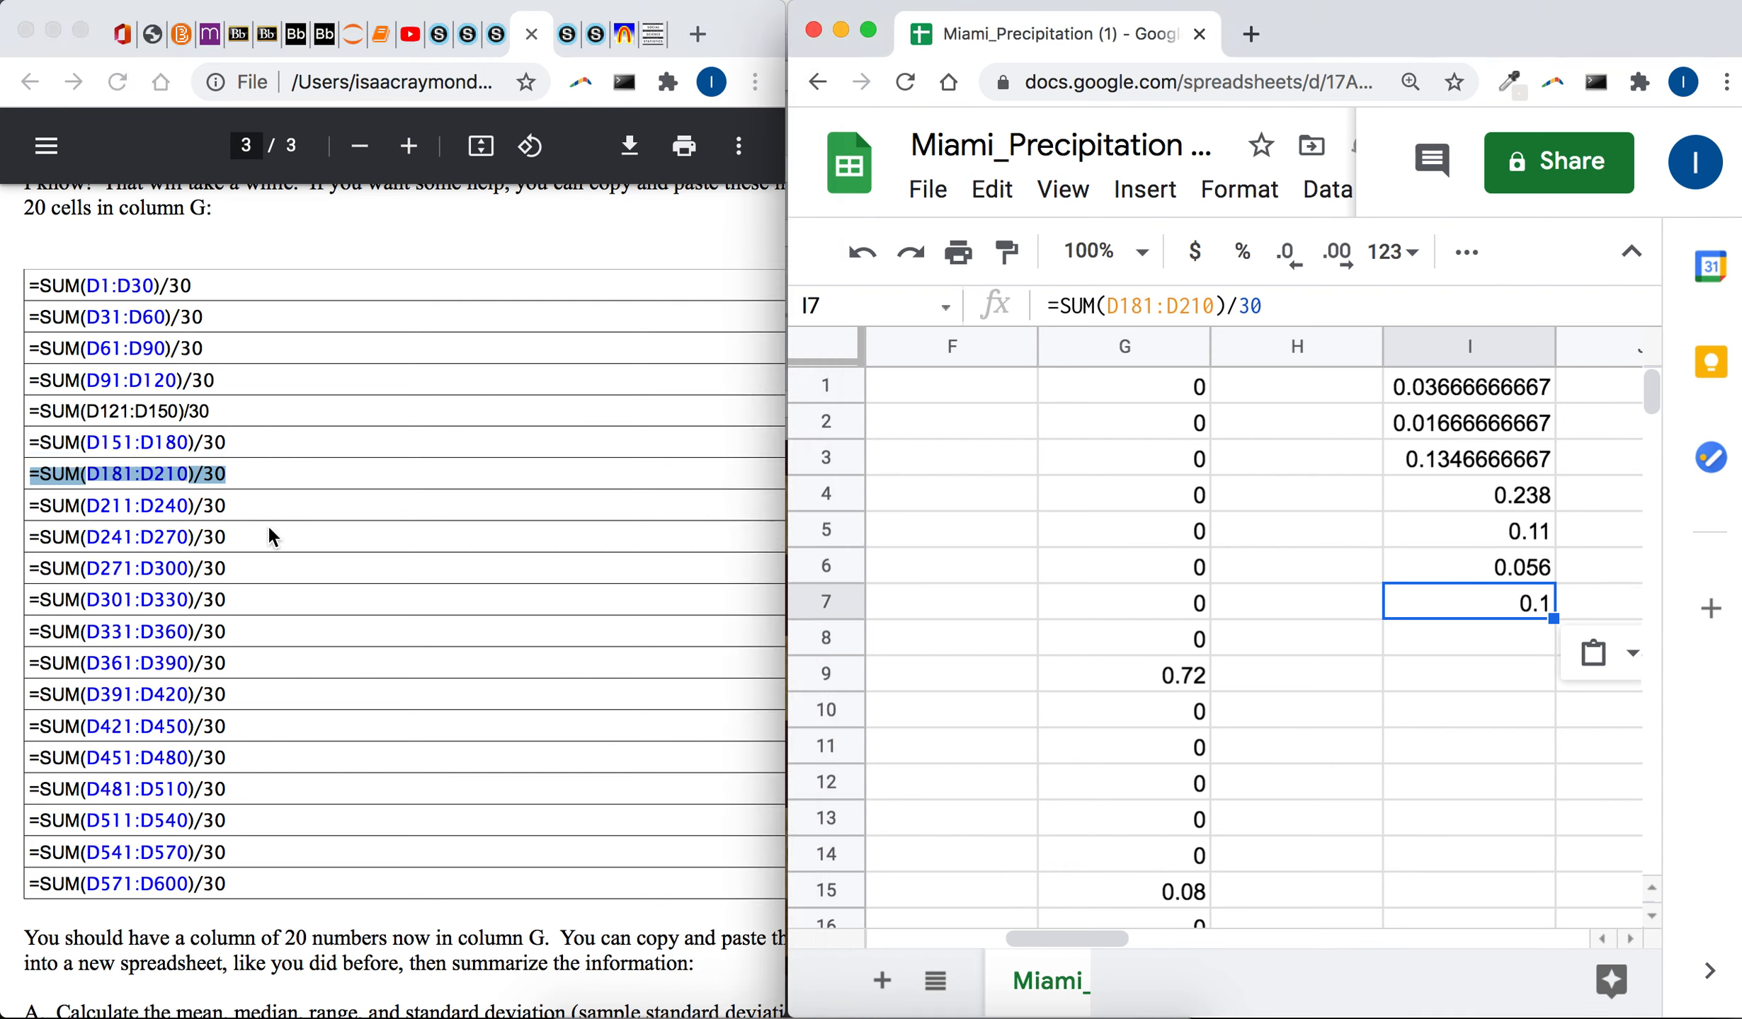
- Copy the formula =SUM(D211:D240)/30 from the directions and paste it into cell I8
left_click(185, 529)
triple_click(185, 506)
left_click(1473, 683)
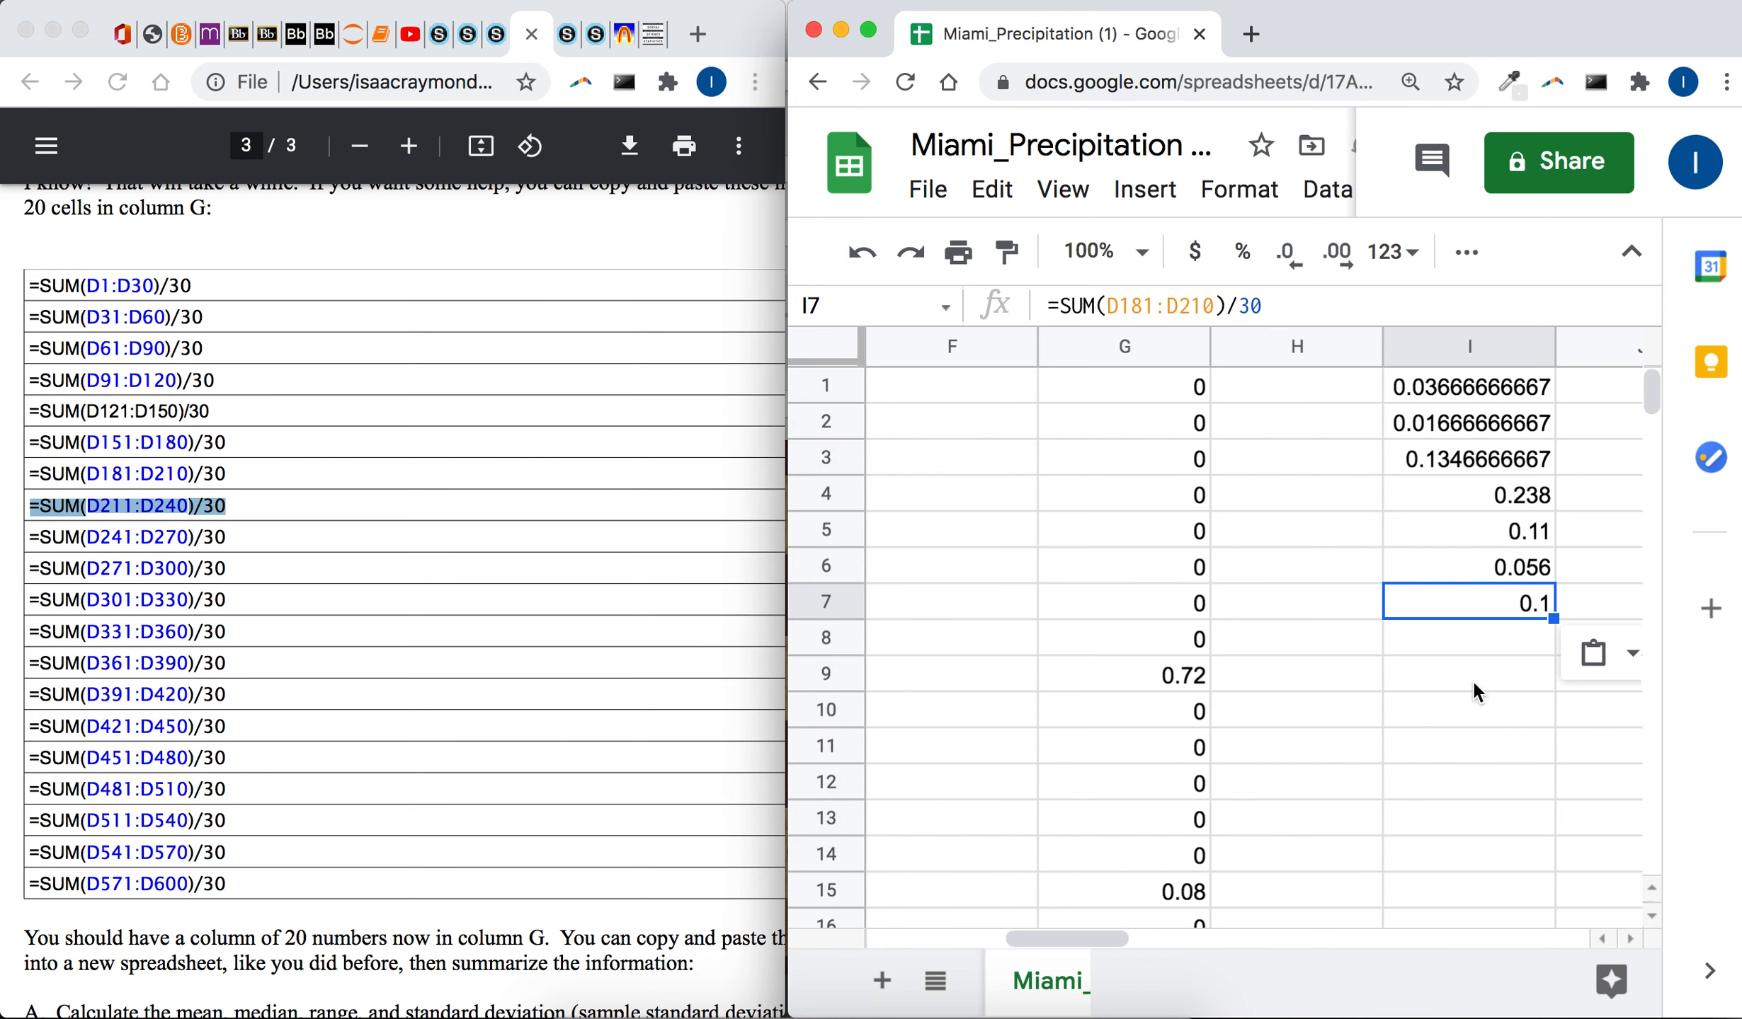
left_click(1503, 641)
key("super+v")
- Copy the formula =SUM(D241:D270)/30 from the directions and paste it into cell I9
left_click(110, 573)
double_click(99, 530)
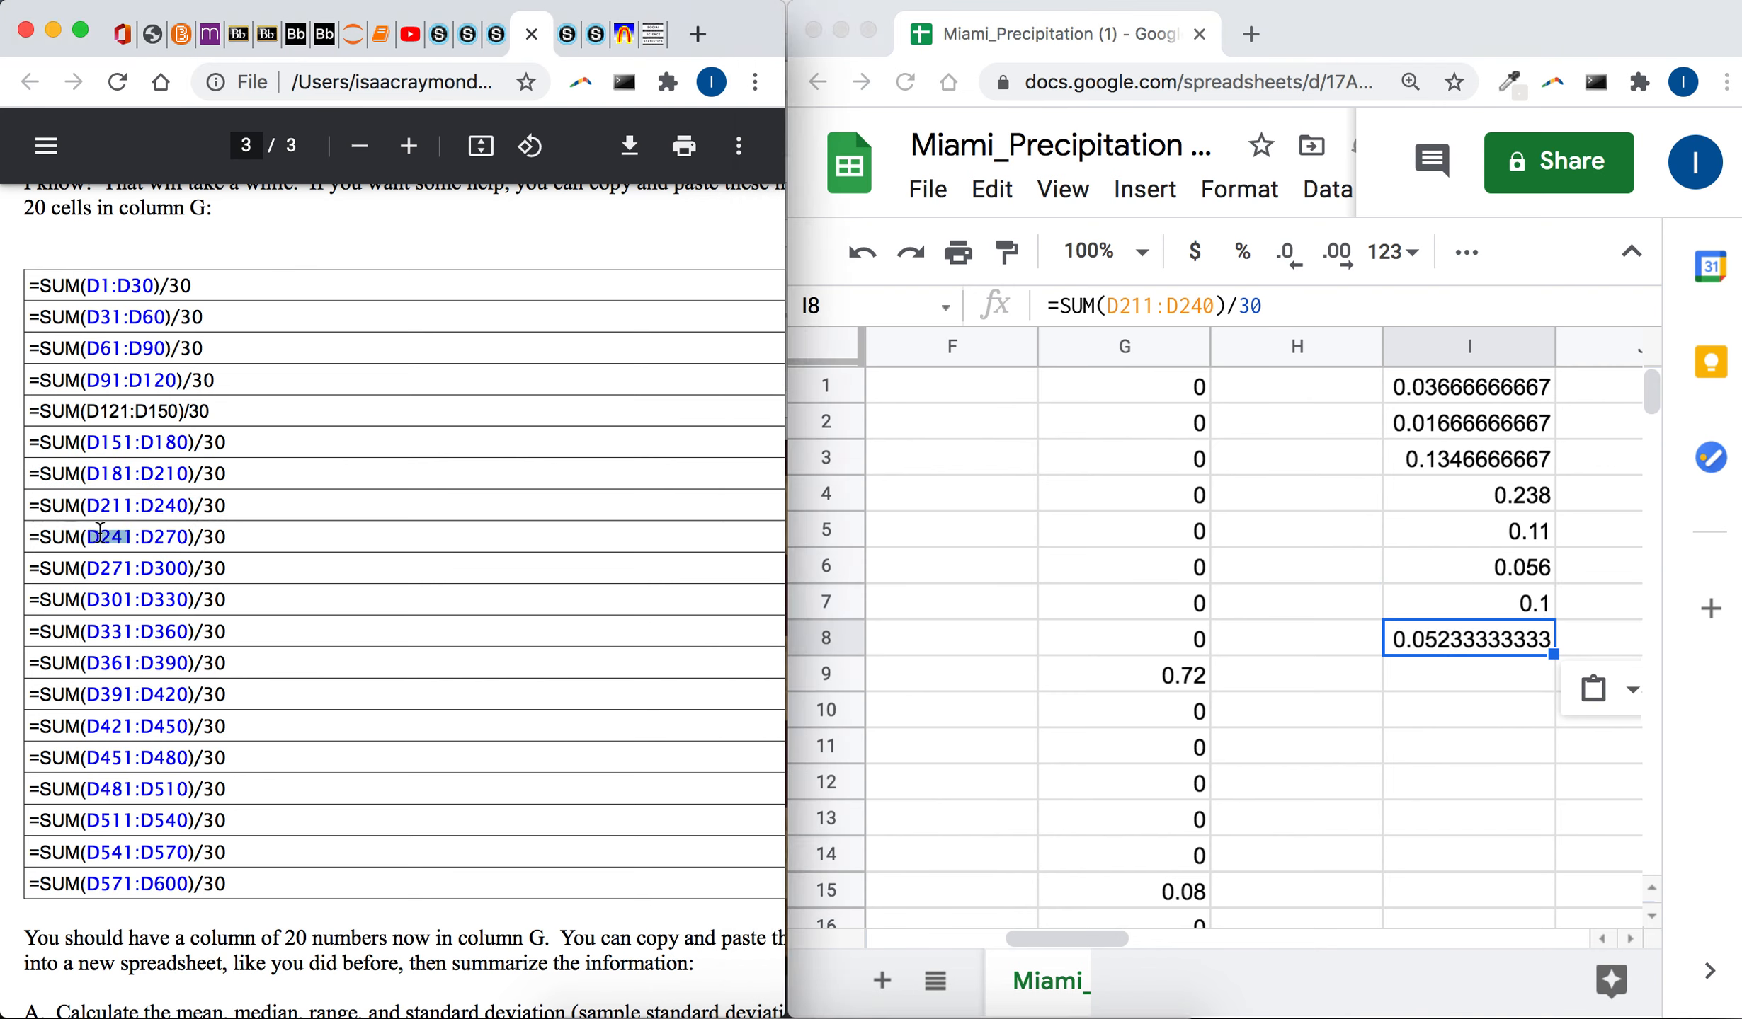
triple_click(100, 529)
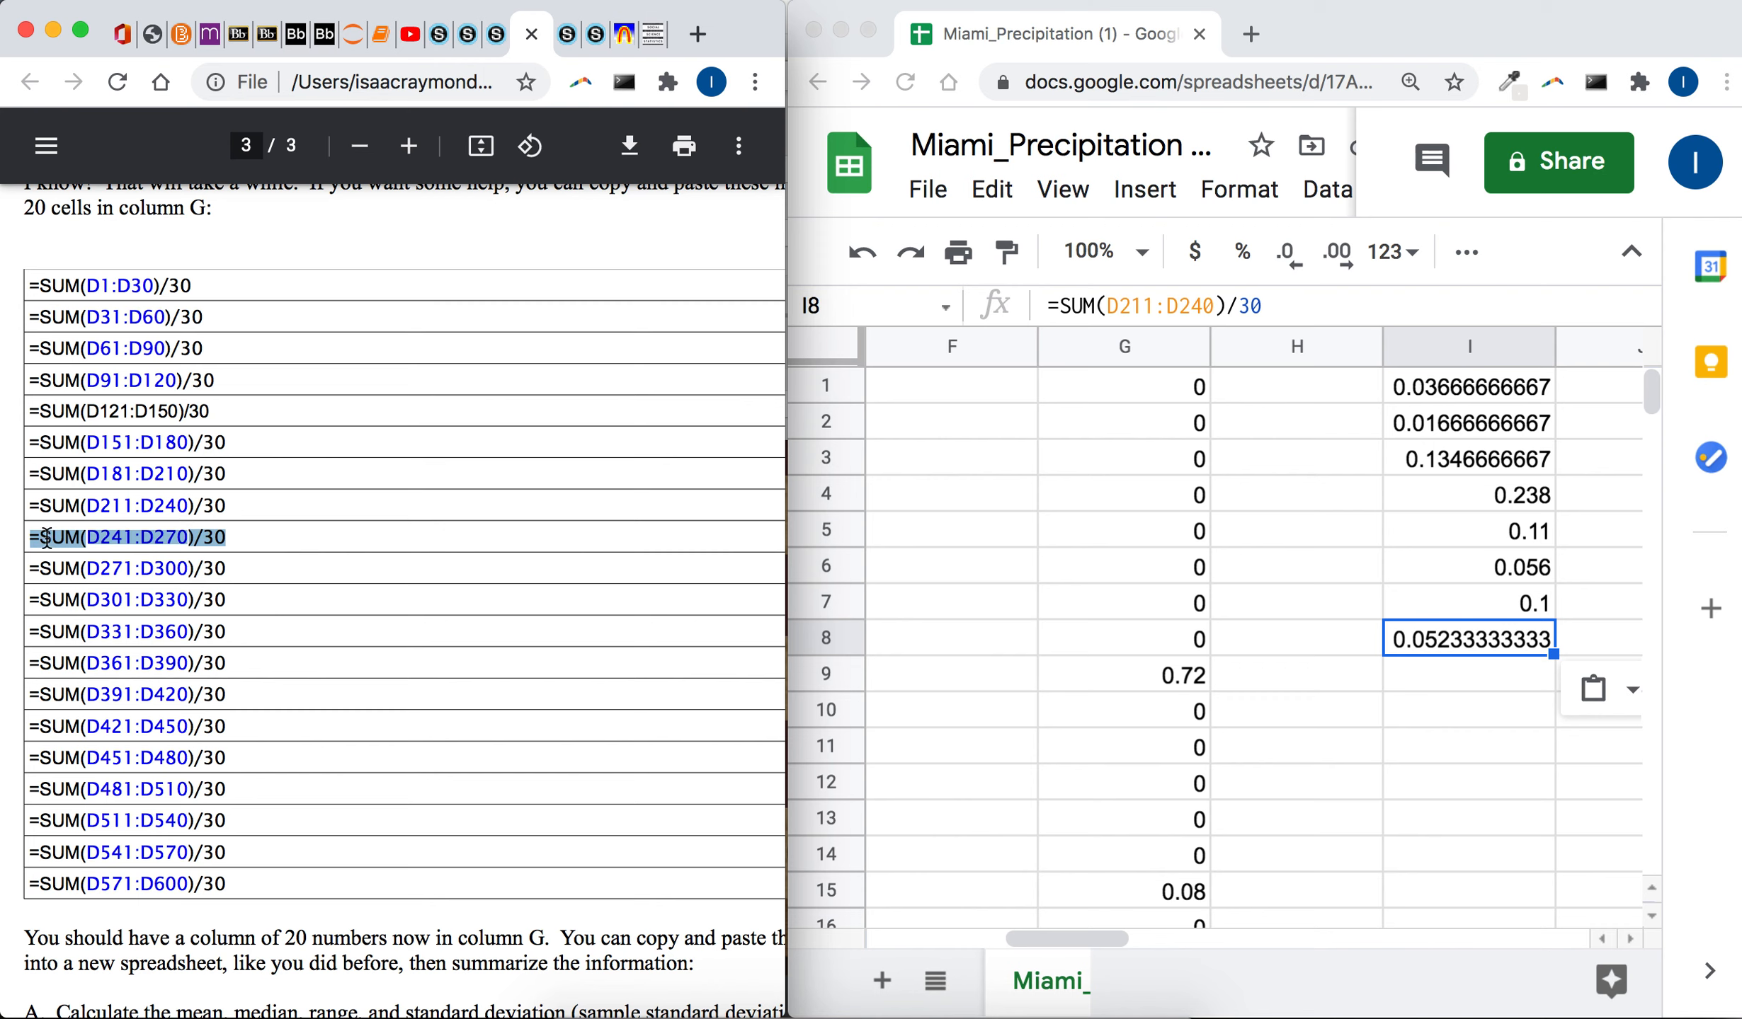
left_click(1410, 652)
left_click(1454, 682)
key("super+v")
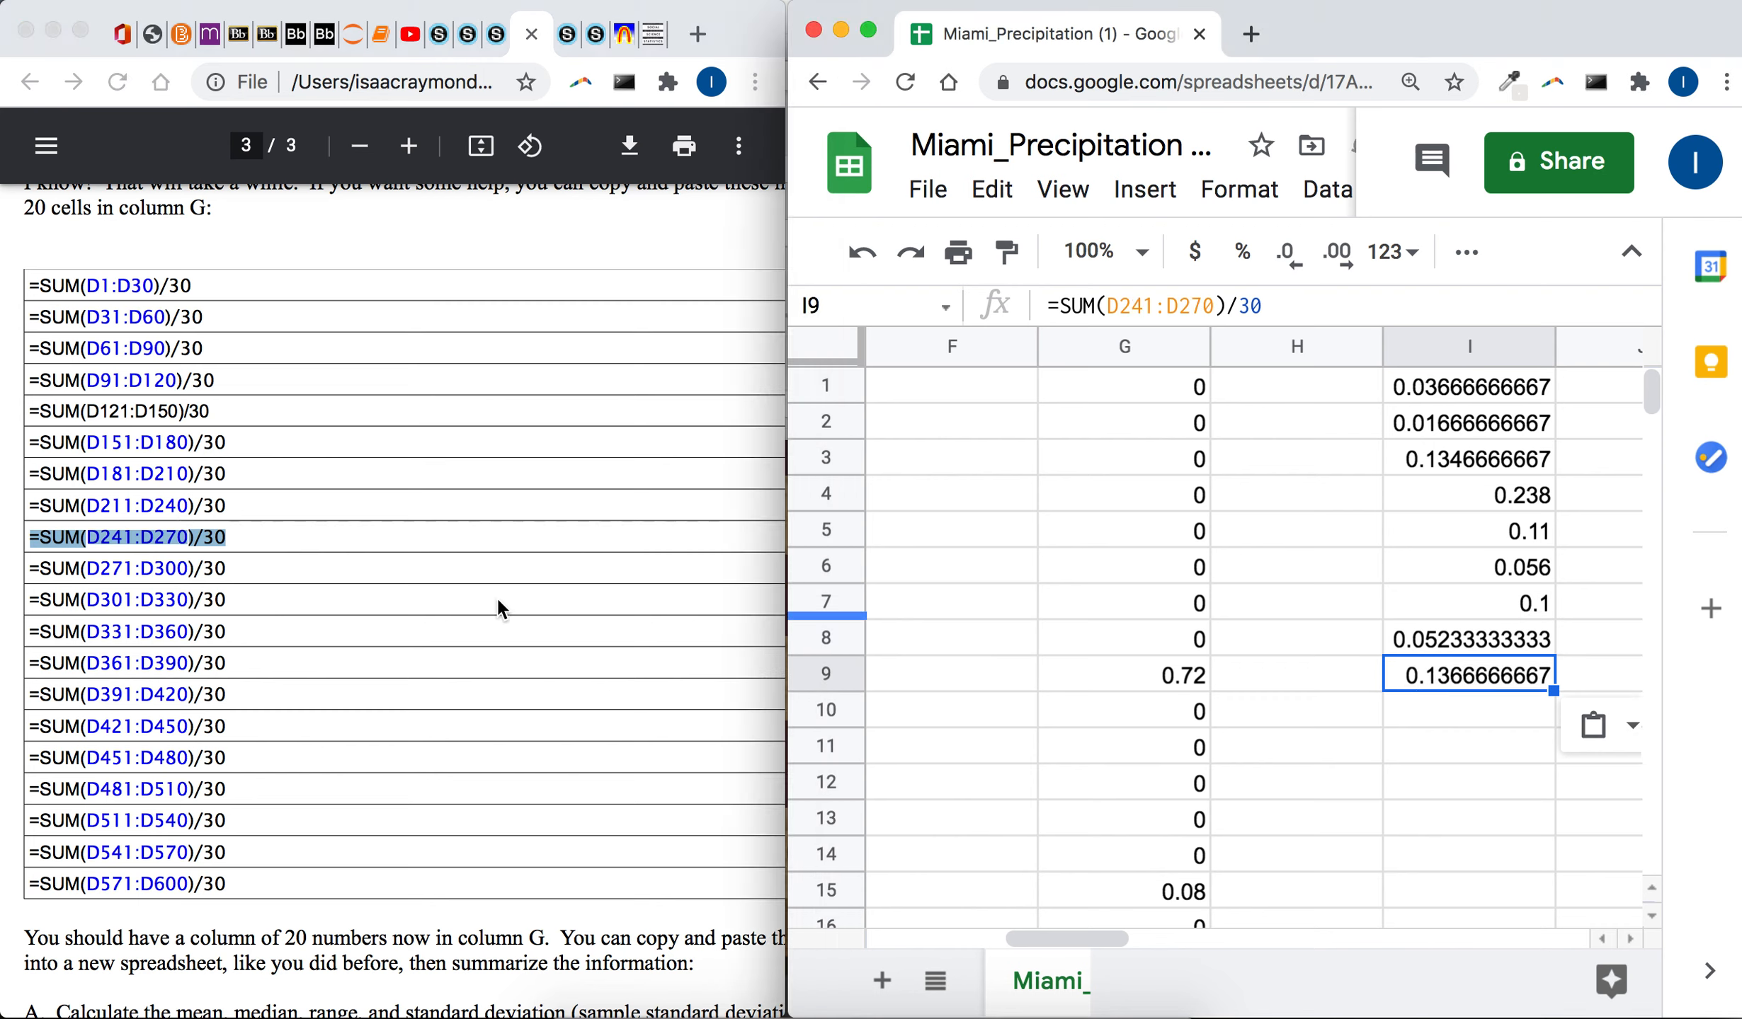
- Copy the formula =SUM(D271:D300)/30 from the directions and paste it into cell I10
left_click(89, 568)
triple_click(88, 569)
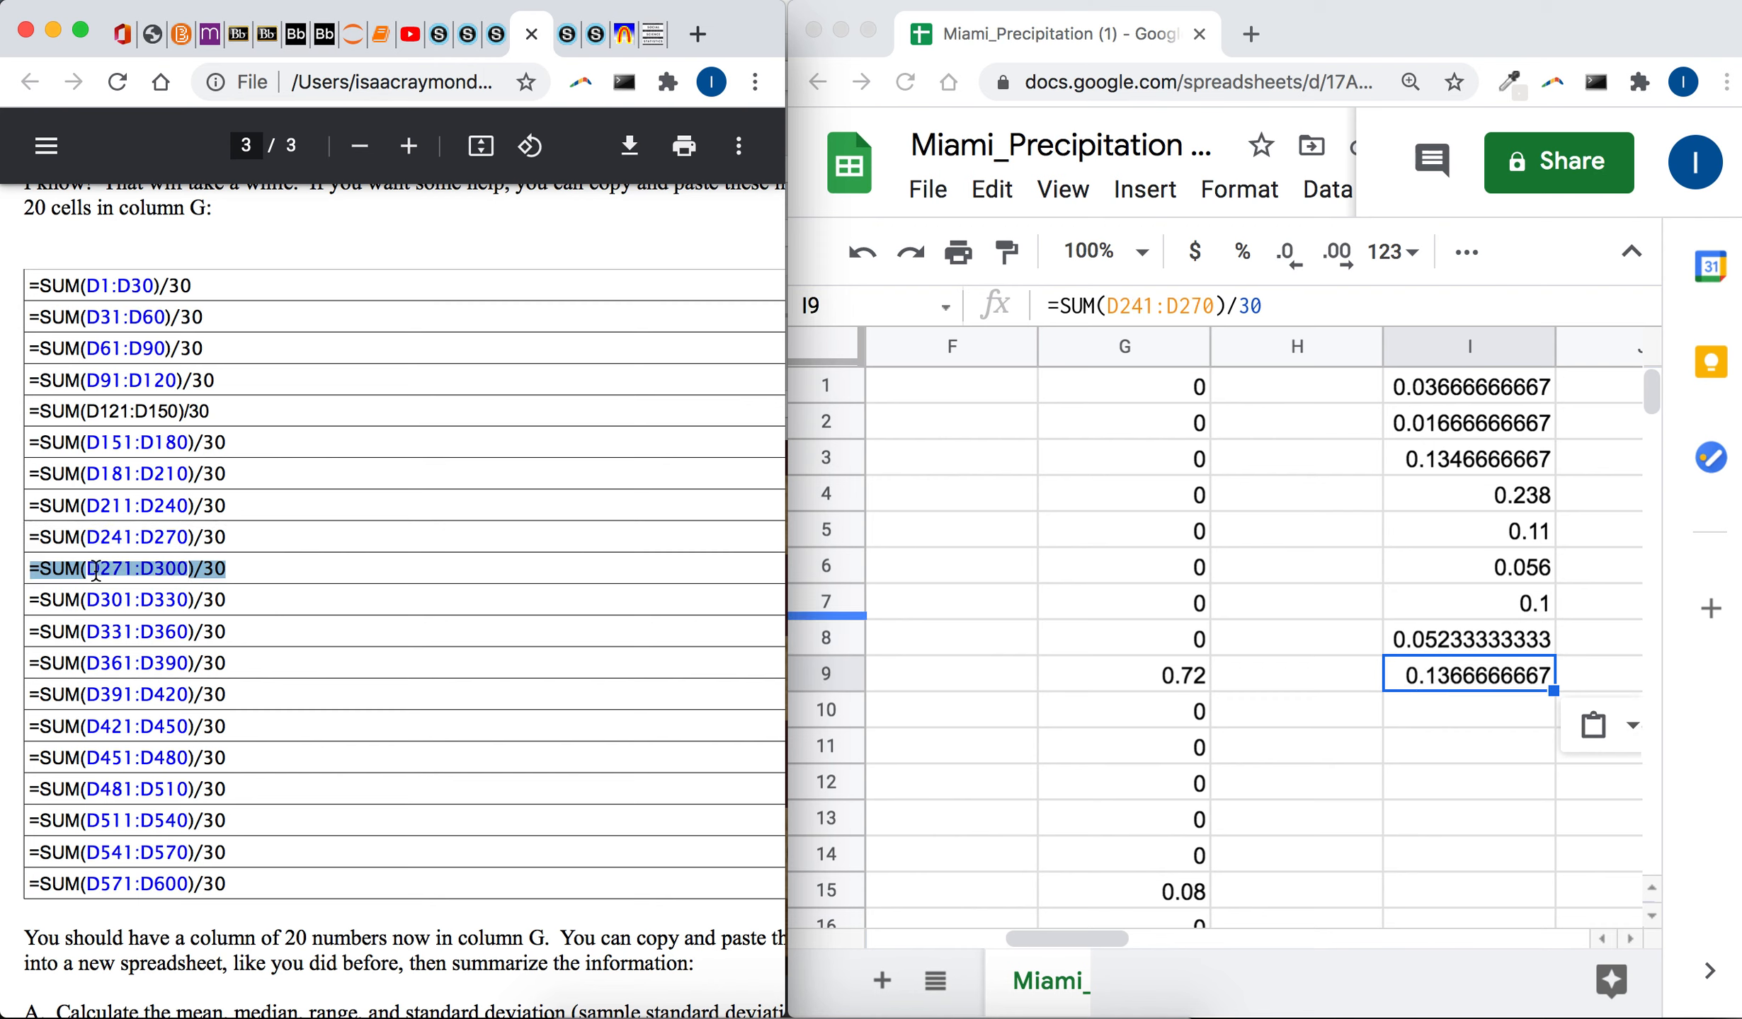
left_click(1418, 727)
left_click(1446, 705)
key("super+v")
- Copy the formula =SUM(D301:D330)/30 from the directions and paste it into cell I11
left_click(117, 602)
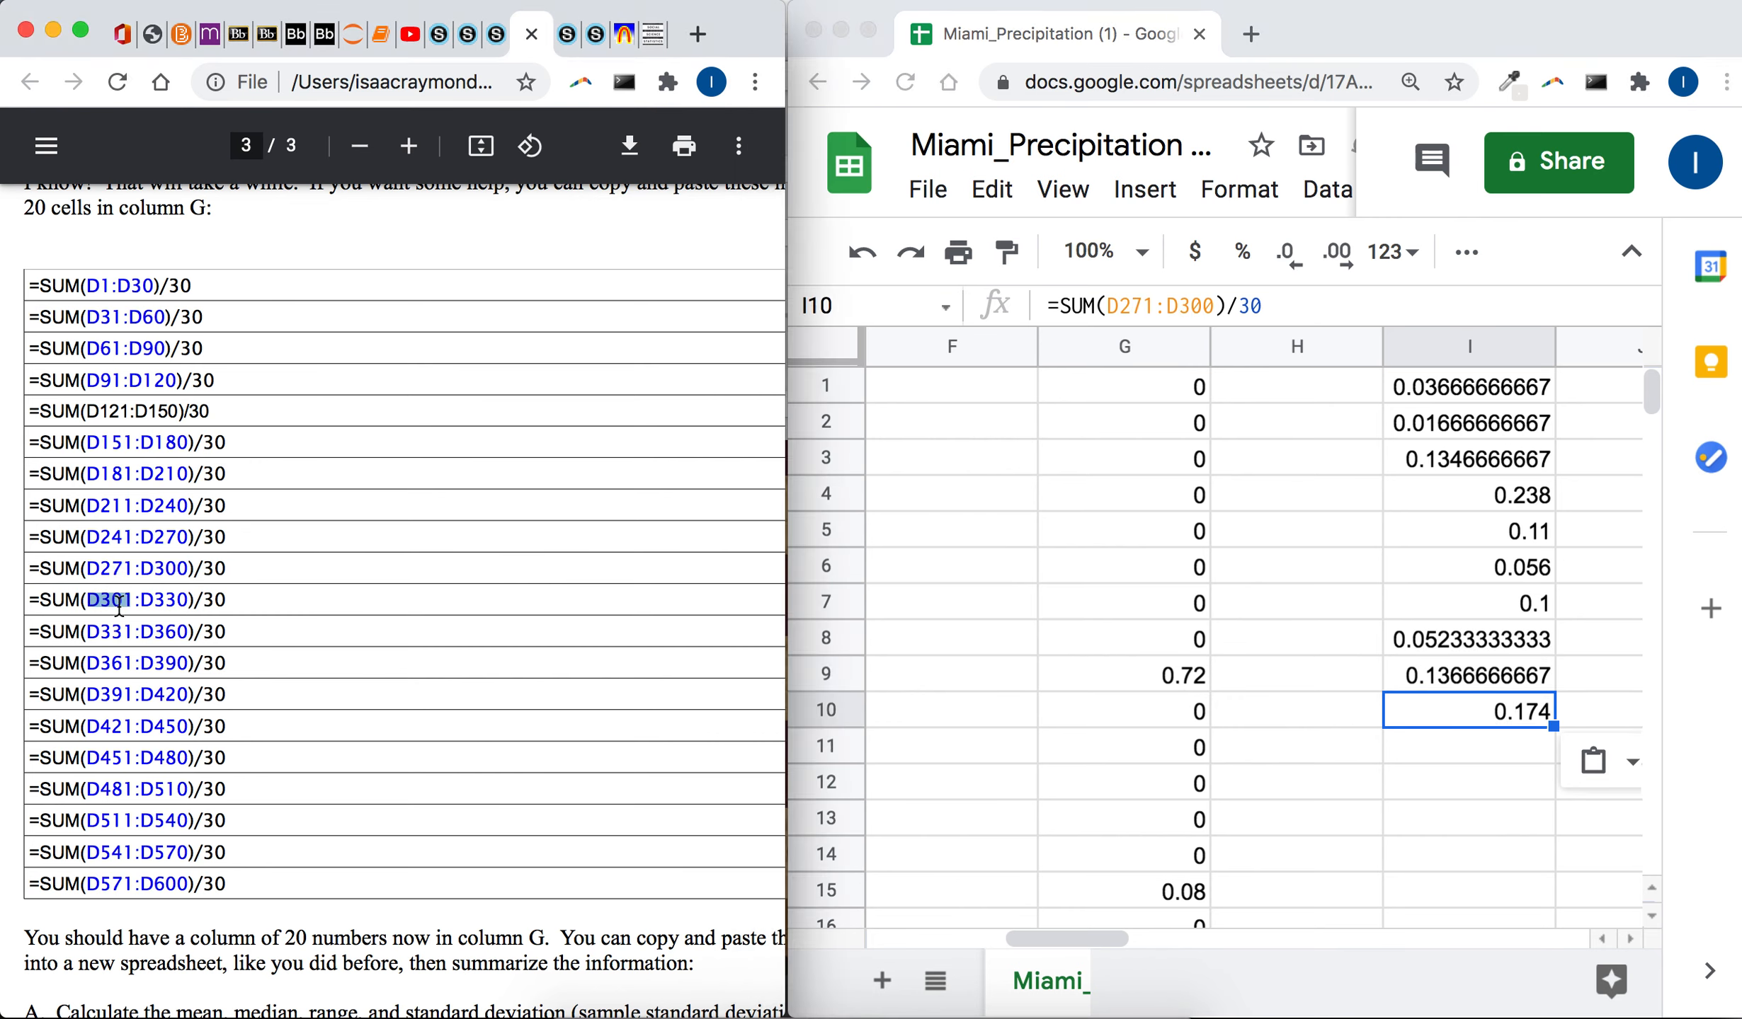
triple_click(117, 603)
left_click(1379, 714)
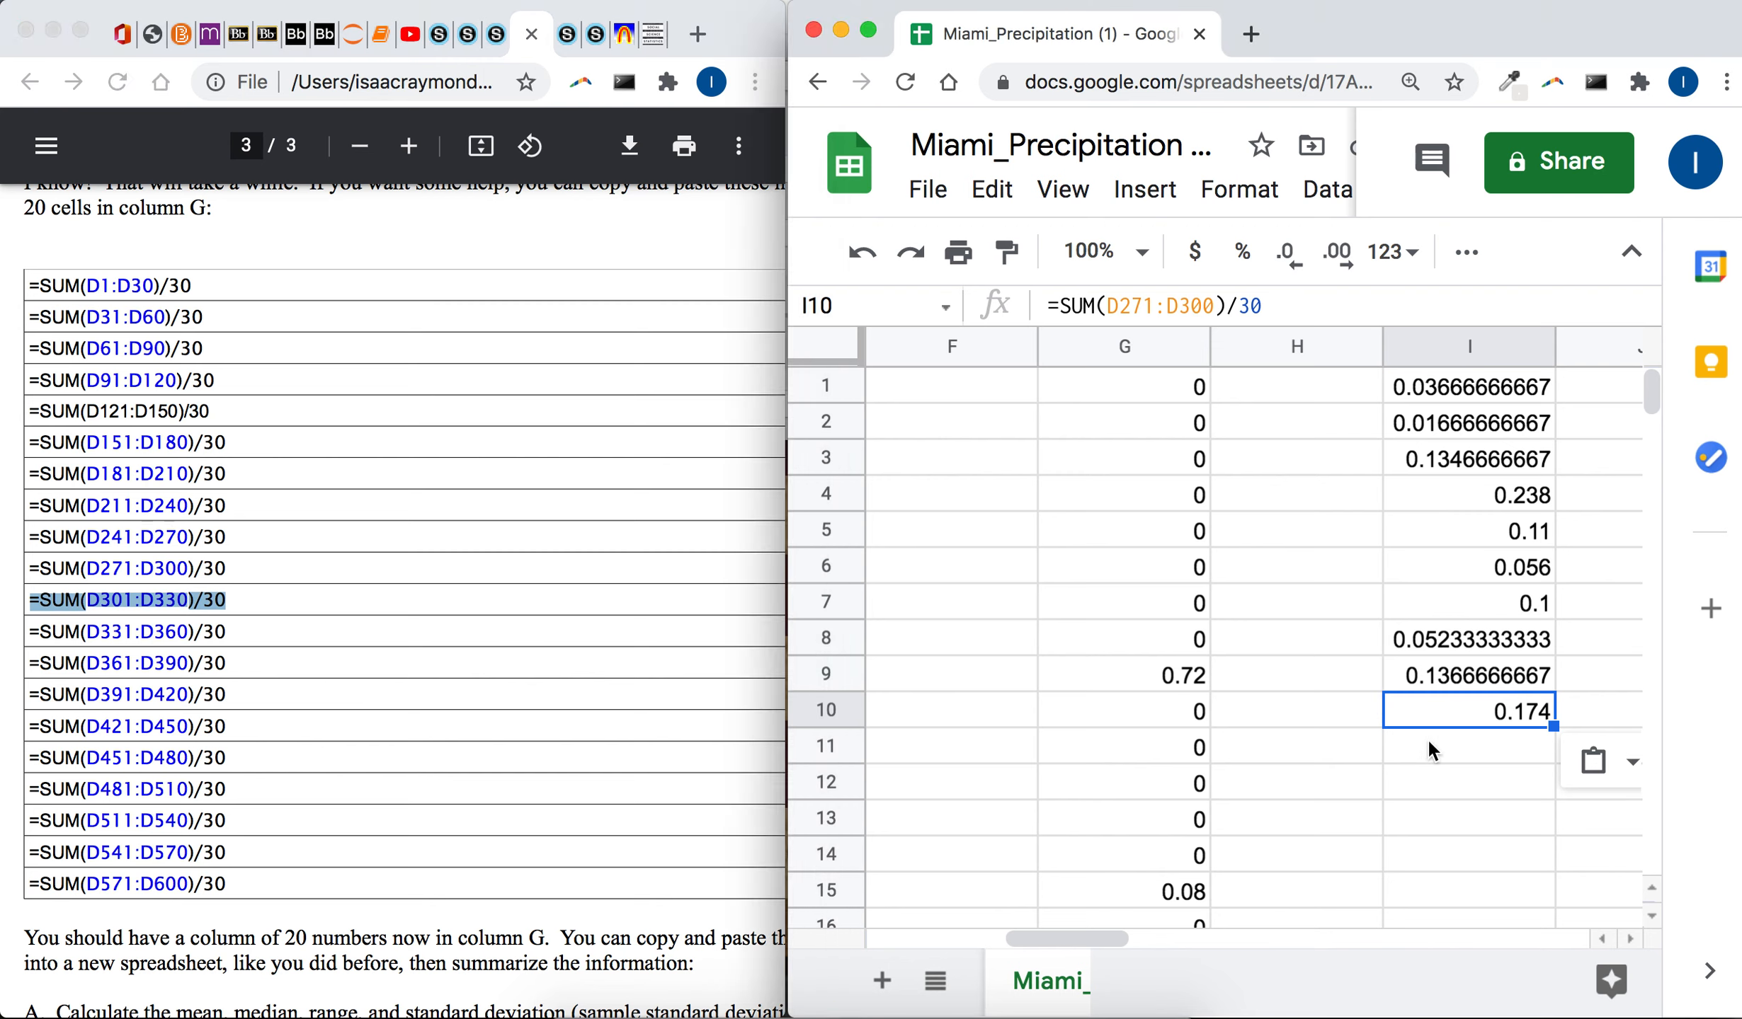
left_click(1427, 739)
key("super+v")
- Copy the formula =SUM(D331:D360)/30 from the directions and paste it into cell I12
left_click(117, 633)
triple_click(117, 632)
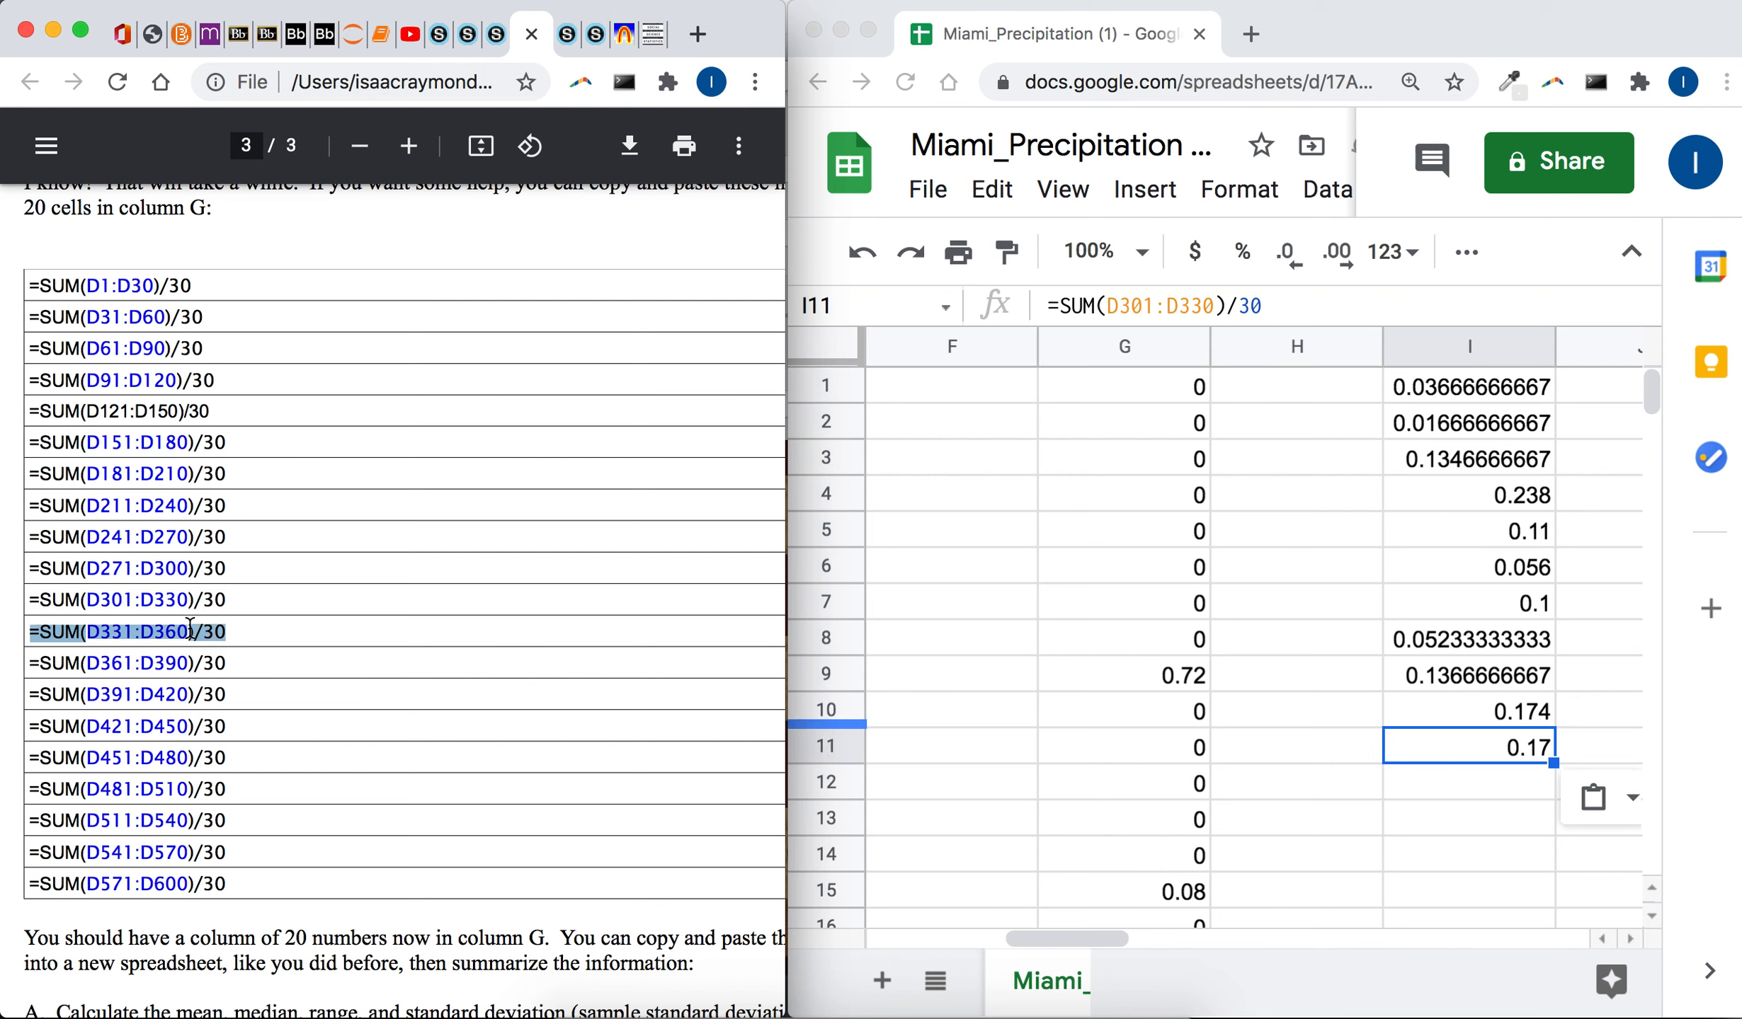
left_click(1362, 741)
left_click(1462, 798)
key("super+v")
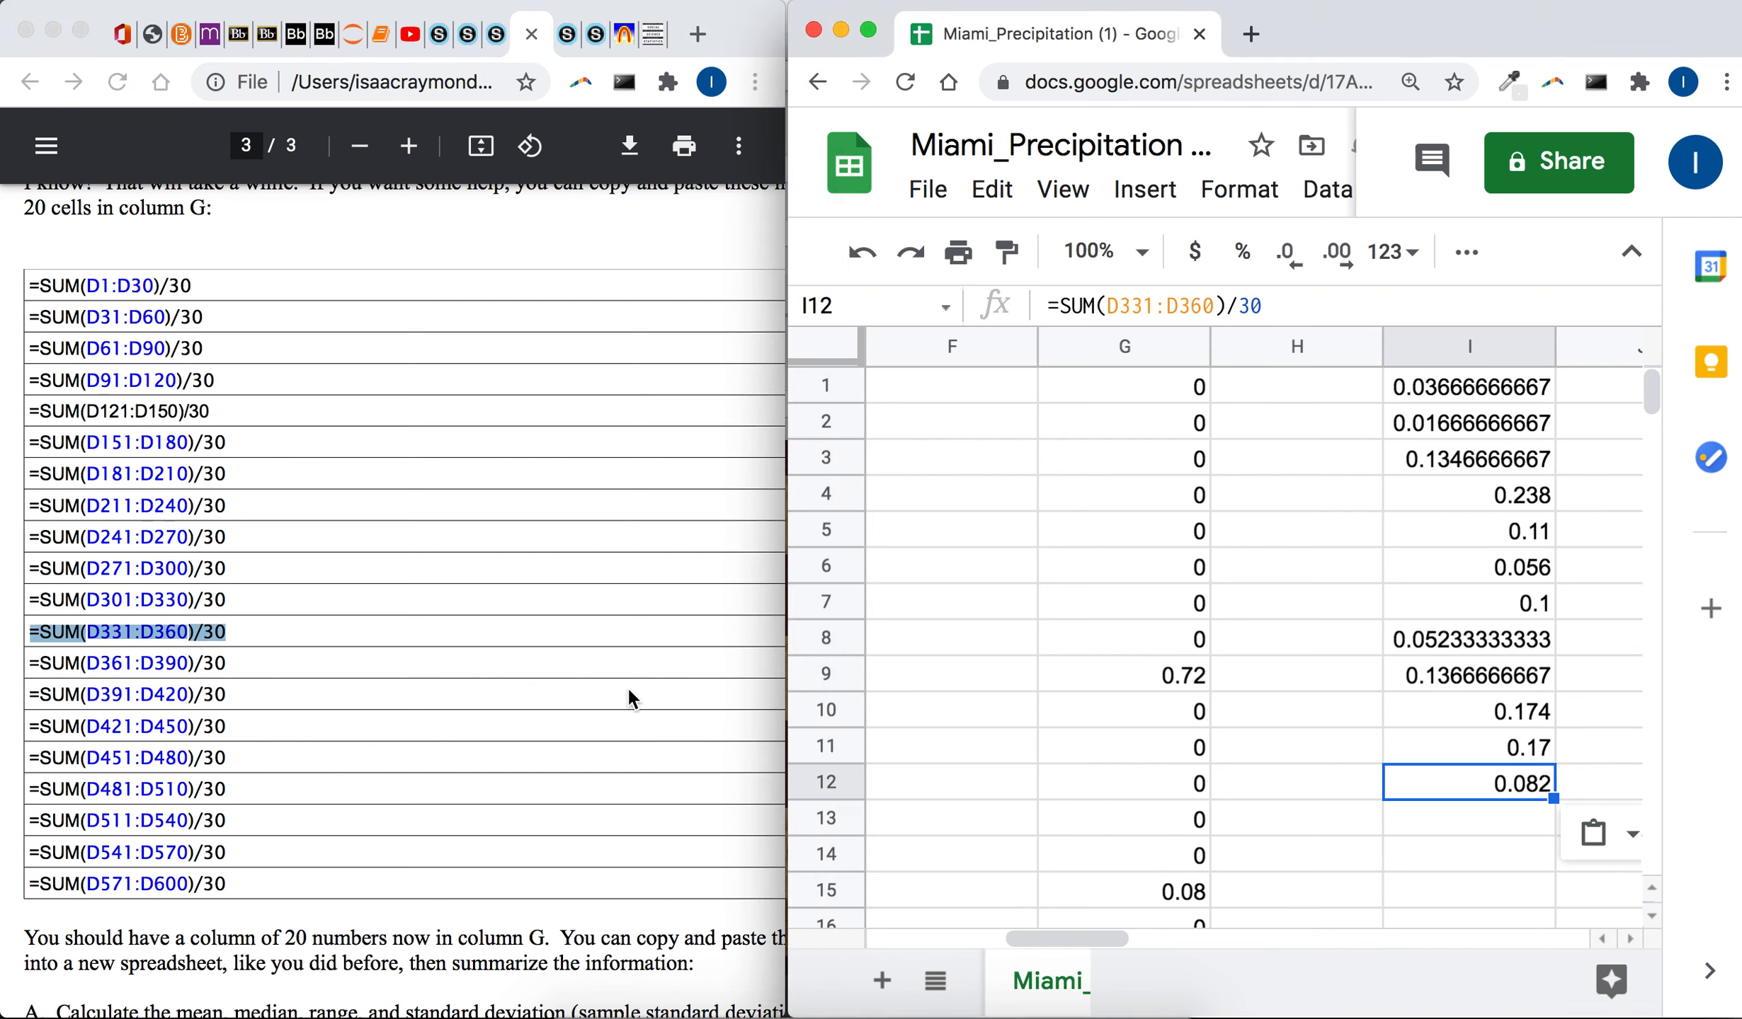
- Copy the formula =SUM(D361:D390)/30 from the directions and paste it into cell I13
left_click(113, 663)
triple_click(113, 663)
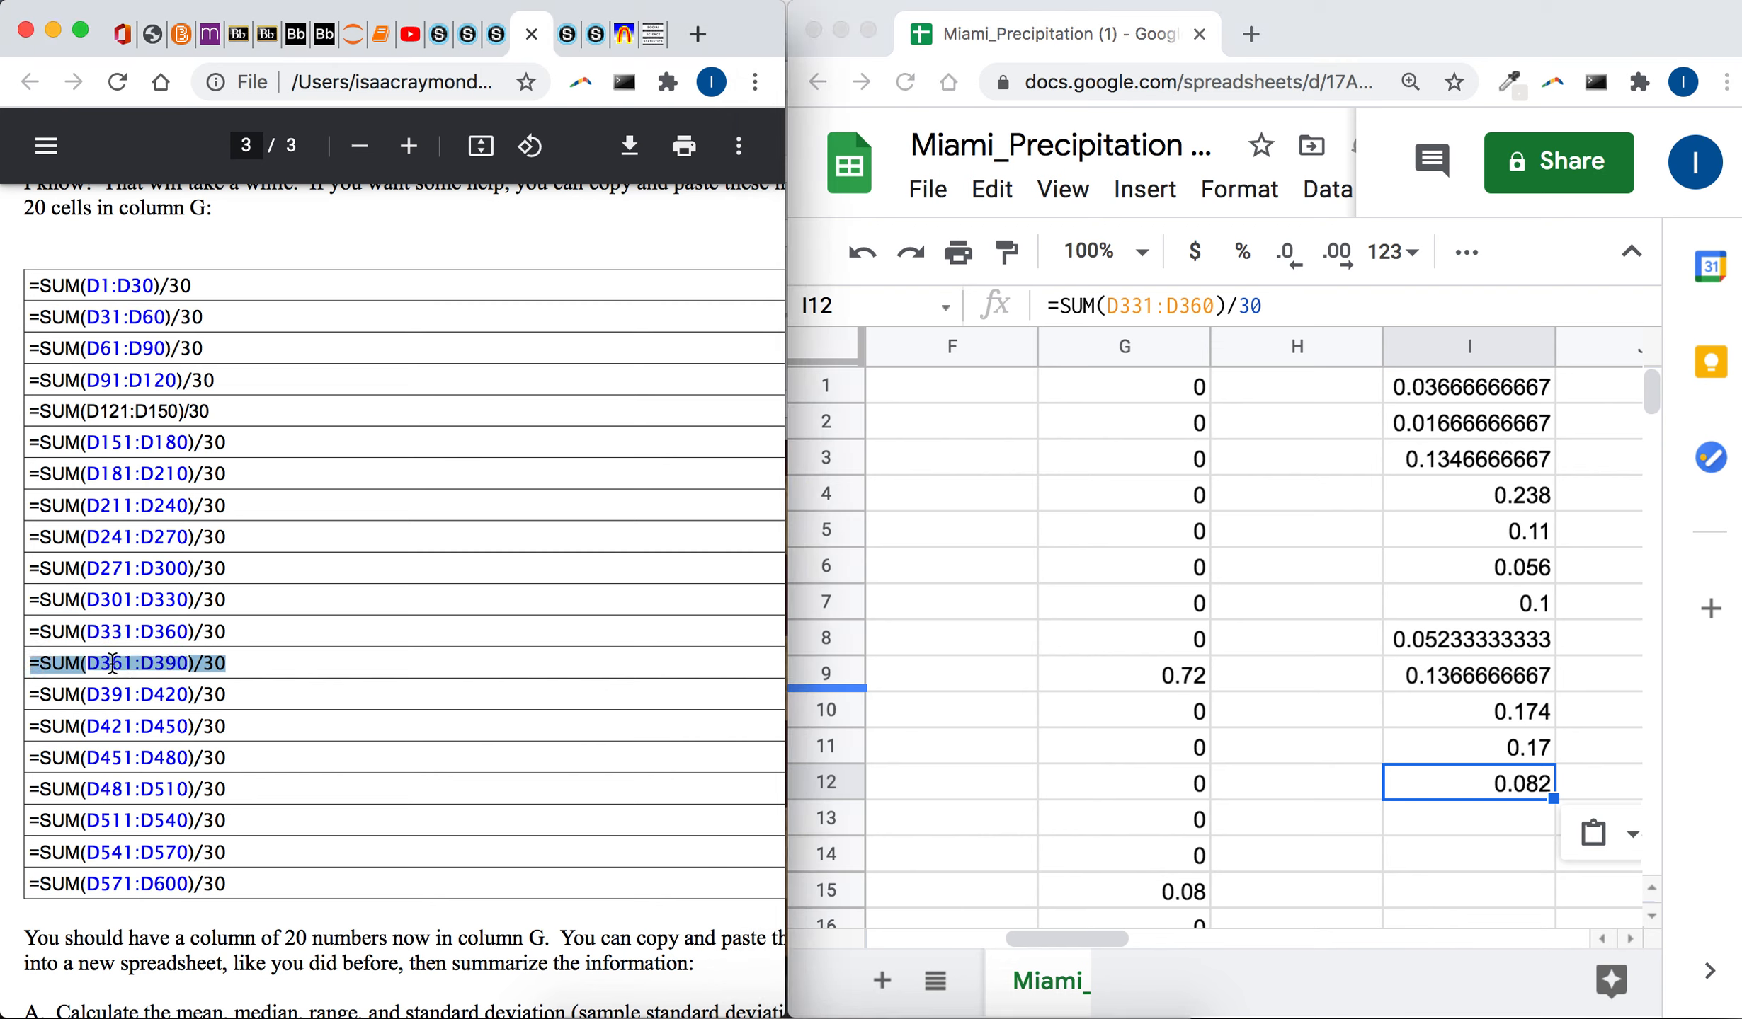
left_click(1423, 799)
left_click(1436, 810)
key("super+v")
- Copy the formula =SUM(D391:D420)/30 from the directions and paste it into cell I14
left_click(149, 692)
triple_click(149, 692)
scroll(1345, 666, "down", 2)
left_click(1431, 793)
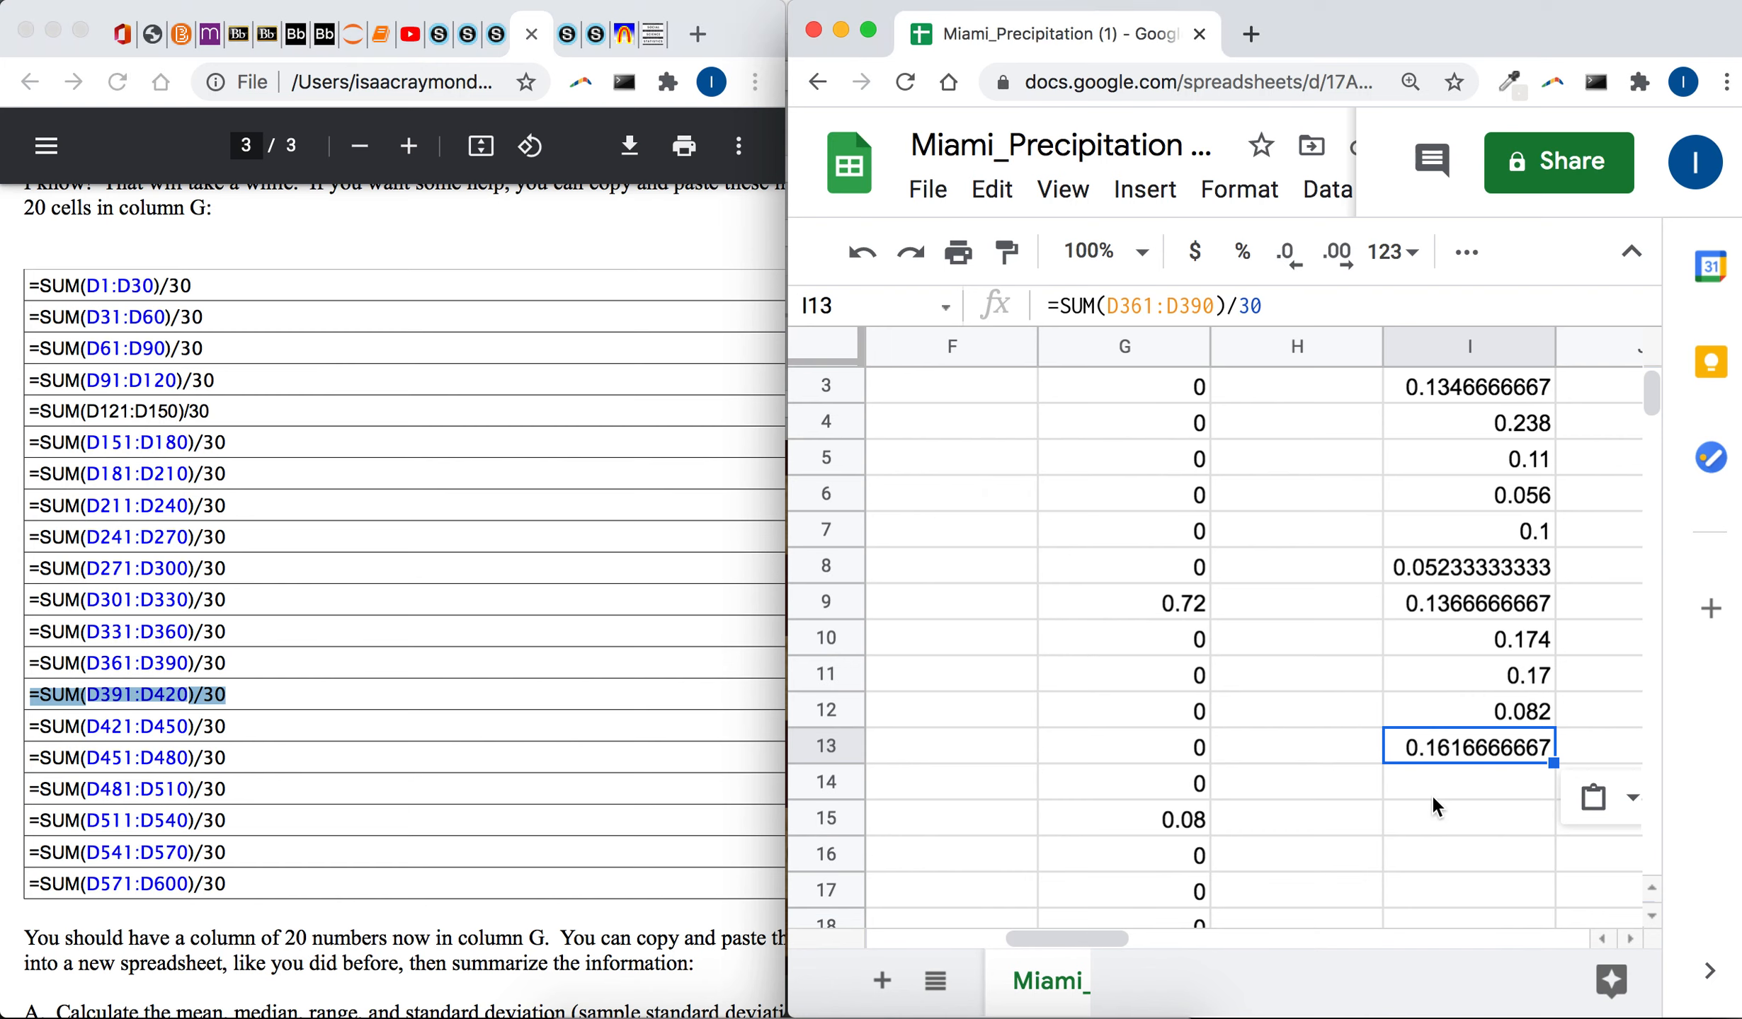
key("super+v")
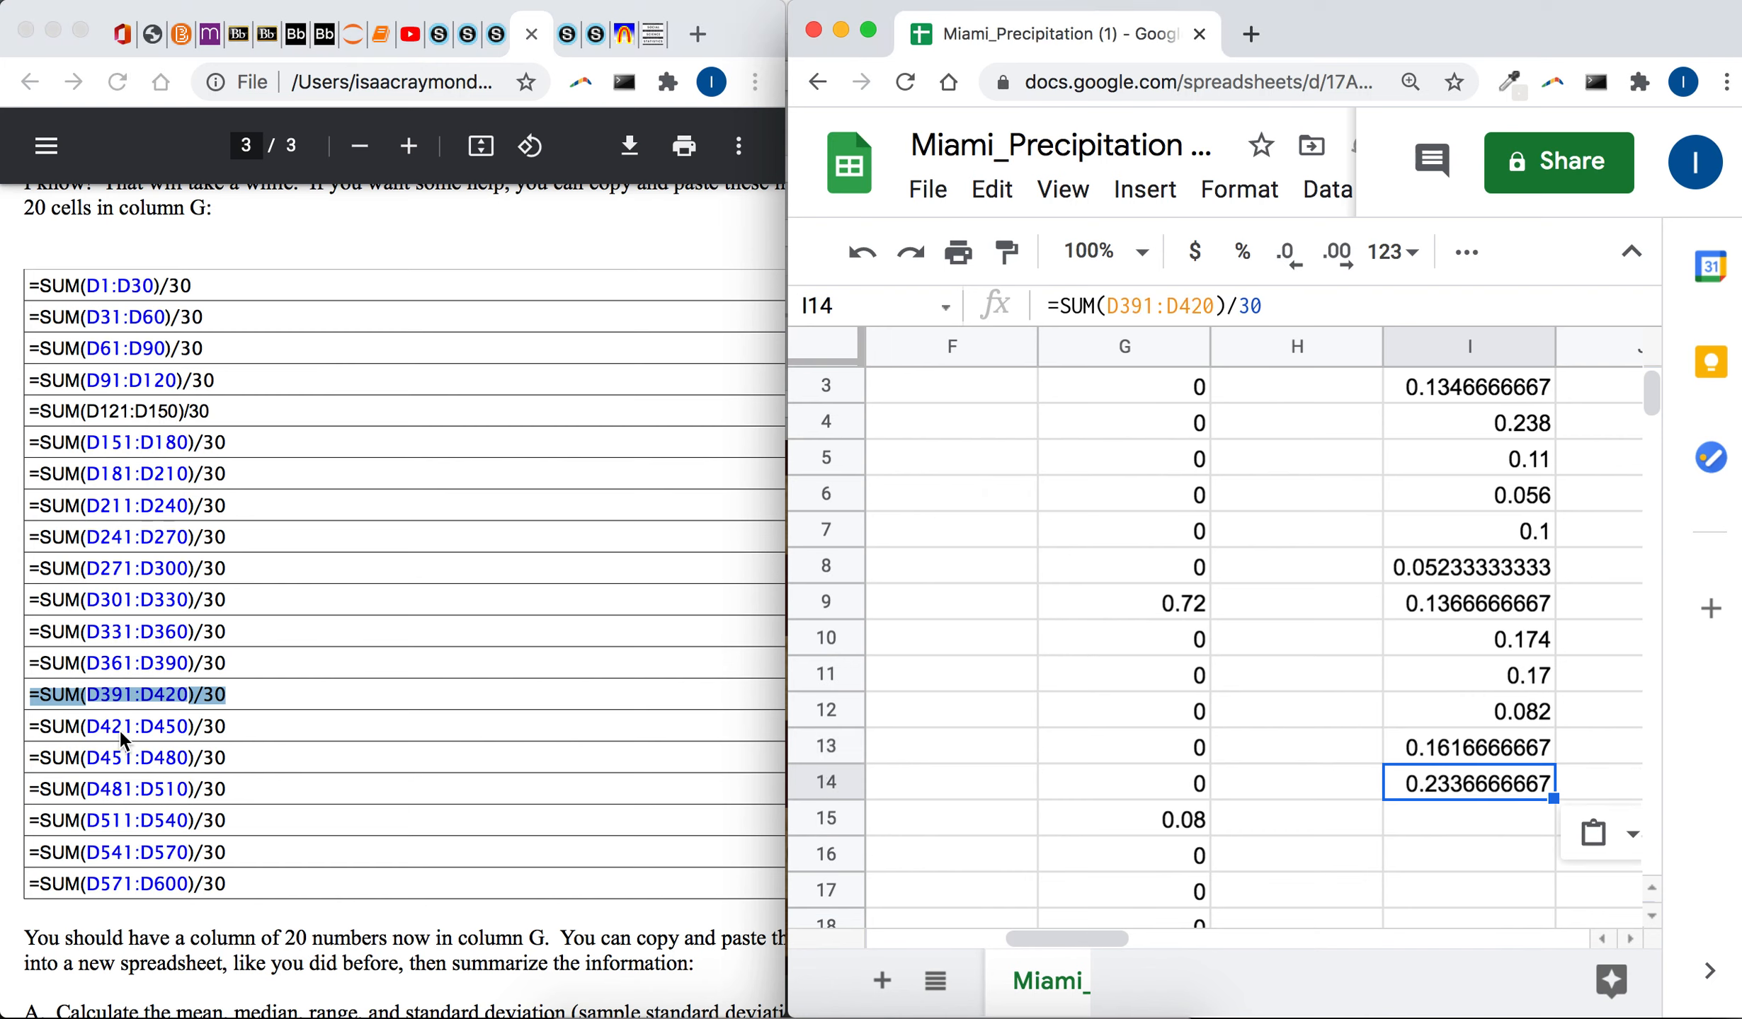
- Copy the formula =SUM(D421:D450)/30 from the directions and paste it into cell I15
left_click(118, 728)
triple_click(118, 728)
left_click(1496, 827)
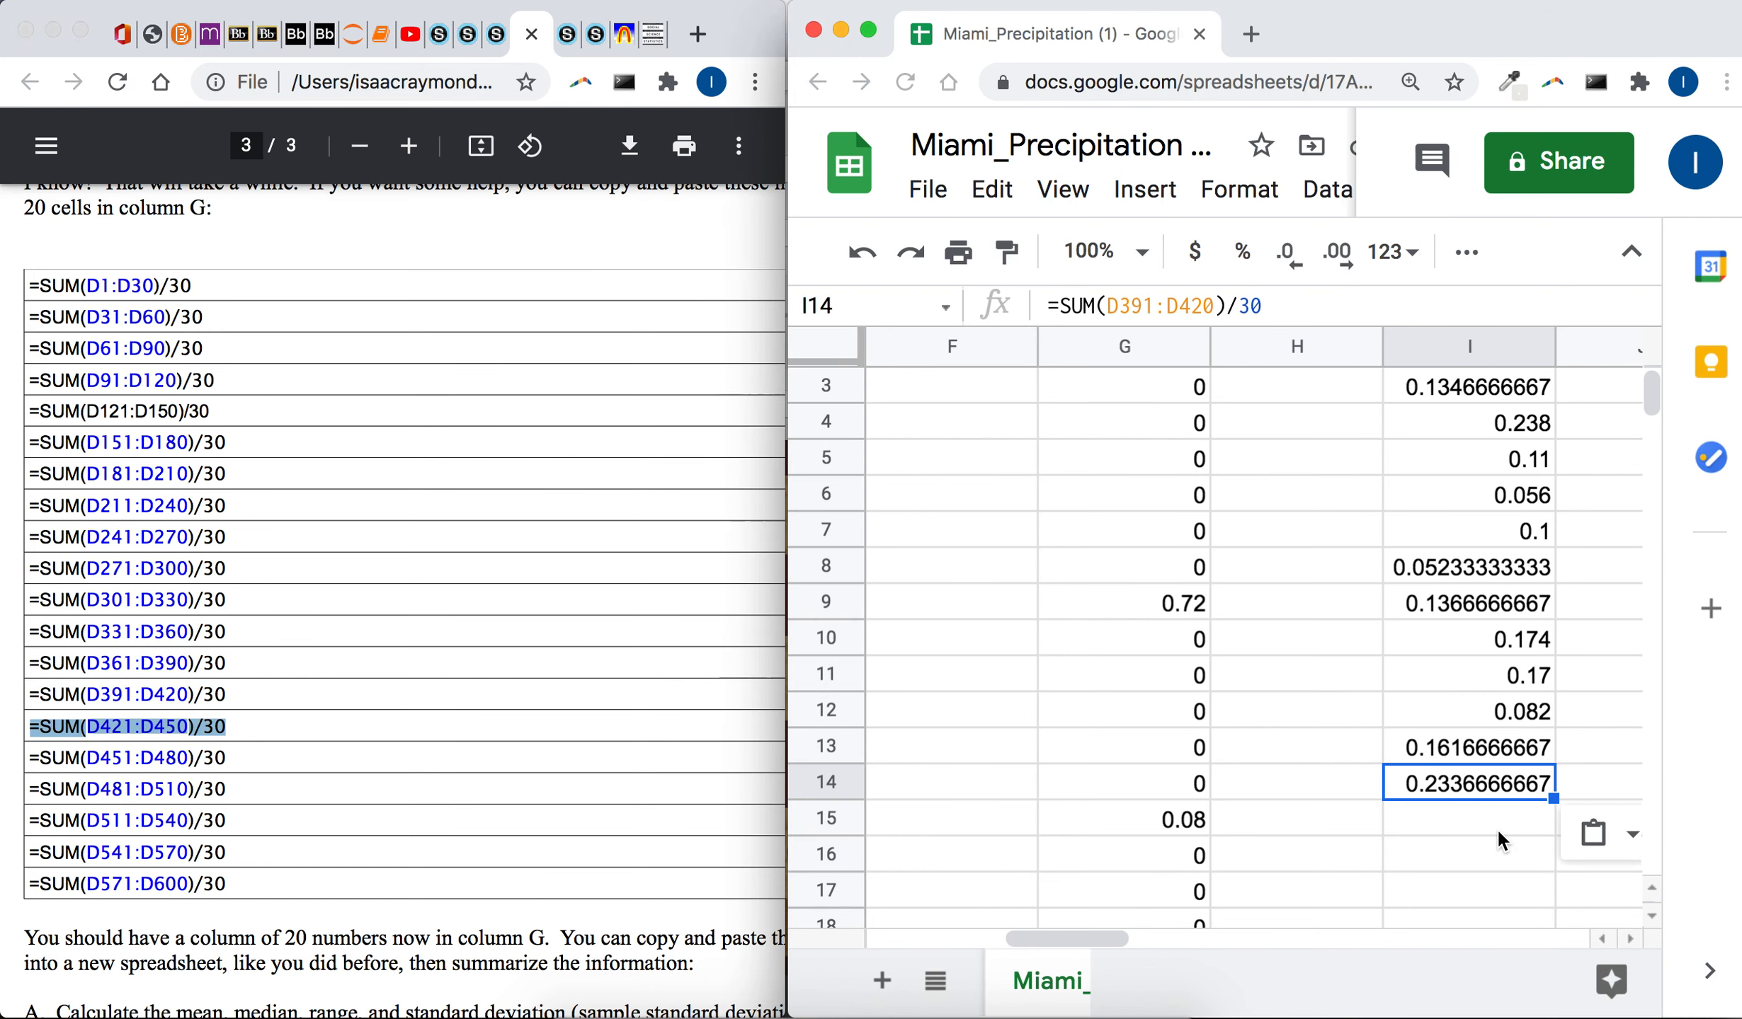
left_click(1448, 810)
key("super+v")
- Copy the formula =SUM(D451:D480)/30 from the directions and paste it into cell I16
left_click(118, 758)
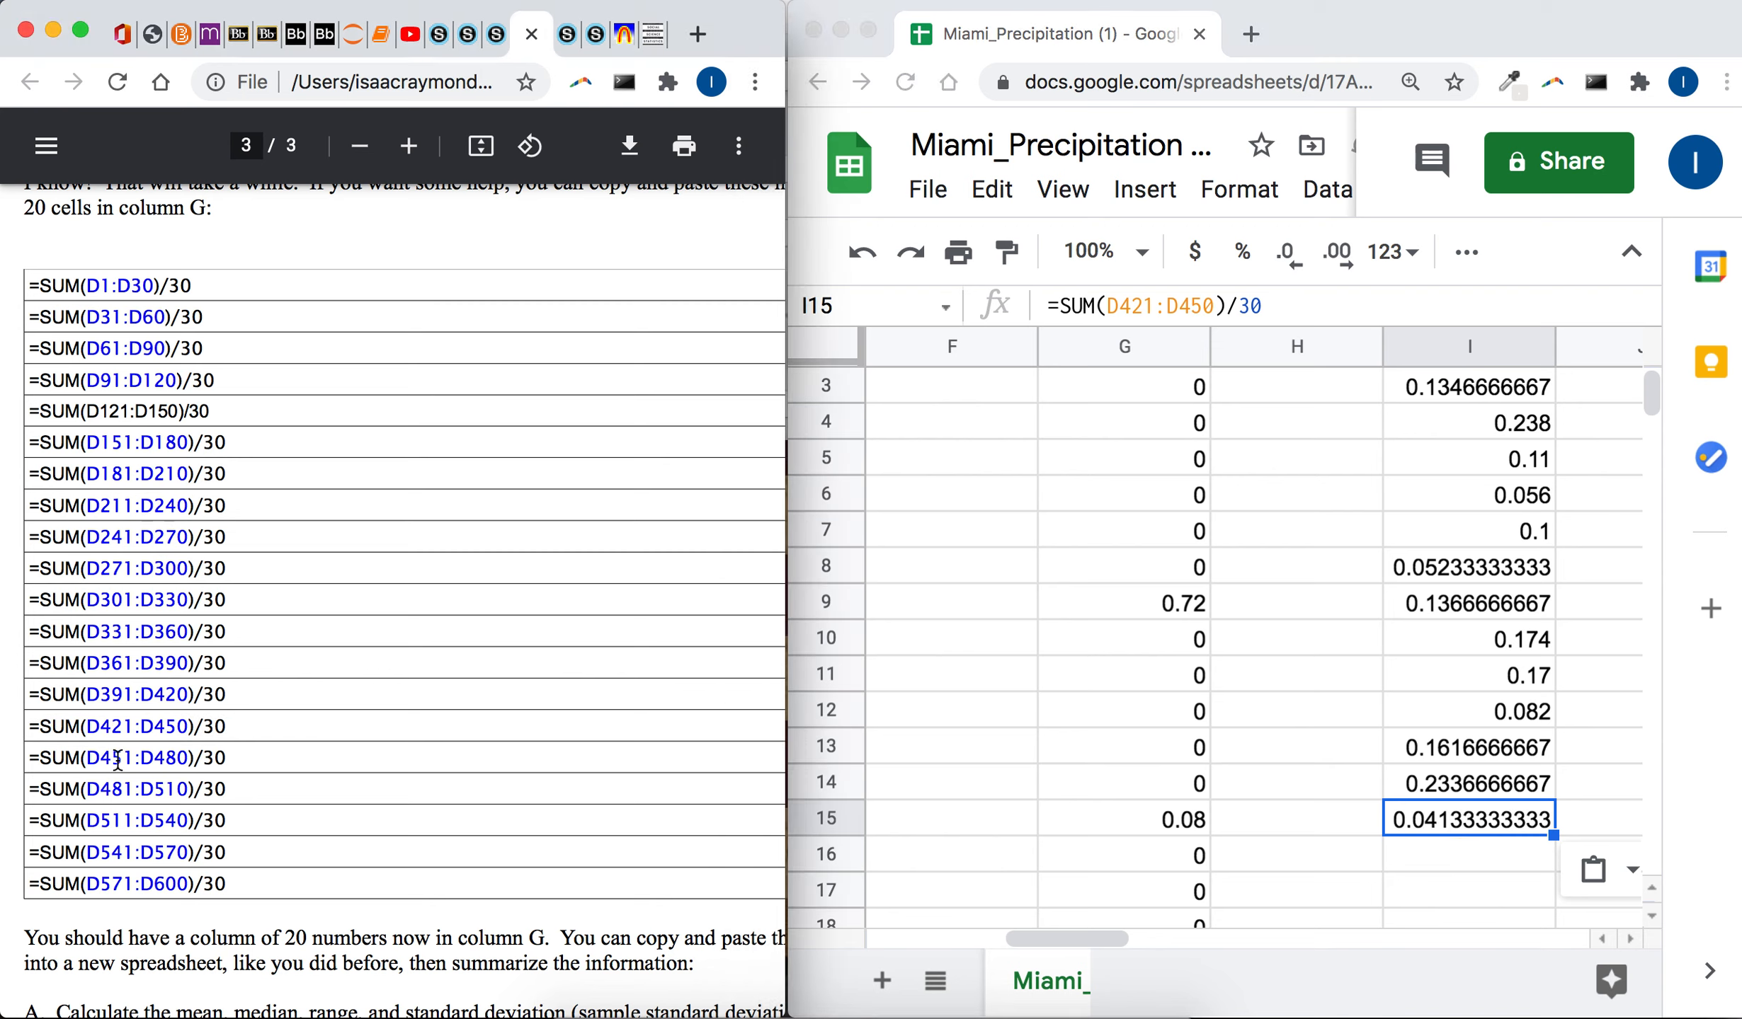
triple_click(118, 758)
left_click(1475, 828)
left_click(1472, 868)
key("super+v")
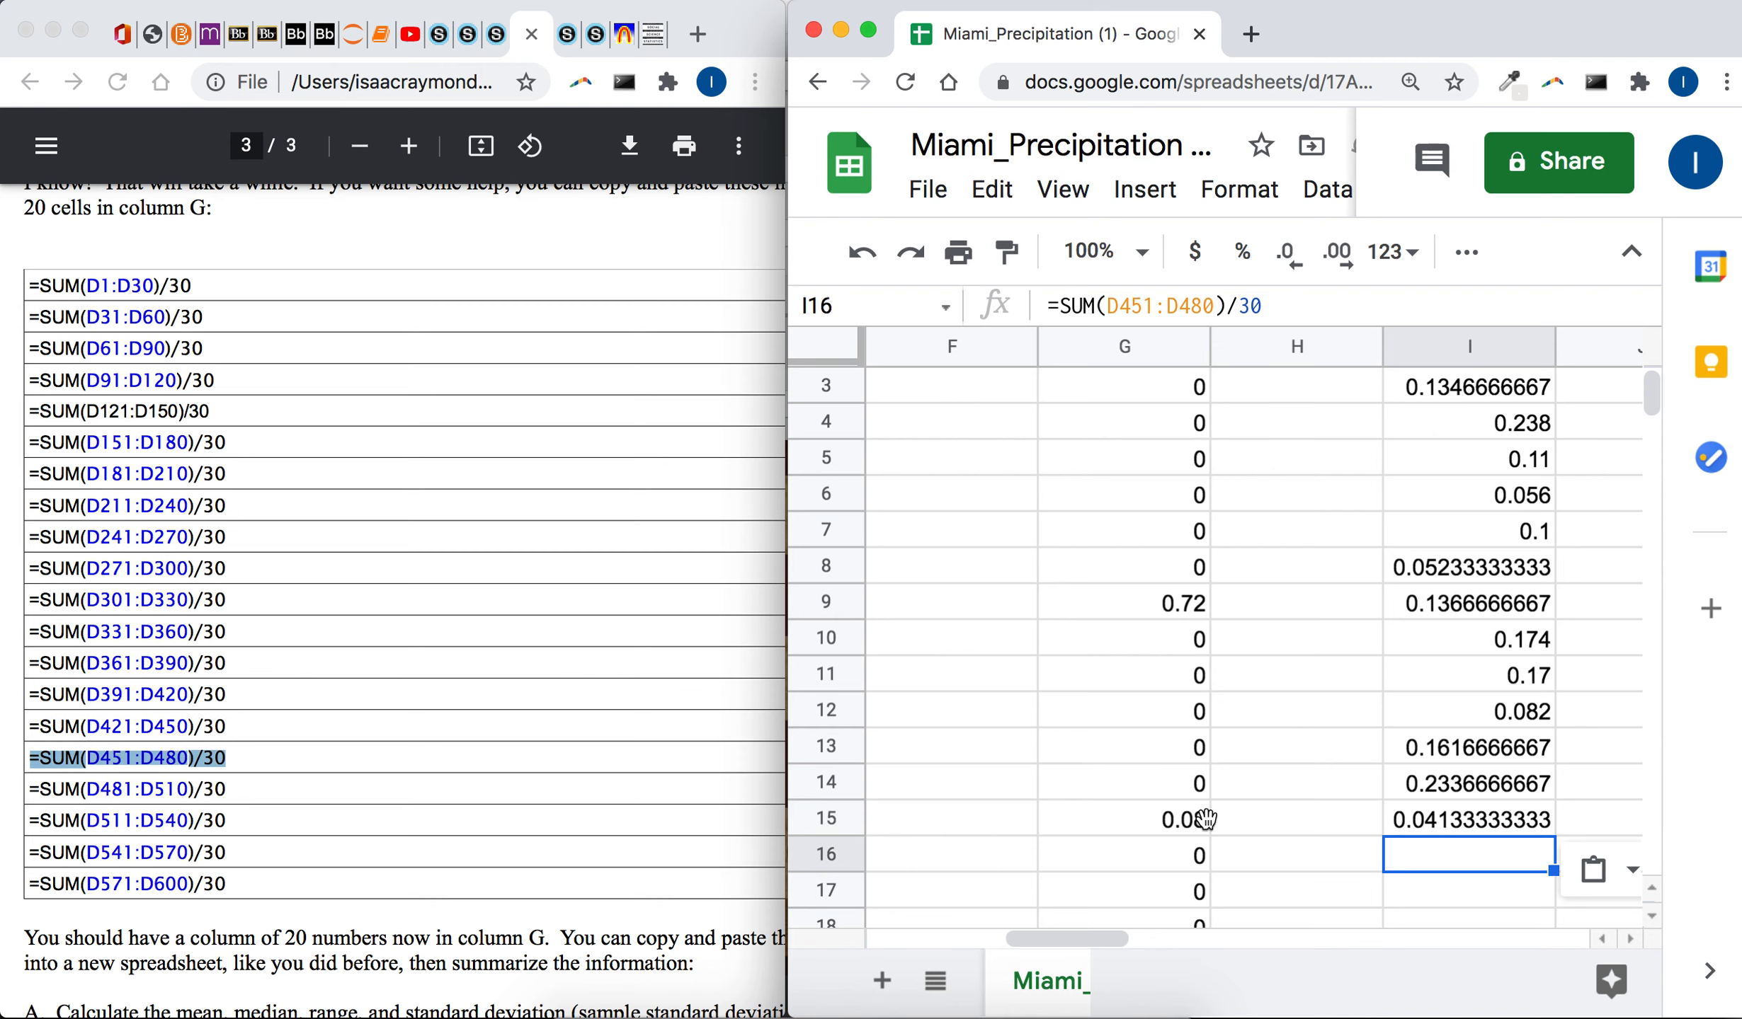
- Copy the formula =SUM(D481:D510)/30 from the directions and paste it into cell I17
left_click(165, 783)
triple_click(164, 783)
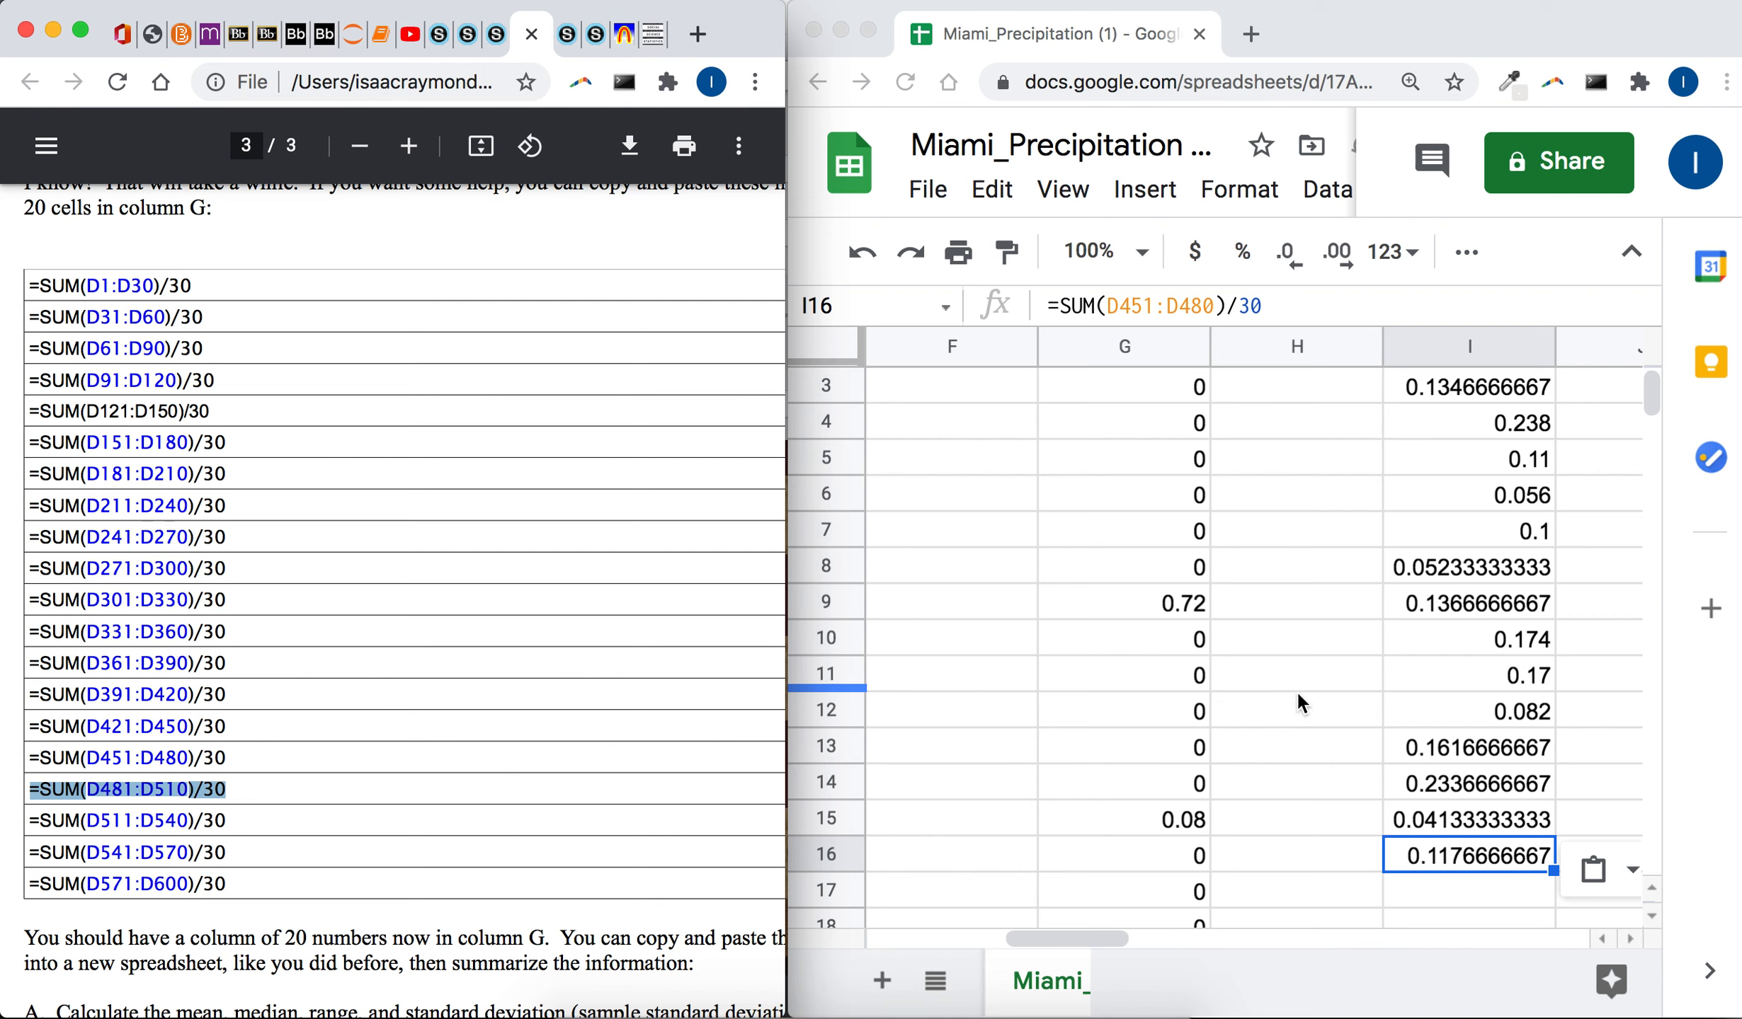
scroll(1297, 690, "down", 5)
left_click(1435, 691)
left_click(1452, 709)
key("super+v")
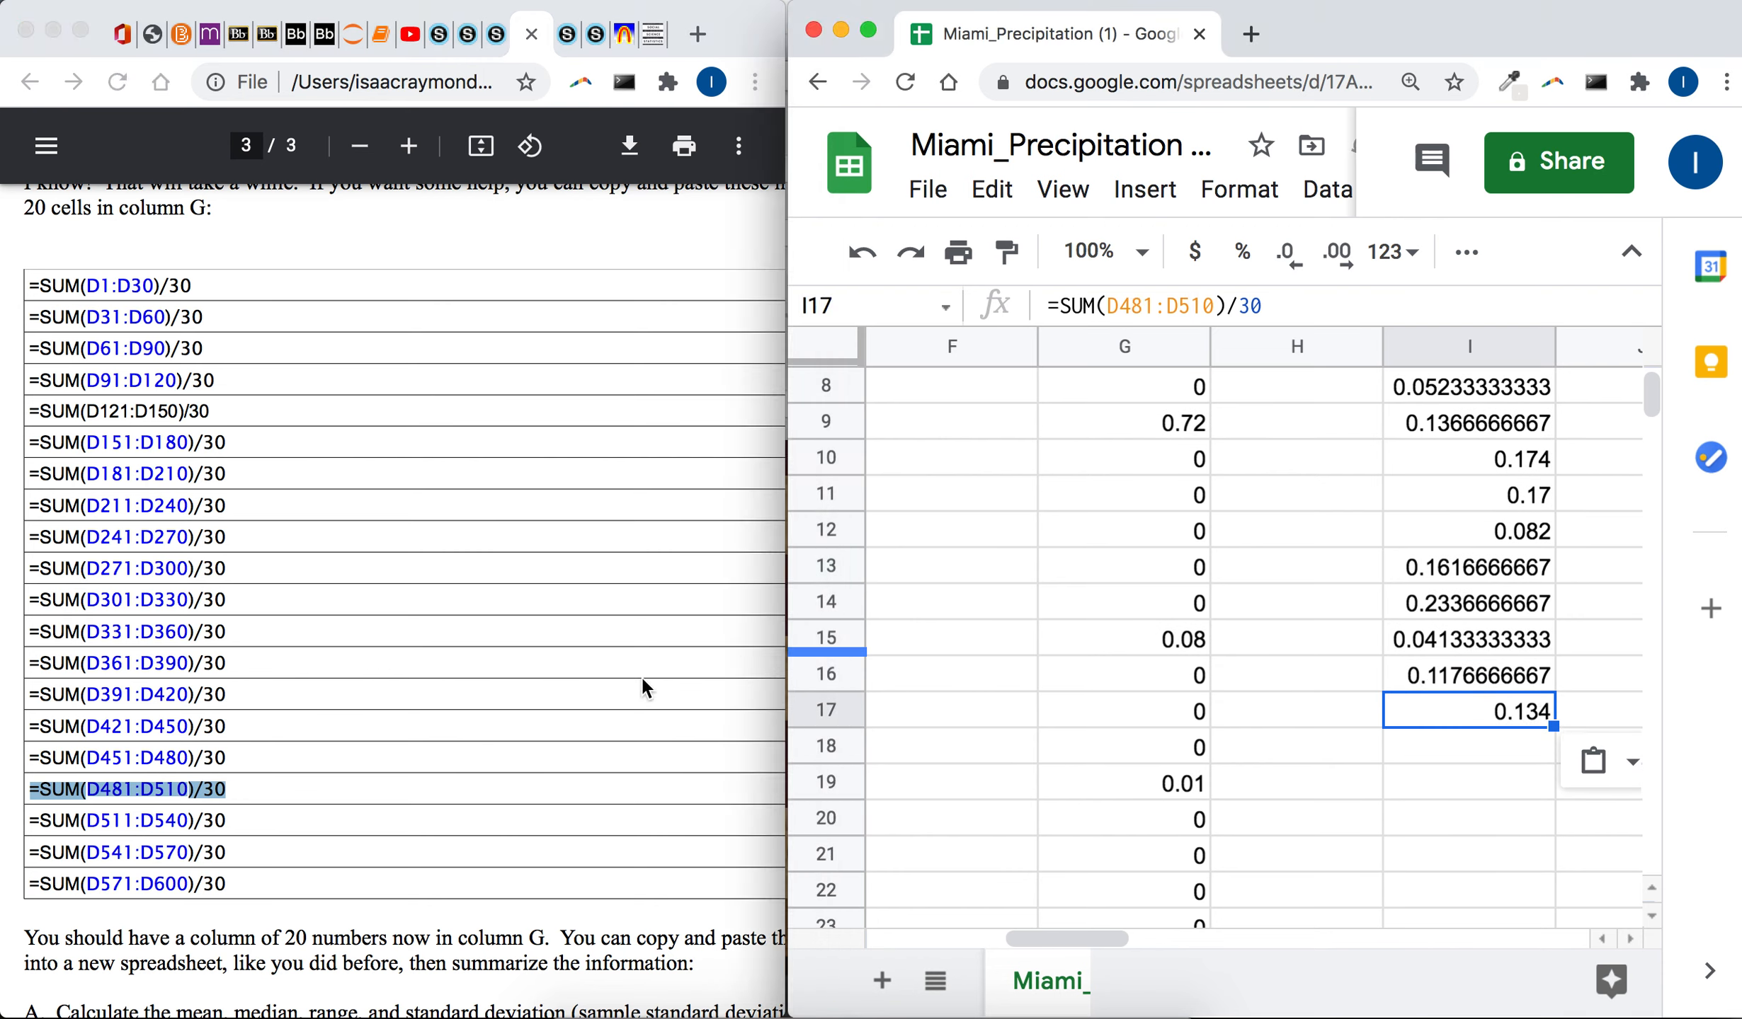
- Copy the formula =SUM(D511:D540)/30 from the directions and paste it into cell I18
left_click(127, 815)
triple_click(126, 815)
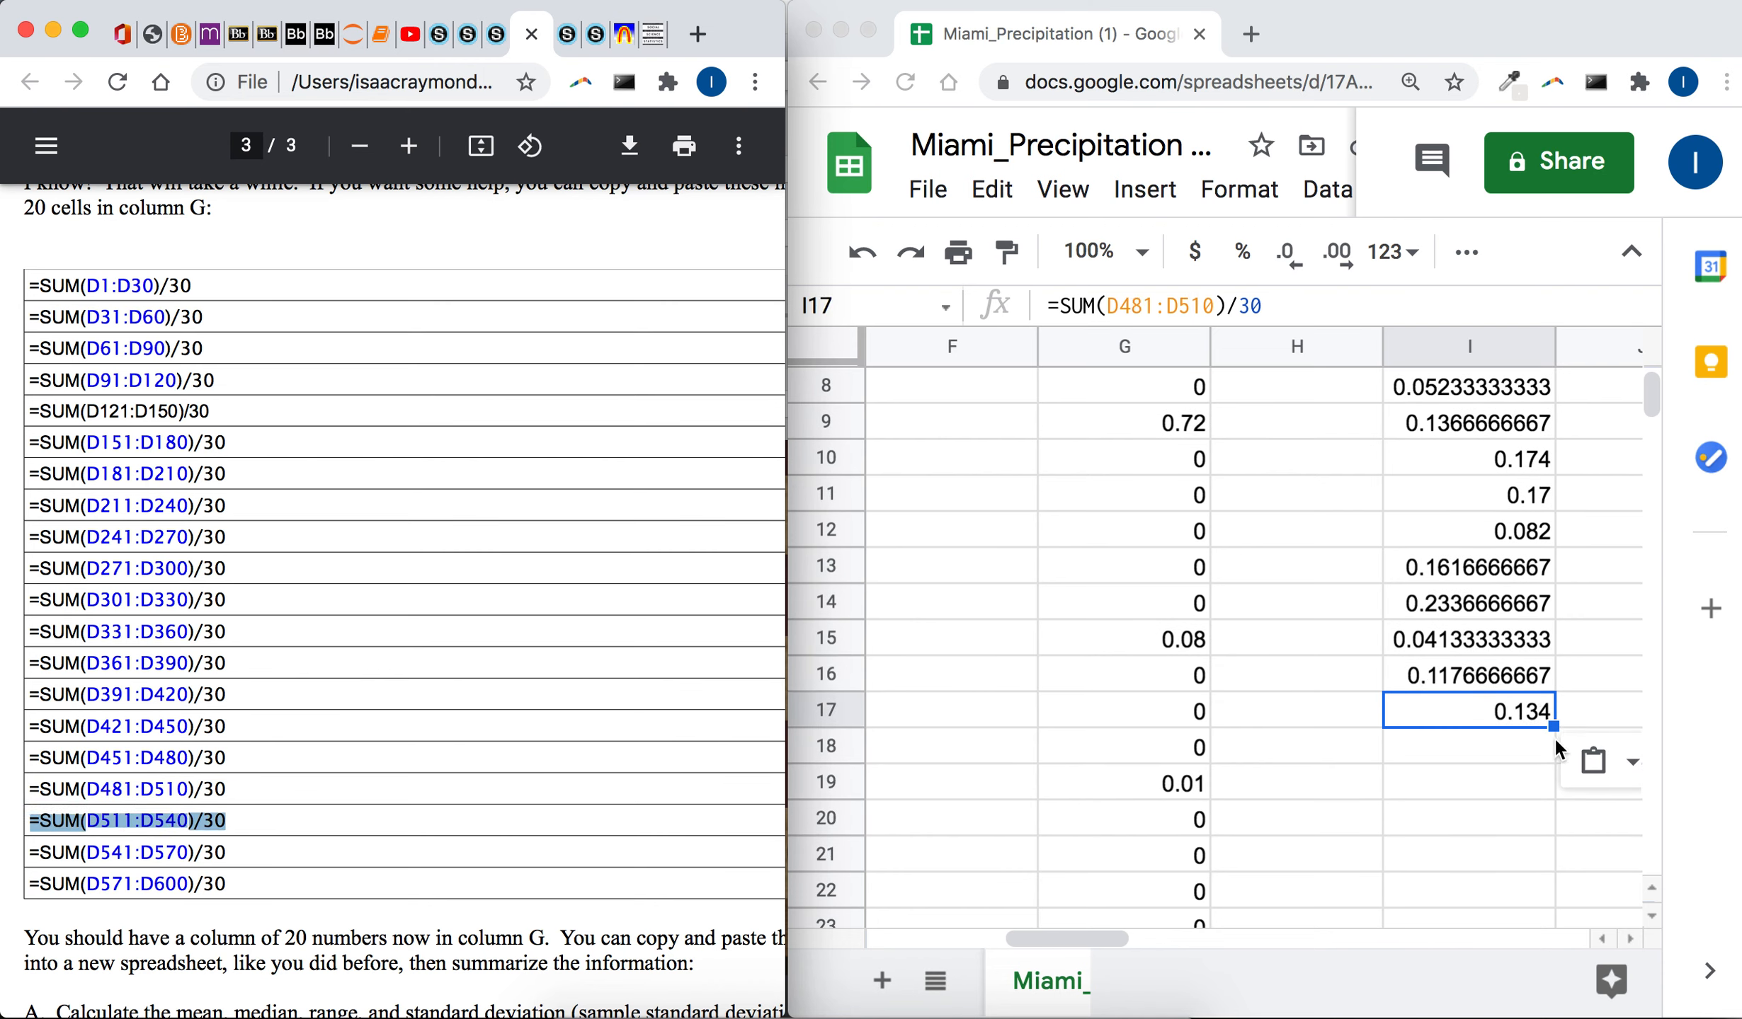
left_click(1475, 756)
left_click(1441, 743)
key("super+v")
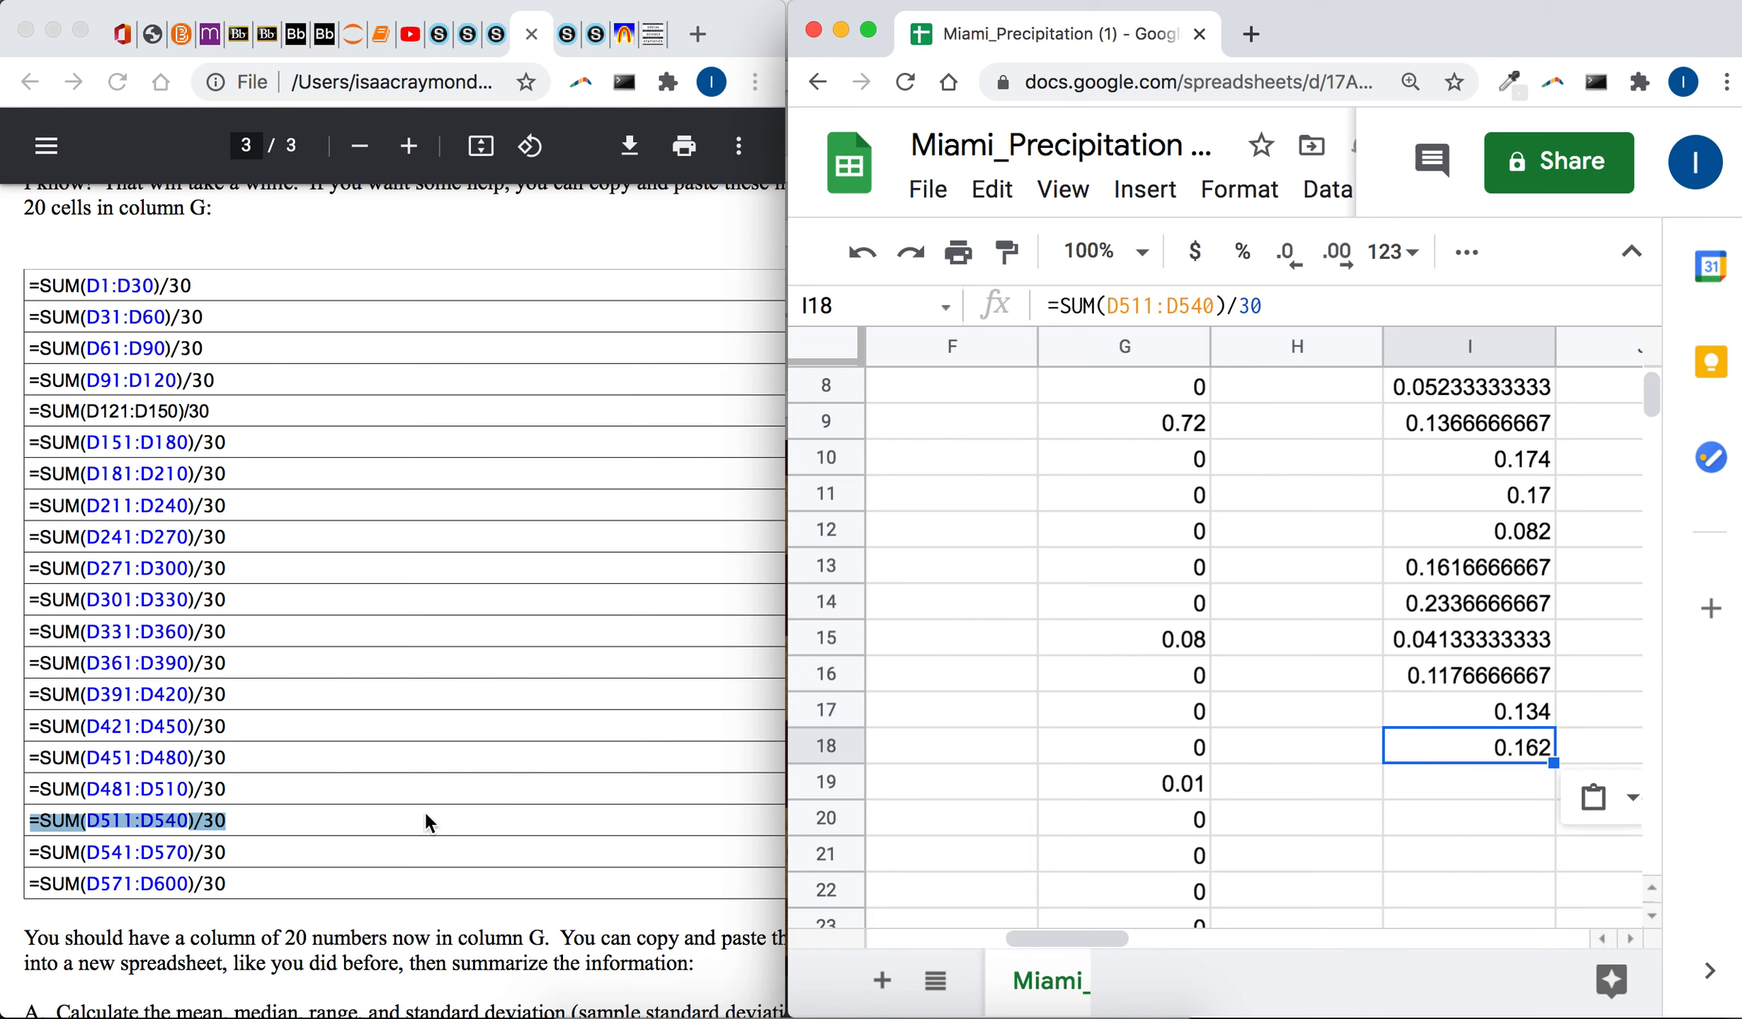
- Copy the formula =SUM(D541:D570)/30 from the directions and paste it into cell I19
left_click(216, 865)
left_click(179, 859)
triple_click(179, 859)
key("super+c")
left_click(1365, 793)
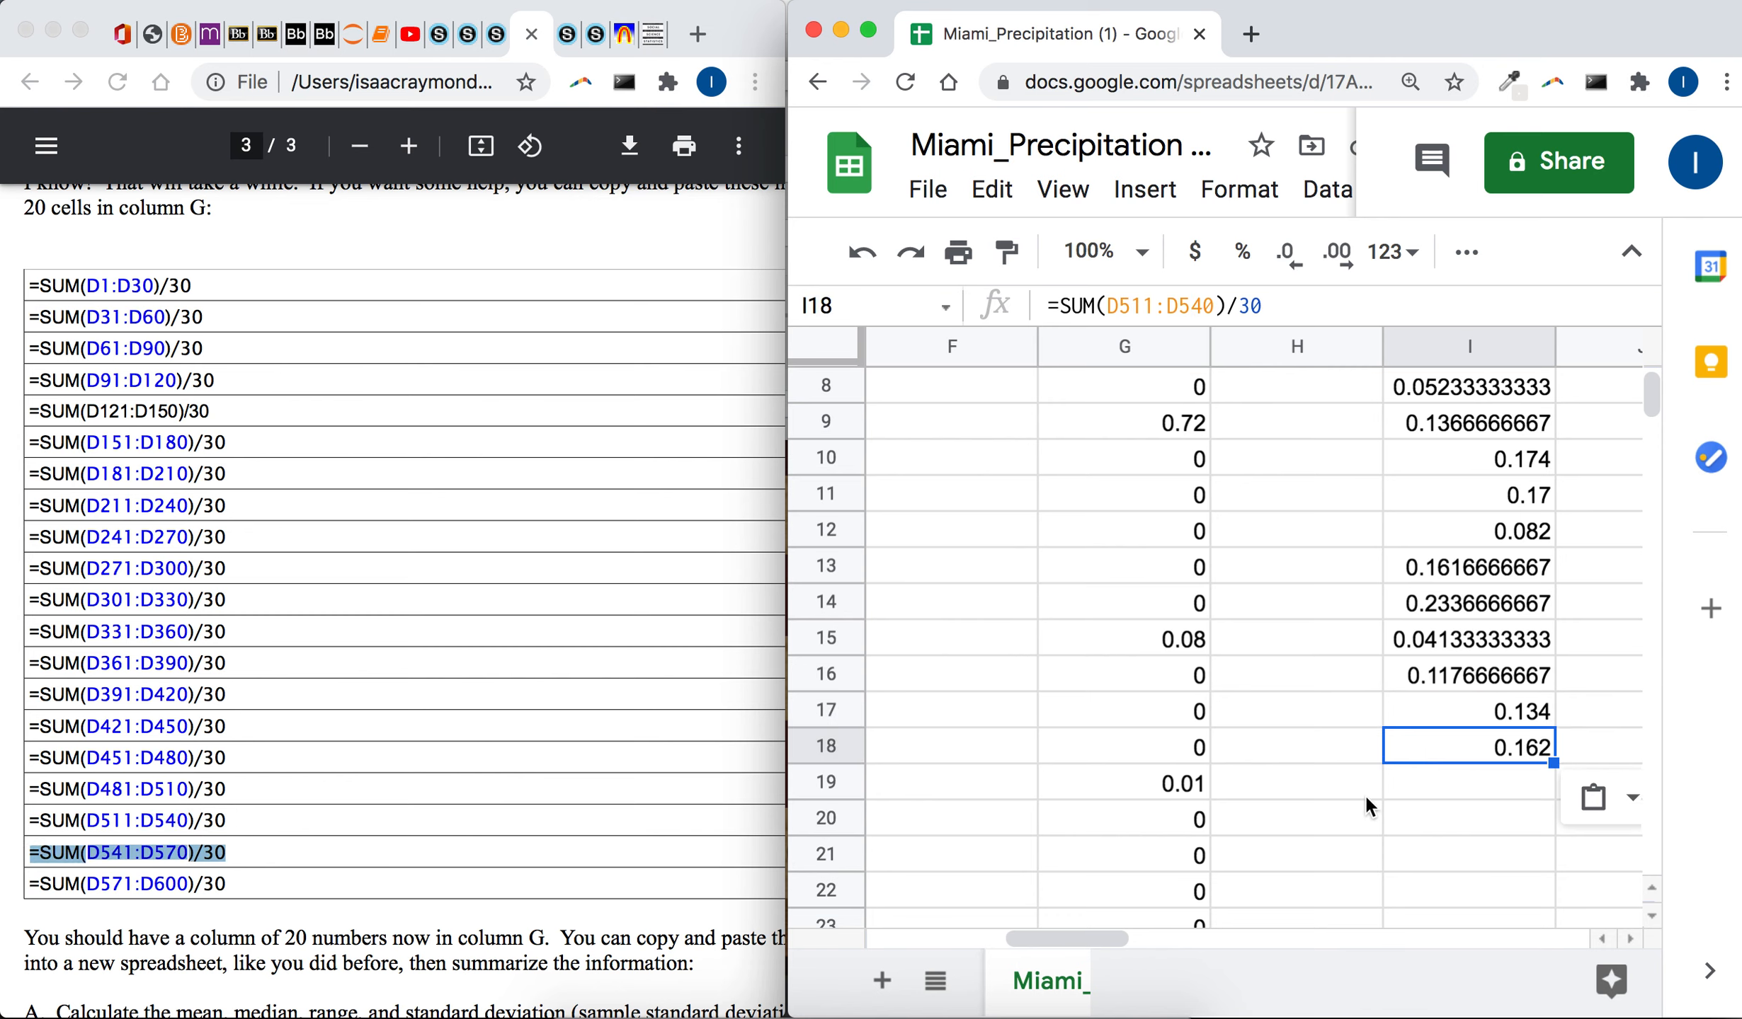
left_click(1469, 793)
key("super+v")
- Copy the last formula, =SUM(D571:D600)/30, from the directions and paste it into cell I20
left_click(170, 877)
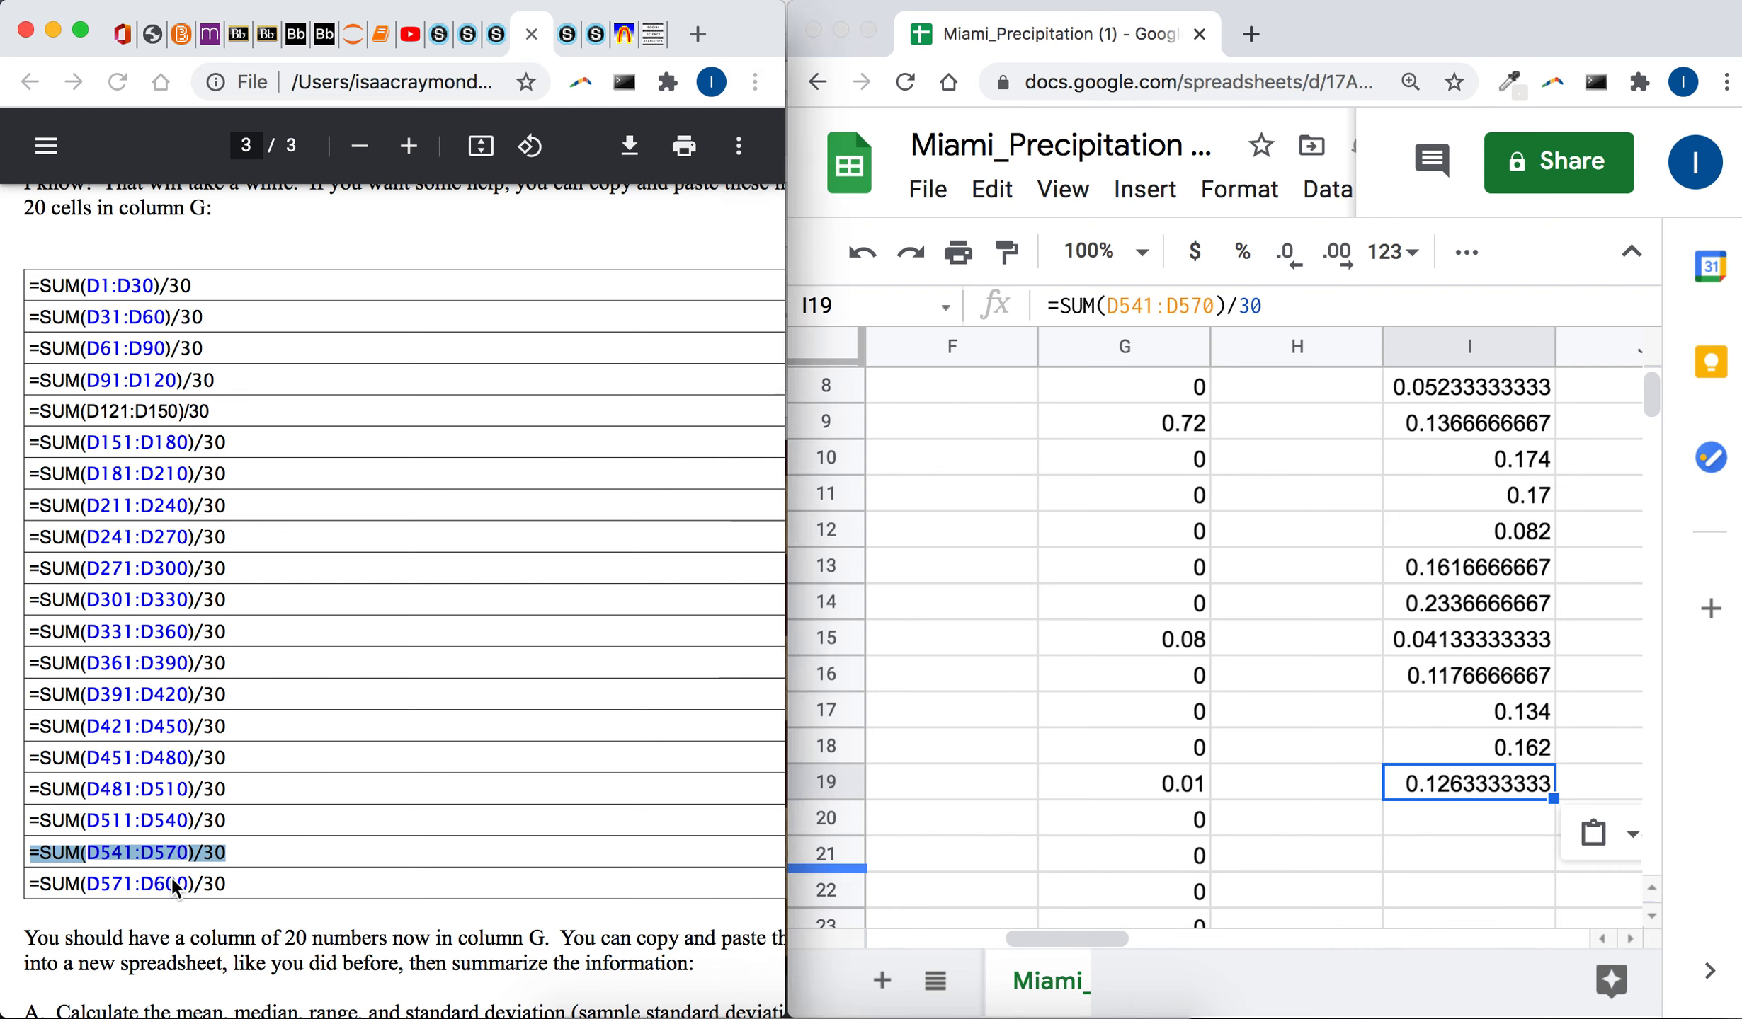
triple_click(170, 882)
left_click(1485, 826)
left_click(1427, 824)
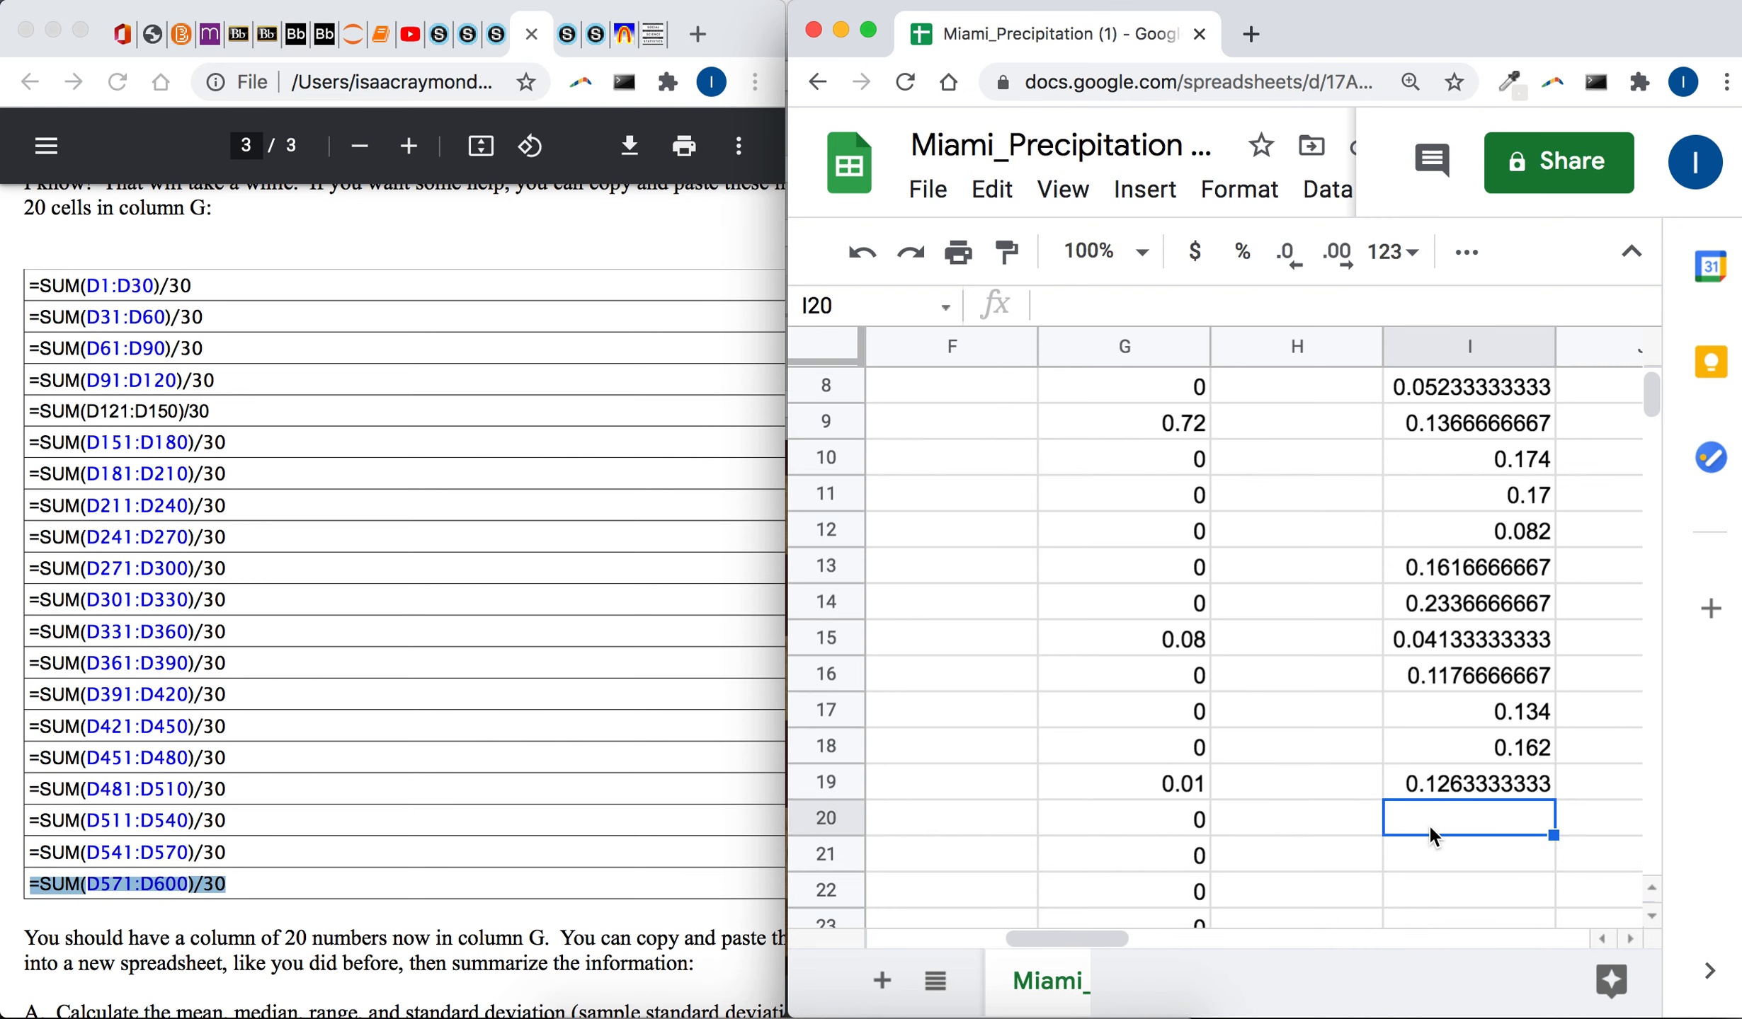
key("super+v")
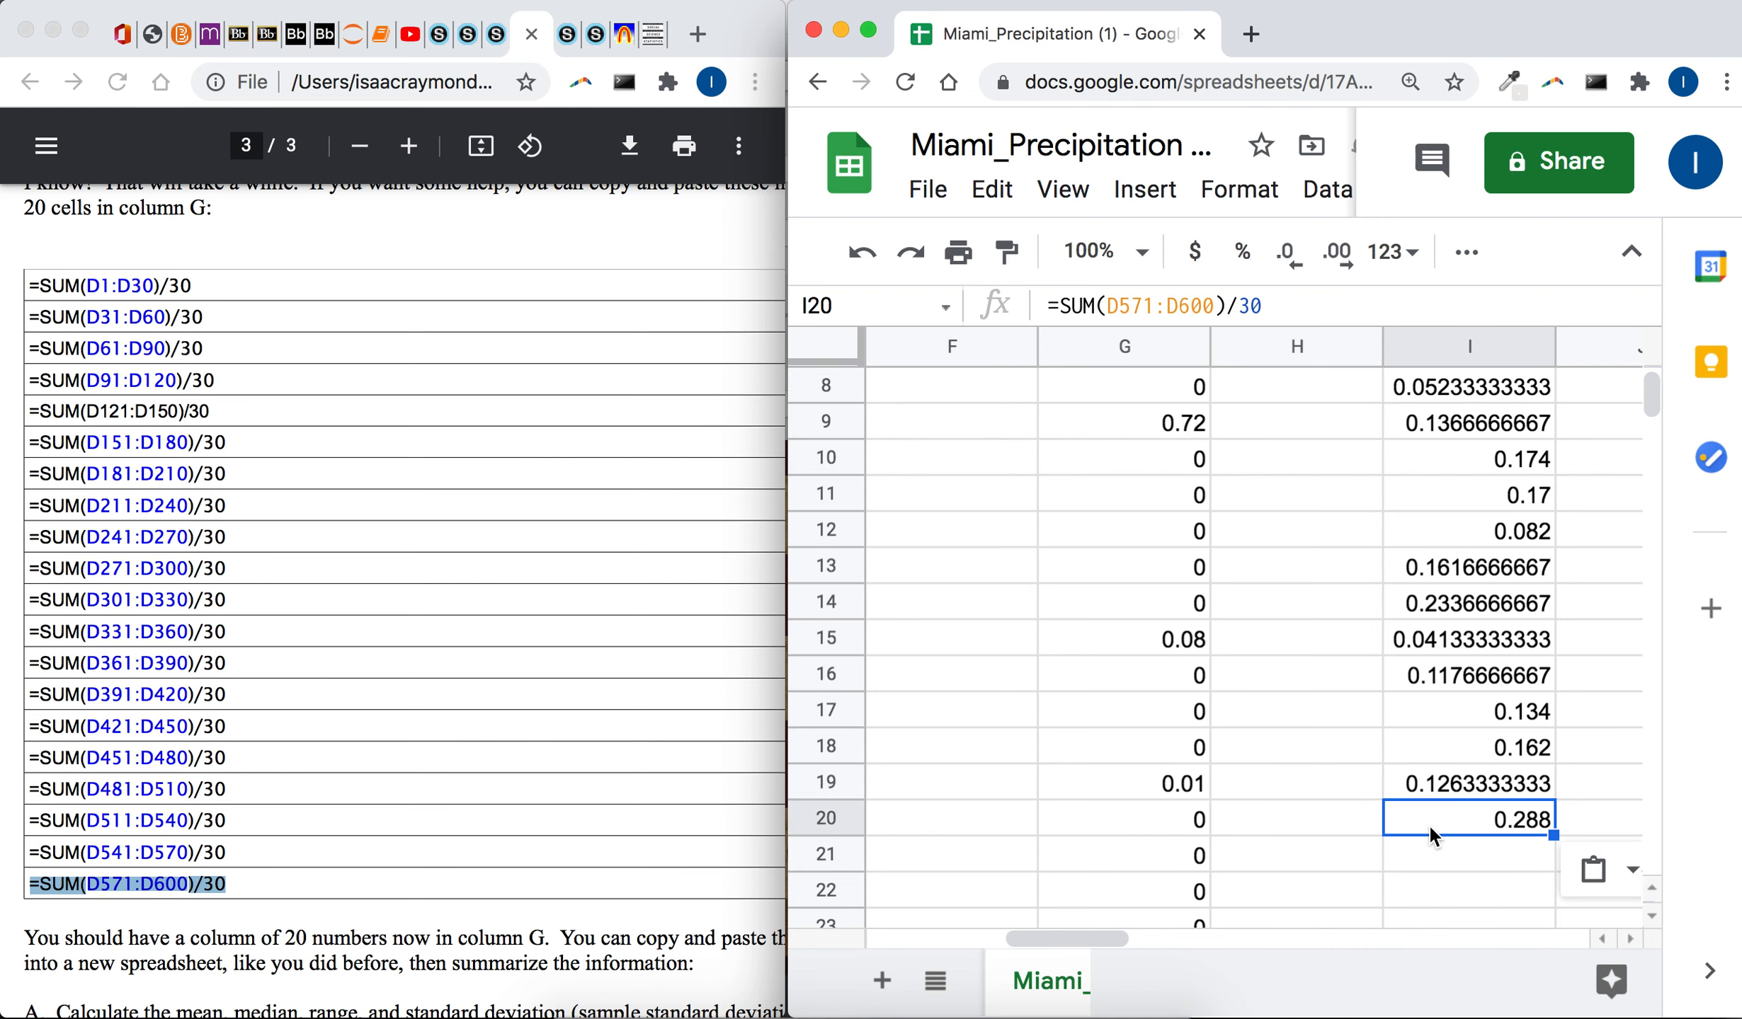
- Select the 20 sample means in cells I1:I20 and copy them
scroll(1469, 803, "up", 5)
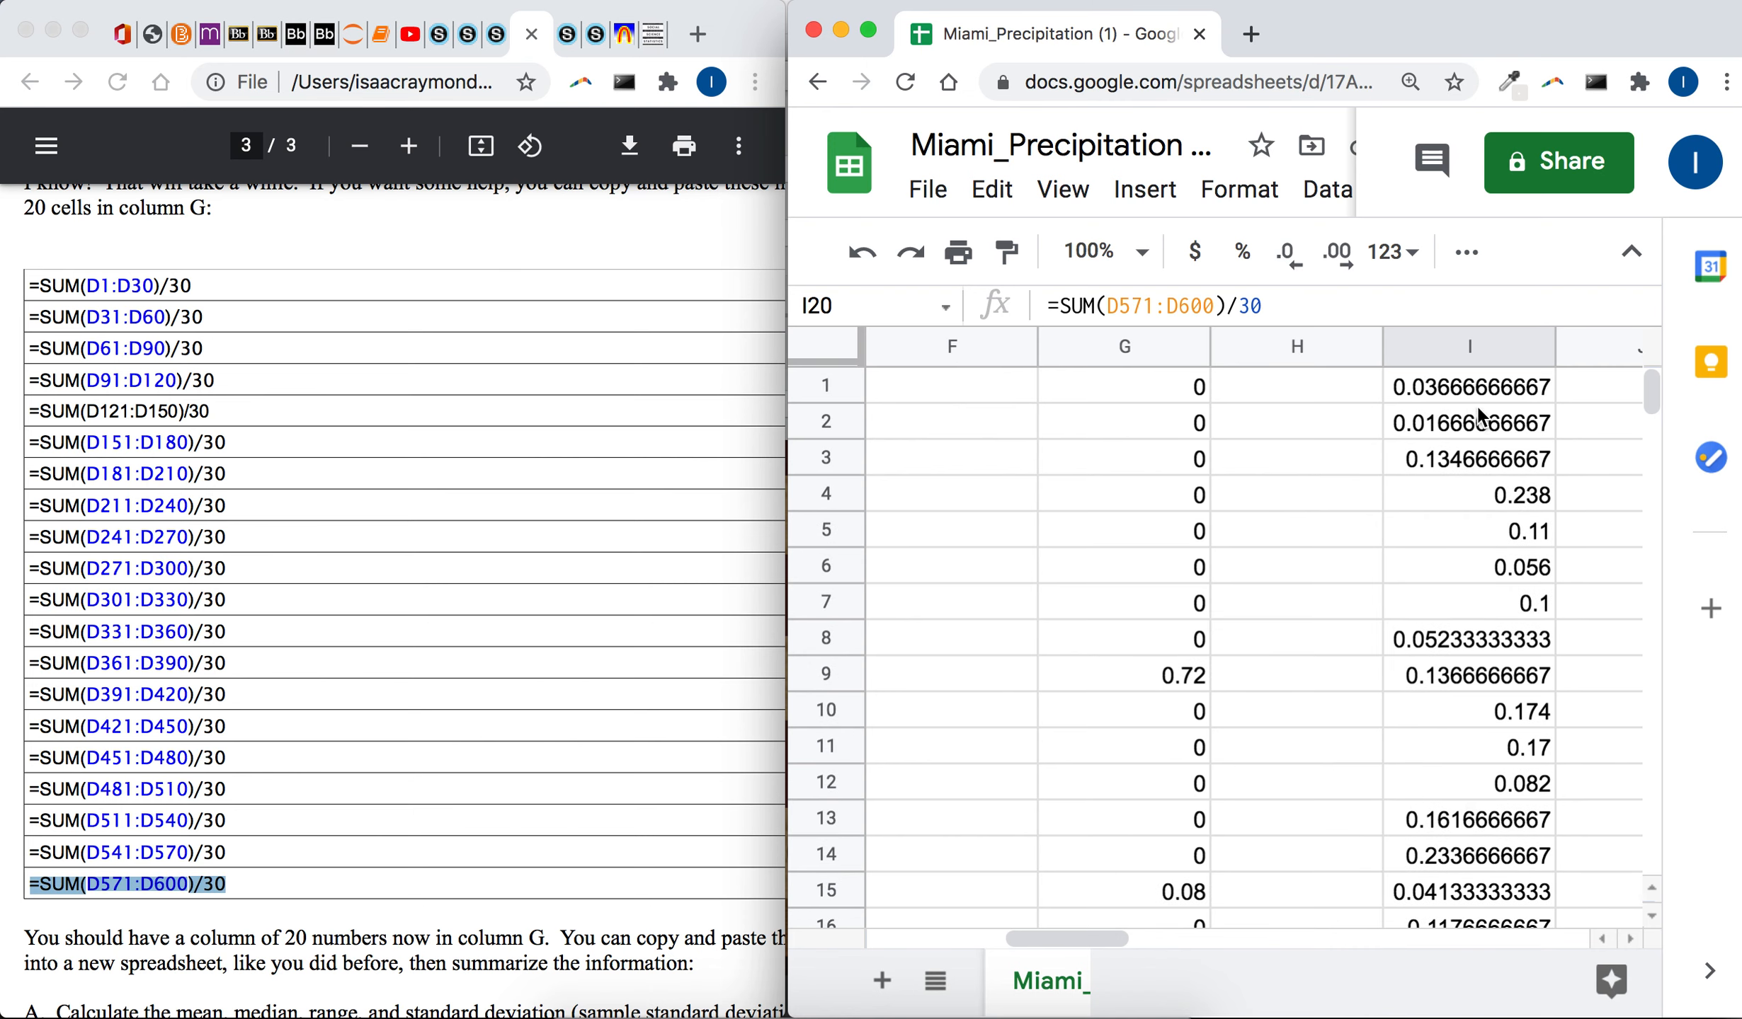
left_click(1482, 388, "shift")
scroll(1505, 653, "down", 5)
scroll(1505, 653, "up", 2)
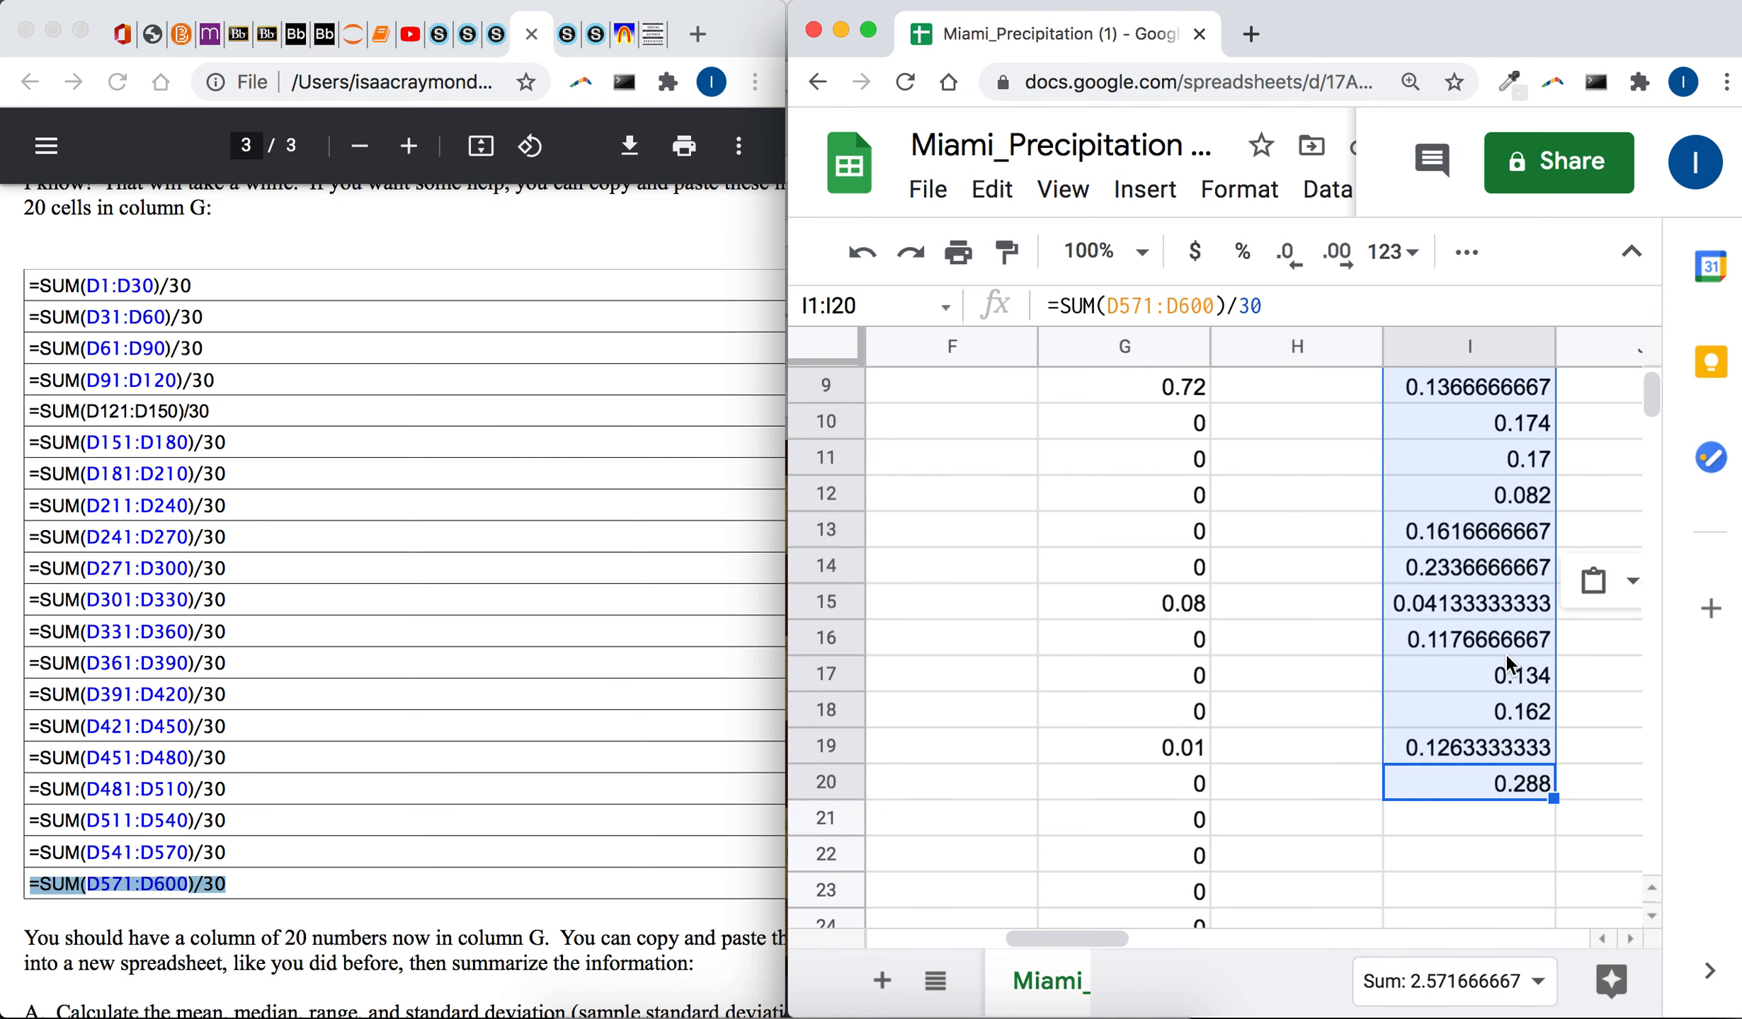
scroll(1505, 652, "up", 3)
- Return to the Social Science Statistics histogram page and start a new histogram with an empty data box
left_click(623, 37)
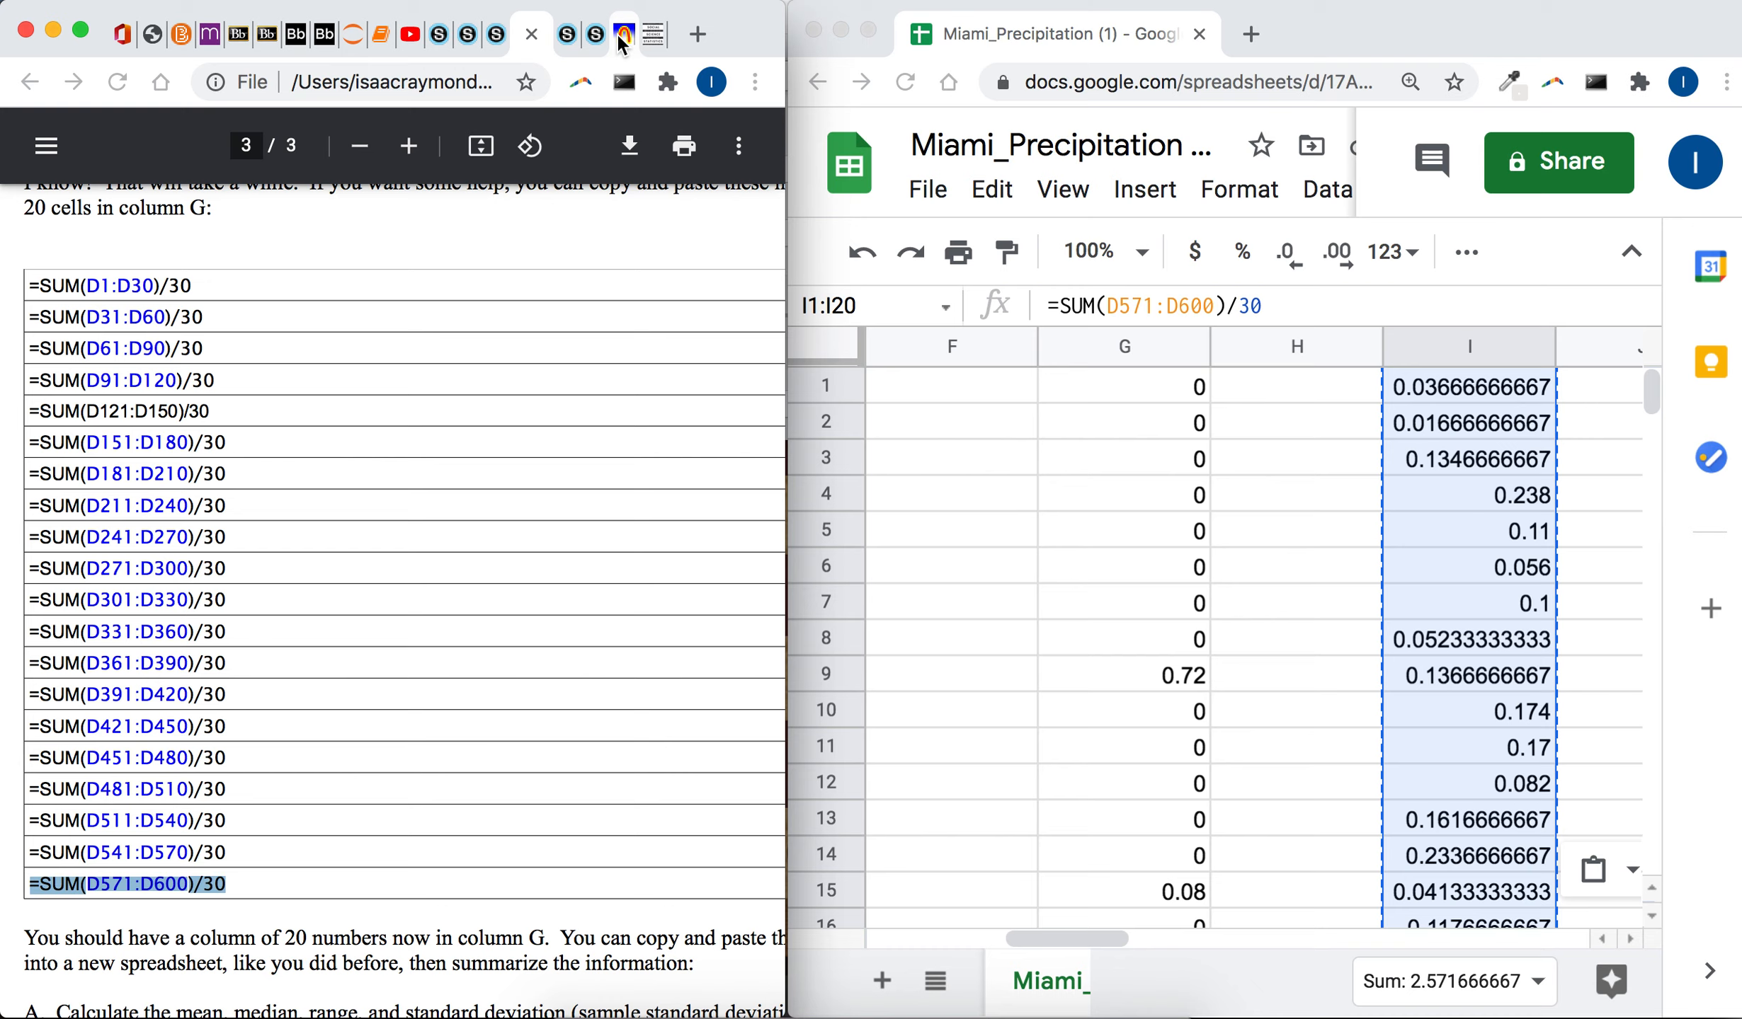
left_click(626, 39)
left_click(624, 38)
scroll(398, 491, "down", 10)
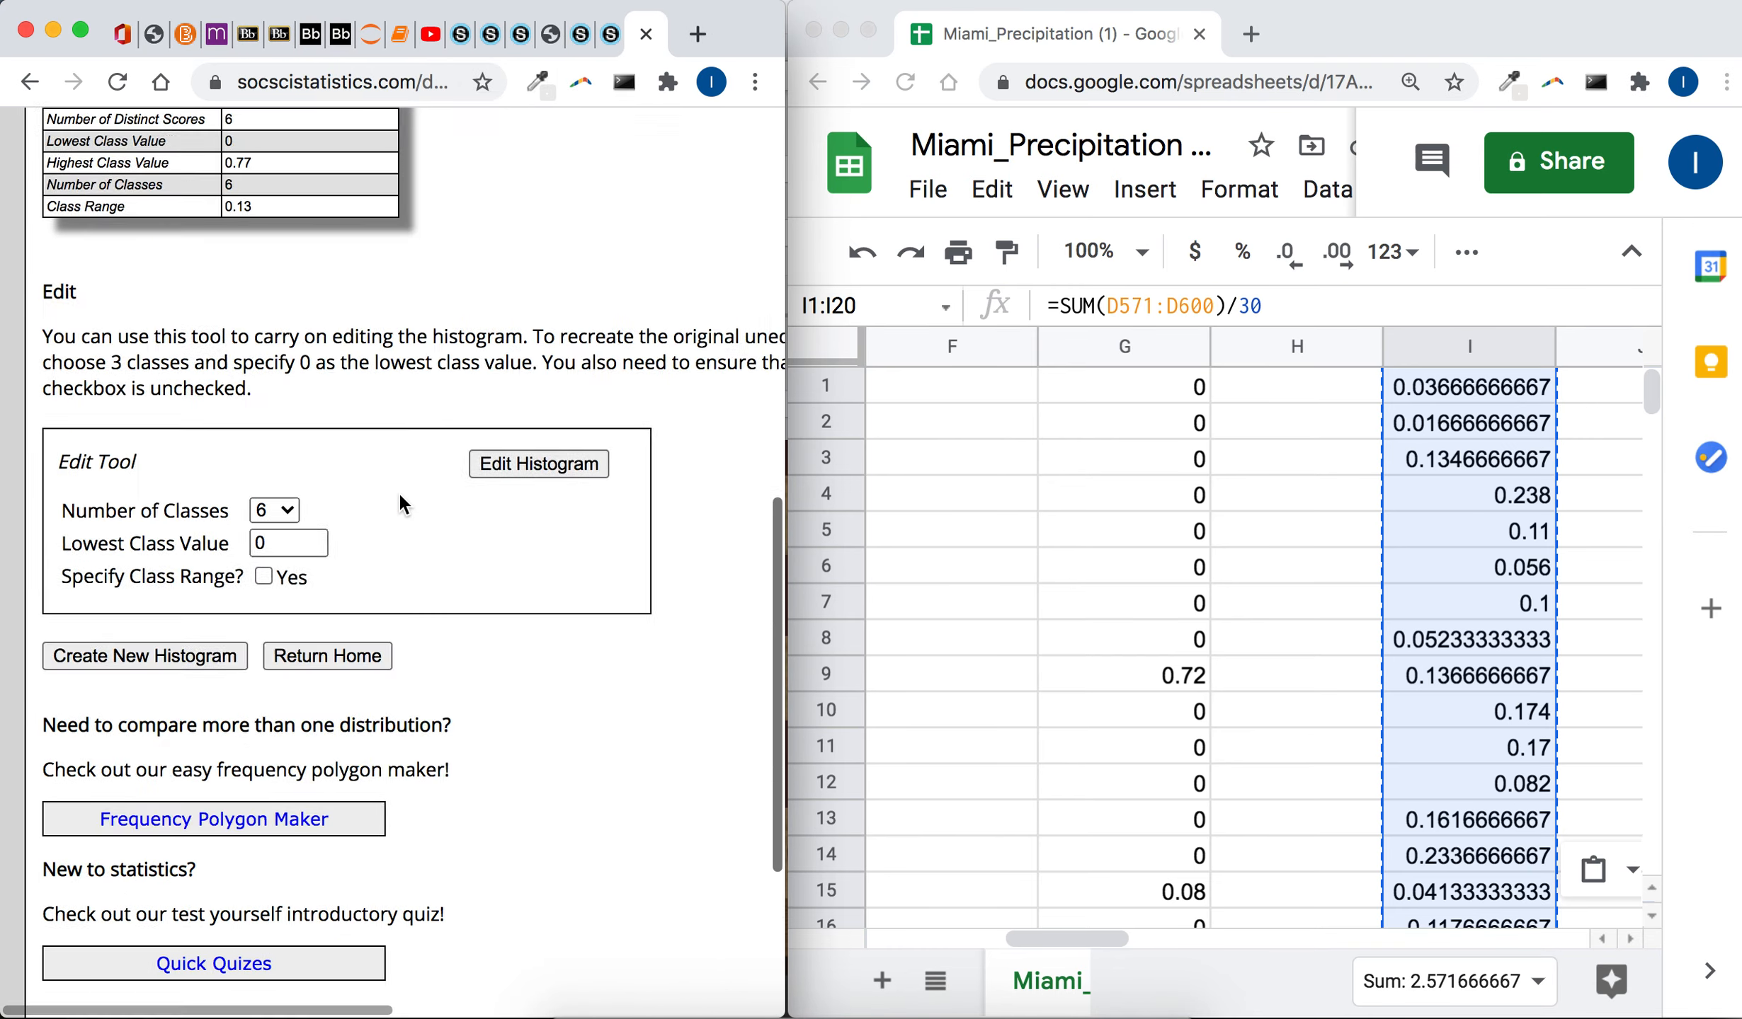
left_click(139, 371)
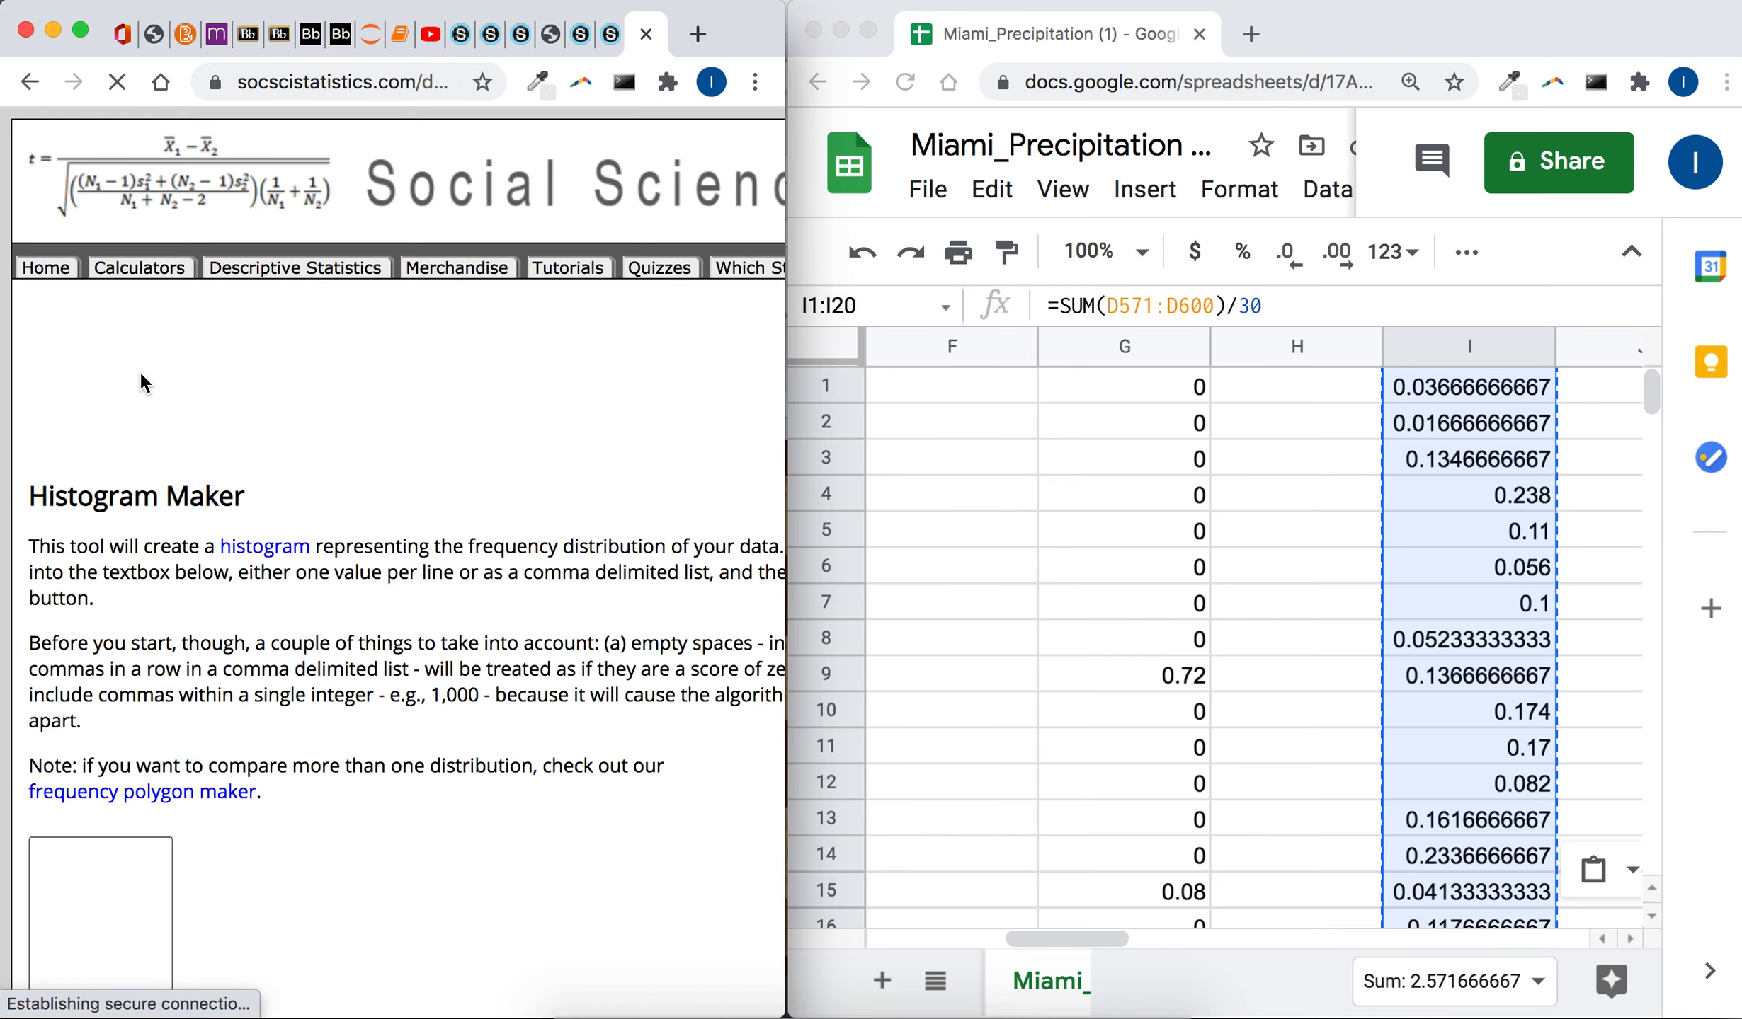
- Paste the 20 copied sample means into the Histogram Maker data box and try to generate the histogram
scroll(100, 659, "down", 4)
left_click(100, 660)
key("super+v")
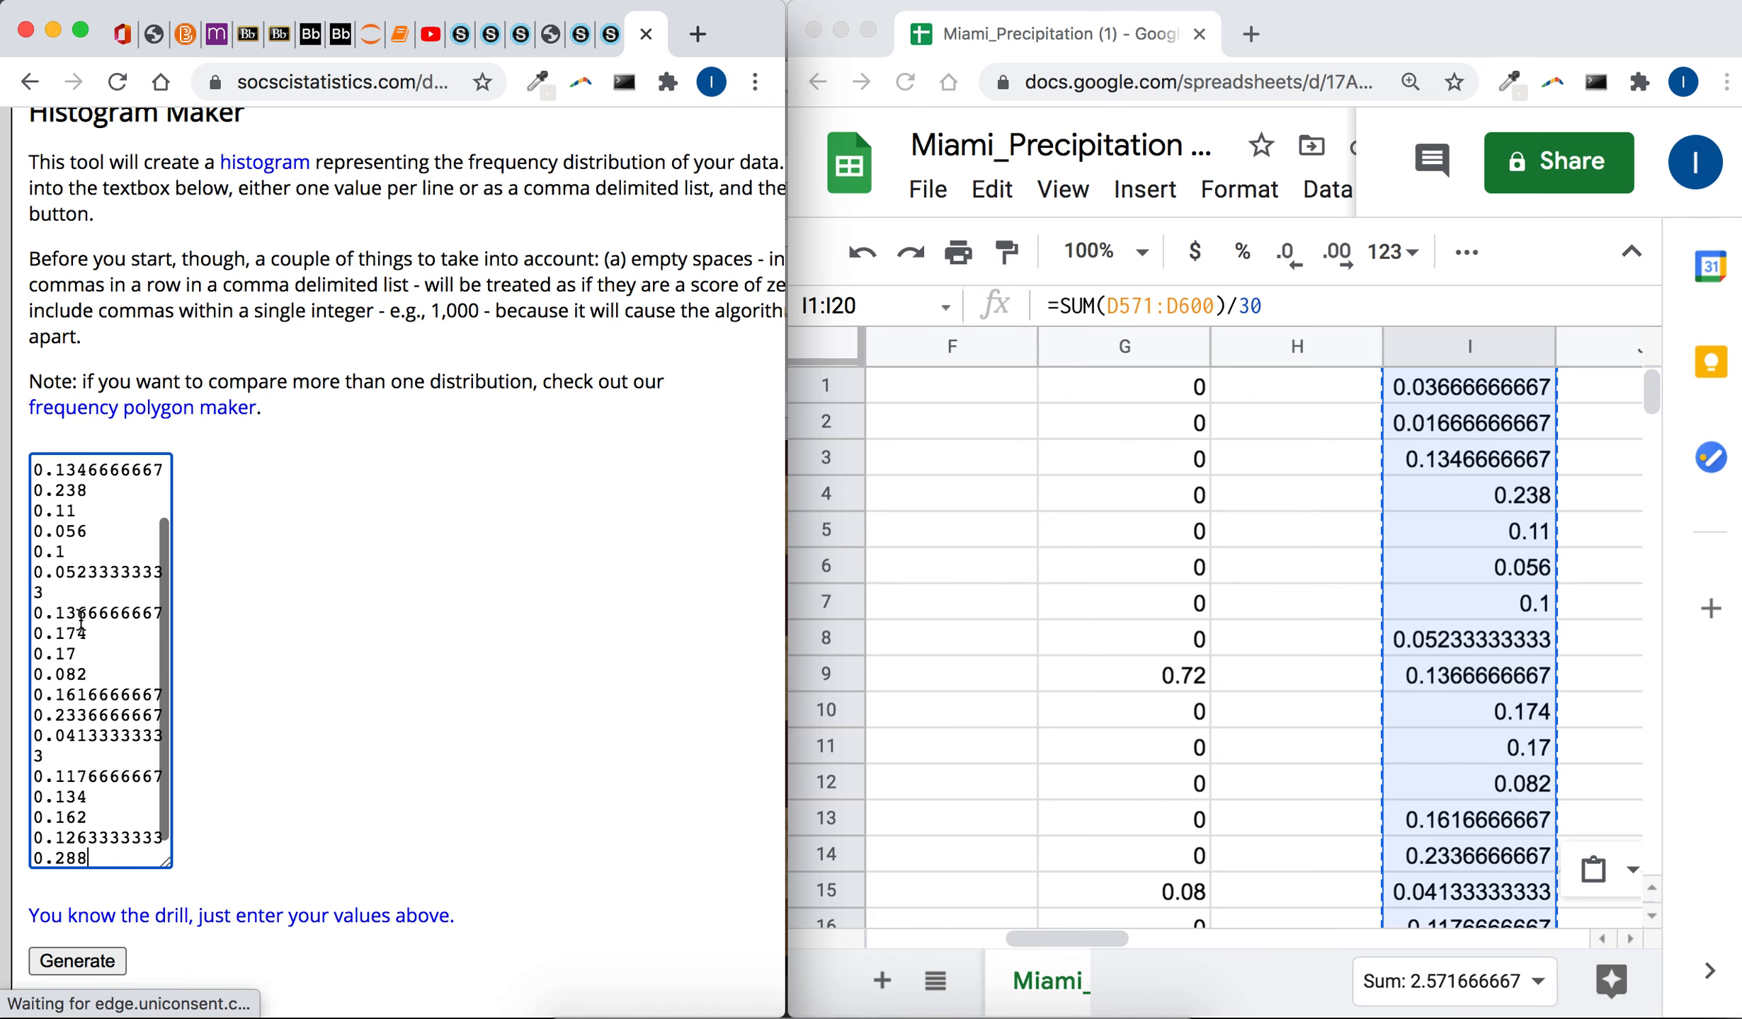
left_click(92, 961)
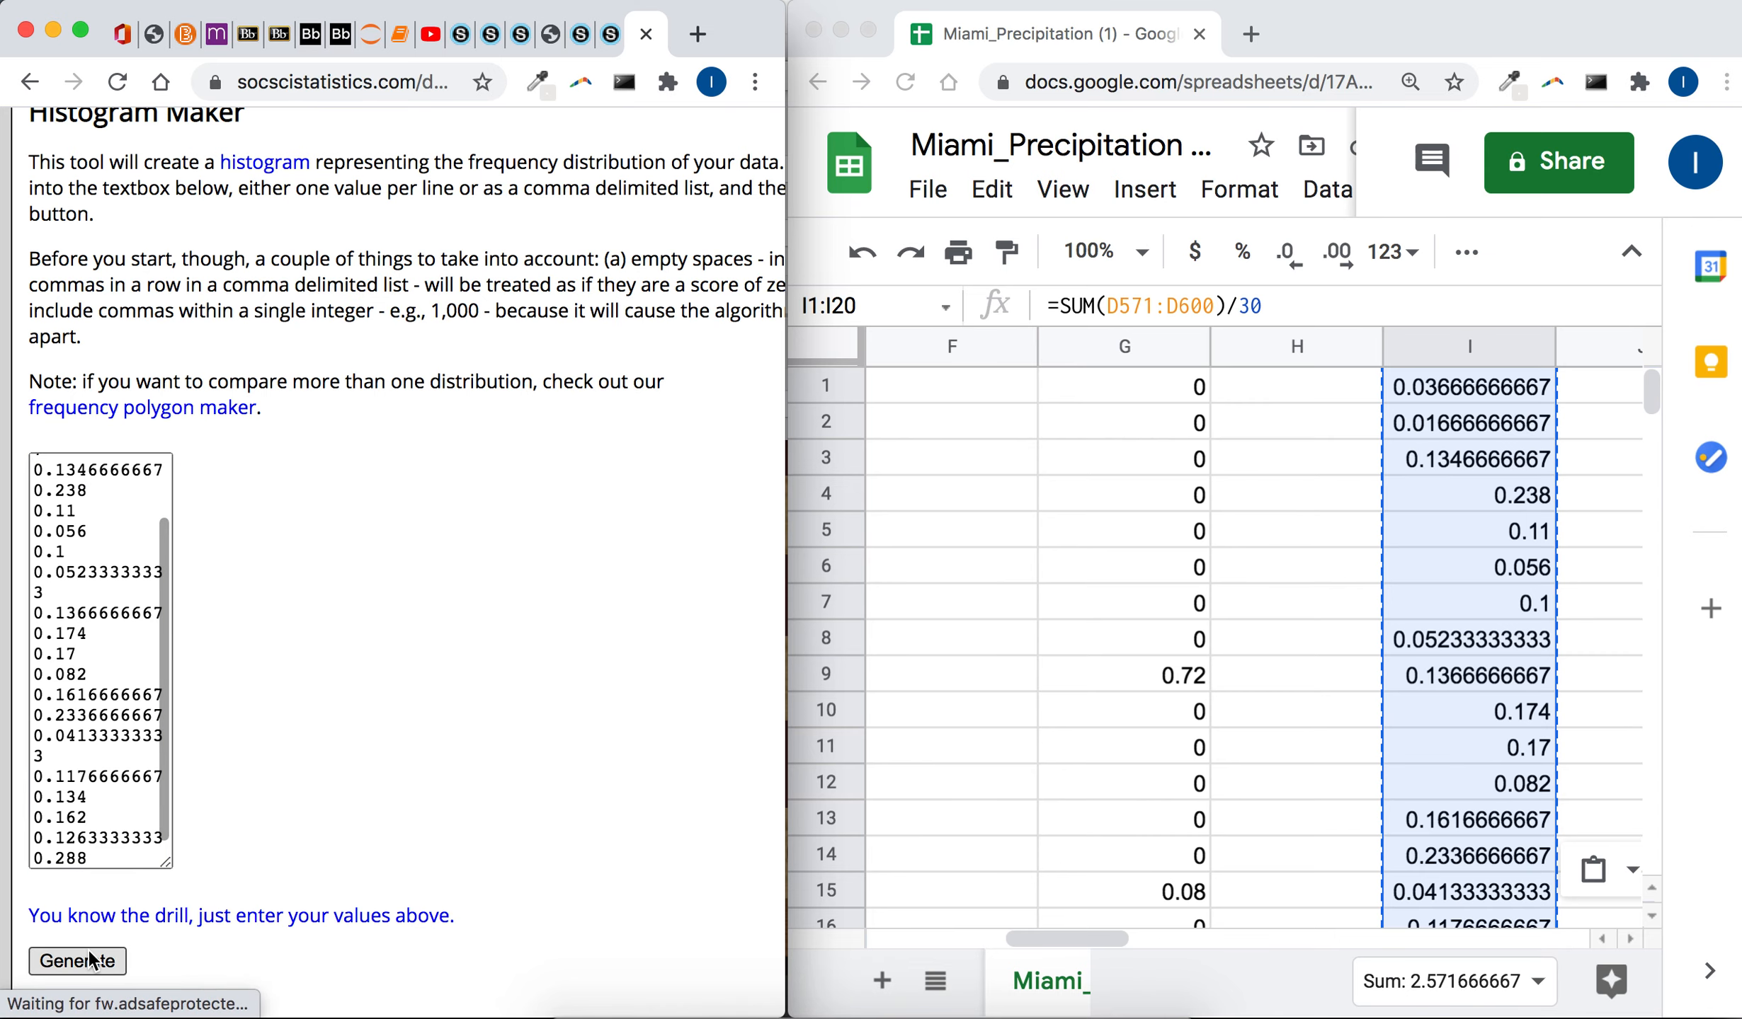
scroll(373, 777, "down", 6)
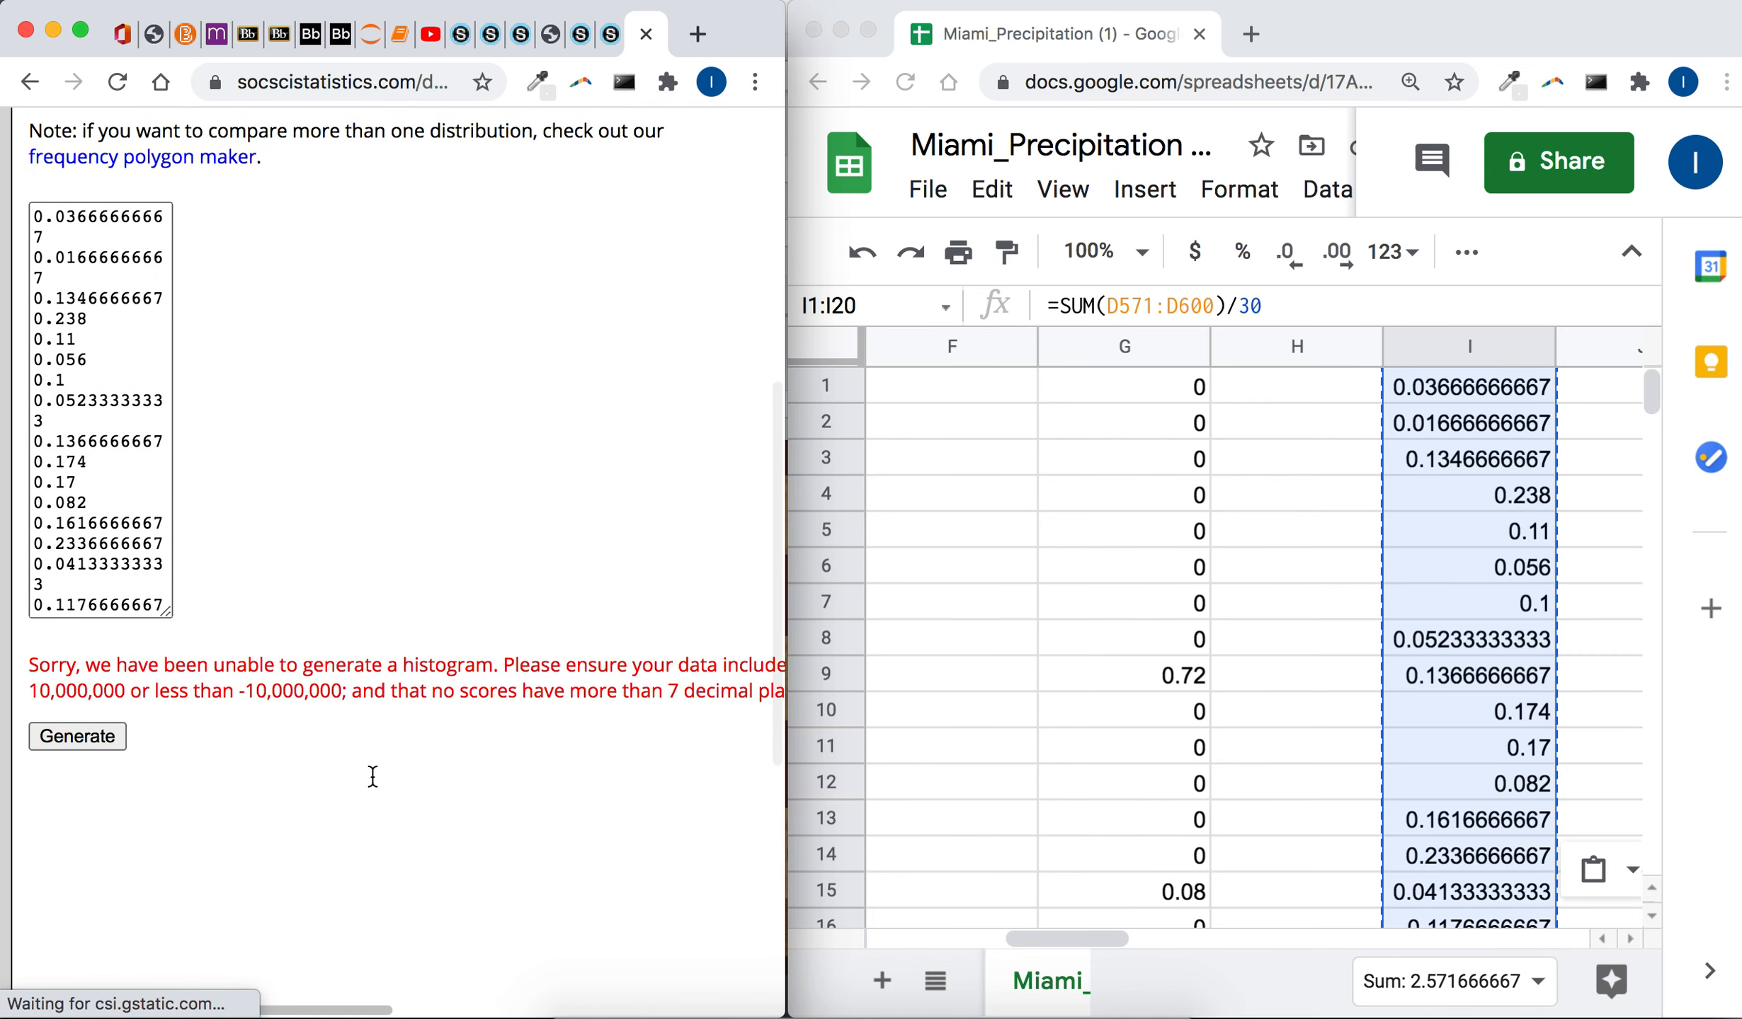
- Shorten the pasted values 0.1263333333 and 0.1176666667 to 0.1263333 and 0.1176667 in the data box
left_click(135, 445)
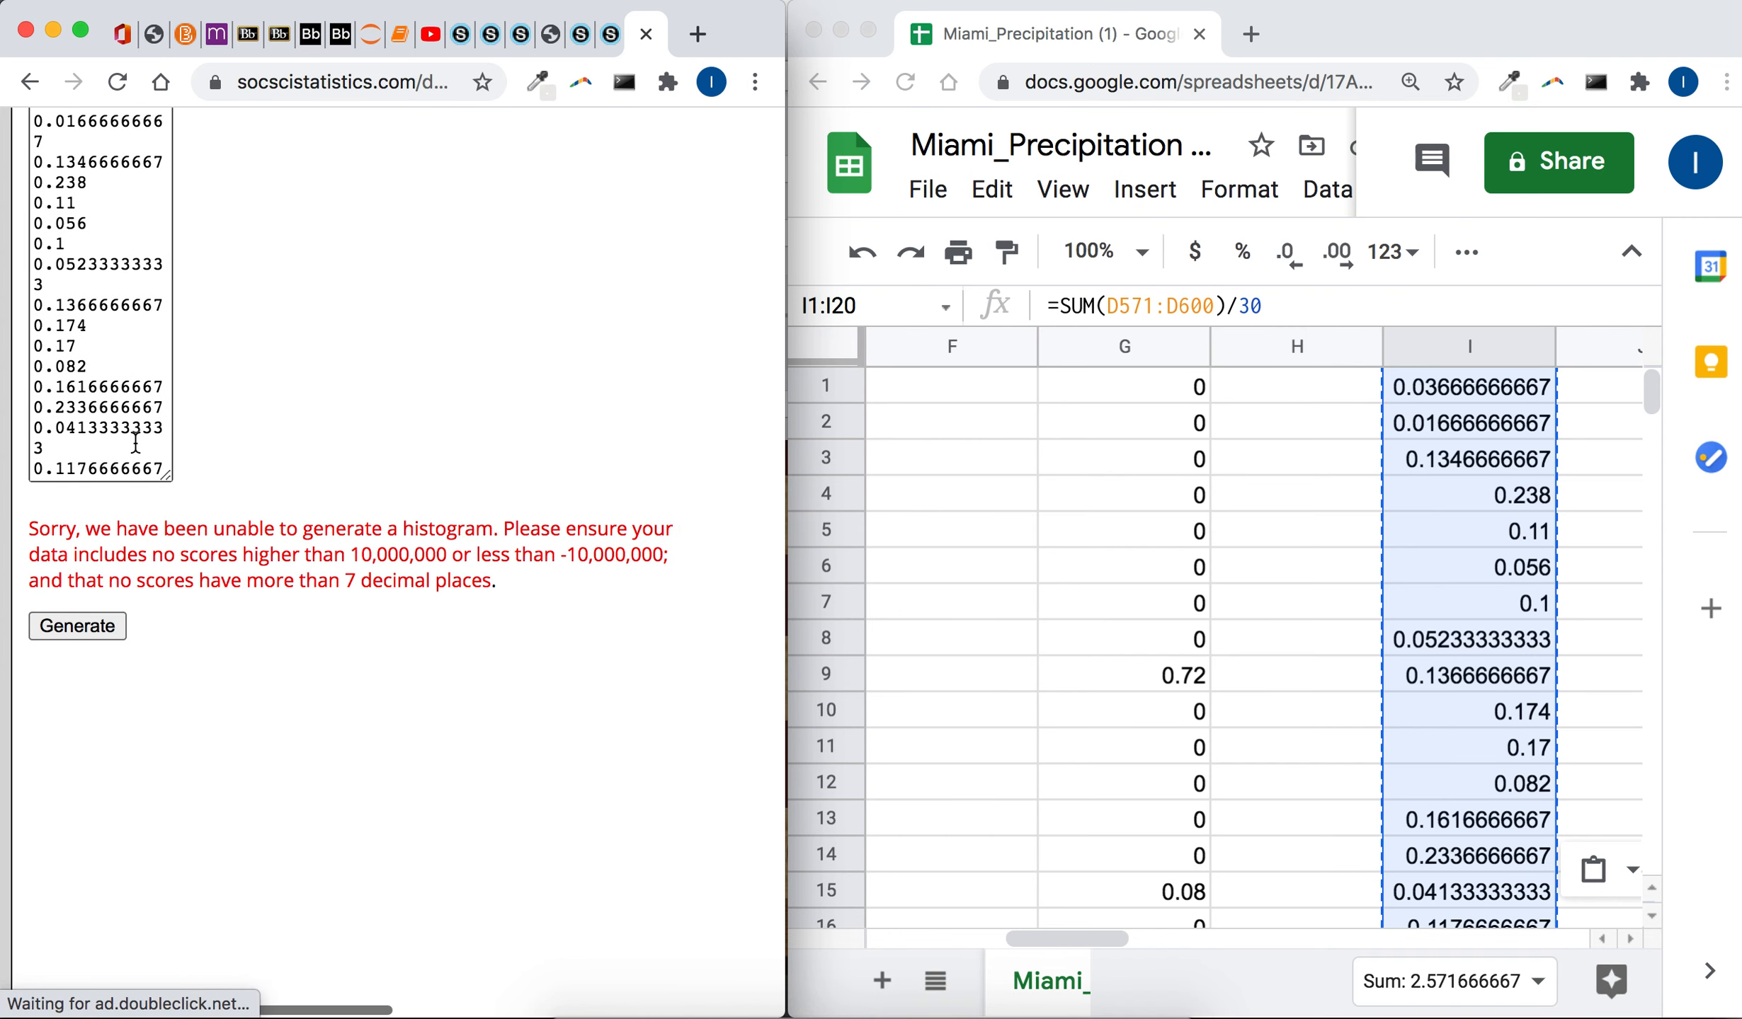
scroll(135, 440, "down", 2)
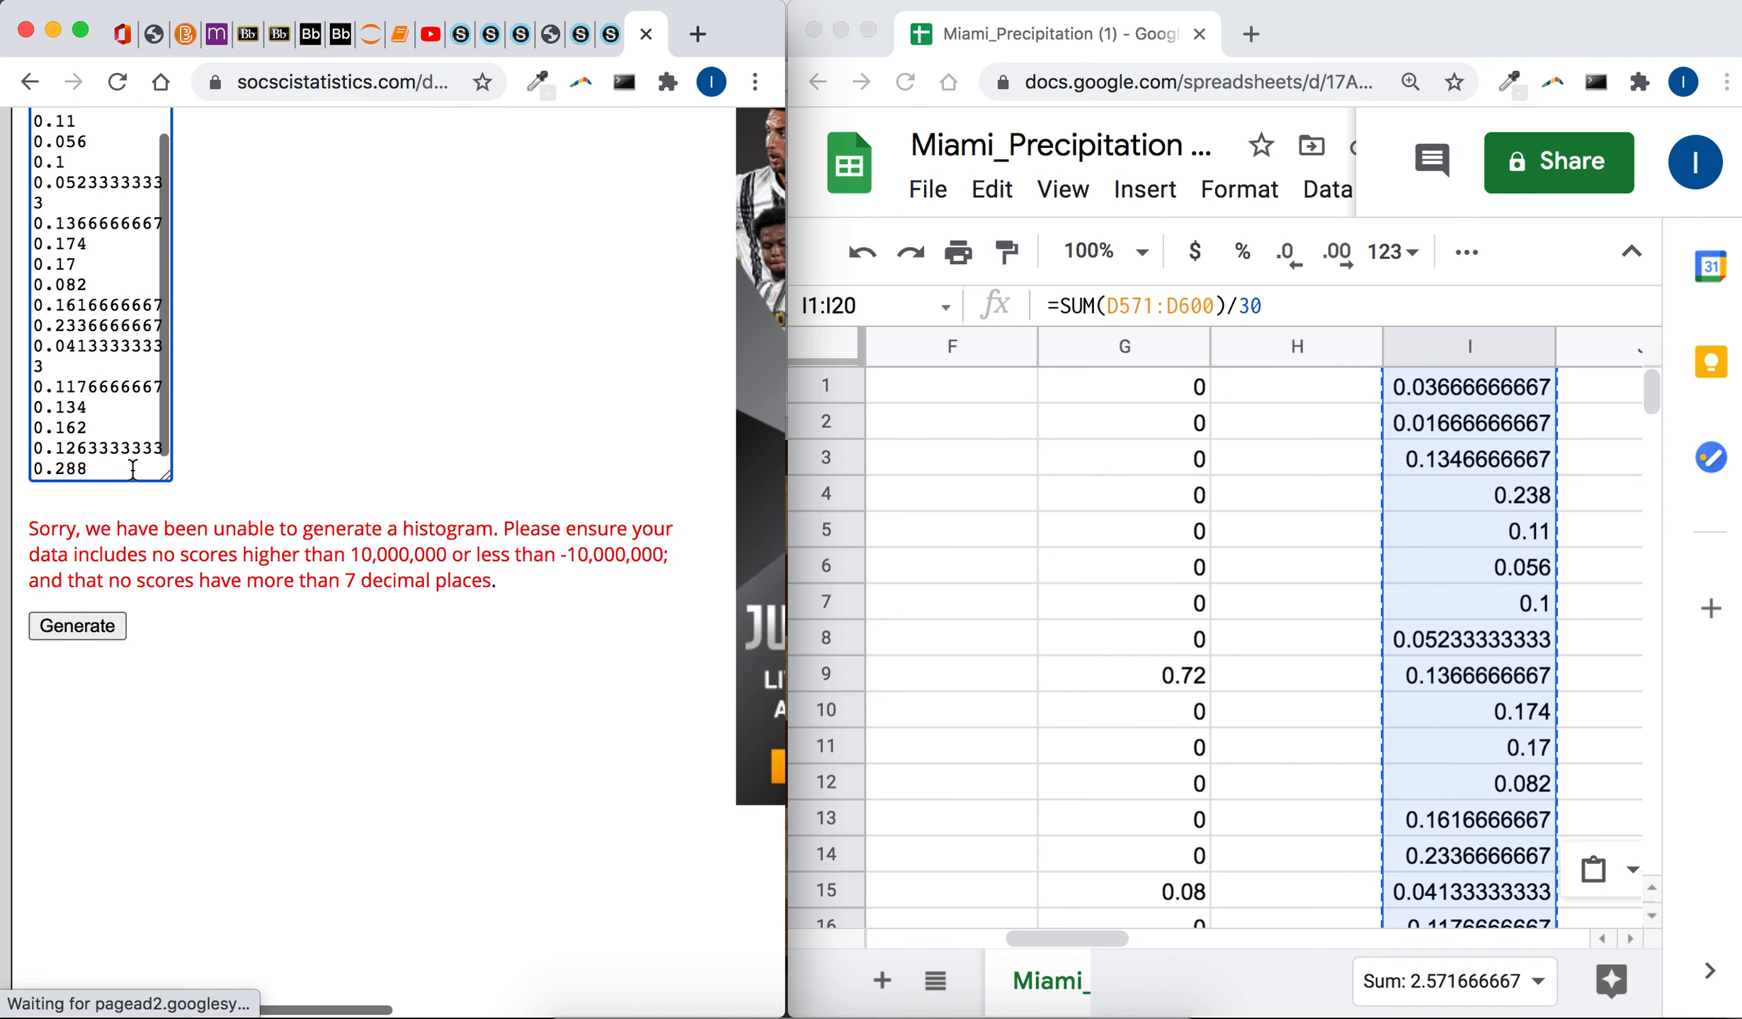
scroll(132, 473, "right", 3)
scroll(132, 473, "left", 3)
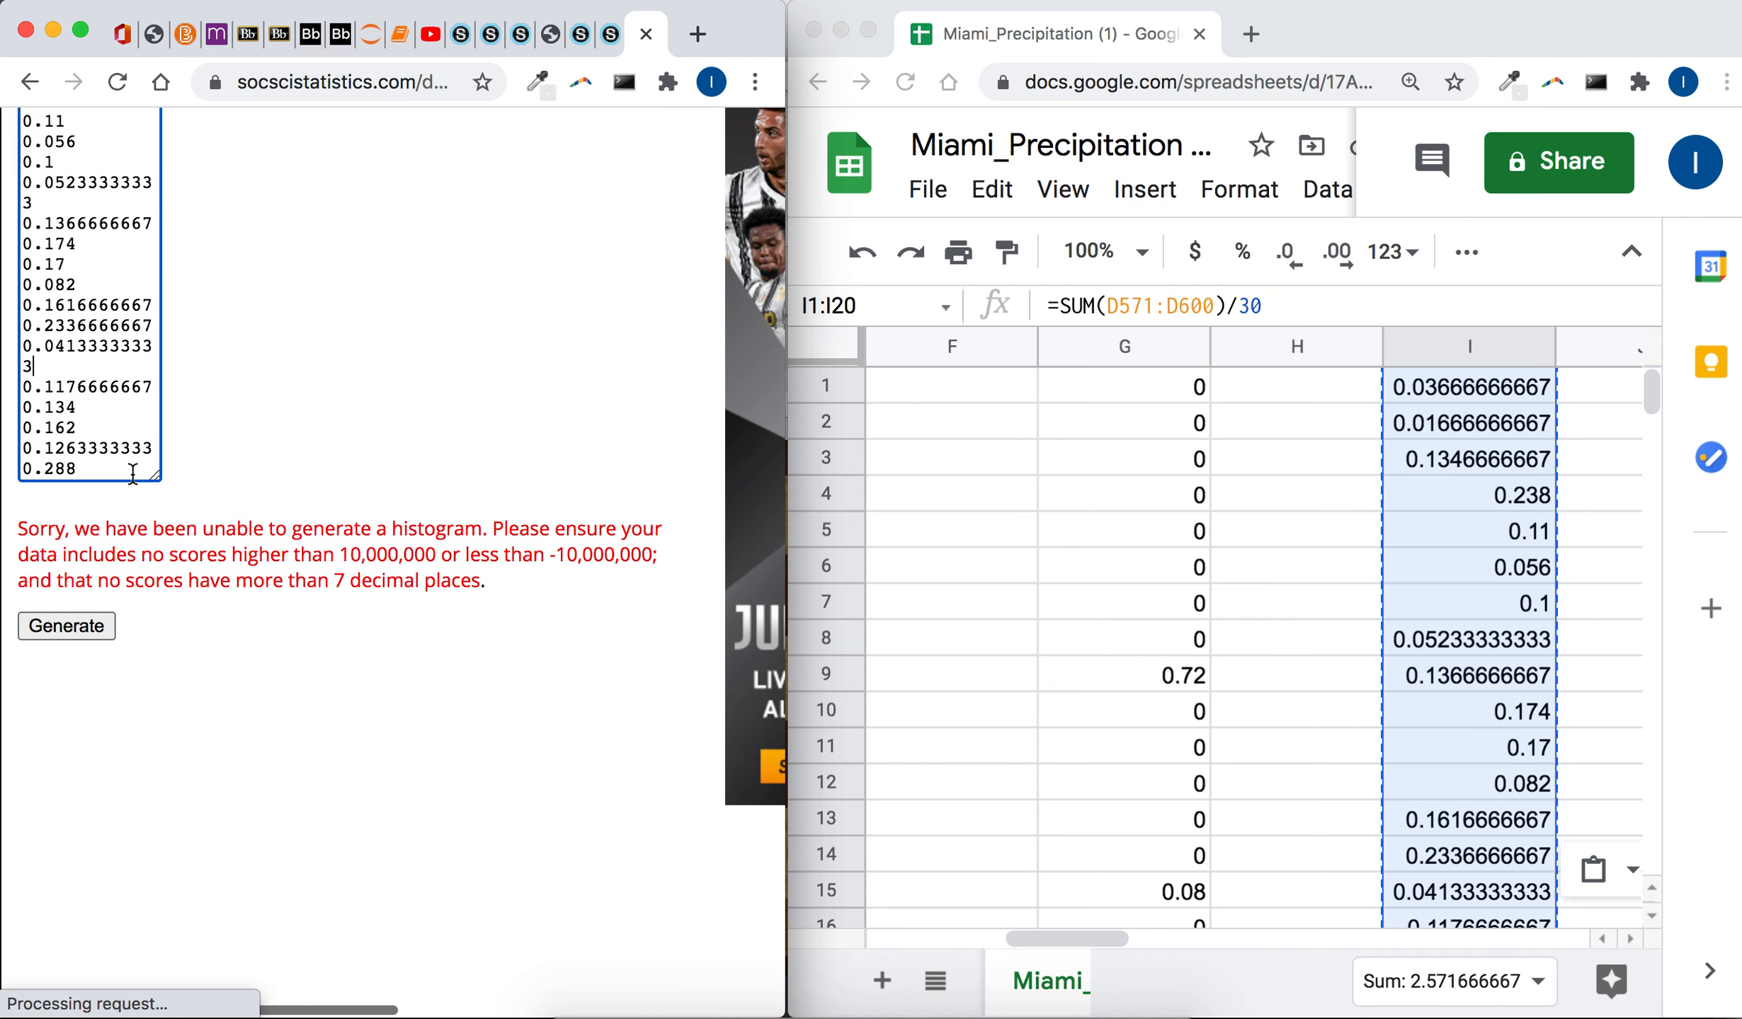
key("BackSpace")
key("BackSpace")
key("BackSpace")
key("BackSpace")
key("BackSpace")
key("BackSpace")
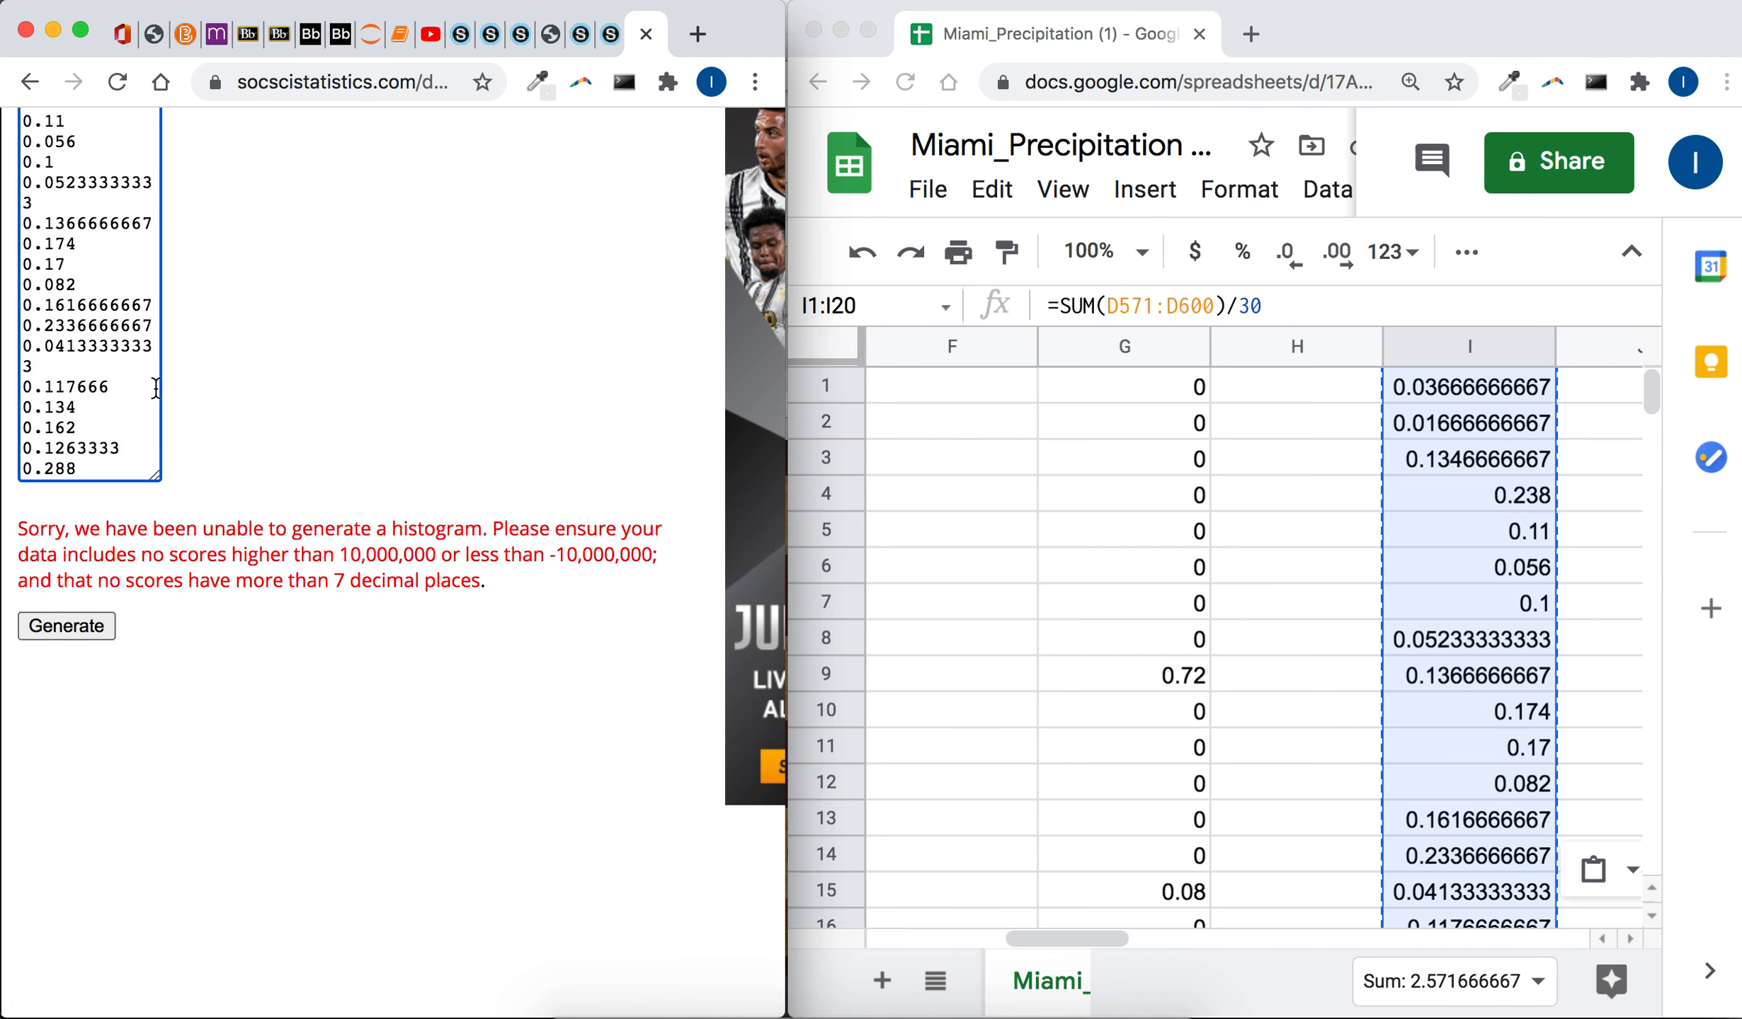
type("7")
- Shorten the values 0.04133333333 and 0.2336666667 to 0.04133333 and 0.233666 in the data box
left_click(153, 345)
type("===")
key("BackSpace")
key("BackSpace")
key("BackSpace")
key("BackSpace")
left_click(153, 346)
key("BackSpace")
key("BackSpace")
key("BackSpace")
key("BackSpace")
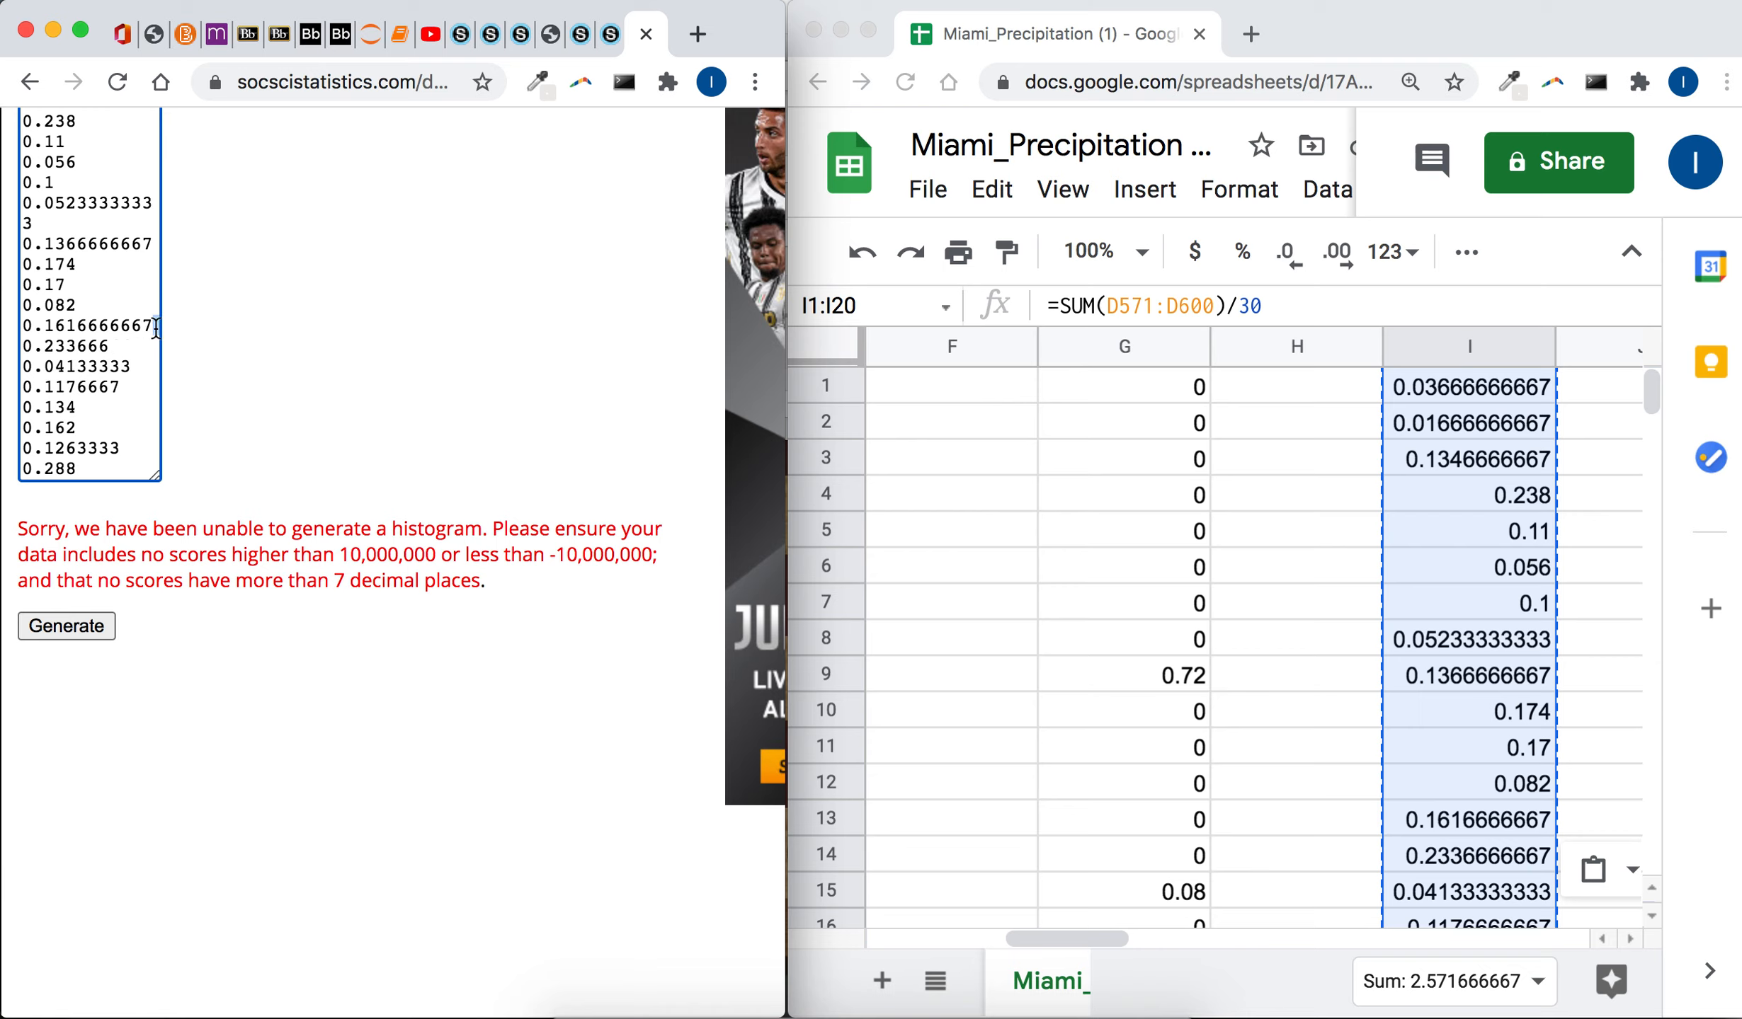
- Shorten the next long values going up the list to 0.161666, 0.136666 and 0.0523333
key("BackSpace")
key("BackSpace")
key("BackSpace")
key("BackSpace")
key("BackSpace")
key("BackSpace")
key("BackSpace")
key("BackSpace")
left_click(152, 203)
key("BackSpace")
key("BackSpace")
key("BackSpace")
scroll(155, 187, "up", 1)
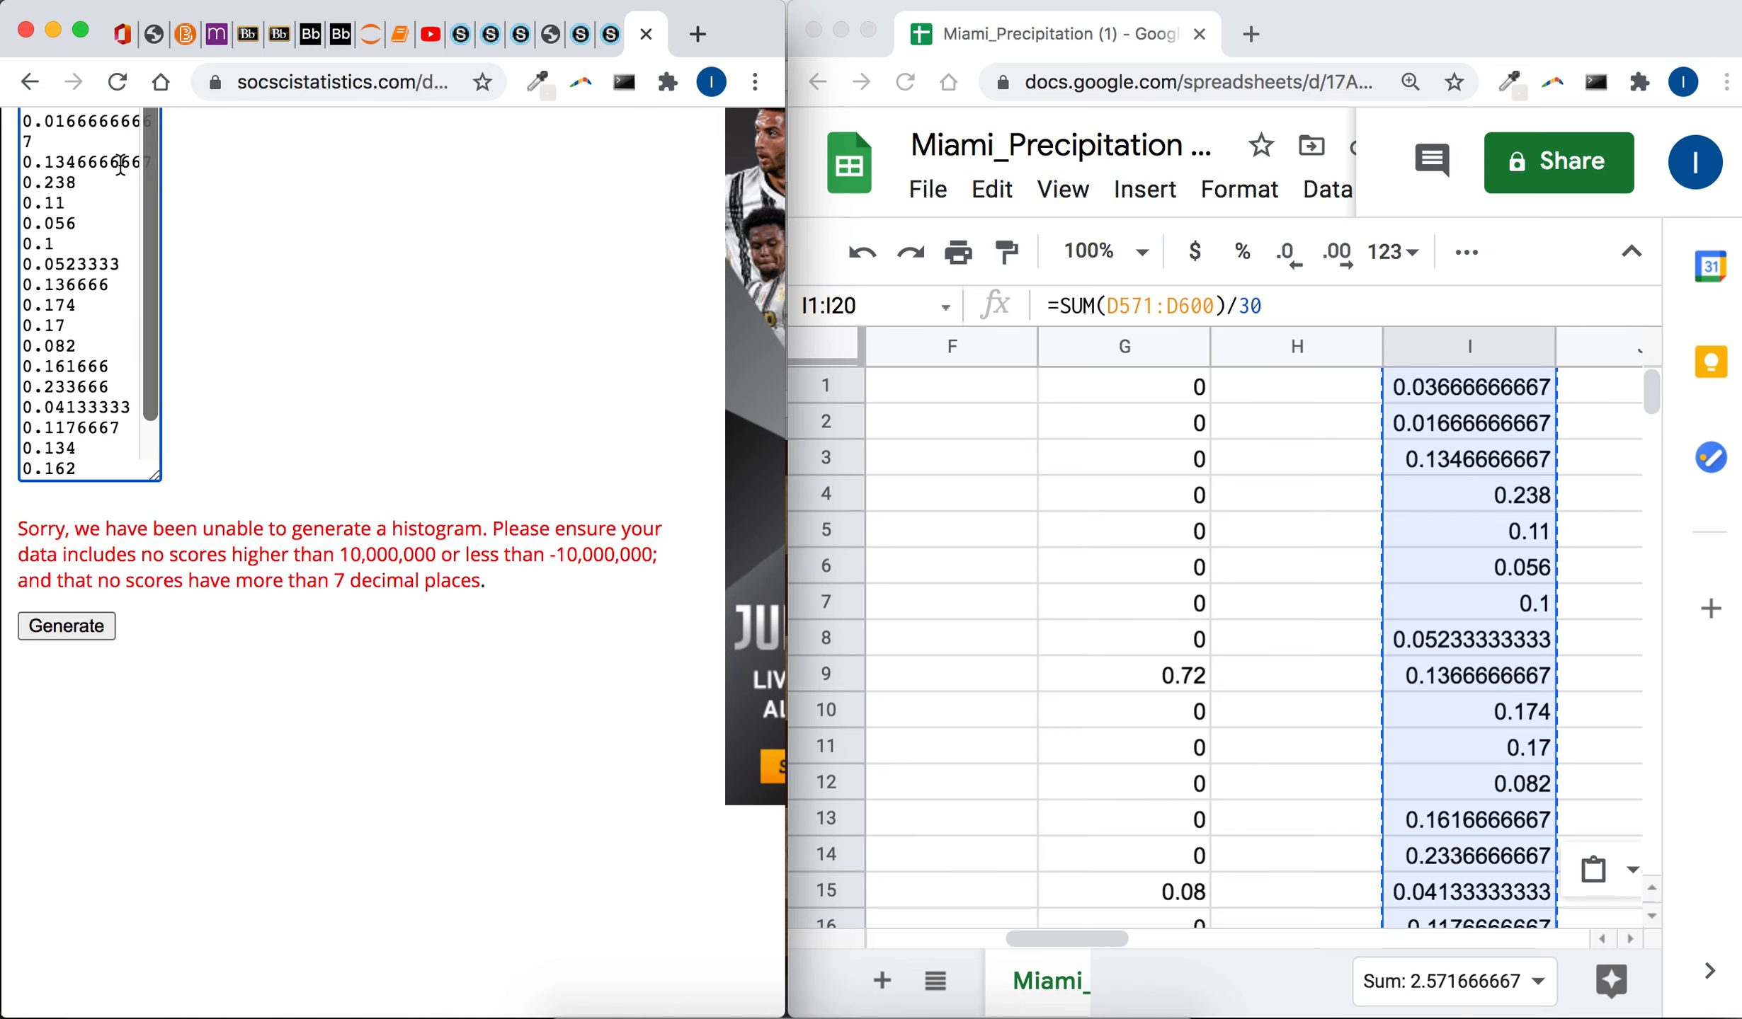
- Shorten the third and second values in the list to 0.134667 and 0.0166667
key("BackSpace")
key("BackSpace")
key("BackSpace")
left_click(121, 122)
key("BackSpace")
key("BackSpace")
key("BackSpace")
key("BackSpace")
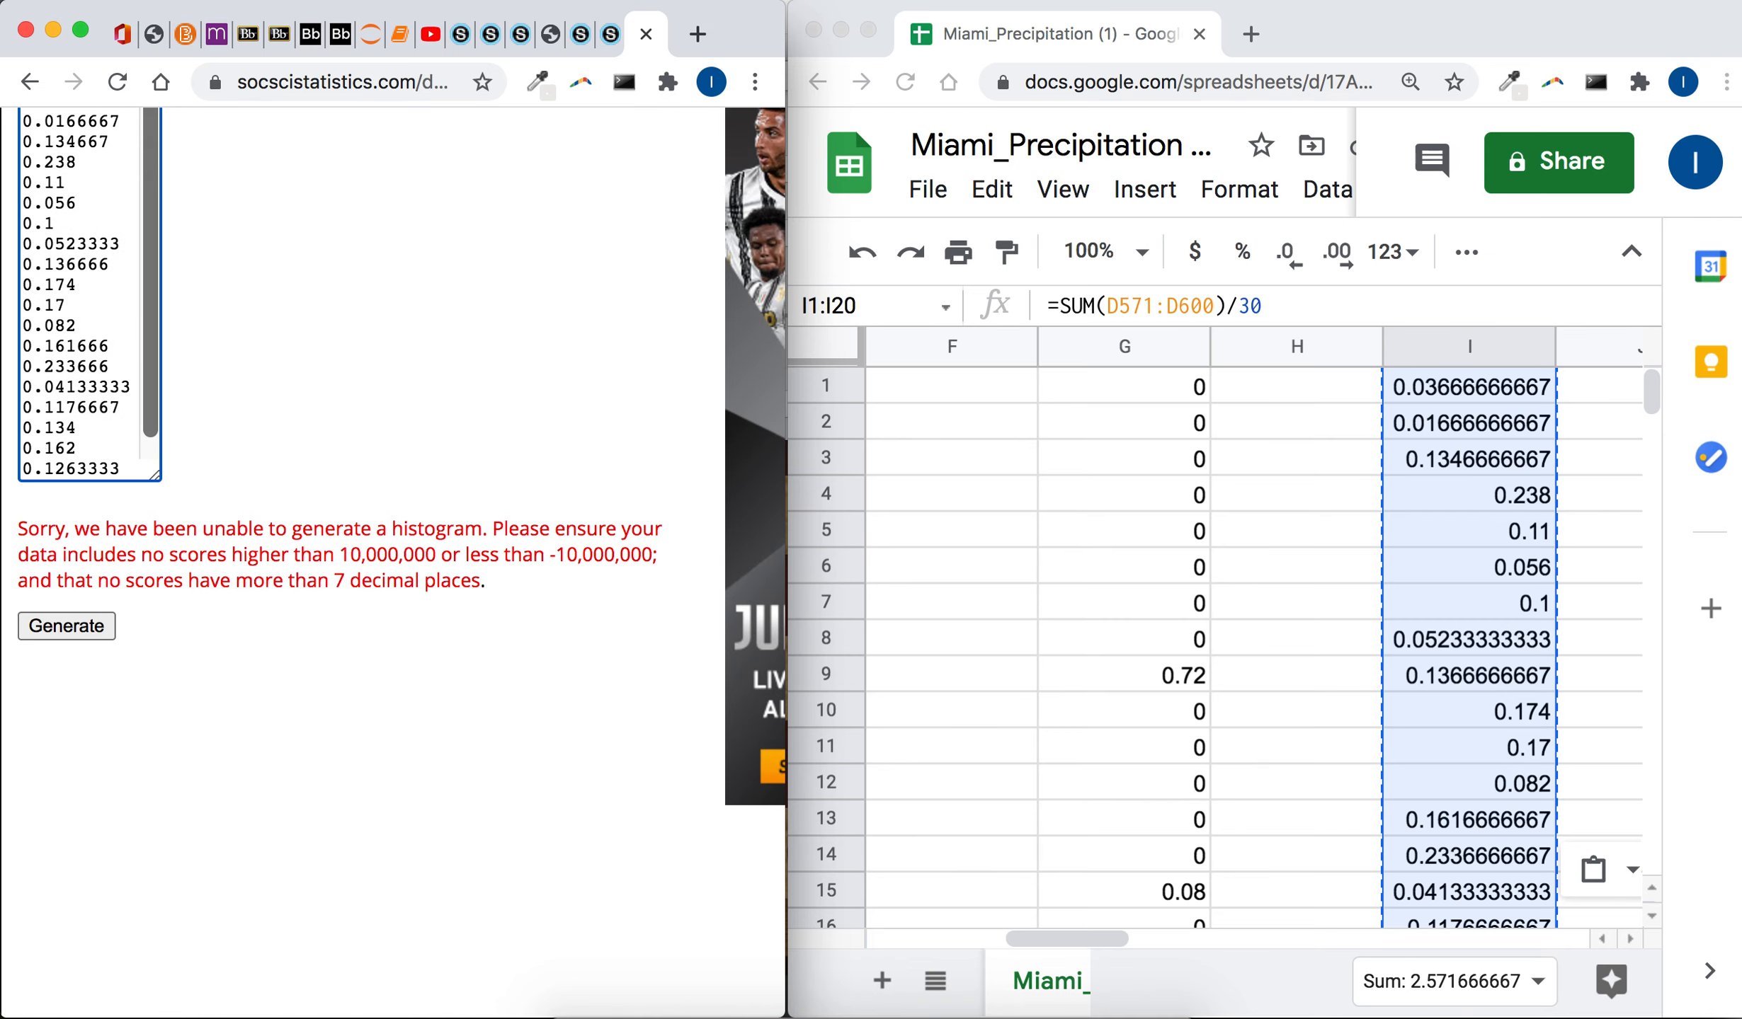
- Shorten the first value in the list to 0.0366667 and trim 0.04133333 to 0.0413333
scroll(121, 163, "up", 2)
scroll(119, 244, "up", 1)
left_click(126, 276)
key("BackSpace")
key("BackSpace")
key("BackSpace")
key("BackSpace")
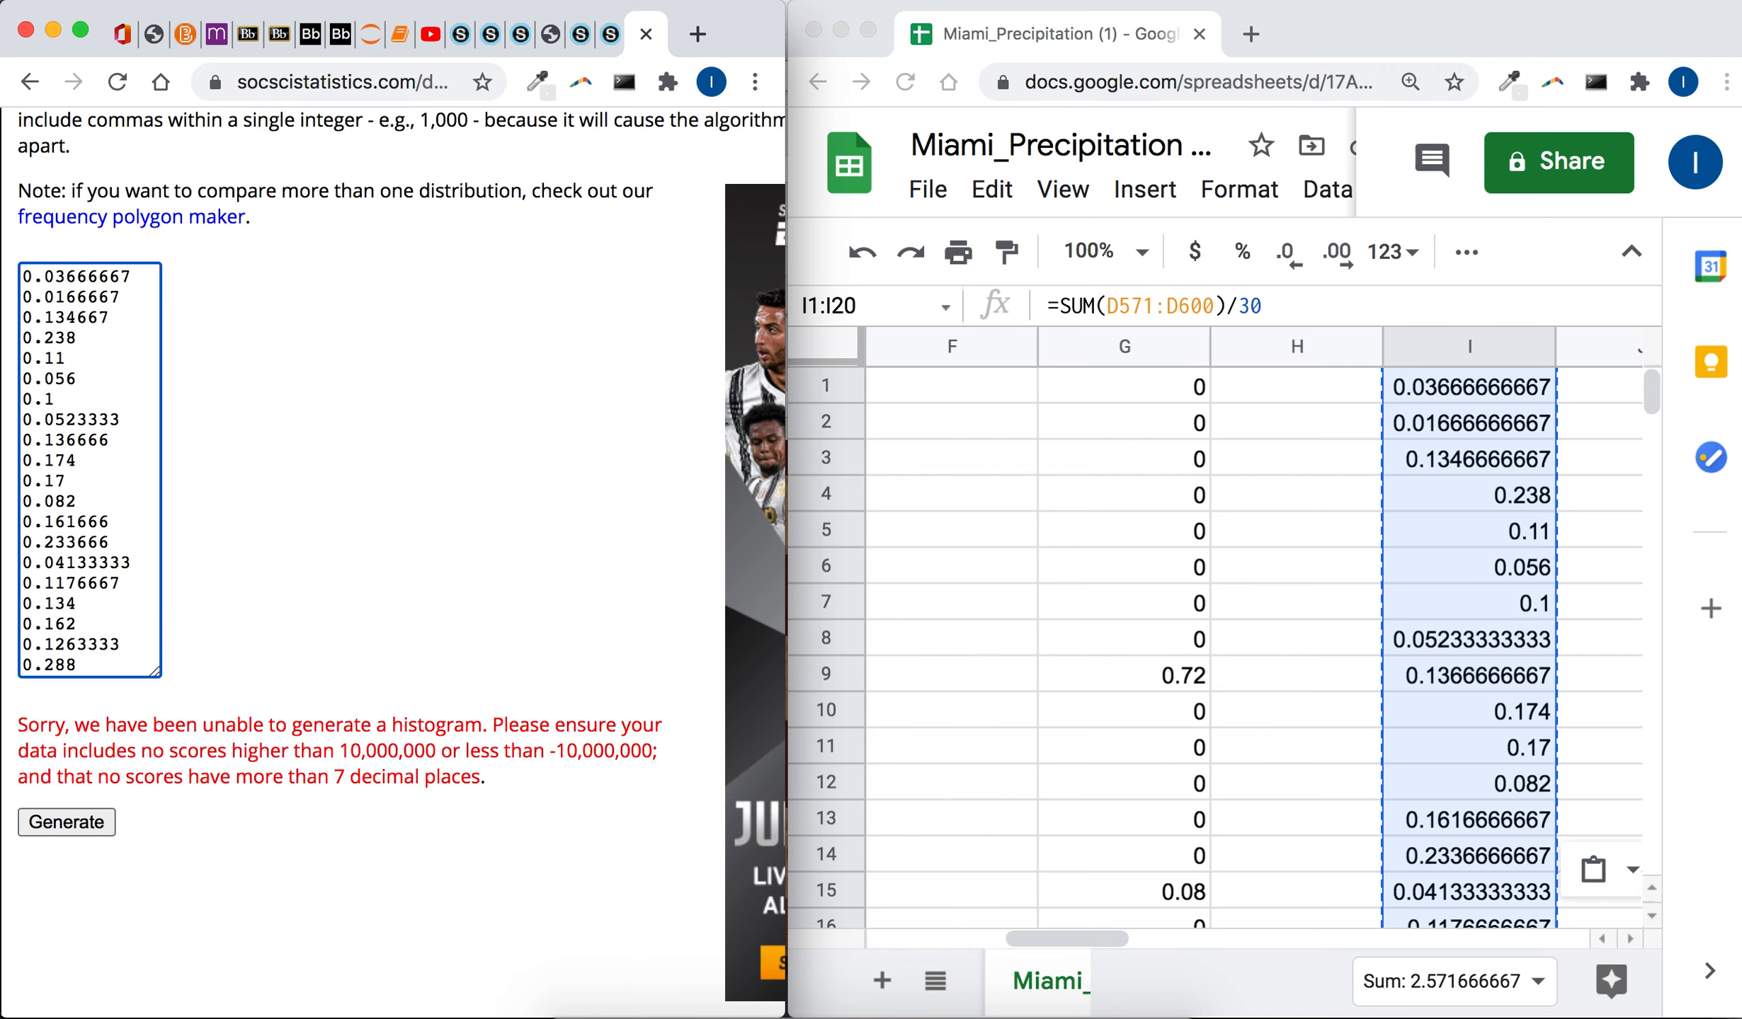
scroll(119, 364, "down", 2)
left_click(113, 429)
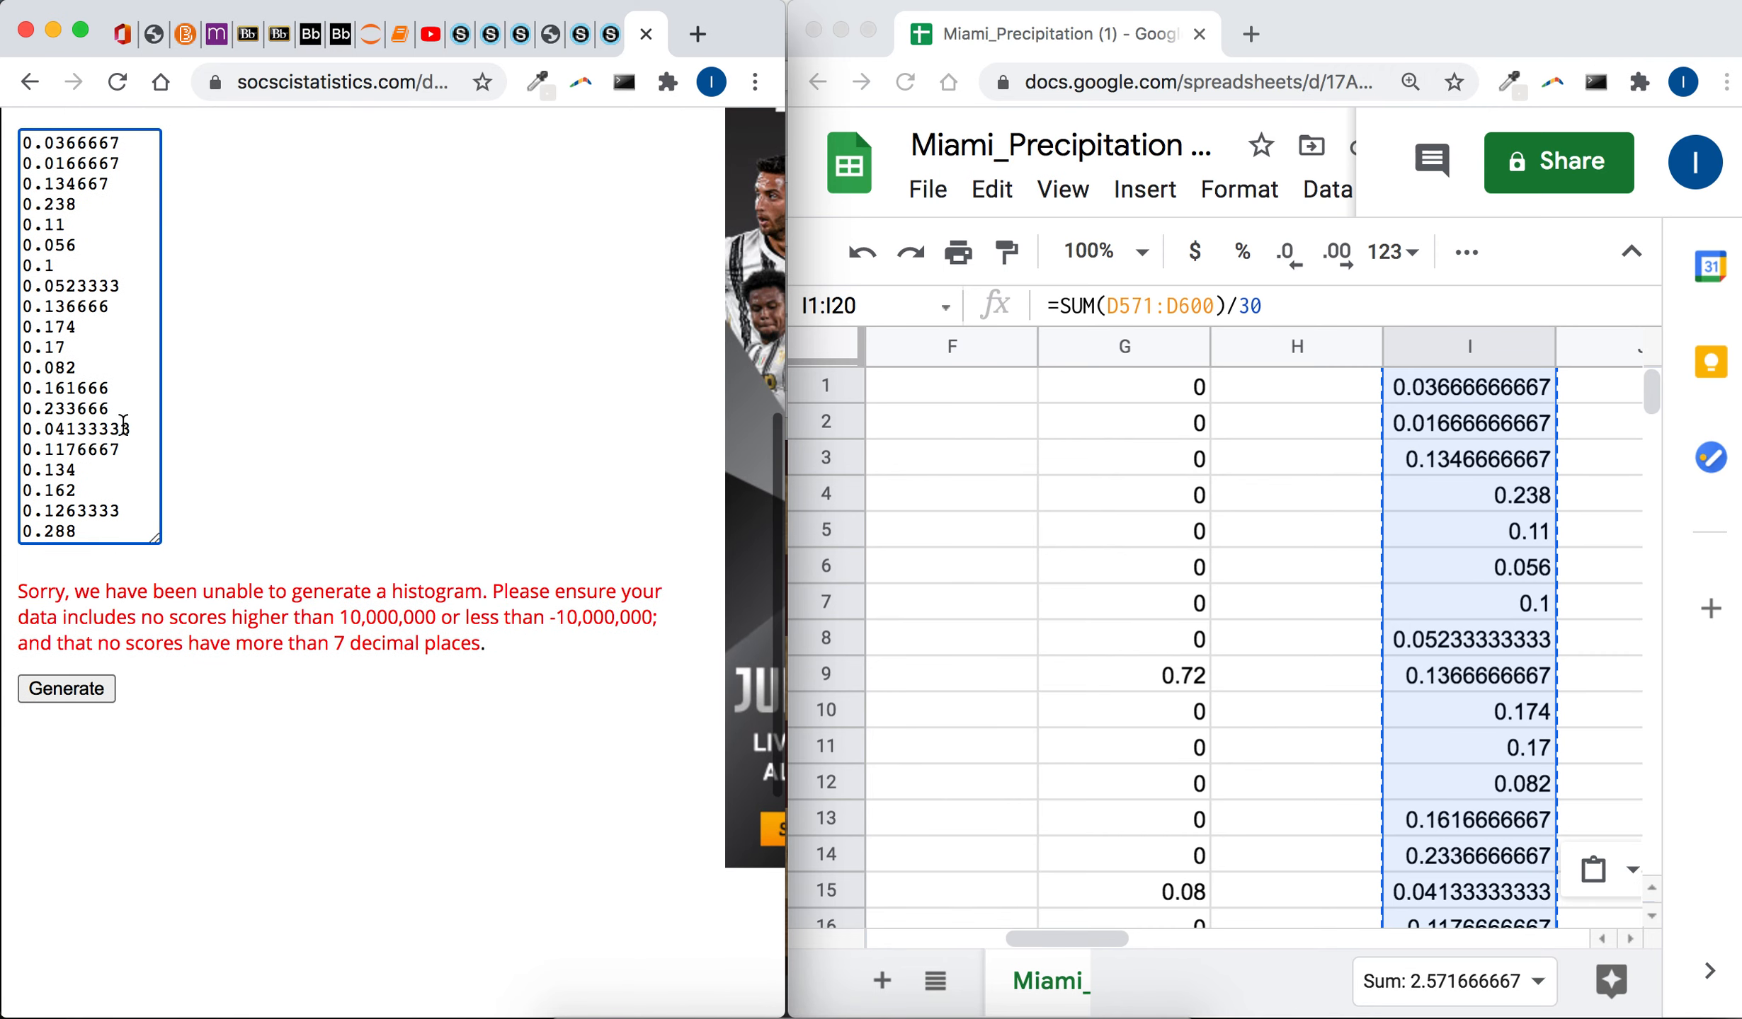
- Generate the histogram from the shortened sample means and bring the whole chart into view
scroll(128, 453, "down", 2)
left_click(85, 577)
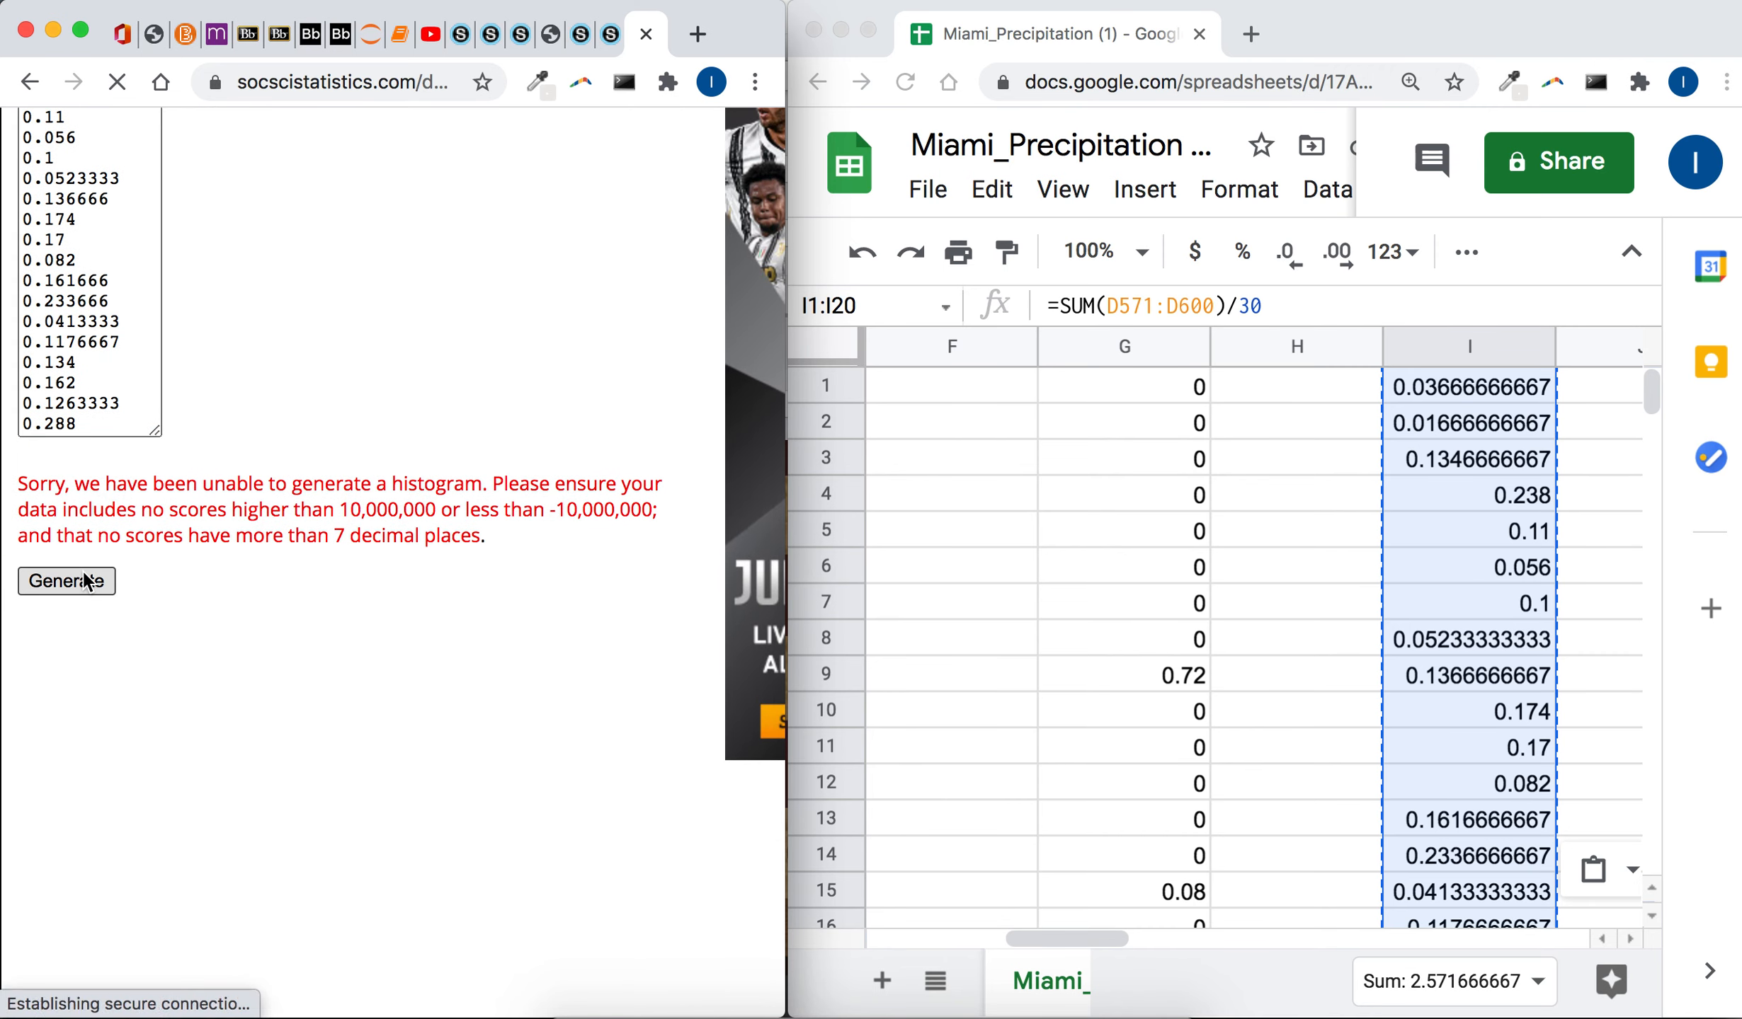
scroll(288, 531, "down", 3)
scroll(288, 531, "right", 3)
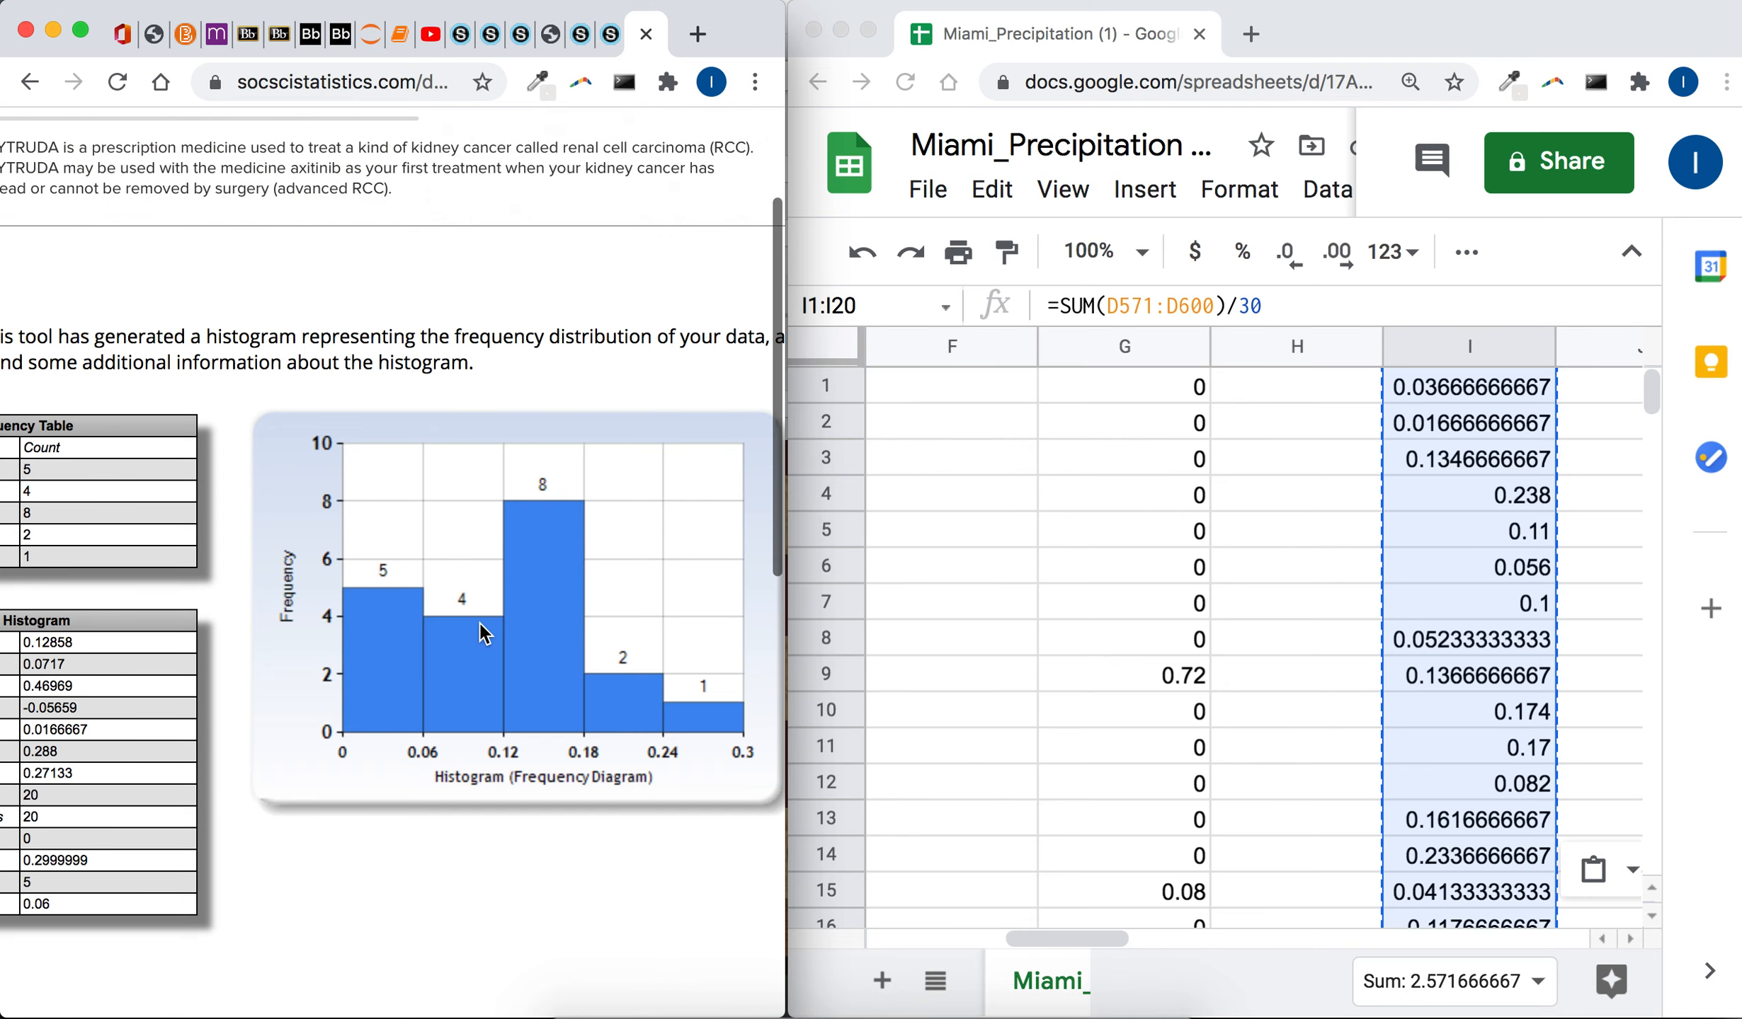
- Return to the project directions and read the summary tasks A to E below the formula list
left_click(551, 34)
scroll(409, 439, "down", 5)
left_click(406, 528)
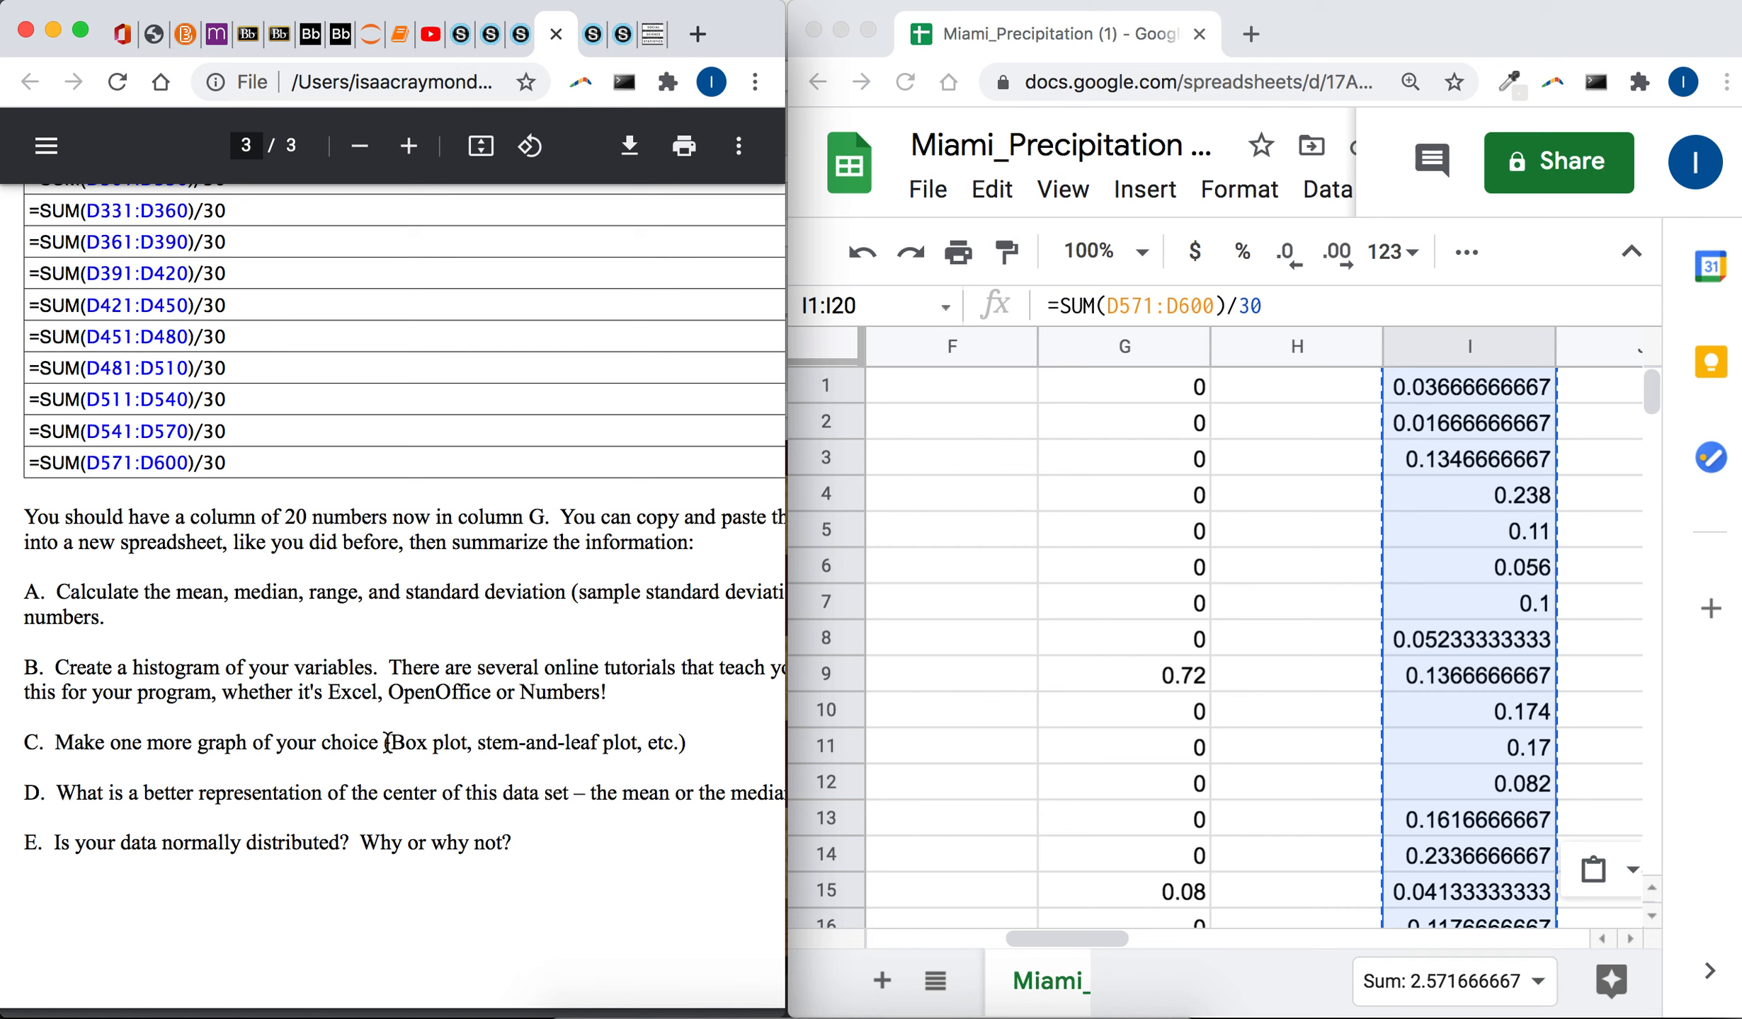